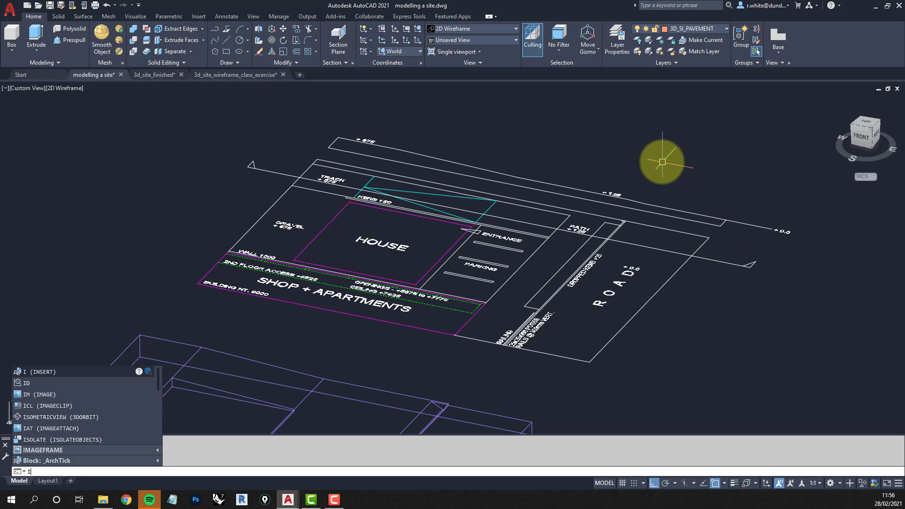
- Query the coordinates of the road's outer rear corner with the ID command and examine its Z value
type("D")
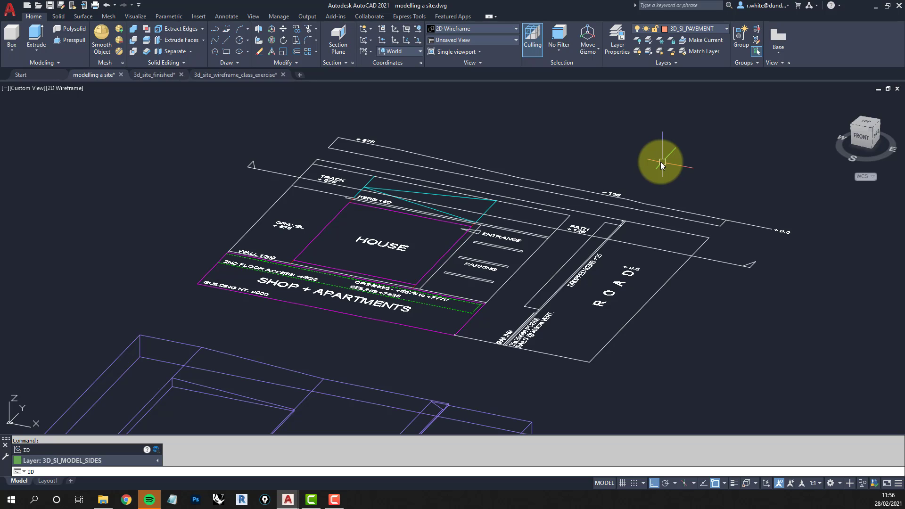
key("Return")
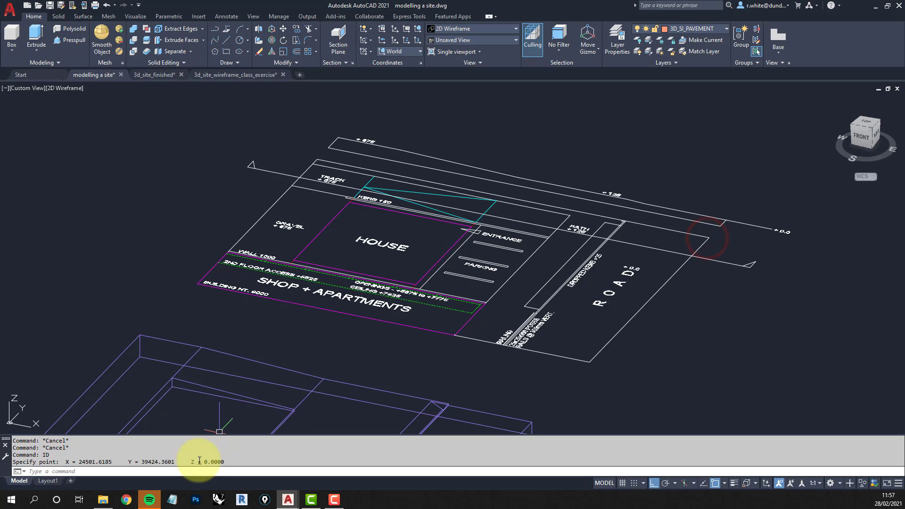
left_click_drag(188, 462, 246, 462)
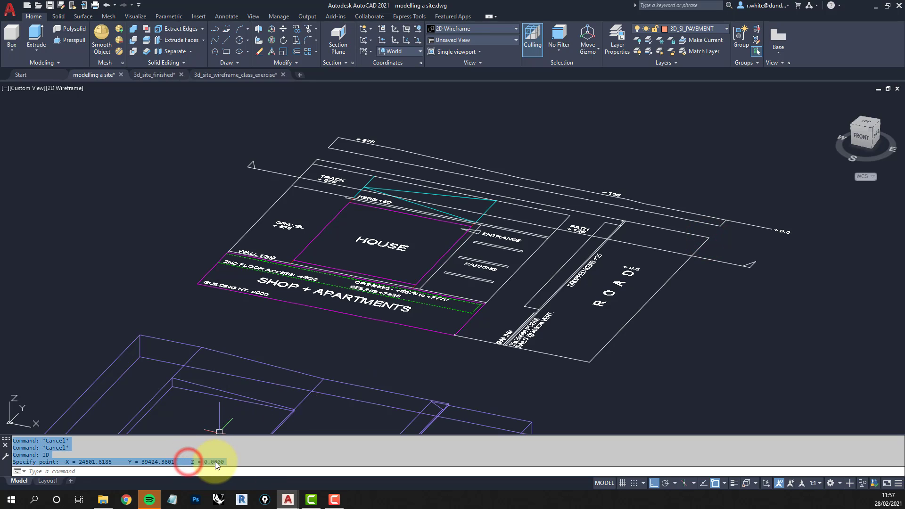
left_click(201, 461)
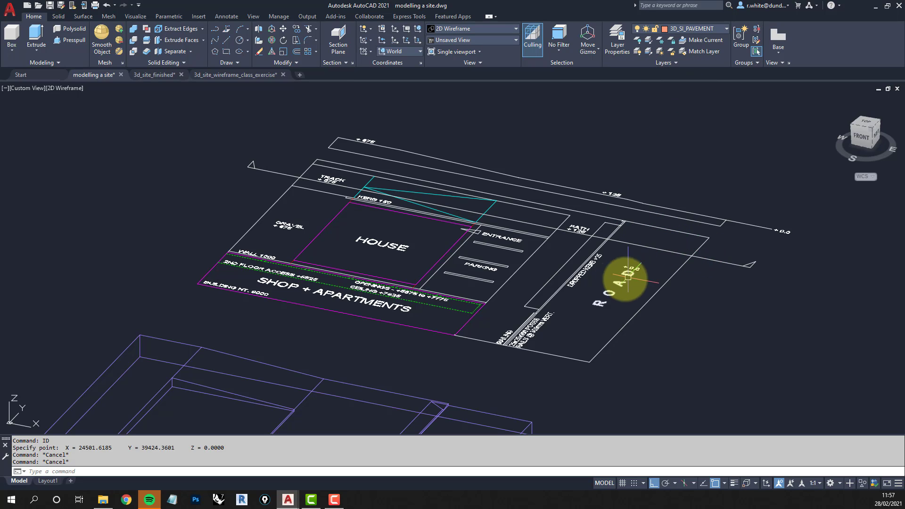
- Make 3D_SI_ROAD the current layer
scroll(613, 274, "up", 2)
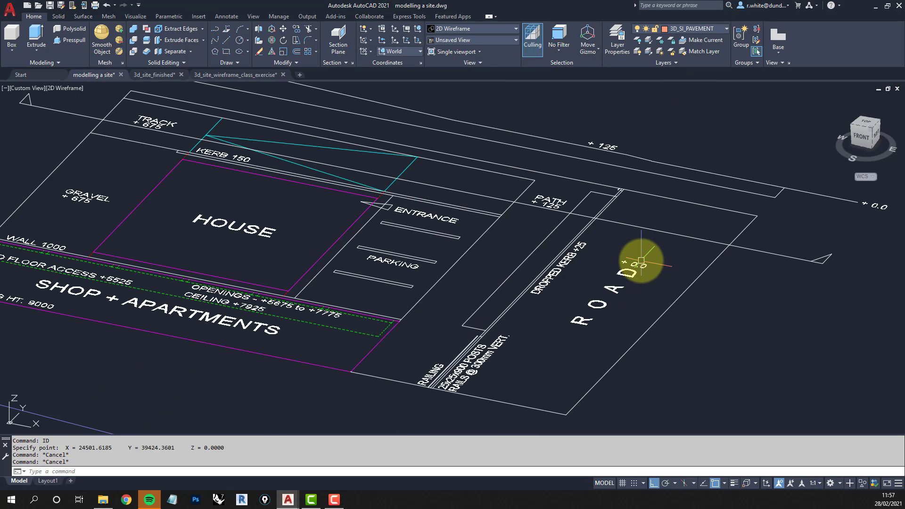
left_click(724, 30)
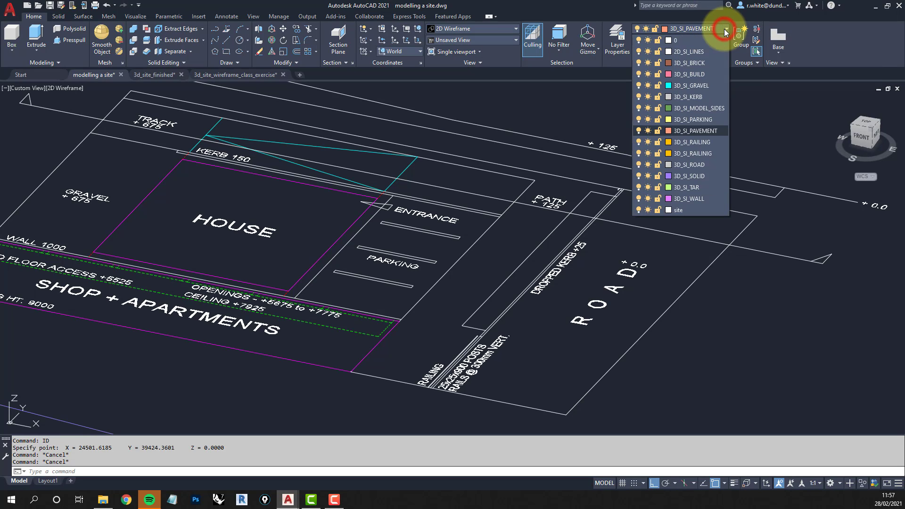
left_click(693, 166)
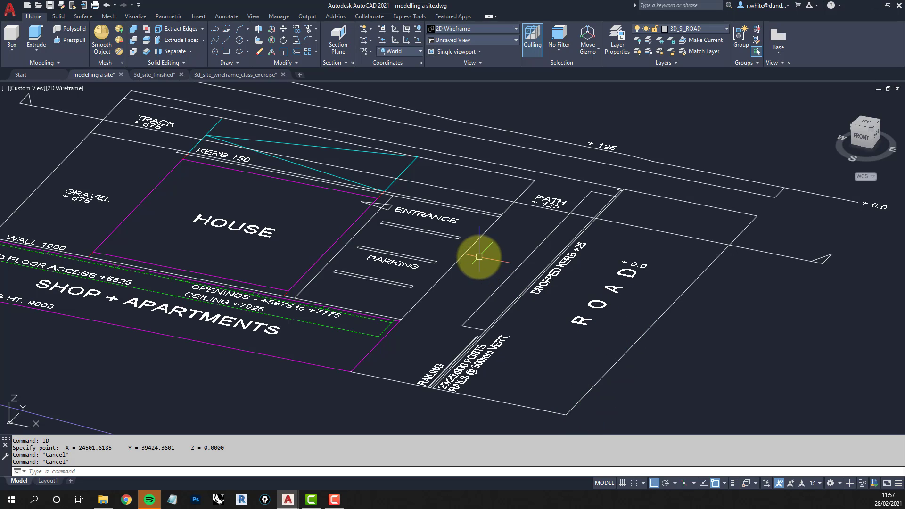
- Create a 3D face over the road through its four corners, starting at the front corner beside the kerb
key("Return")
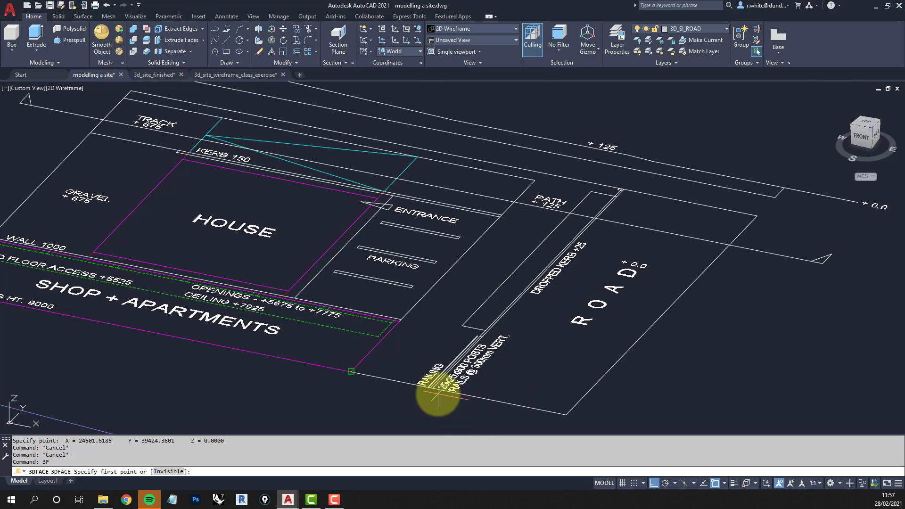
scroll(439, 393, "up", 4)
middle_click_drag(443, 395, 375, 340)
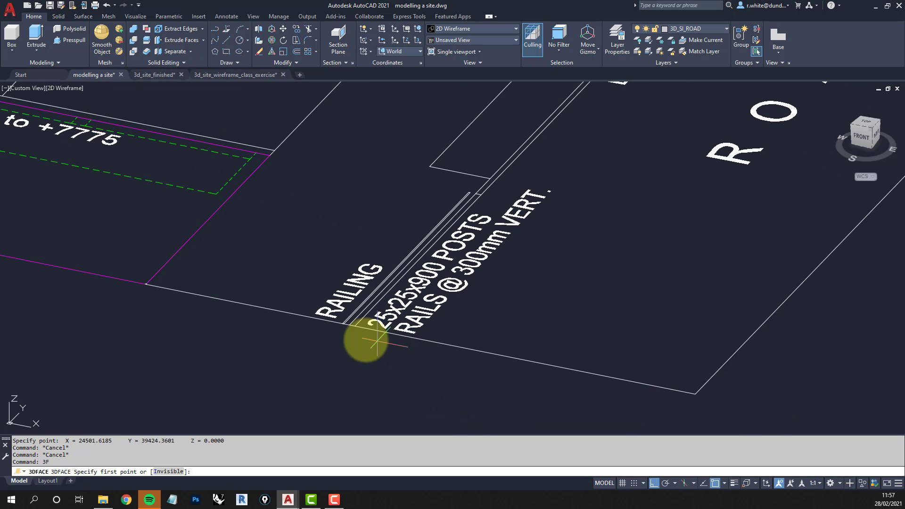
left_click(355, 325)
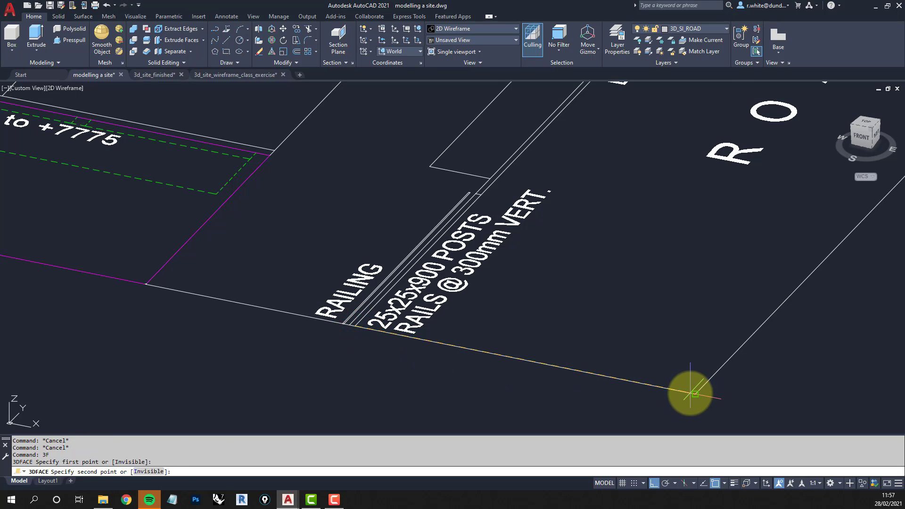
scroll(690, 393, "down", 5)
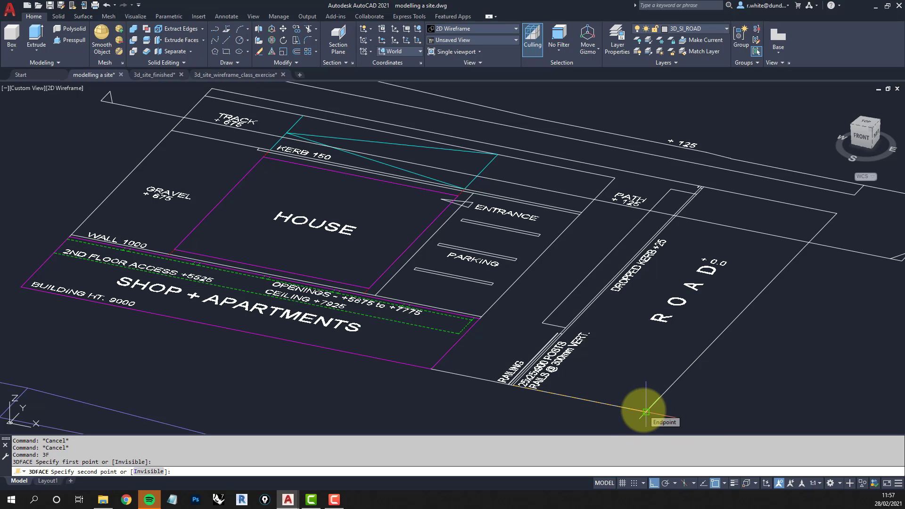
left_click(644, 411)
left_click(825, 214)
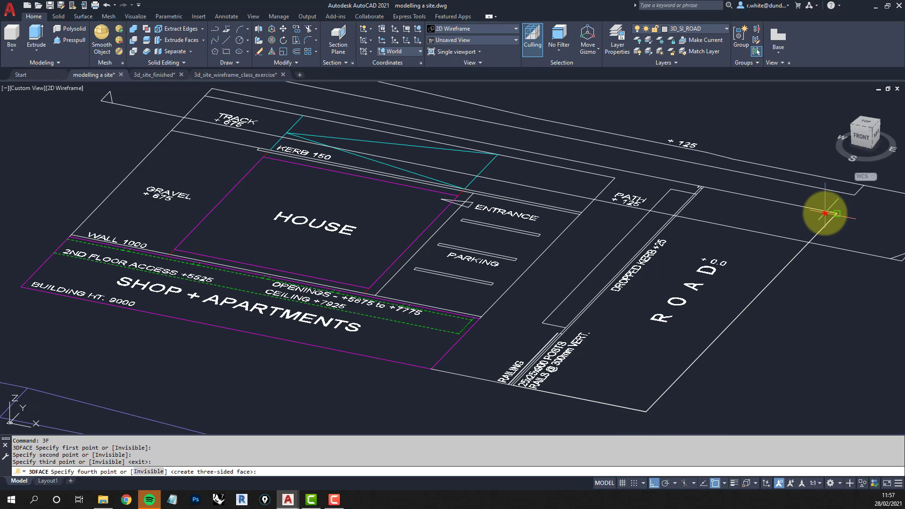
scroll(707, 190, "up", 4)
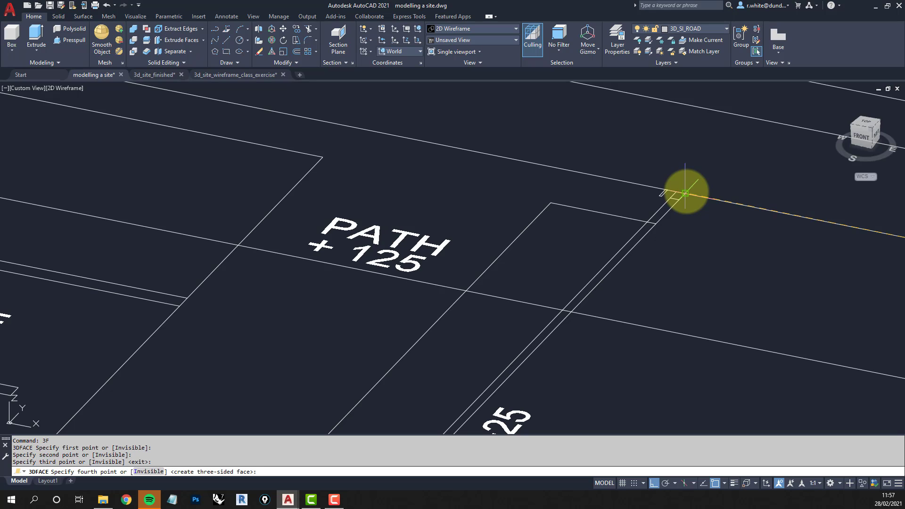
left_click(685, 193)
key("Return")
scroll(722, 184, "down", 5)
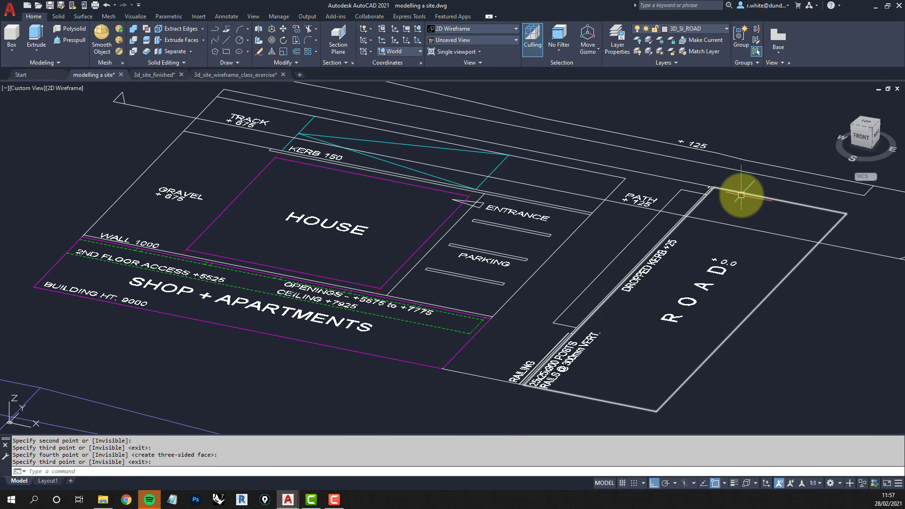
- Inspect the road face in the Shaded with edges visual style and return the display to 2D Wireframe
middle_click_drag(743, 194, 693, 184)
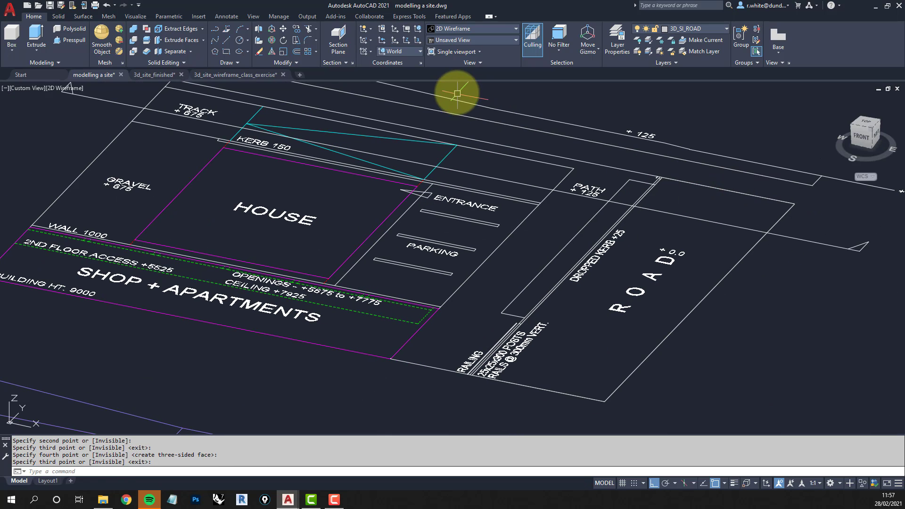
left_click(713, 186)
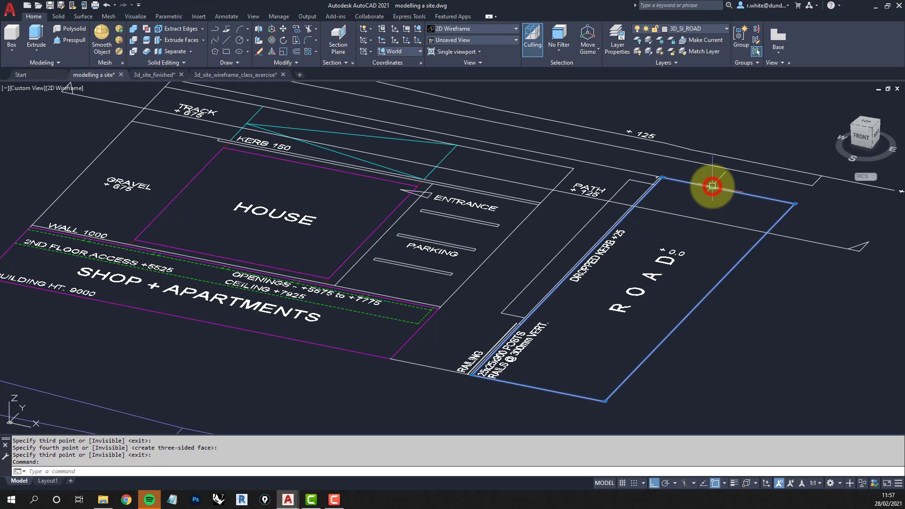
key("Escape")
key("Escape")
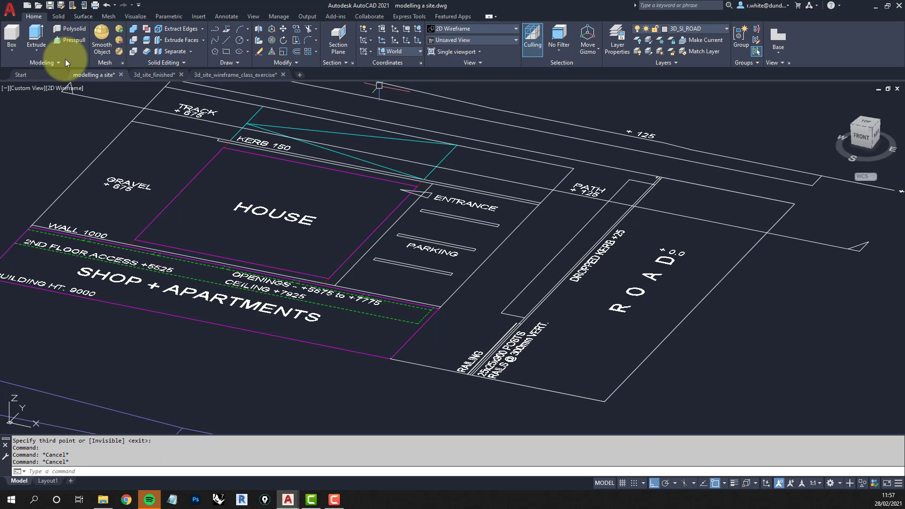
left_click(66, 87)
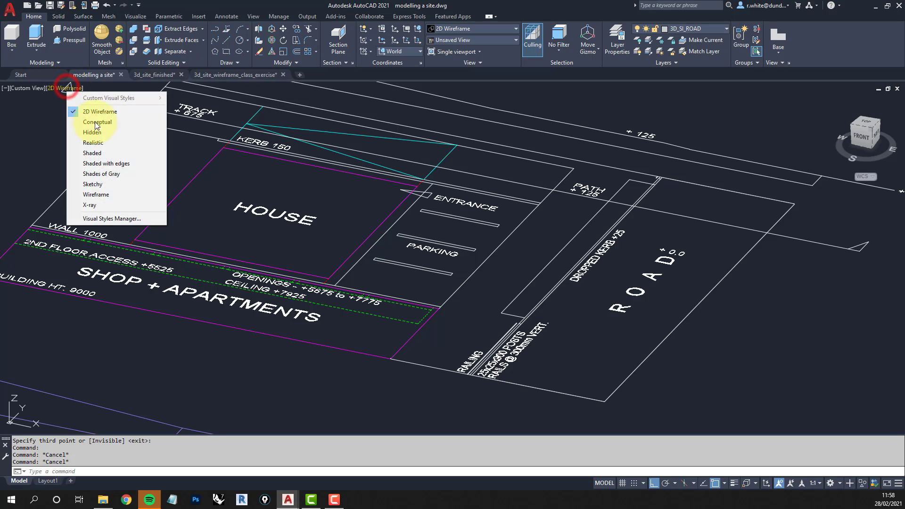
left_click(114, 164)
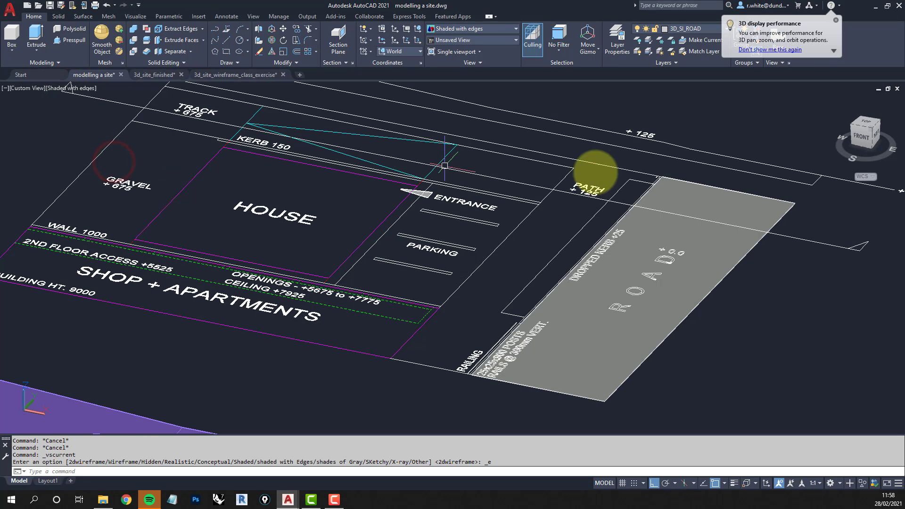
key("Escape")
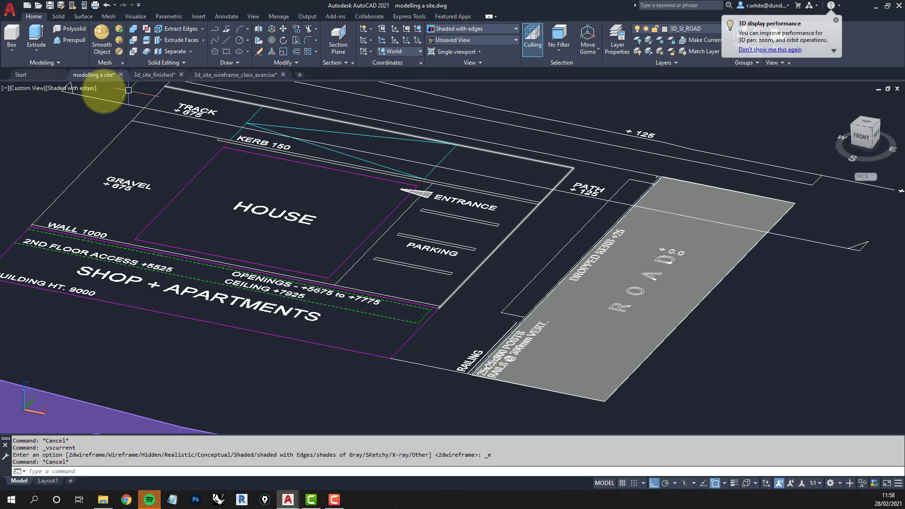
left_click(68, 88)
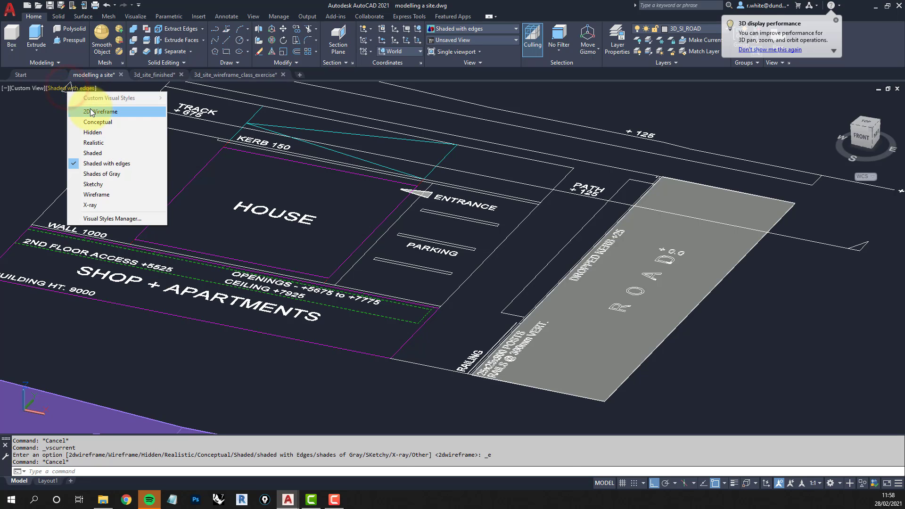
left_click(91, 112)
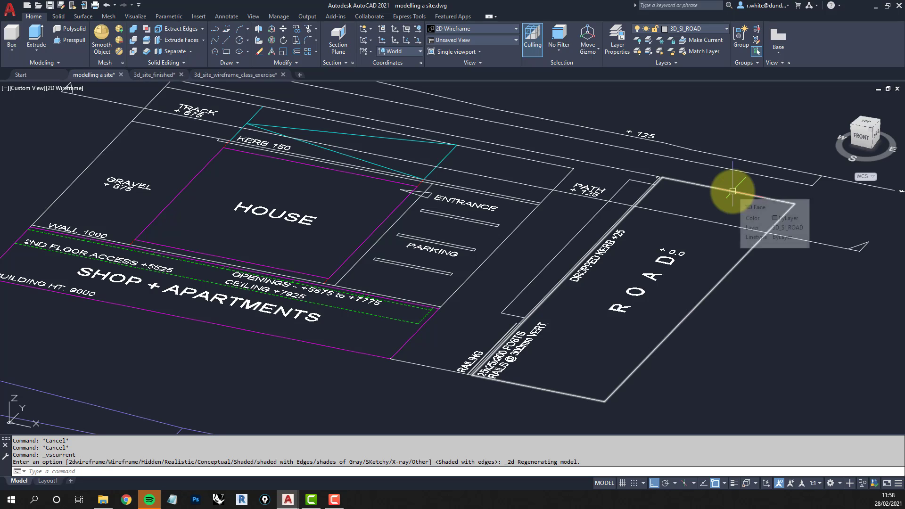
- Delete the 3D face covering the road
left_click(732, 191)
key("Delete")
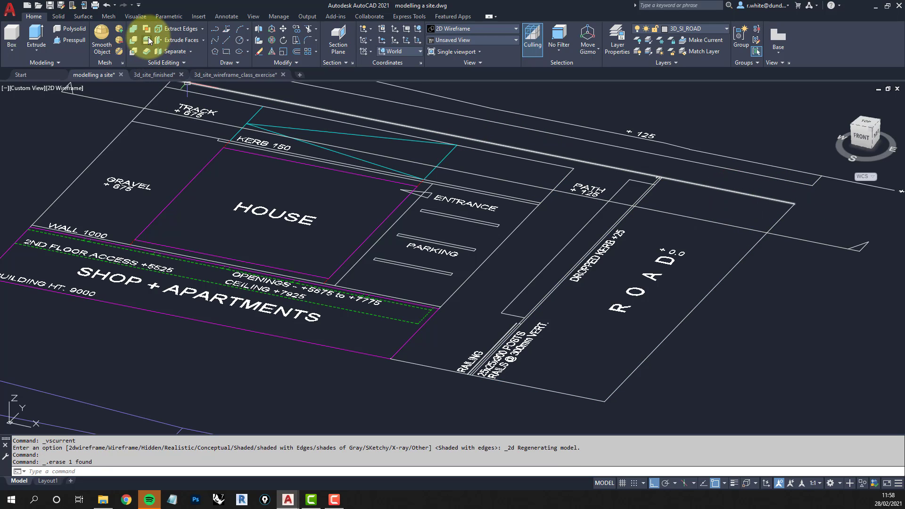
- Create a 3D face over the road through its four corners, starting at the rear corner beside the kerb
type("3F")
key("Return")
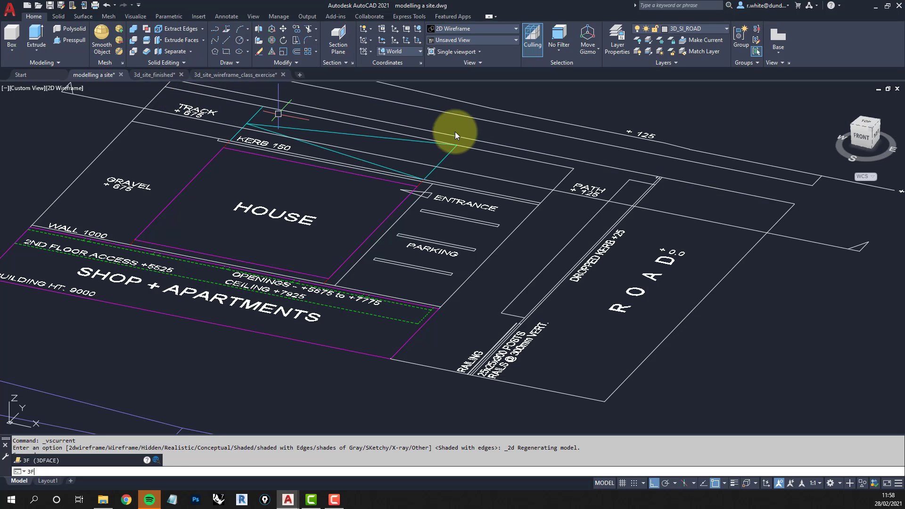
left_click(662, 177)
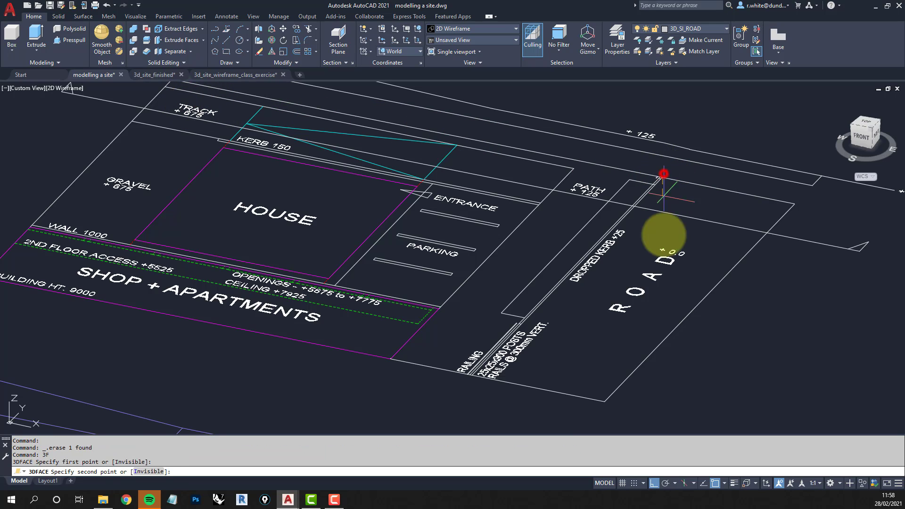
scroll(473, 377, "up", 3)
left_click(470, 370)
scroll(471, 370, "down", 3)
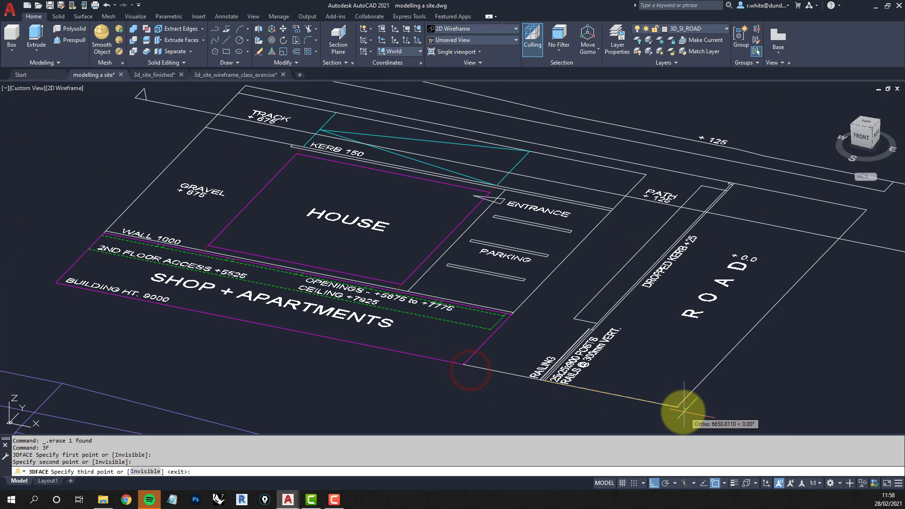
left_click(680, 405)
middle_click_drag(681, 405, 645, 354)
left_click(765, 243)
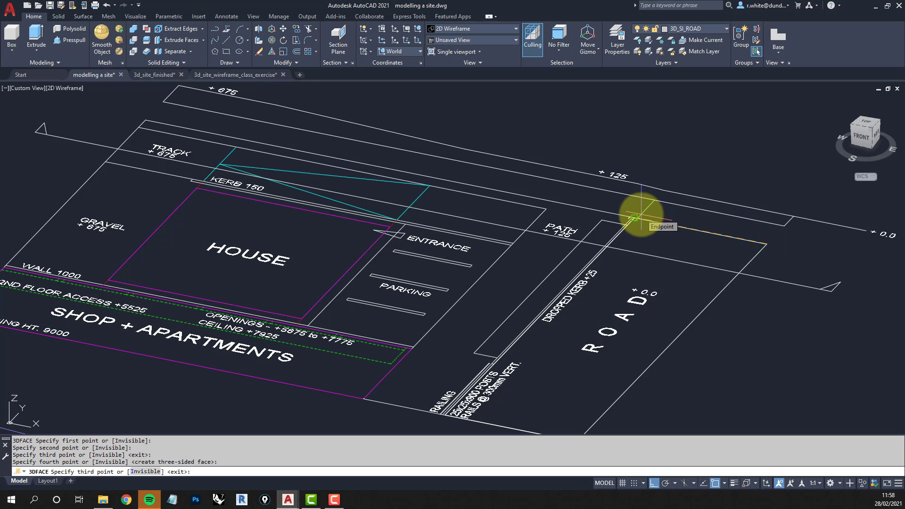
- Continue the 3DFACE command with one extra point at the road's kerb-side rear corner, closing it as a three-sided face
scroll(643, 216, "up", 5)
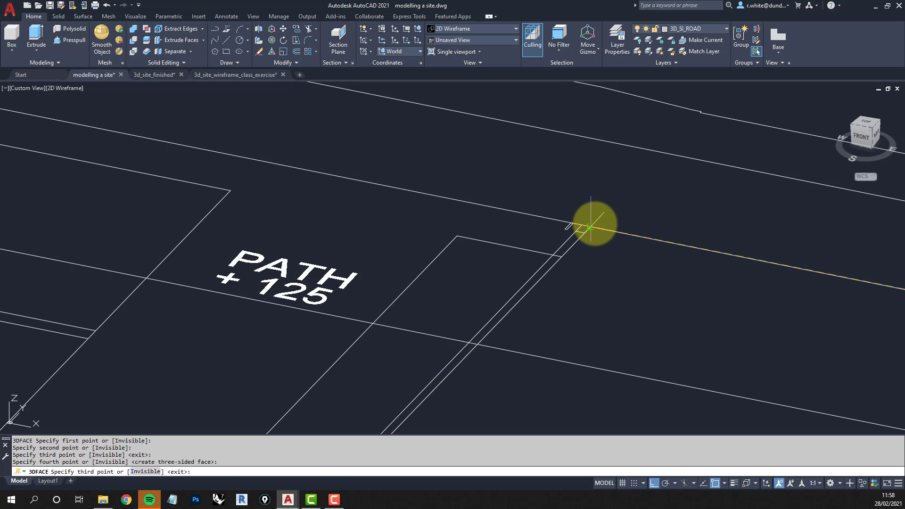
left_click(596, 222)
scroll(596, 222, "down", 5)
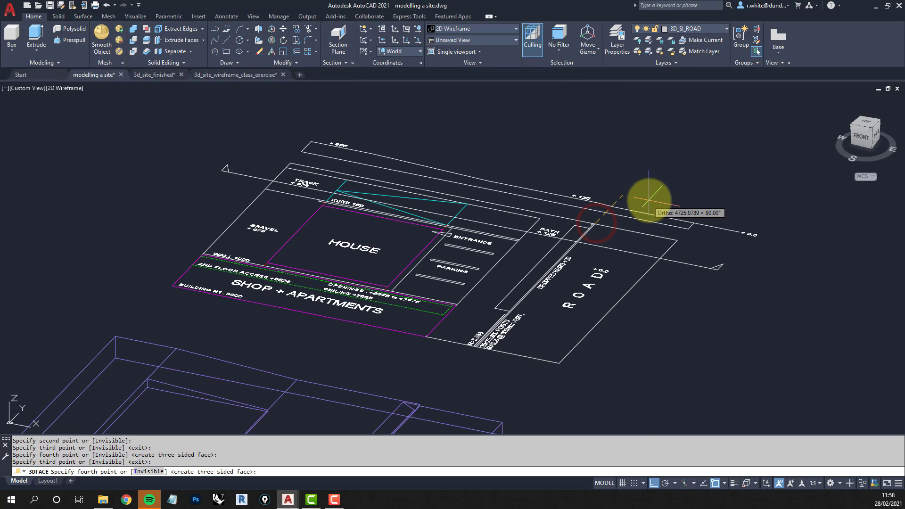
key("Return")
key("Return")
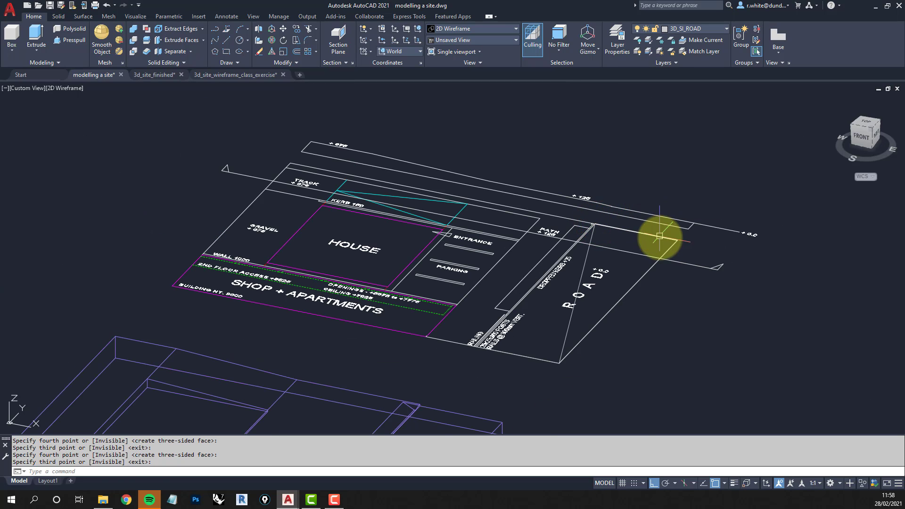
- Select each road face in turn to tell them apart, and delete the extra triangular one
left_click(584, 260)
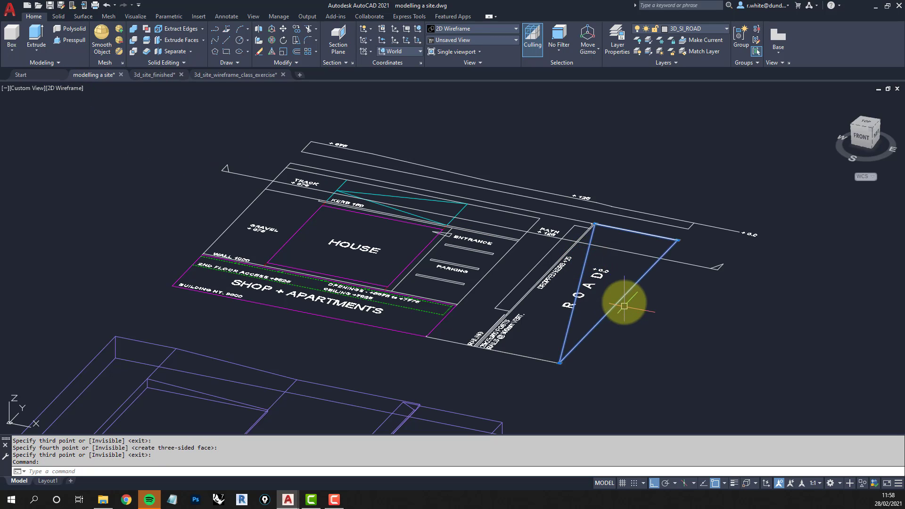
key("Escape")
left_click(522, 354)
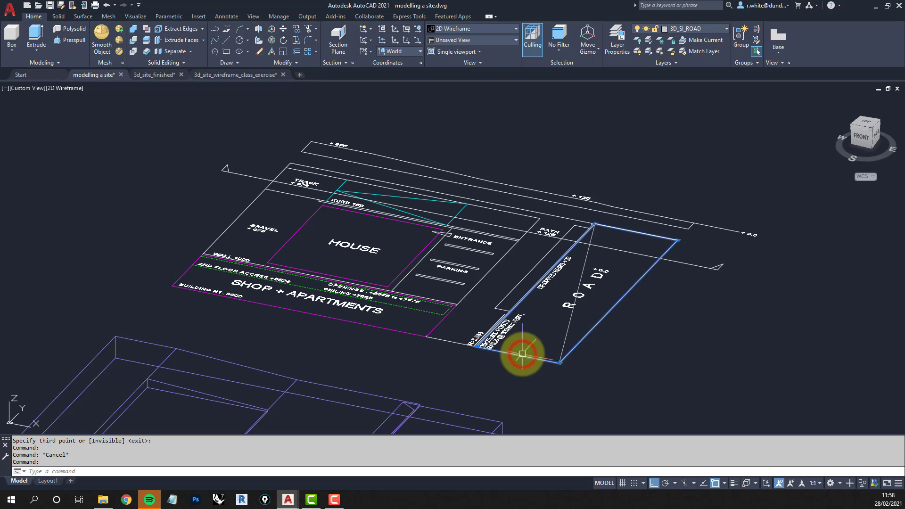
key("Escape")
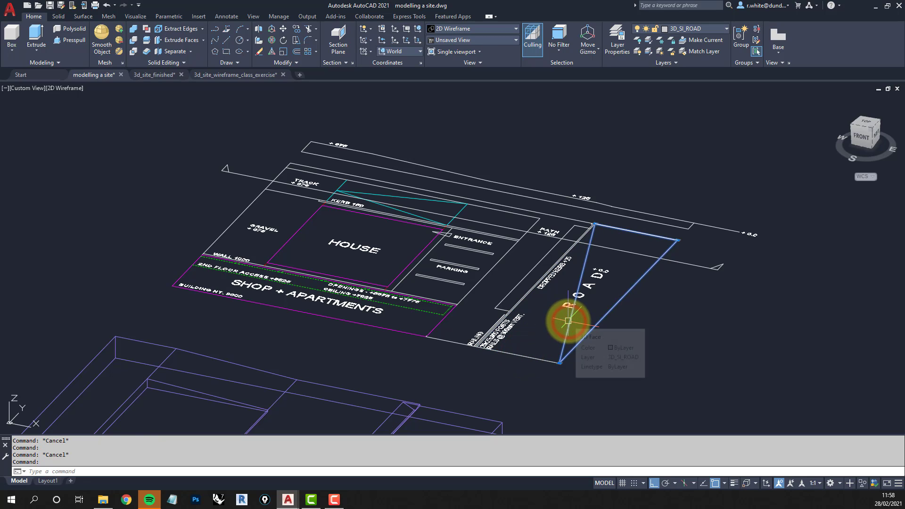
key("Escape")
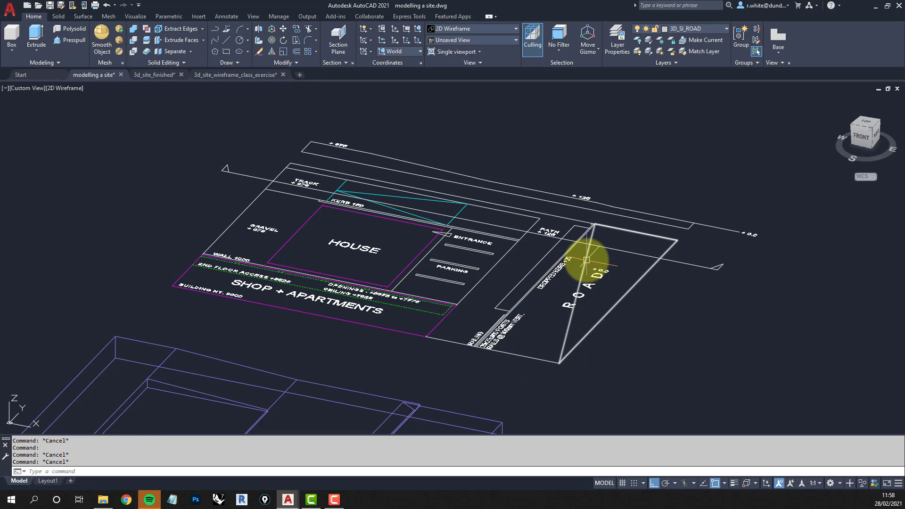
left_click(586, 260)
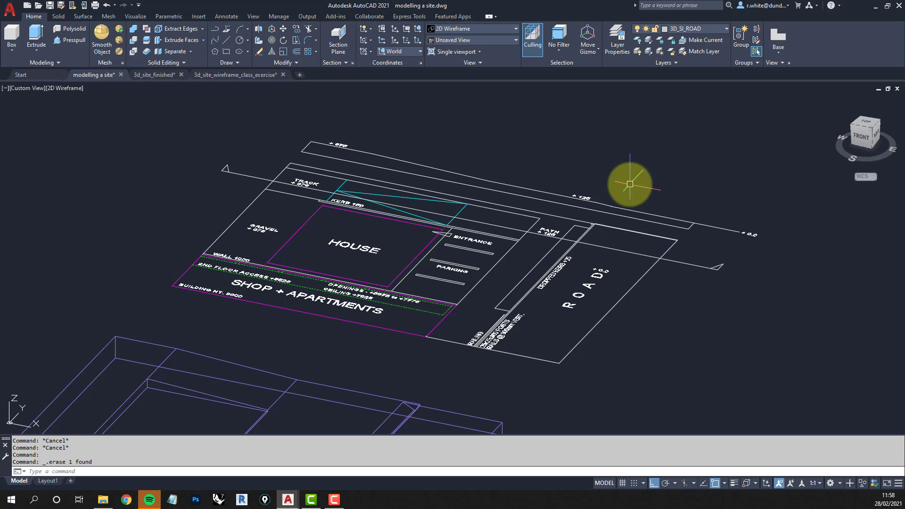
- Check the road face in the Shaded with edges visual style, and return the view to 2D Wireframe
left_click(66, 88)
left_click(114, 165)
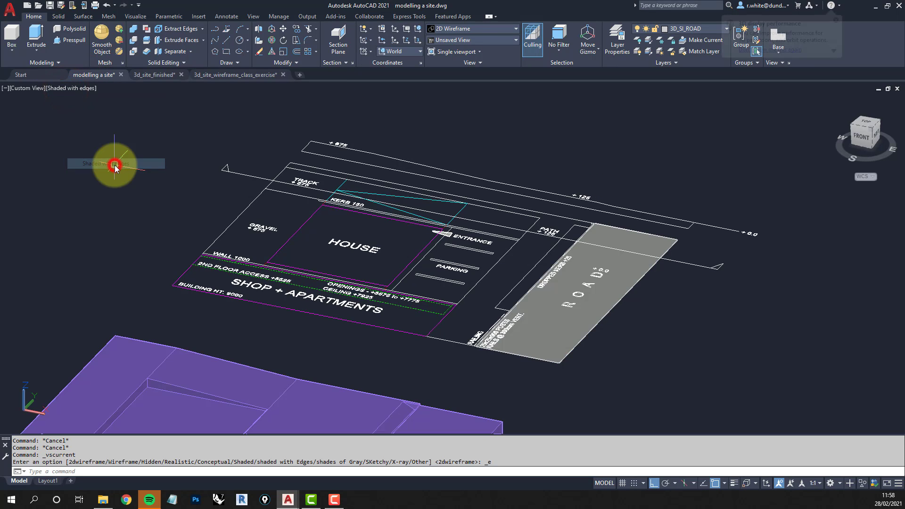
left_click(74, 89)
left_click(98, 113)
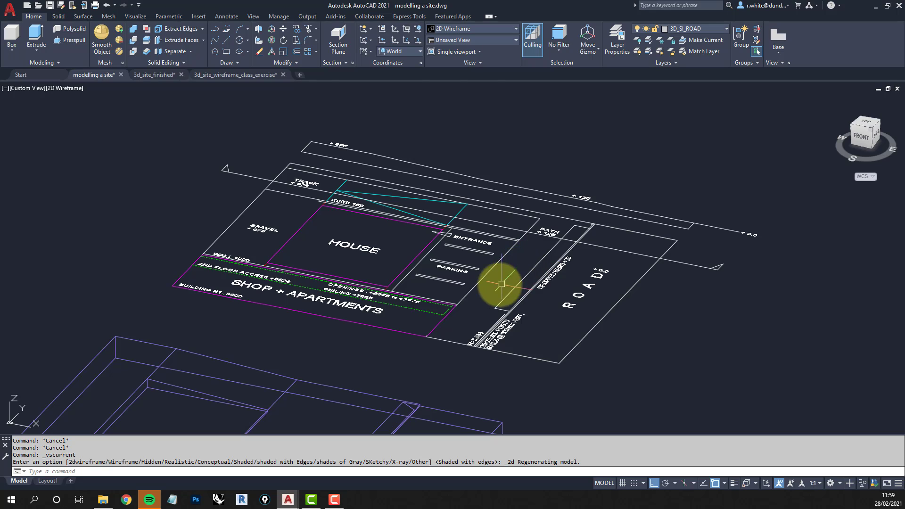
- Delete the small arc at the shop building's front corner beside the path and fillet its two edges to a sharp corner
scroll(429, 338, "up", 10)
key("Escape")
key("Escape")
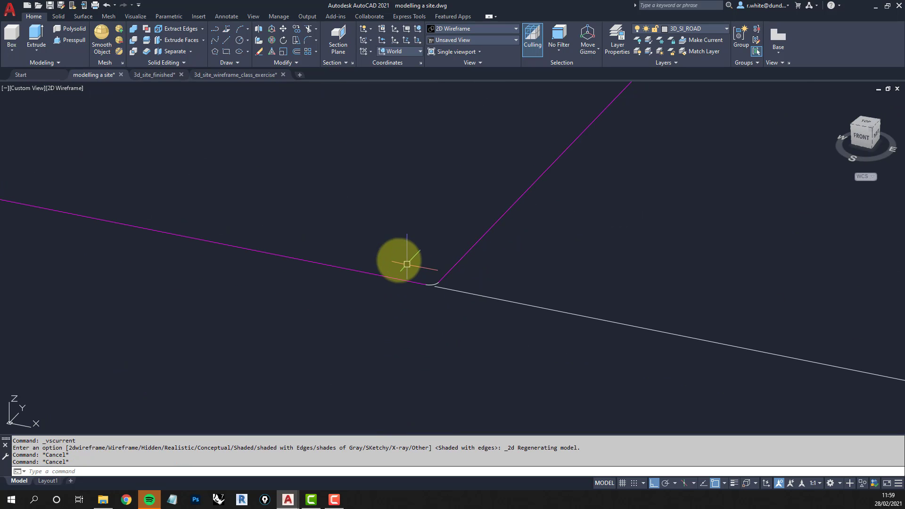
left_click(394, 259)
left_click(477, 319)
key("Delete")
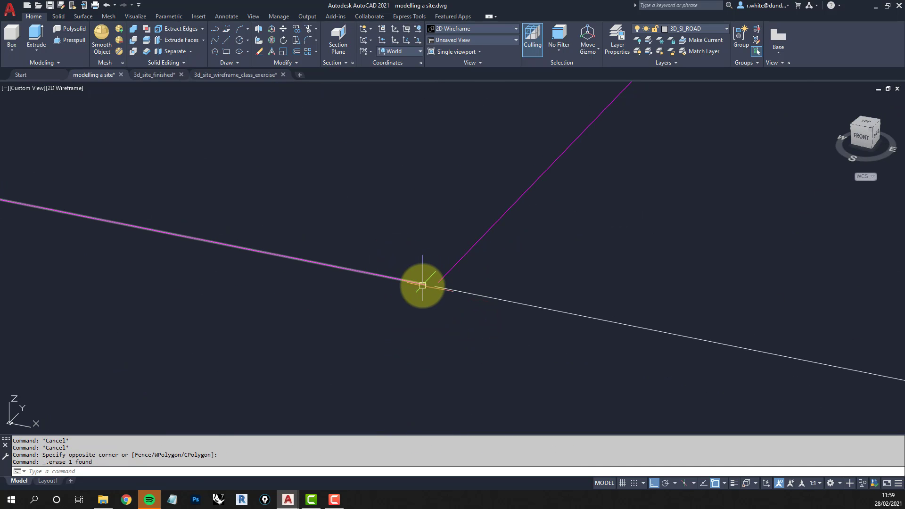
key("Return")
left_click(446, 279)
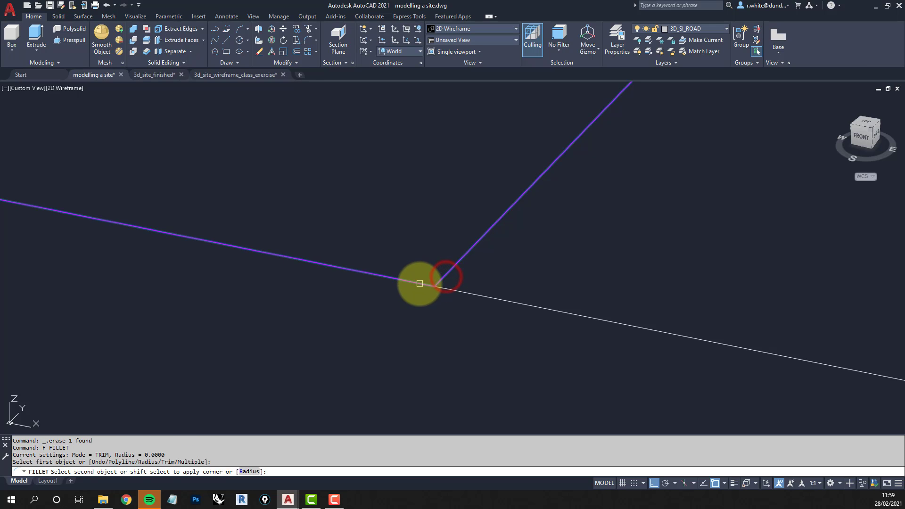
left_click(420, 284)
- Look over the shop, house, parking and path areas of the site plan
scroll(473, 246, "down", 2)
middle_click_drag(643, 100, 541, 284)
scroll(592, 200, "down", 7)
middle_click_drag(354, 270, 660, 379)
middle_click_drag(668, 239, 544, 252)
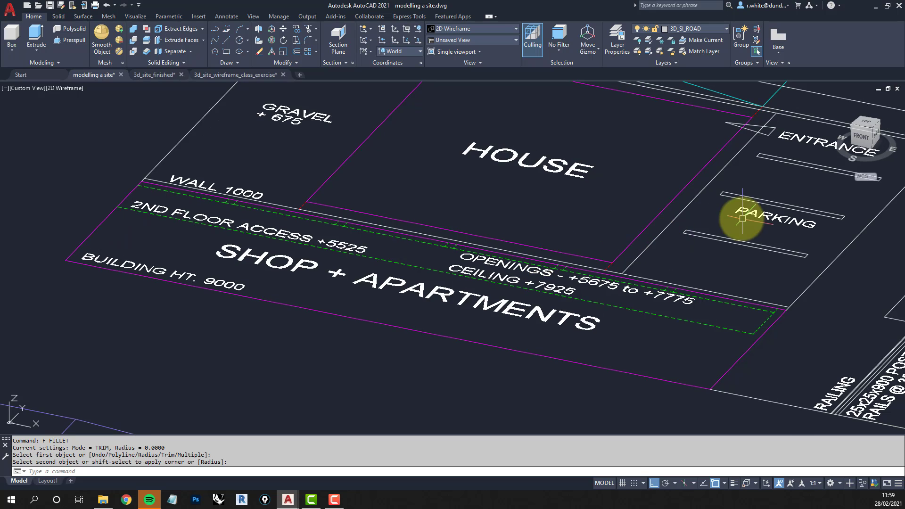
middle_click_drag(742, 218, 552, 221)
middle_click_drag(691, 259, 616, 277)
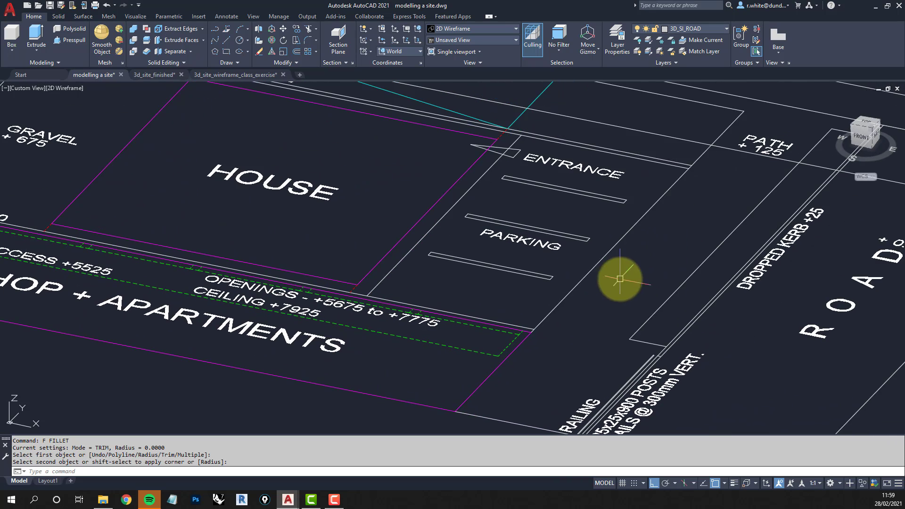
key("Escape")
key("Escape")
scroll(608, 252, "down", 3)
middle_click_drag(616, 242, 536, 248)
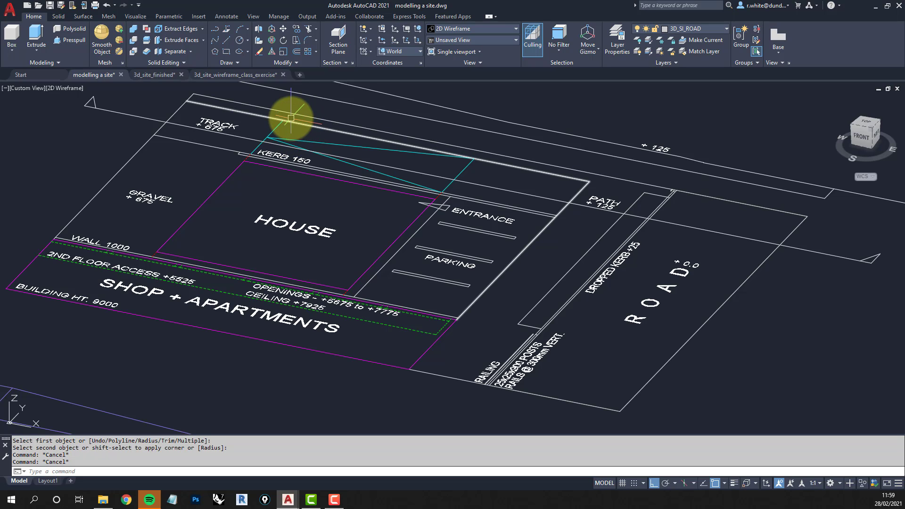
- Make 3D_SI_PAVEMENT the current layer and draw a short line from the ramp's rear corner on the track side to the outer boundary
scroll(342, 188, "up", 4)
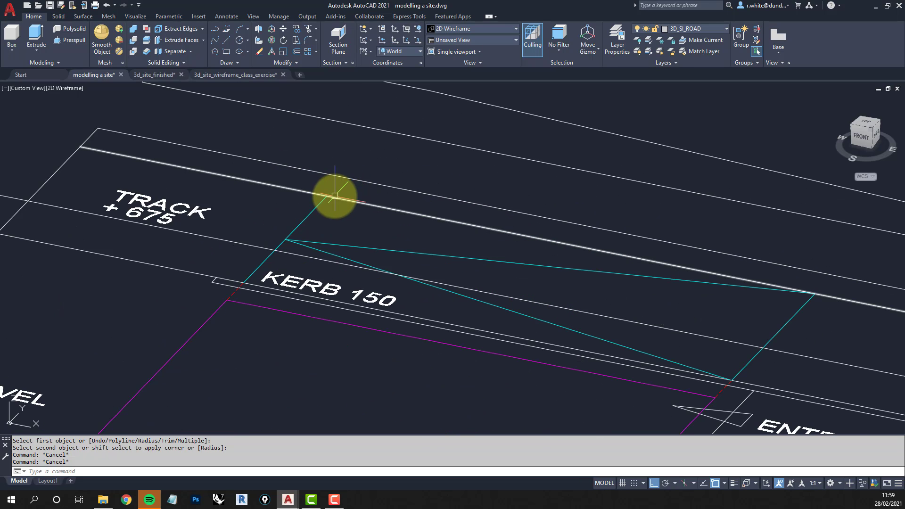
left_click(724, 29)
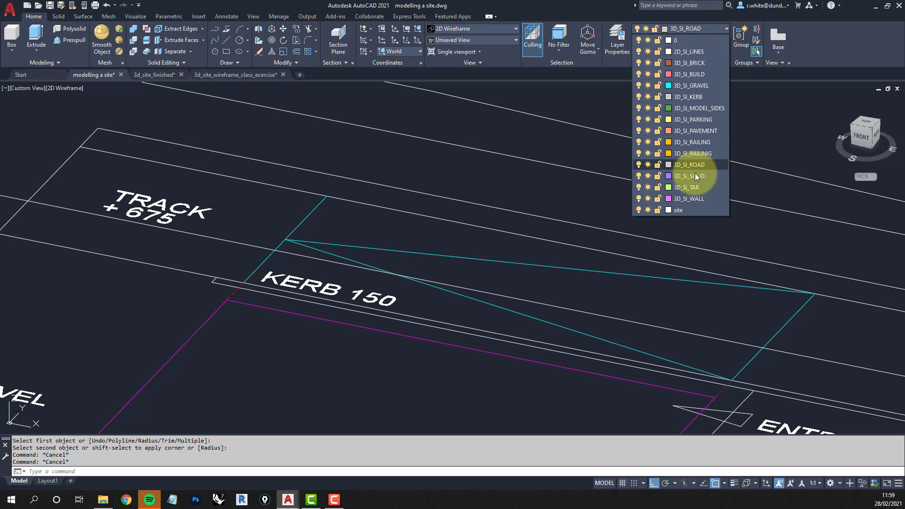
left_click(692, 129)
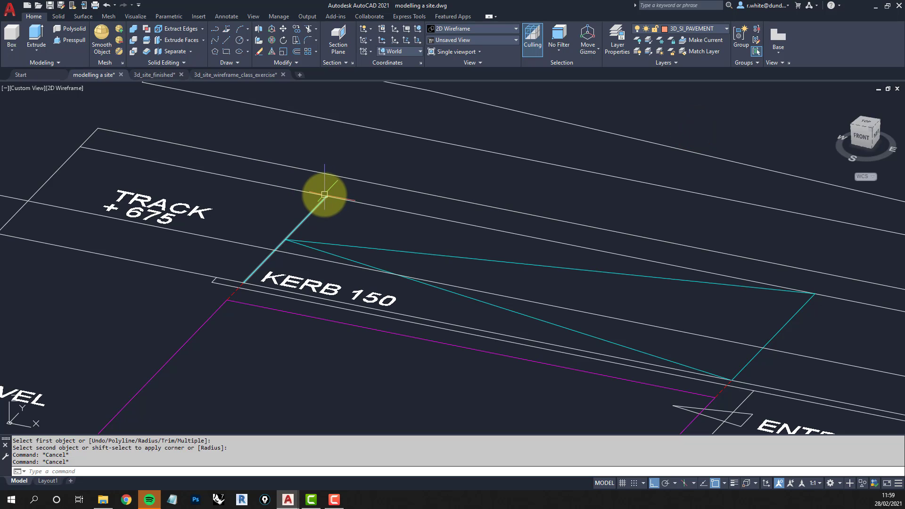
type("L")
key("Return")
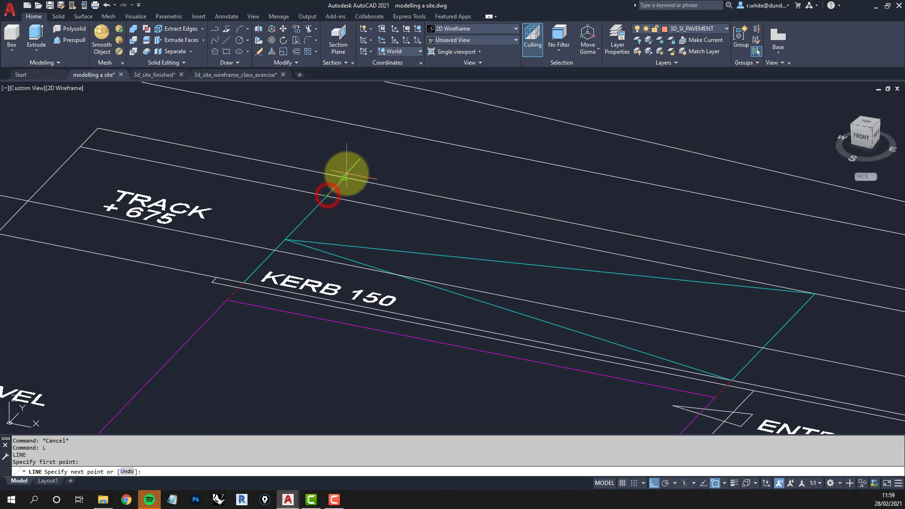
key("Return")
- Draw a second short line from the ramp's rear corner on the path side to the outer boundary
middle_click_drag(702, 257, 446, 205)
key("Return")
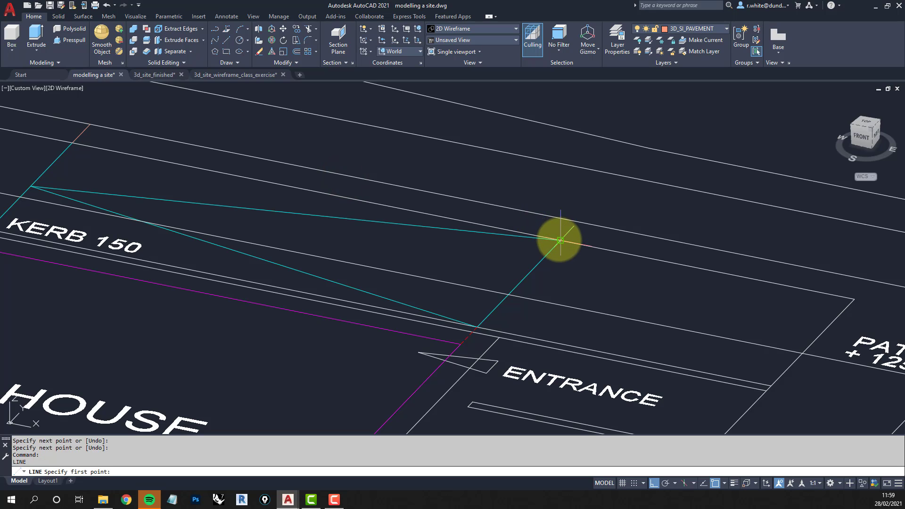
left_click(559, 240)
left_click(579, 221)
key("Return")
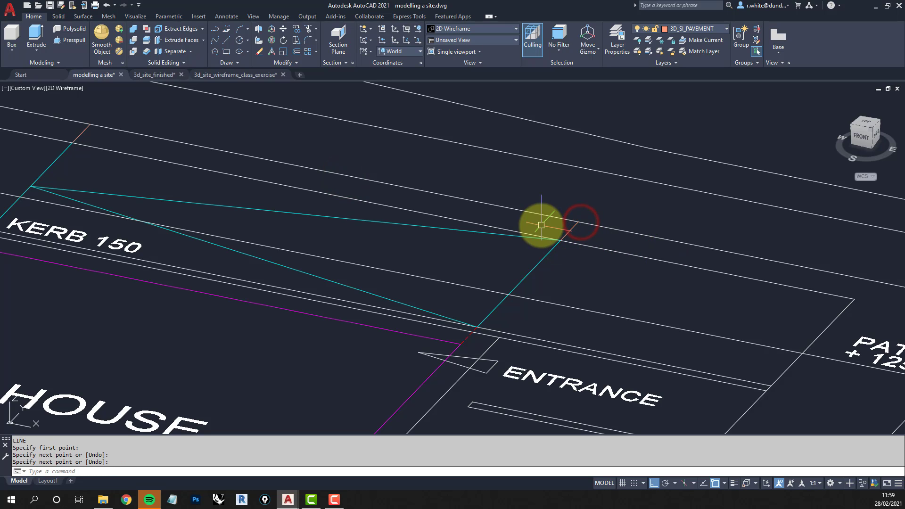
- Start a pavement polyline at the ramp's path-side rear corner, running along the outer boundary to the kerb and its inner corner
scroll(222, 140, "down", 4)
middle_click_drag(343, 174, 327, 170)
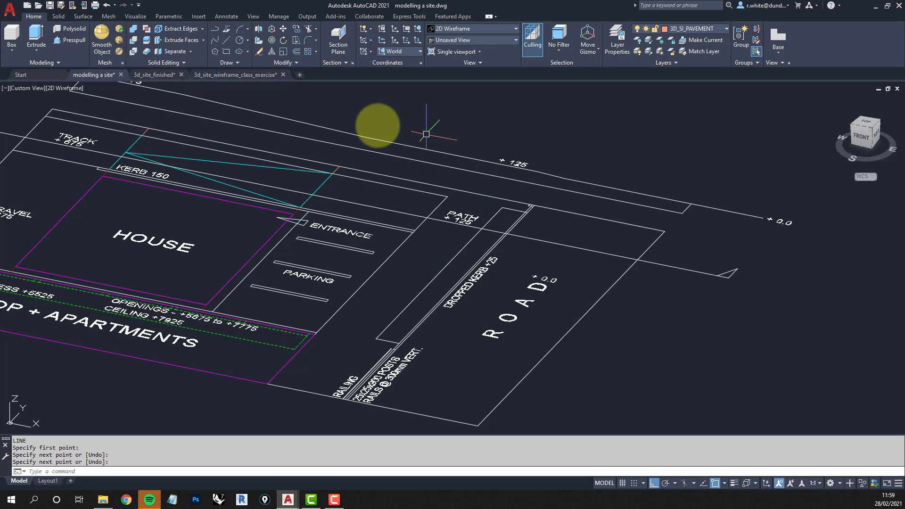
left_click(216, 31)
scroll(332, 173, "up", 3)
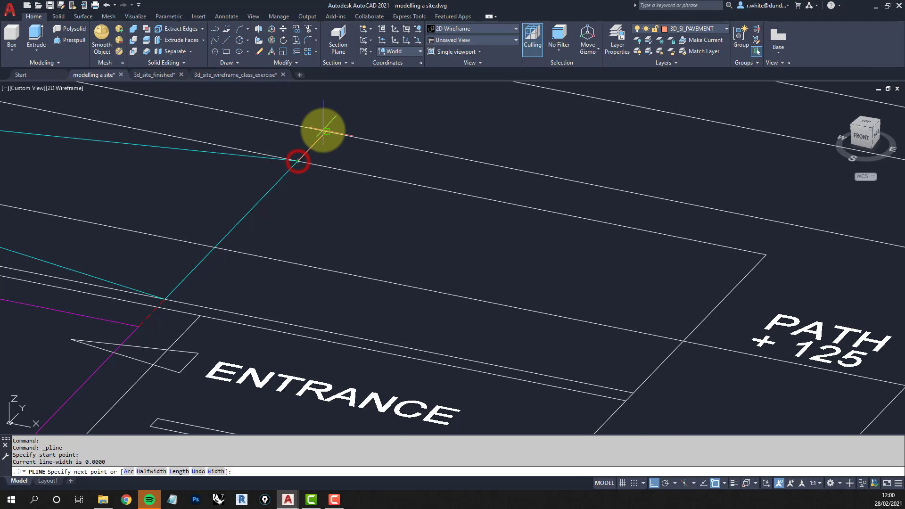
left_click(324, 129)
scroll(324, 128, "down", 2)
scroll(573, 174, "up", 5)
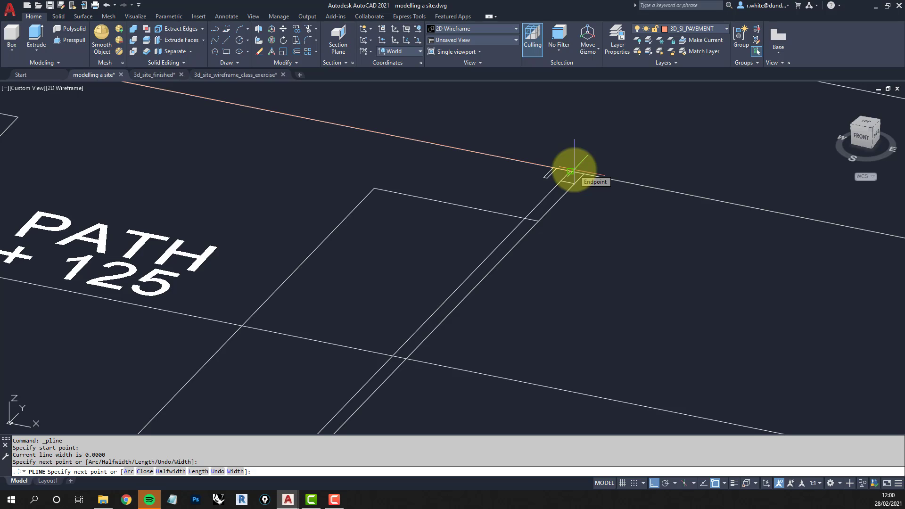
left_click(571, 171)
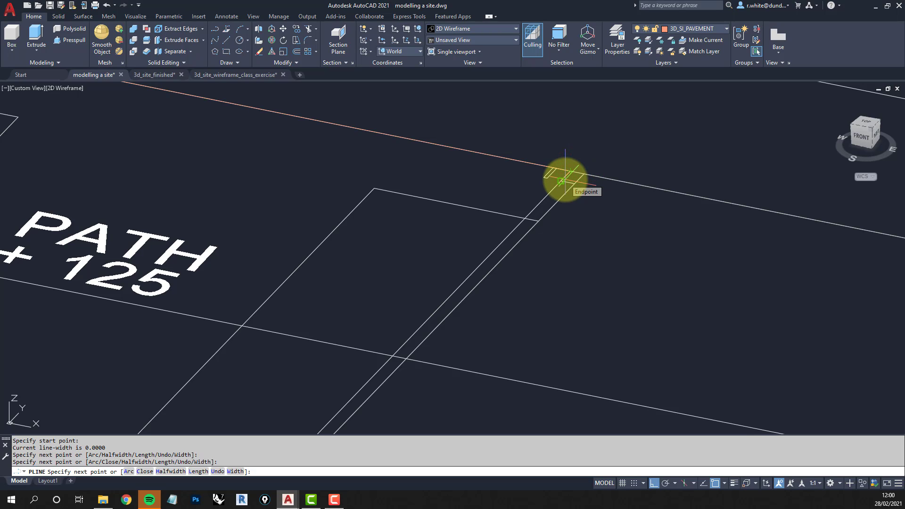
left_click(565, 180)
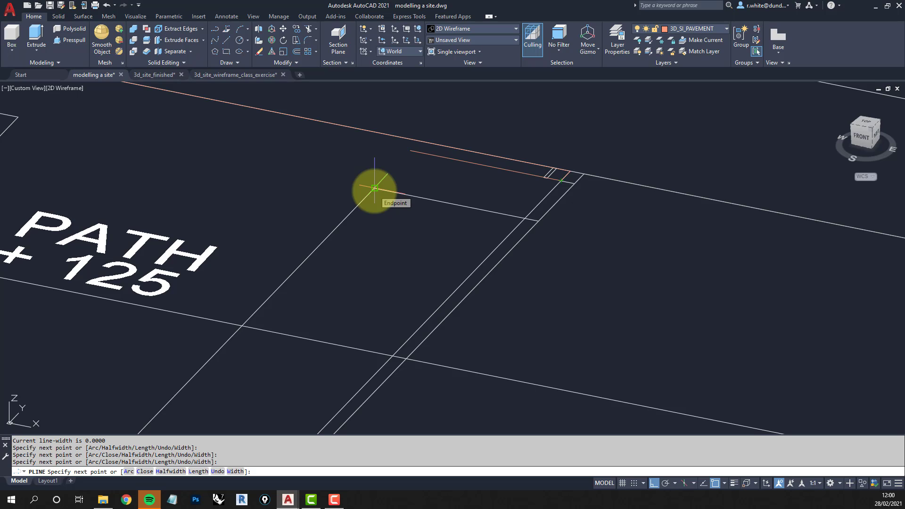
- Continue the pavement polyline around the dropped kerb area and along the railing-side kerb line to the site's front edge
scroll(375, 190, "down", 6)
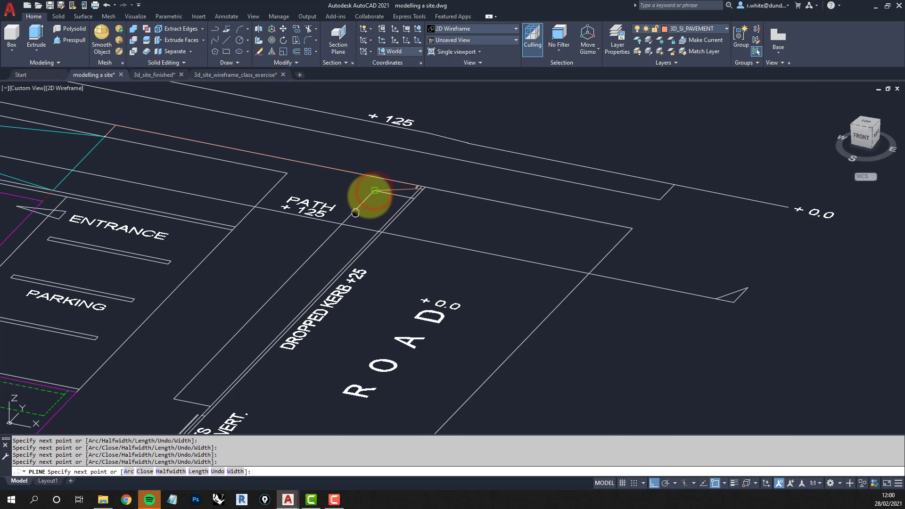
middle_click_drag(269, 320, 378, 217)
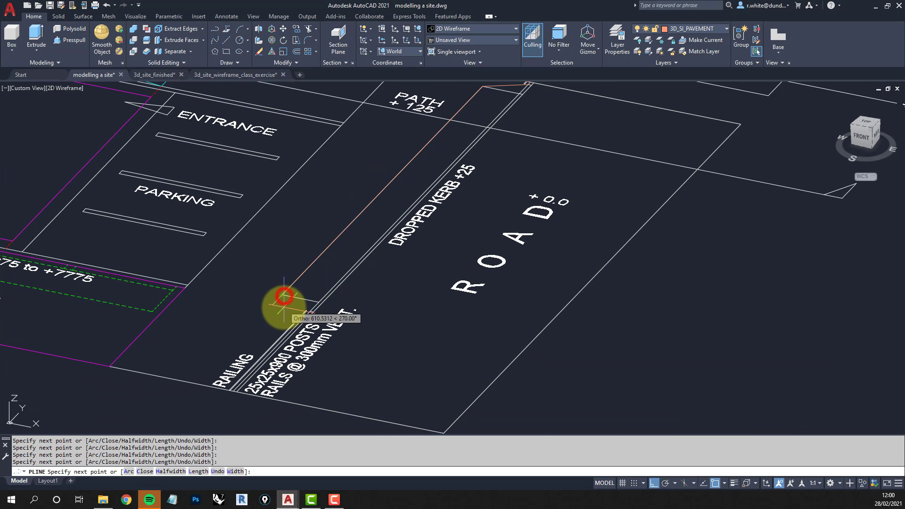
scroll(283, 302, "up", 5)
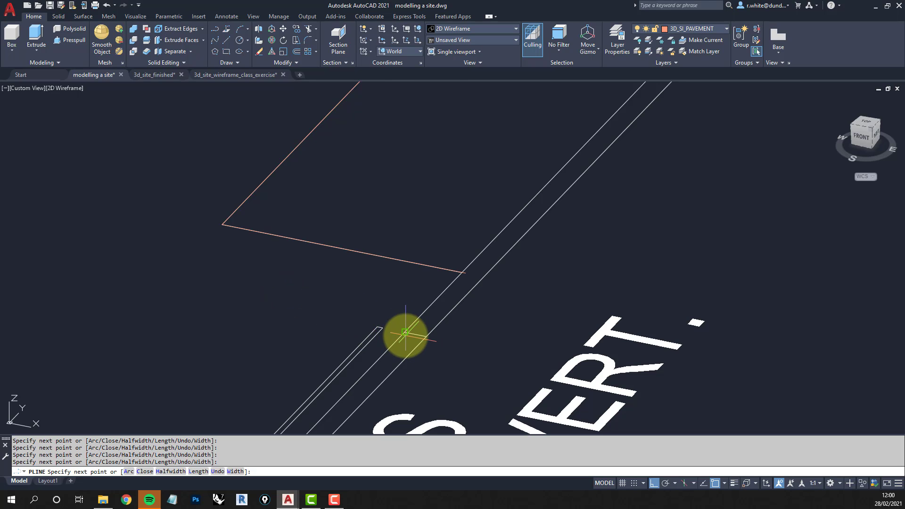
scroll(405, 336, "down", 5)
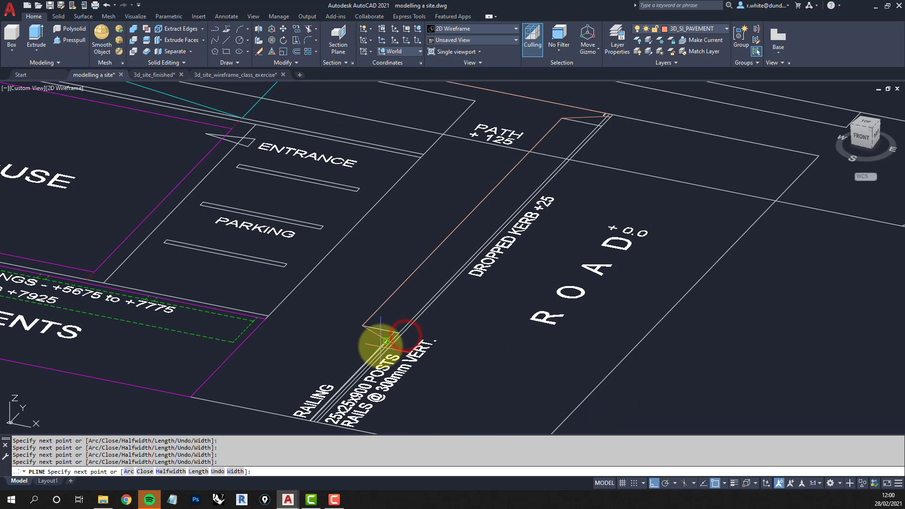
scroll(374, 283, "up", 7)
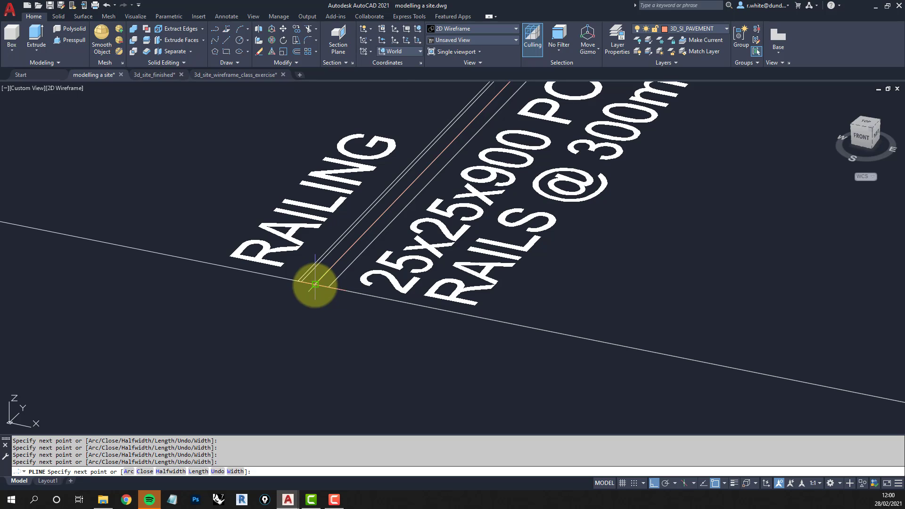
scroll(315, 284, "down", 4)
- Continue the pavement polyline through the shop building's front corner and the path's inner rear corner, and close it
middle_click_drag(268, 279, 380, 344)
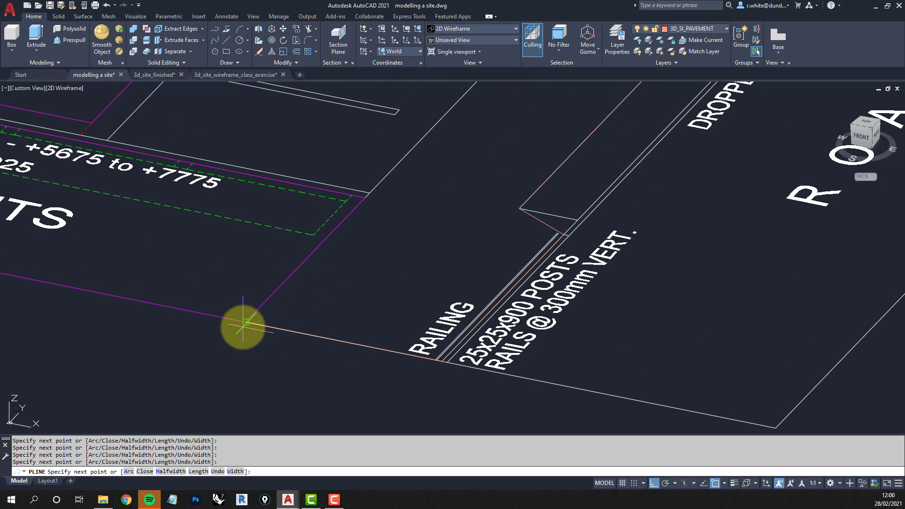
left_click(242, 325)
scroll(330, 246, "down", 3)
middle_click_drag(354, 212, 283, 309)
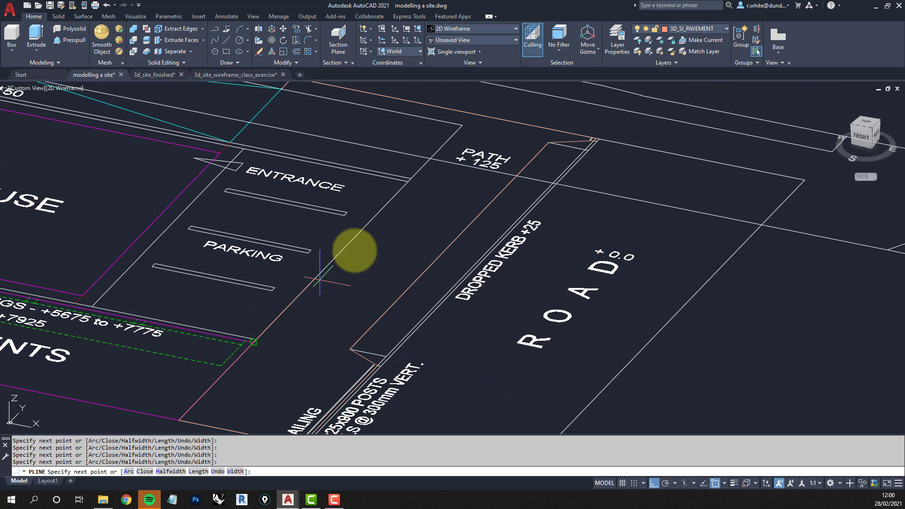
middle_click_drag(465, 125, 448, 177)
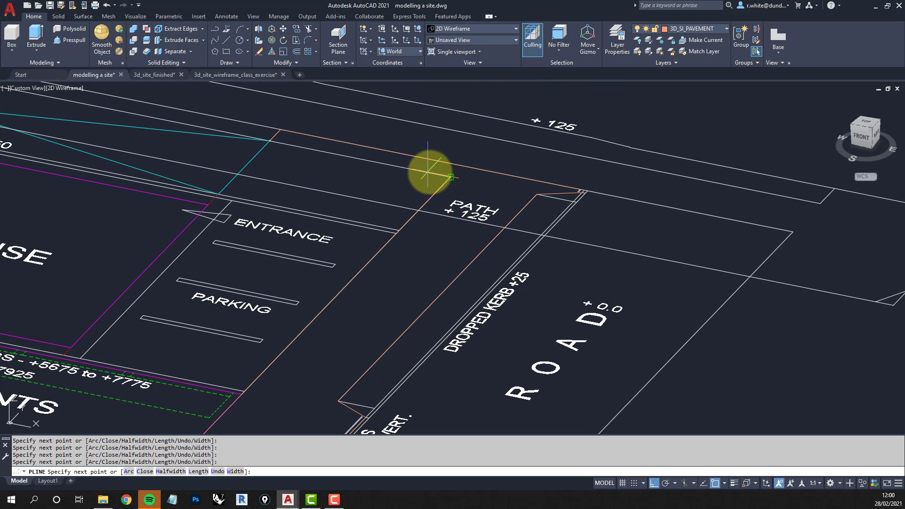
left_click(451, 173)
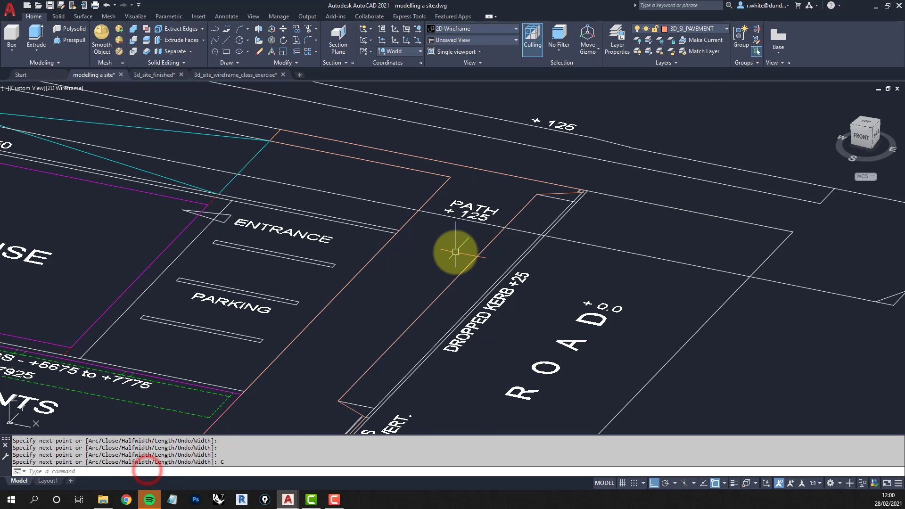
- Examine the closed pavement outline together with the path and road level labels
scroll(464, 235, "down", 4)
scroll(477, 195, "up", 3)
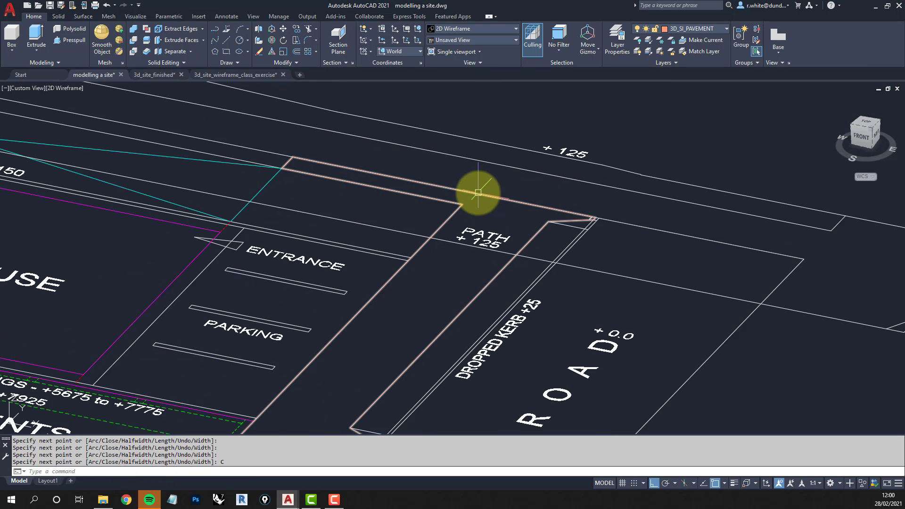
middle_click_drag(478, 193, 535, 128)
scroll(537, 149, "down", 2)
scroll(549, 147, "up", 4)
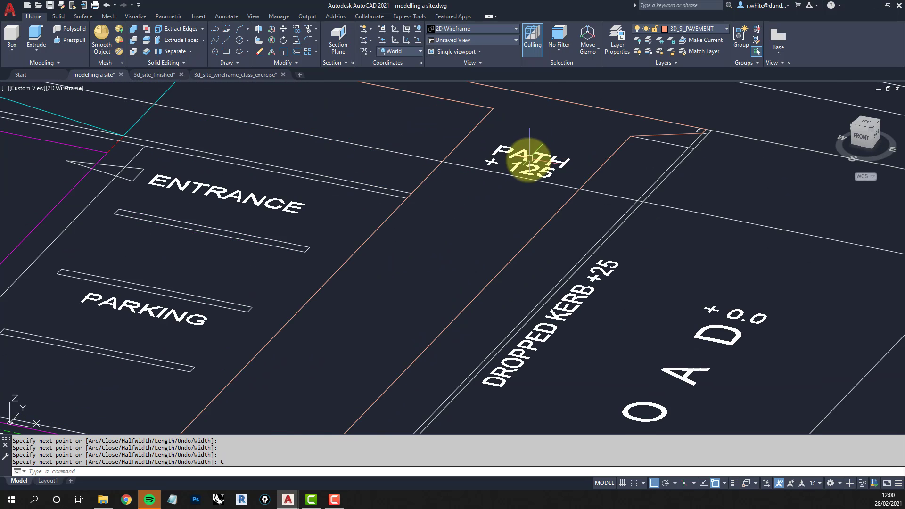
scroll(566, 181, "down", 2)
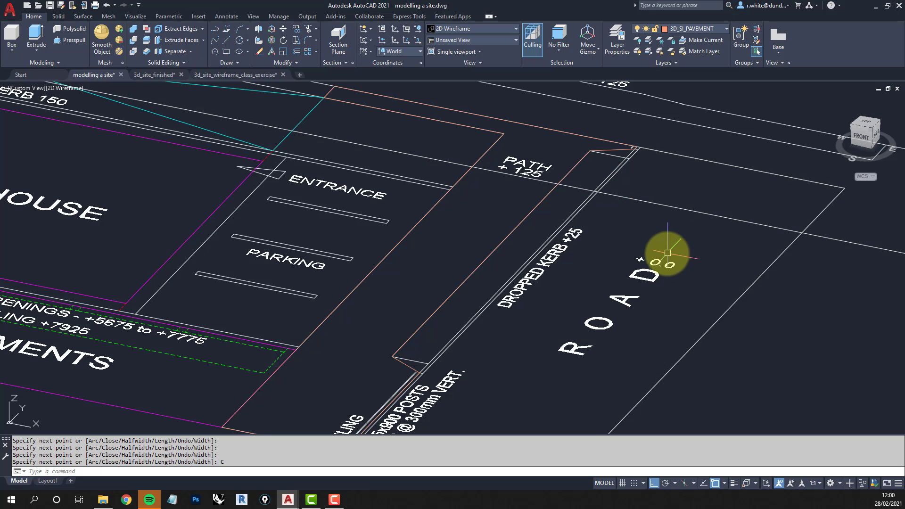
scroll(654, 245, "down", 2)
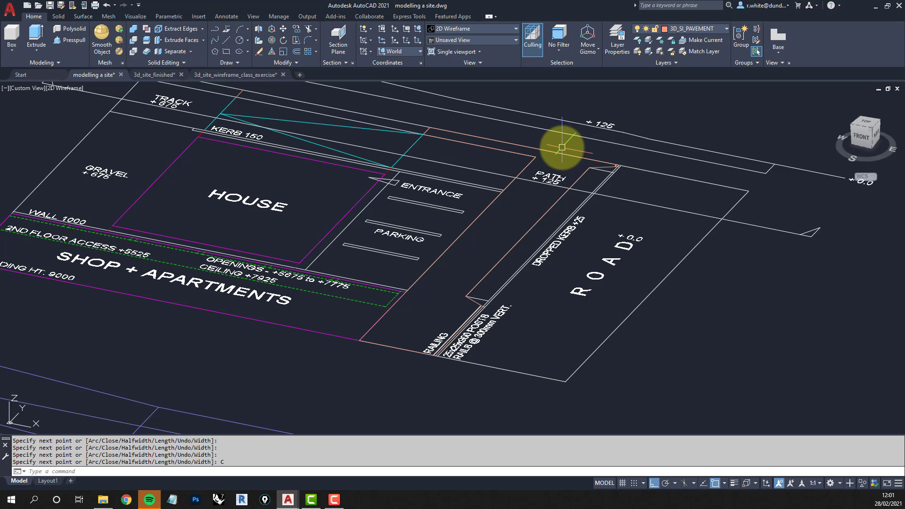
middle_click_drag(535, 151, 532, 201)
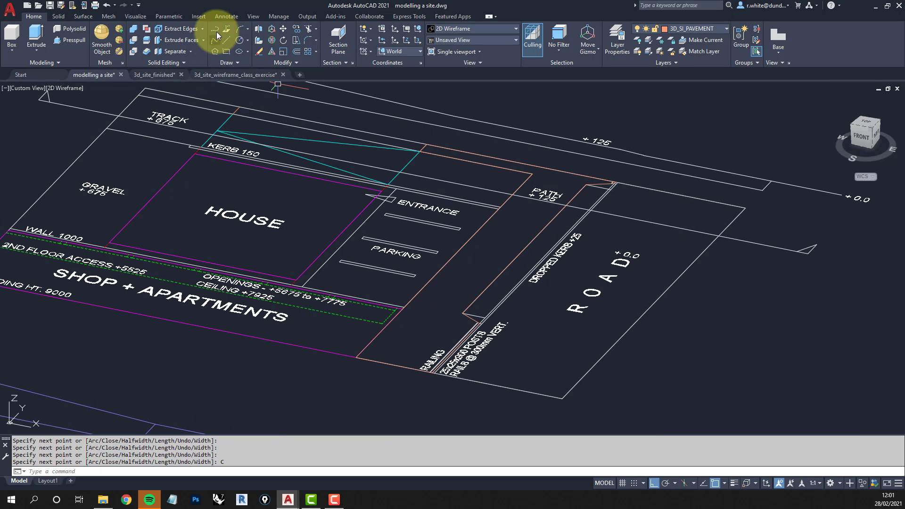
- Move the closed pavement outline 125 straight up along the Z axis
left_click(283, 30)
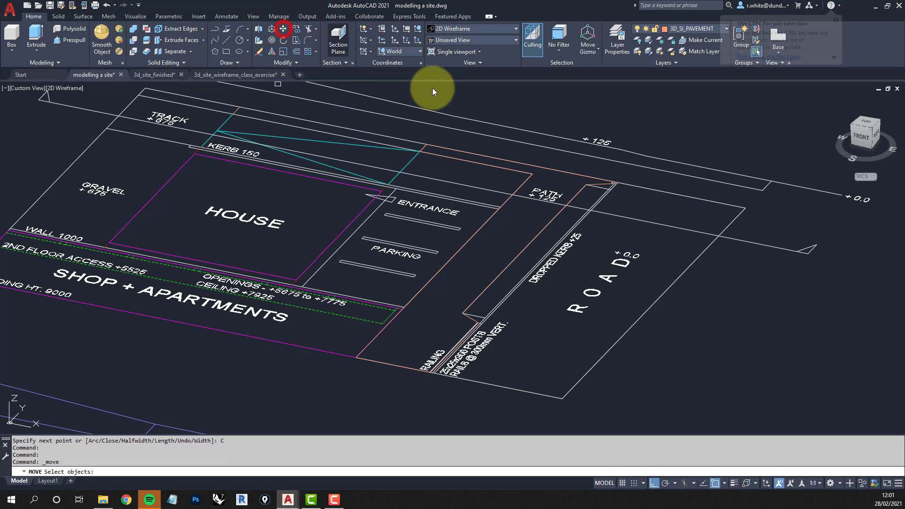
left_click(549, 169)
key("Return")
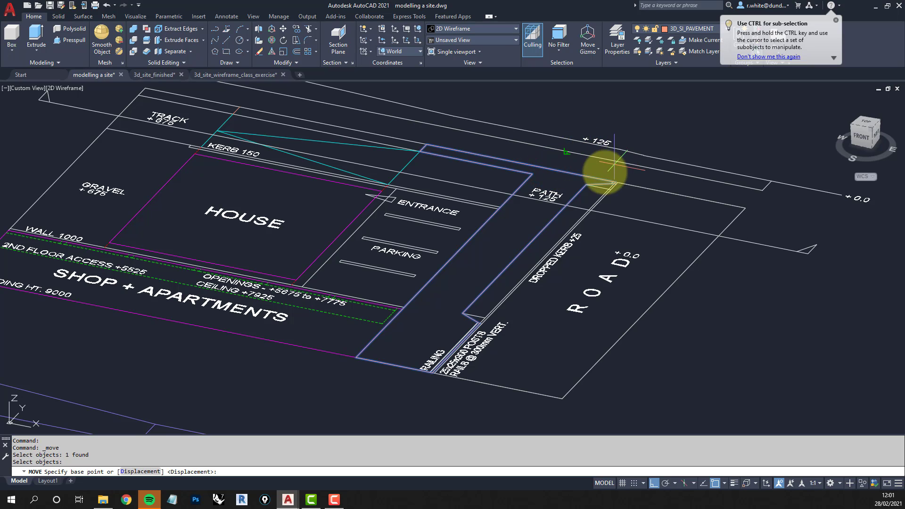
middle_click_drag(606, 172, 558, 199)
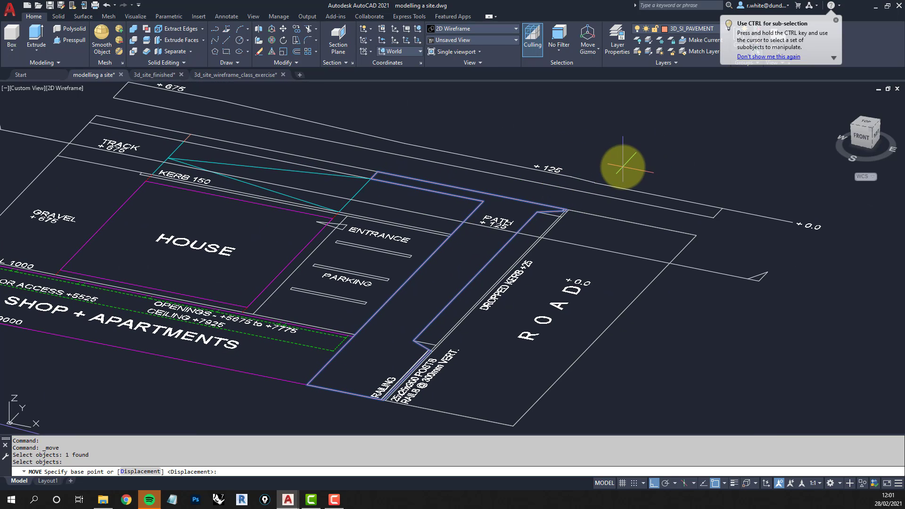
left_click(622, 165)
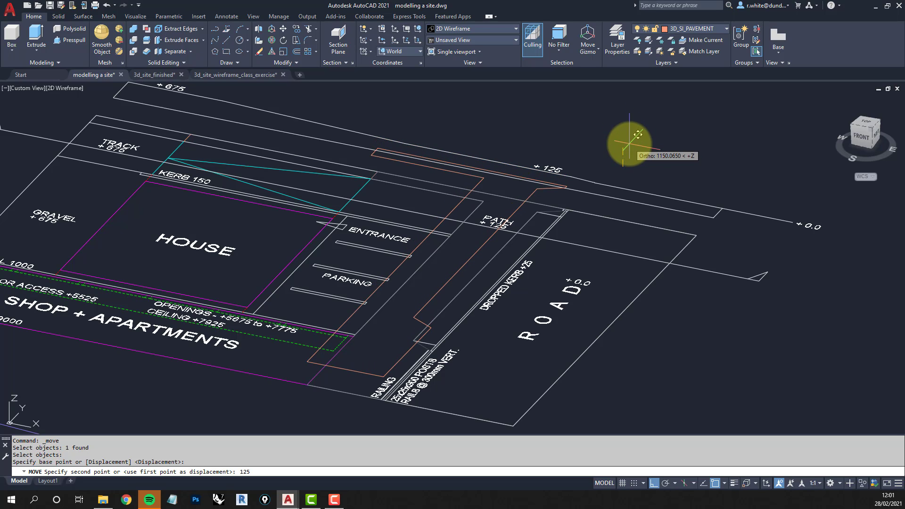
key("Return")
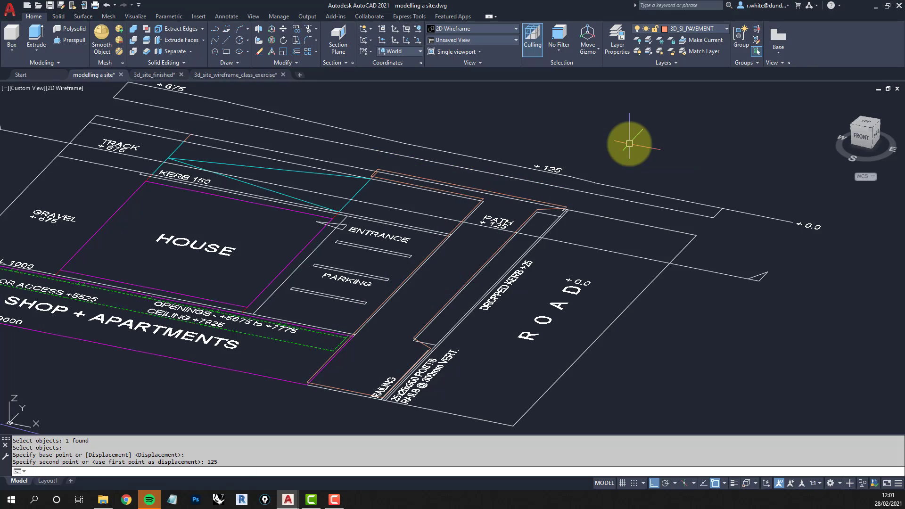
- Examine the raised pavement outline against the 2D plan around the path, dropped kerb, railing and ramp
middle_click_drag(541, 242, 504, 263, "shift")
scroll(505, 262, "down", 2)
scroll(458, 217, "up", 4)
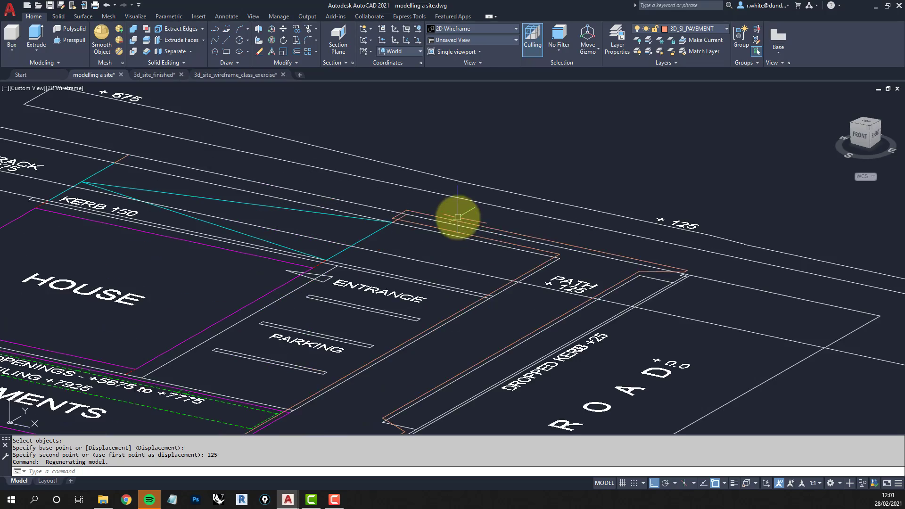
mouse_move(457, 218)
middle_mouse_down()
mouse_move(547, 182)
mouse_move(561, 165)
middle_mouse_up()
mouse_move(598, 202)
middle_mouse_down()
mouse_move(572, 236)
mouse_move(580, 239)
mouse_move(576, 196)
middle_mouse_up()
scroll(560, 213, "down", 2)
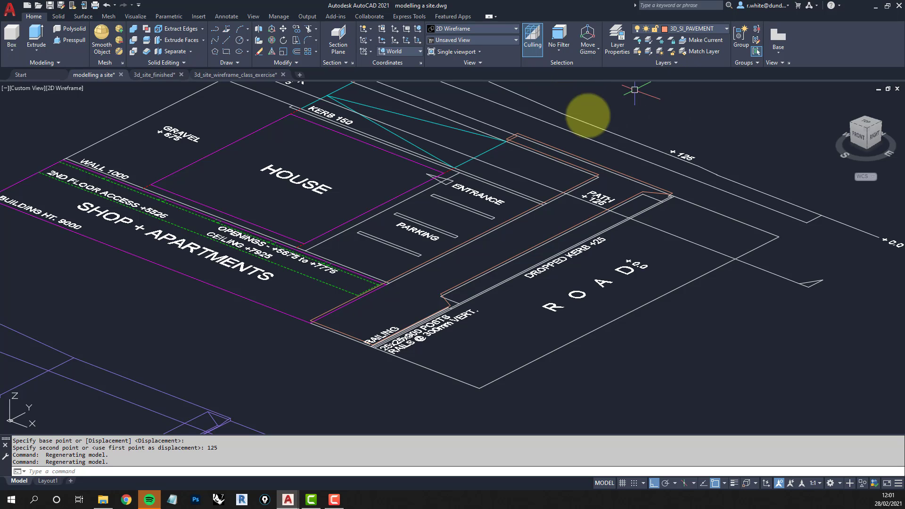
scroll(443, 302, "up", 2)
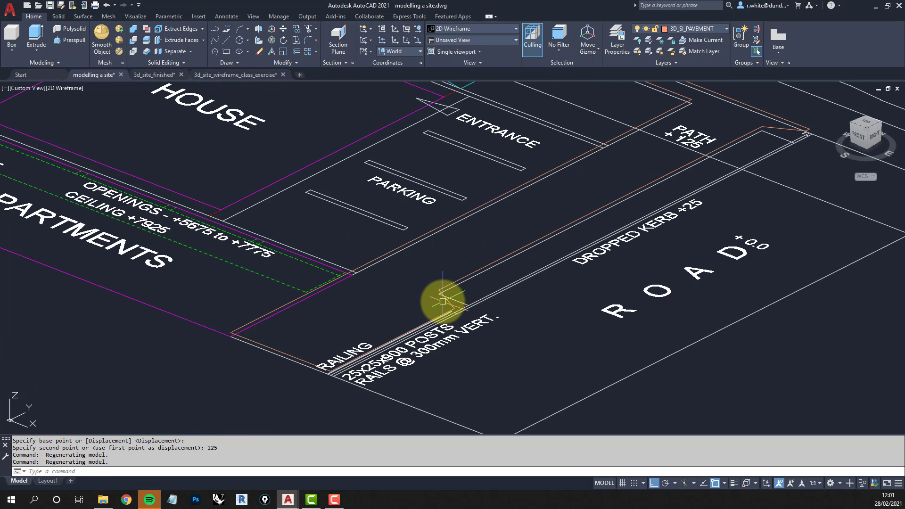
scroll(443, 304, "down", 1)
scroll(471, 266, "down", 2)
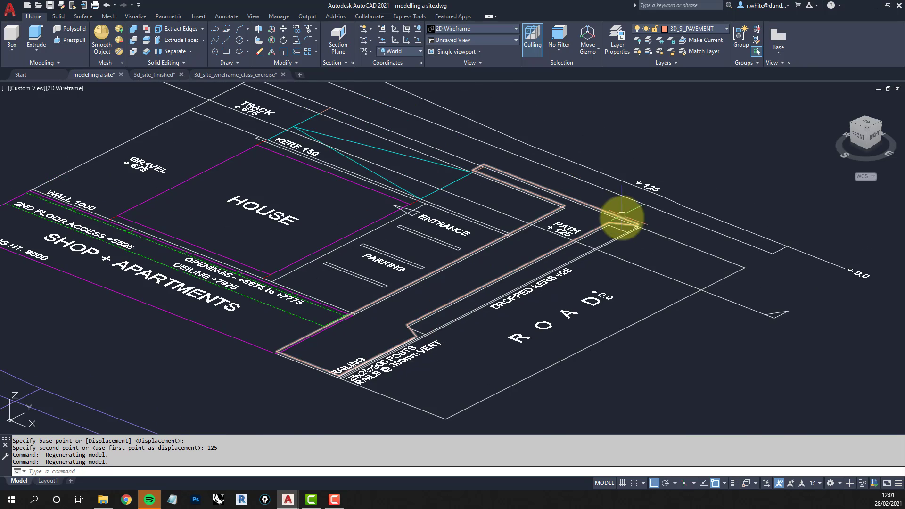
scroll(622, 215, "up", 3)
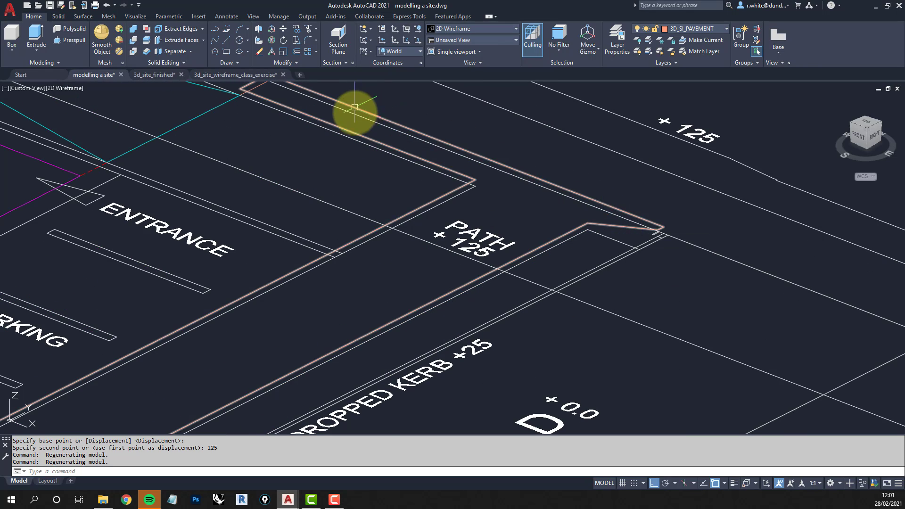
scroll(441, 273, "down", 1)
middle_click_drag(441, 273, 568, 184)
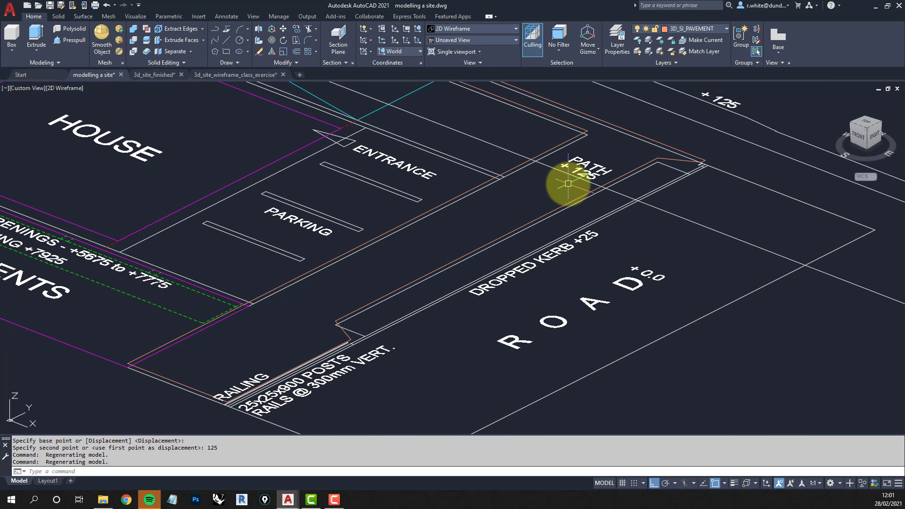
scroll(527, 229, "down", 1)
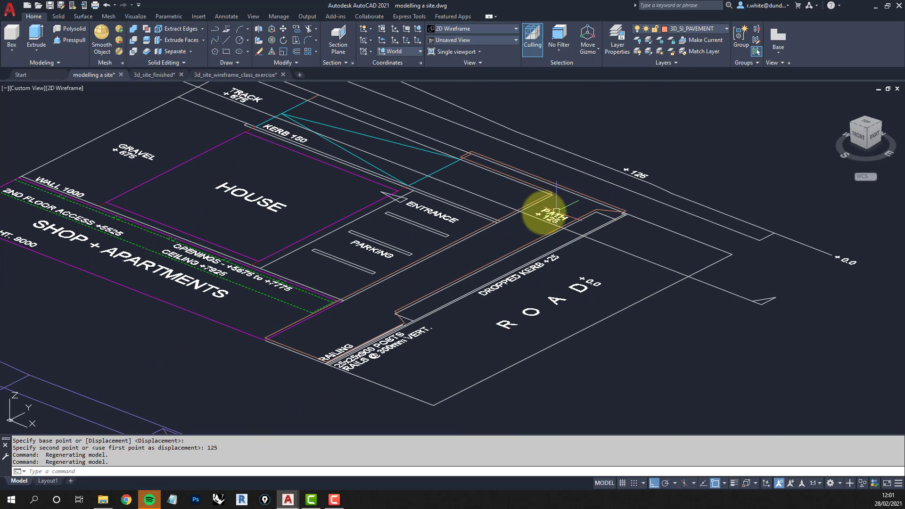
middle_click_drag(542, 213, 545, 231)
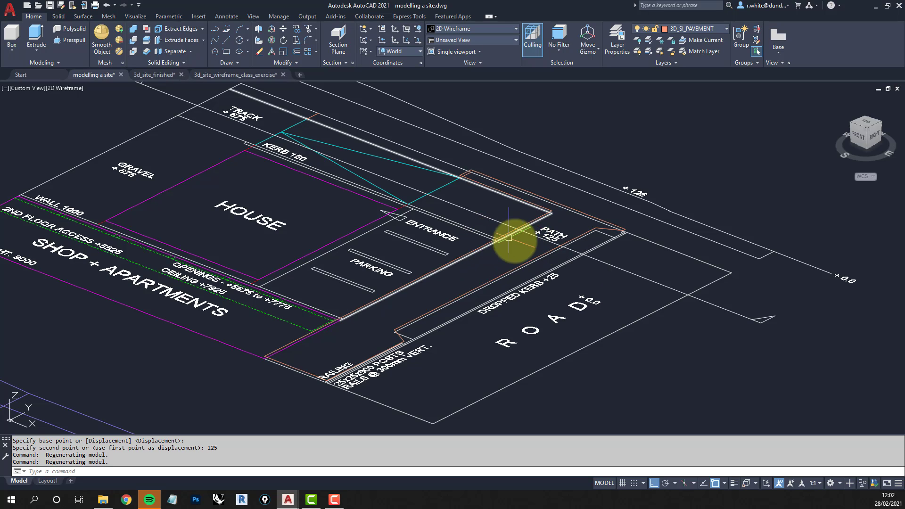
- Convert the raised pavement outline into a region
type("R")
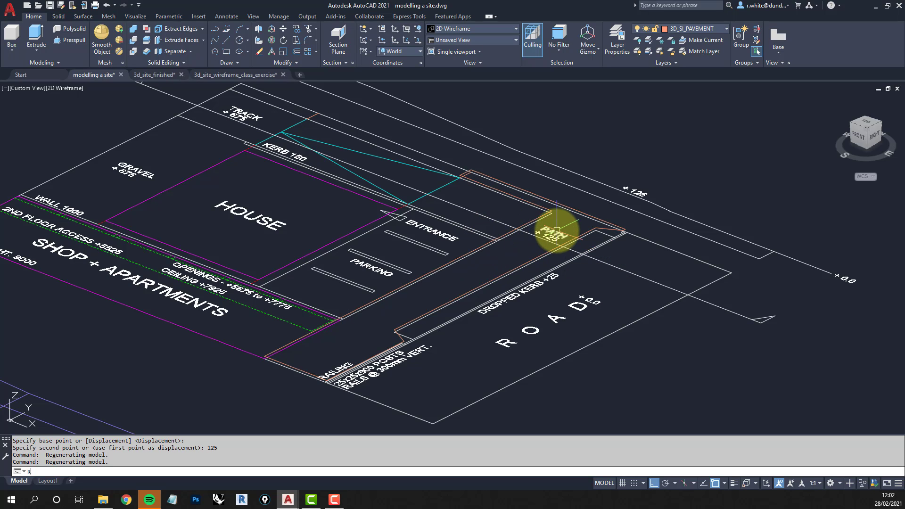
type("EG")
key("Return")
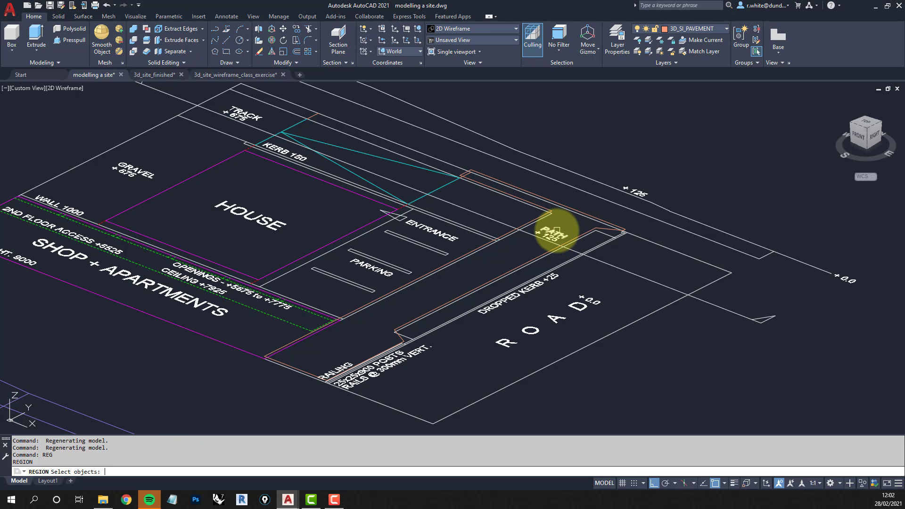
left_click(610, 229)
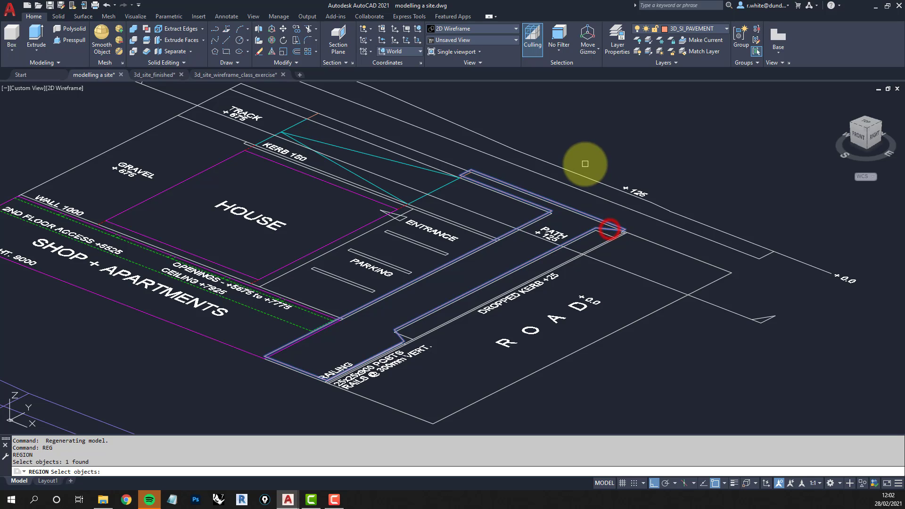
key("Return")
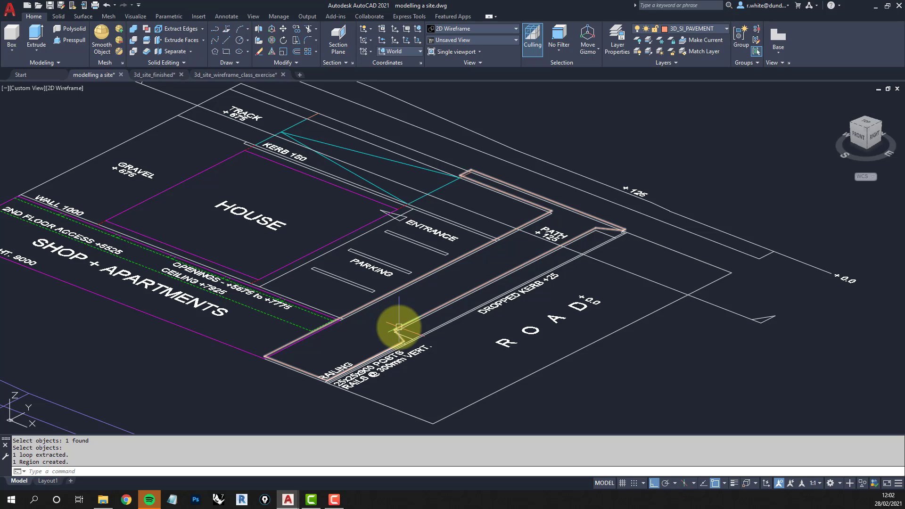
- Apply the Shaded with edges visual style and inspect the pavement surface beside the road and dropped kerb
left_click(67, 88)
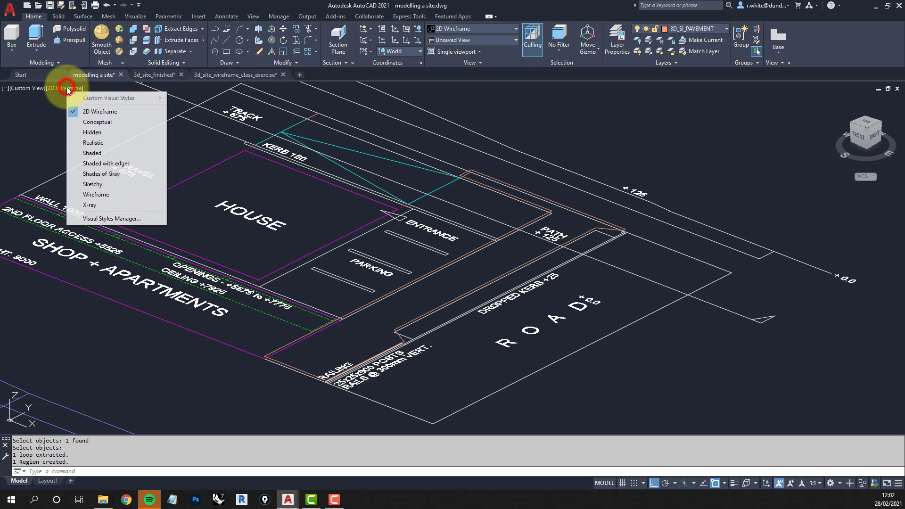
left_click(94, 163)
mouse_move(430, 265)
middle_mouse_down("shift")
mouse_move(514, 287)
mouse_move(468, 269)
mouse_move(457, 250)
mouse_move(530, 256)
mouse_move(419, 321)
middle_mouse_up("shift")
scroll(412, 327, "up", 5)
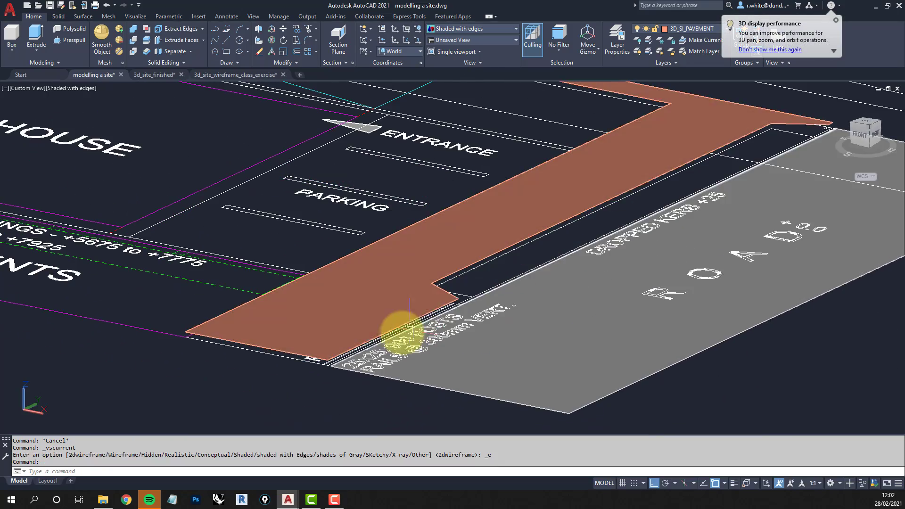
middle_click_drag(606, 212, 677, 216, "shift")
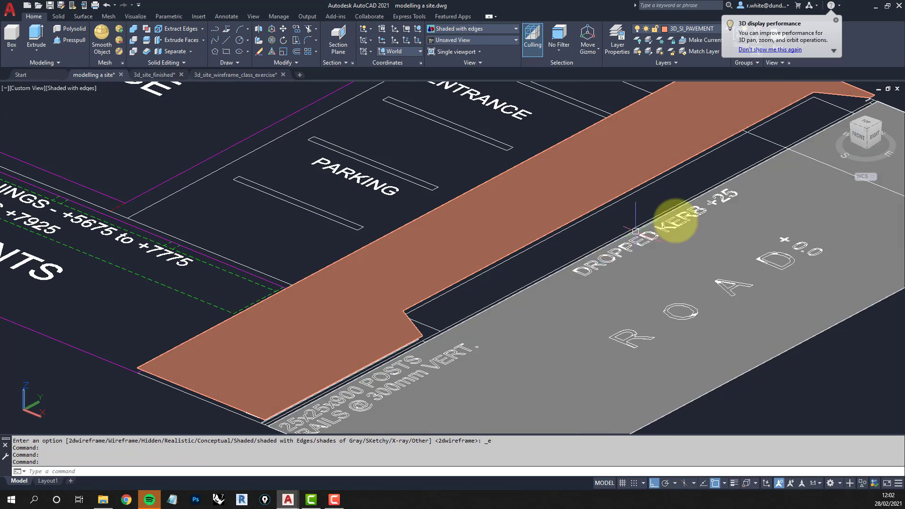
scroll(636, 212, "up", 3)
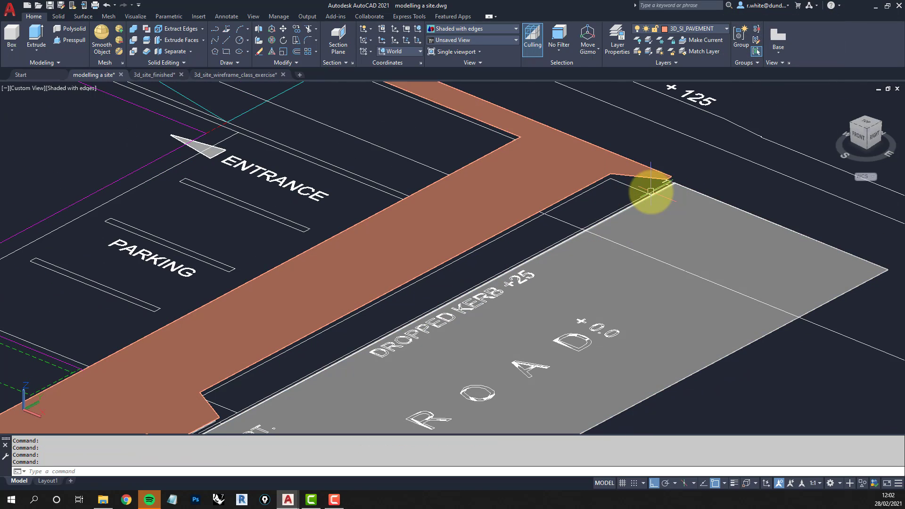
scroll(654, 186, "up", 3)
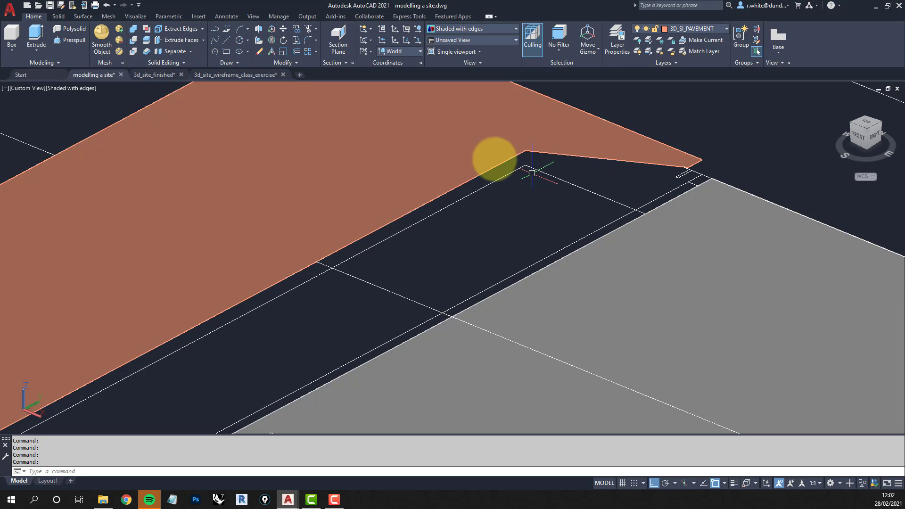
- Make 3D_SI_KERB the current layer and draw a four-point 3D face over the short kerb piece at the road's rear corner
left_click(717, 28)
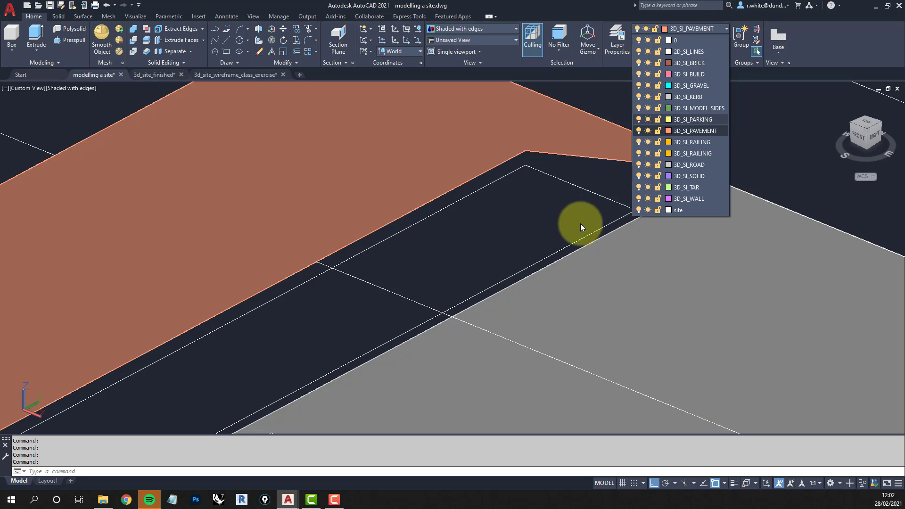
left_click(688, 97)
scroll(648, 179, "down", 3)
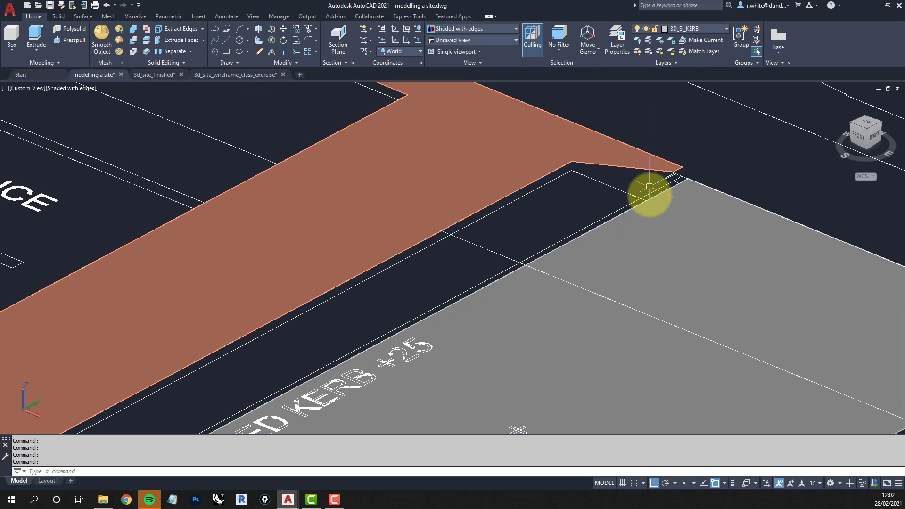
scroll(667, 185, "up", 7)
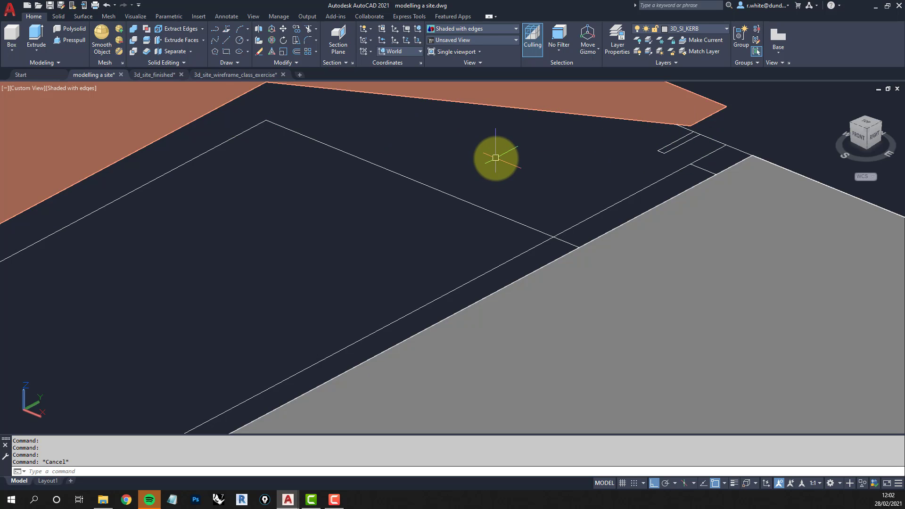
key("Return")
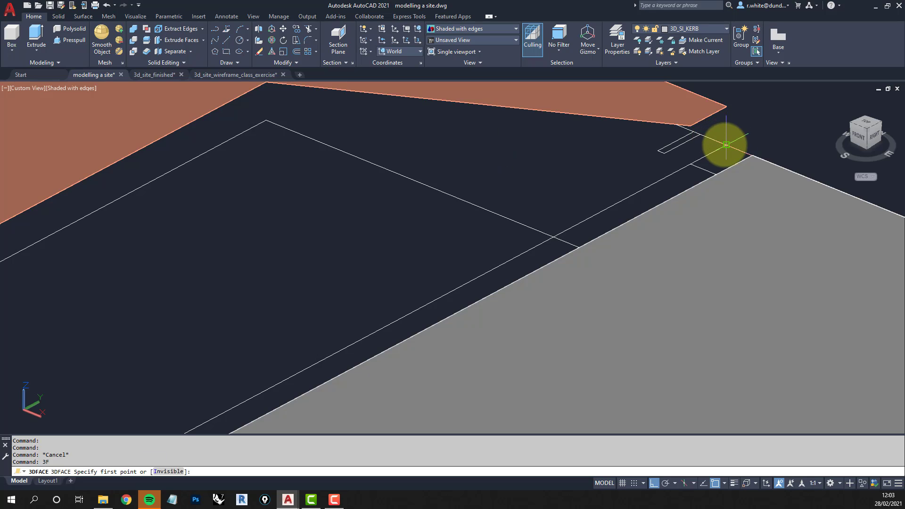
left_click(726, 145)
left_click(692, 163)
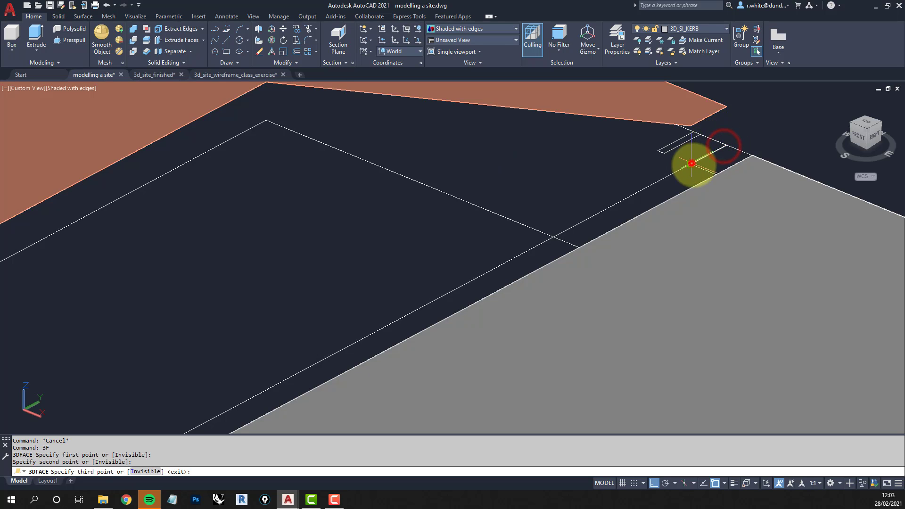
left_click(716, 175)
left_click(753, 154)
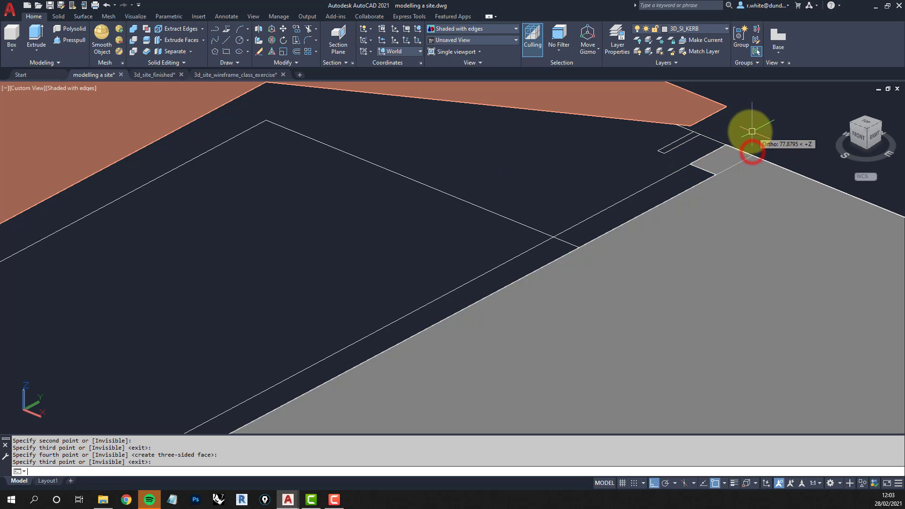
key("Return")
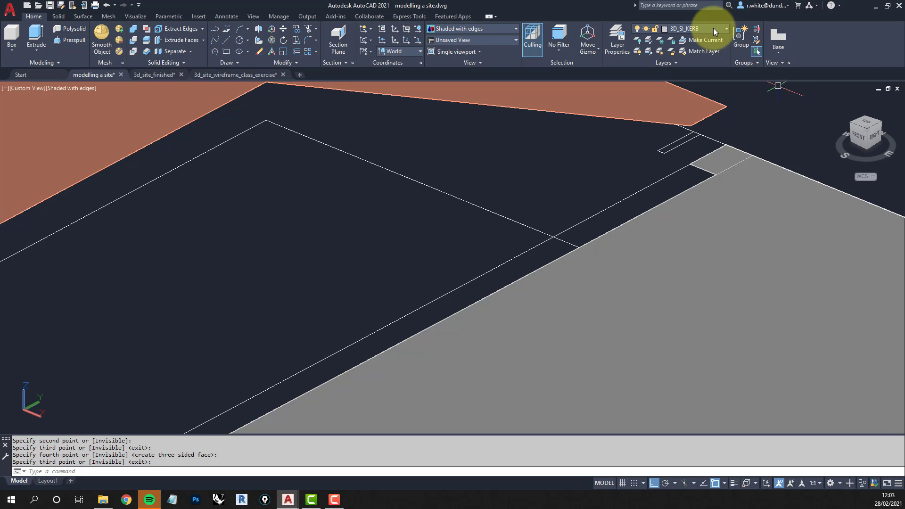
- Set the colour of the 3D_SI_ROAD layer to dark grey, index 252
left_click(722, 28)
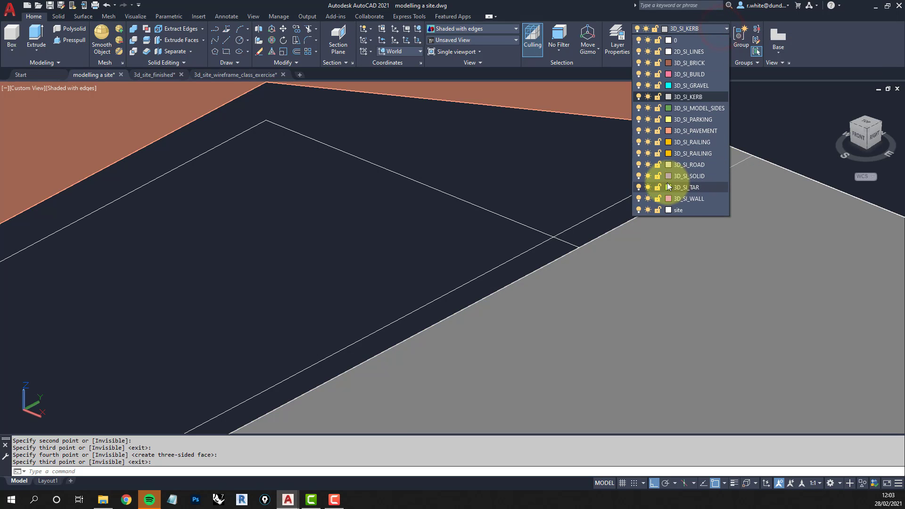
left_click(668, 164)
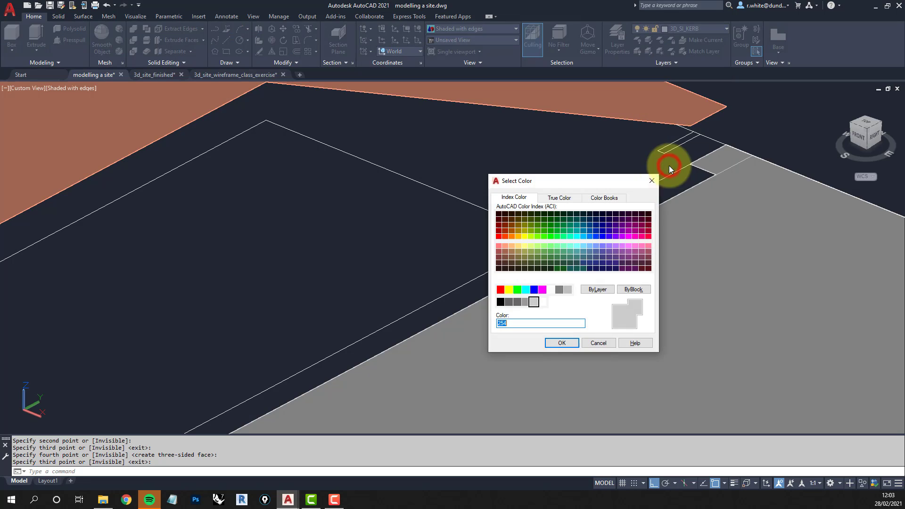
left_click(516, 302)
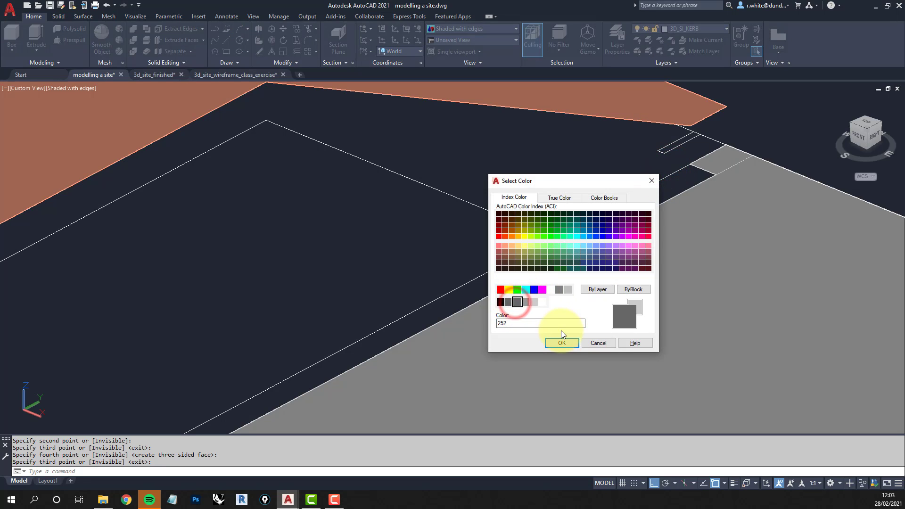
left_click(562, 343)
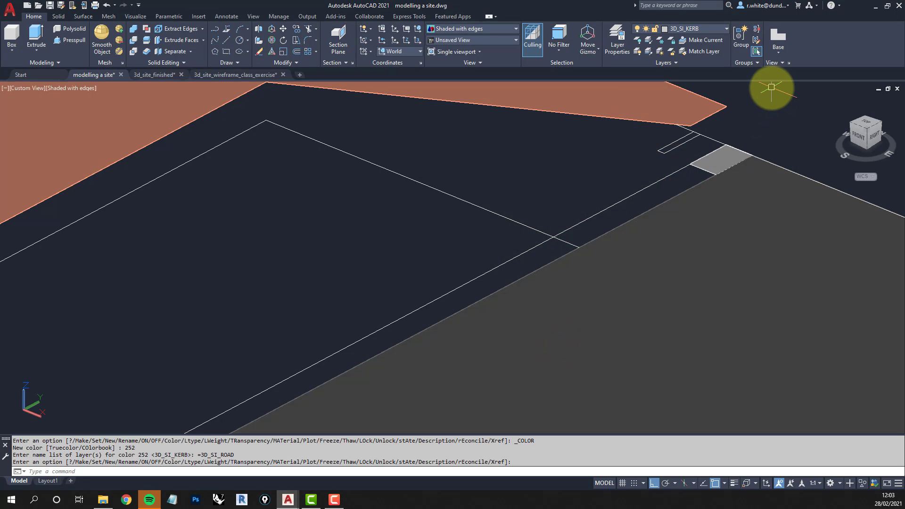
- Move the short kerb face at the road's rear corner vertically up to the corner of the raised pavement
middle_click_drag(770, 115, 766, 124)
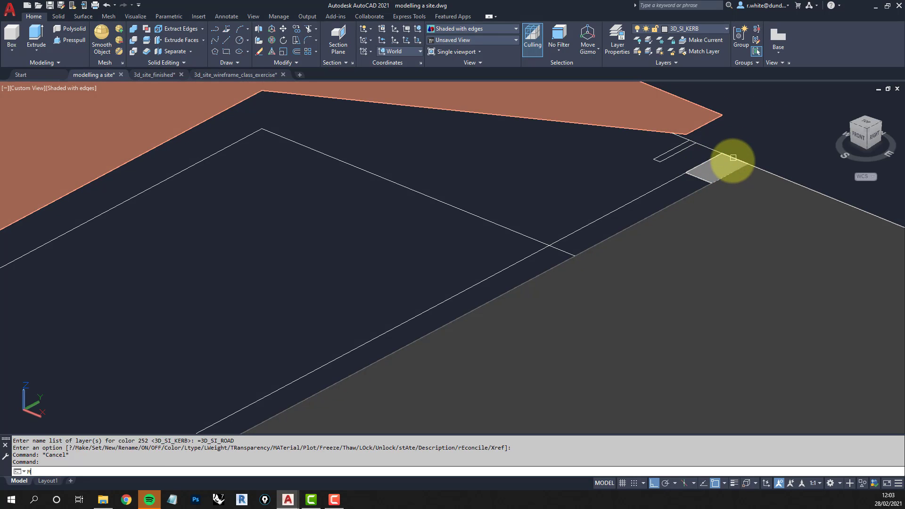
key("Return")
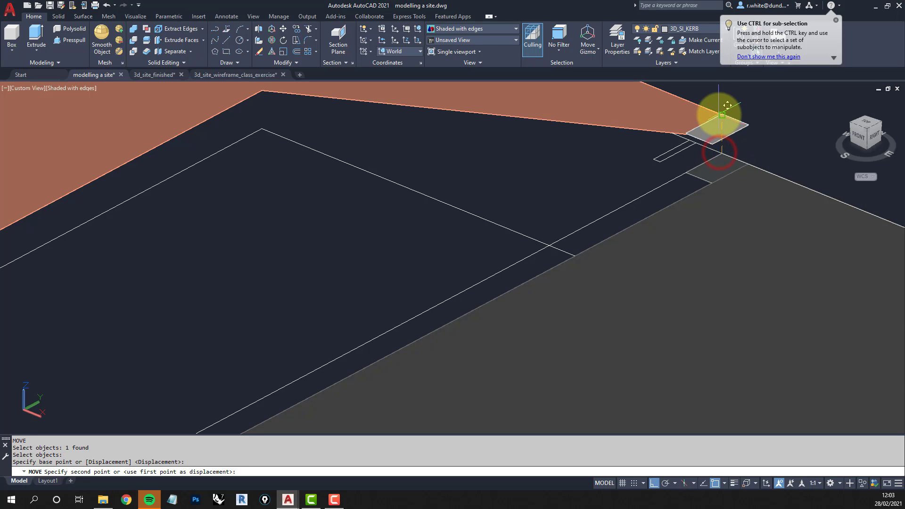
scroll(754, 137, "up", 3)
middle_click_drag(656, 196, 683, 164)
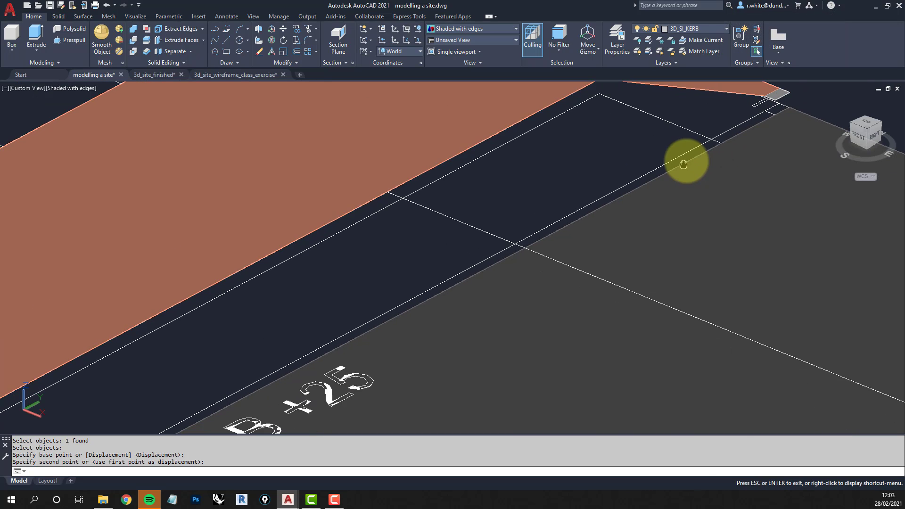
- Draw a four-point 3D face over the long dropped kerb strip between its two end lines beside the road
left_click(720, 144)
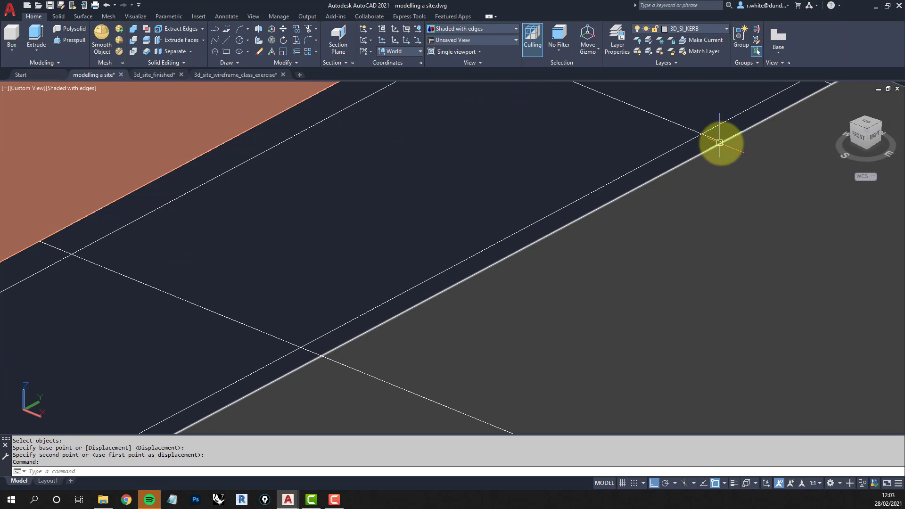
scroll(724, 146, "down", 3)
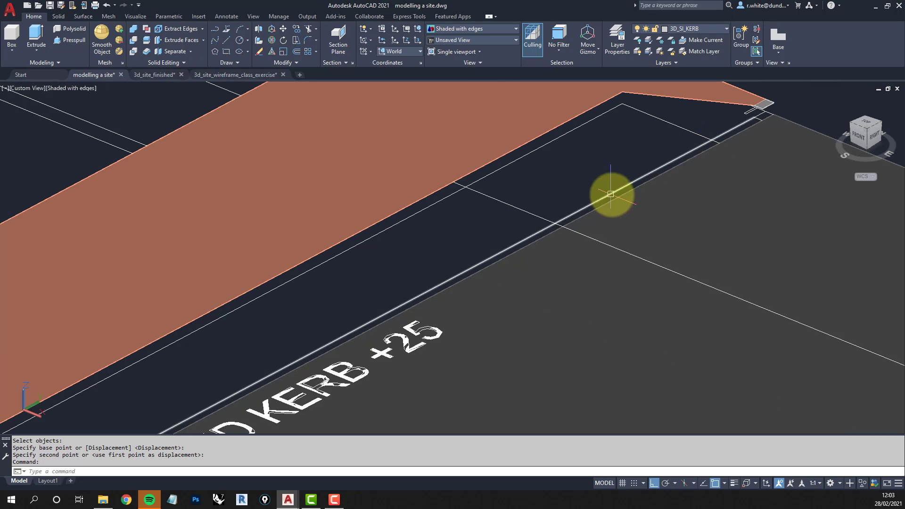
scroll(710, 146, "up", 3)
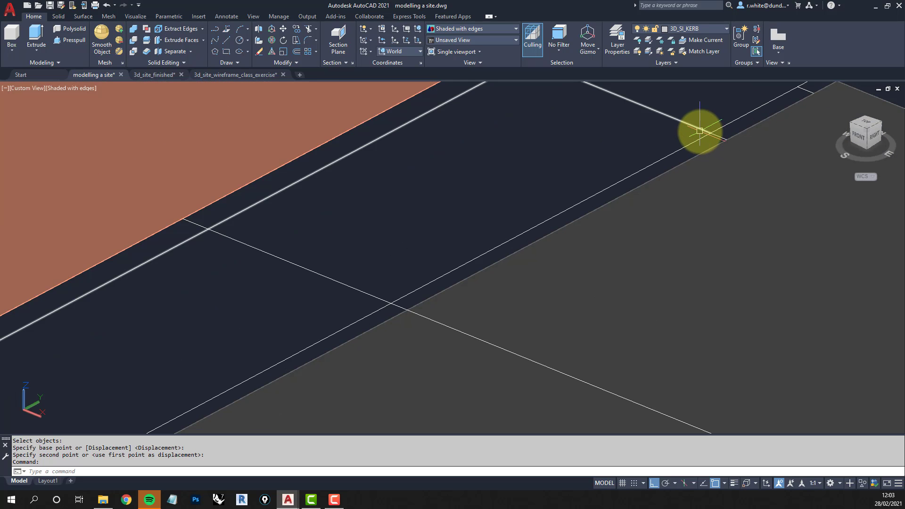
key("Return")
left_click(709, 134)
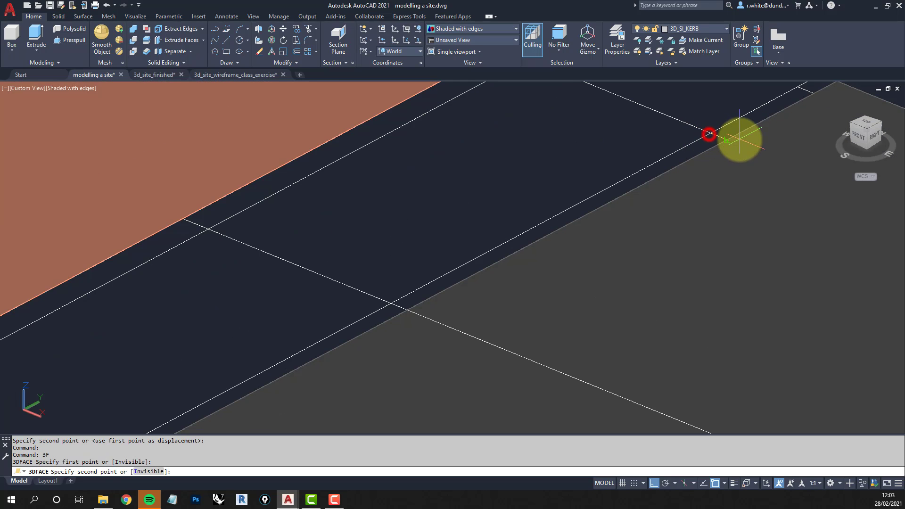
left_click(728, 140)
scroll(714, 158, "down", 4)
middle_click_drag(634, 186, 732, 106)
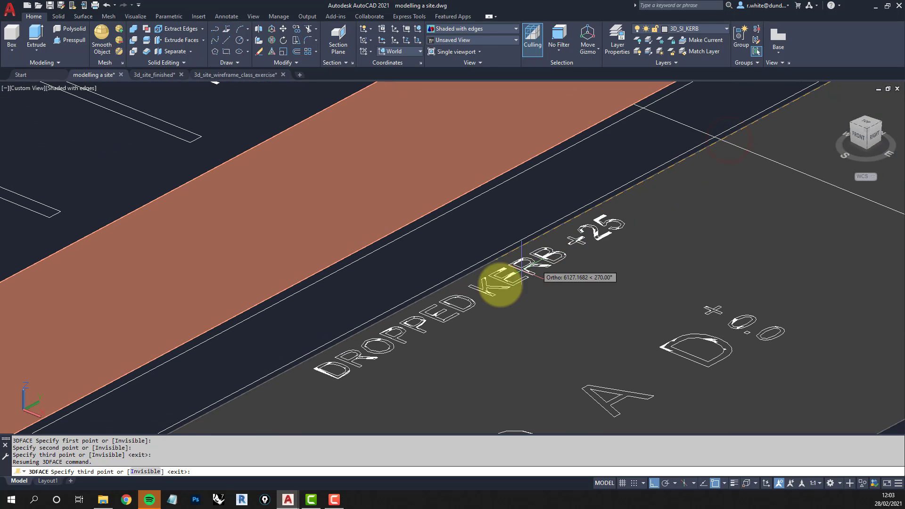
middle_click_drag(377, 338, 556, 214)
scroll(216, 374, "up", 3)
scroll(262, 340, "up", 2)
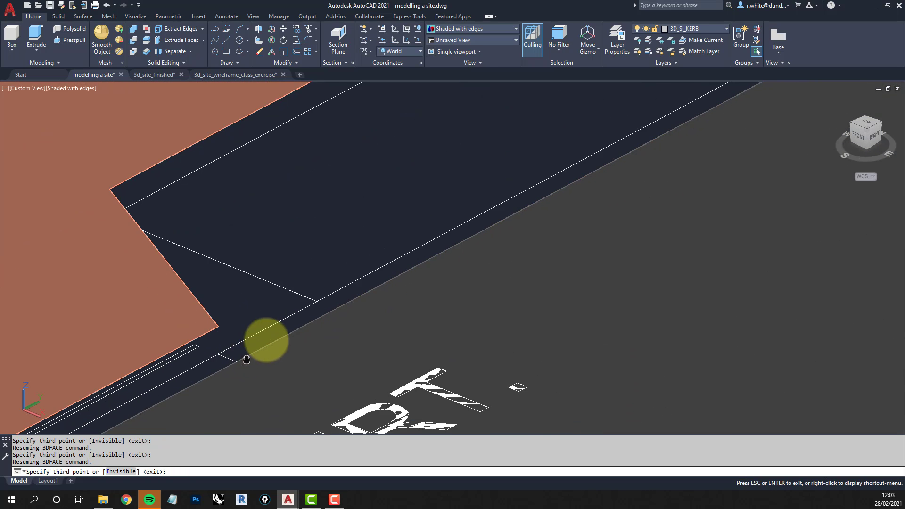
scroll(273, 336, "down", 2)
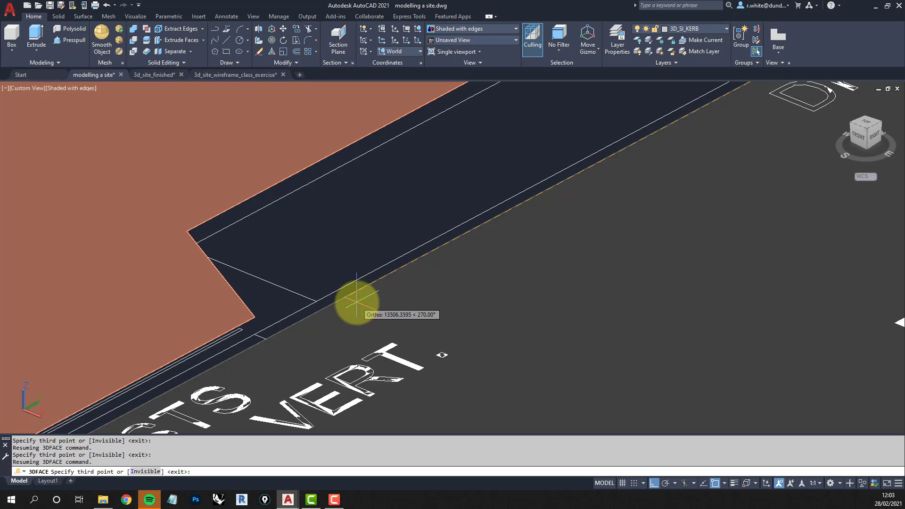
middle_click_drag(356, 303, 303, 315, "shift")
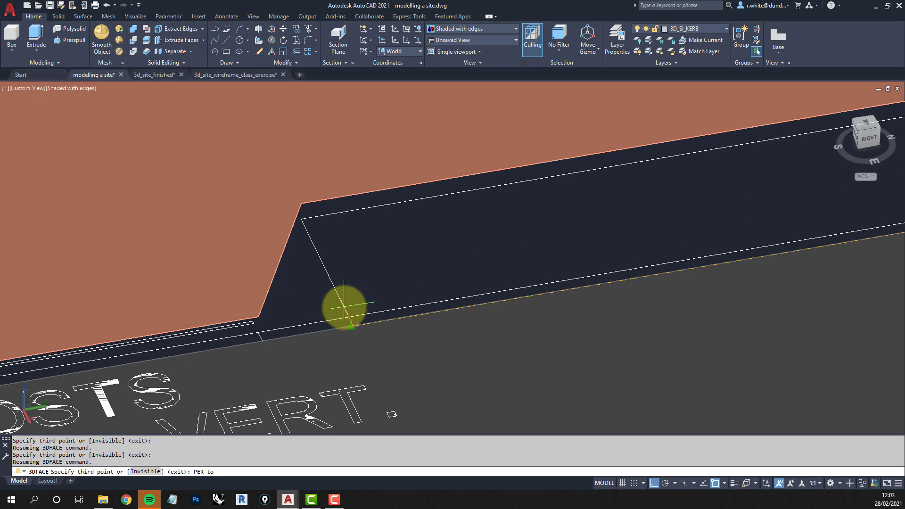
left_click(344, 308)
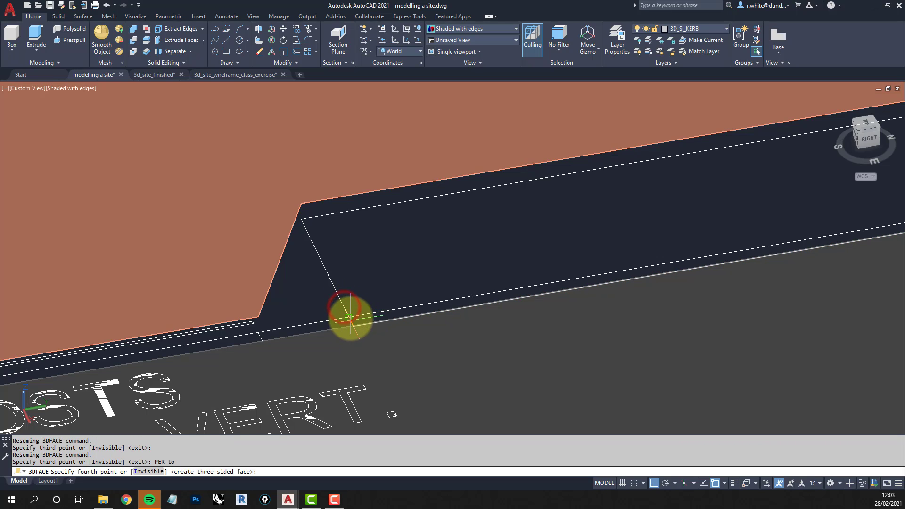
left_click(351, 316)
scroll(386, 302, "down", 3)
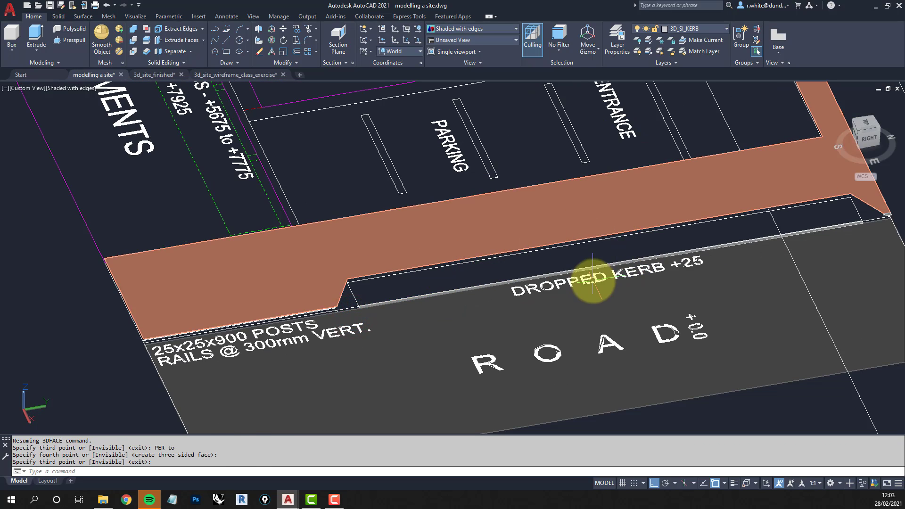
- Move the long dropped kerb face 25 up in the Z direction
mouse_move(611, 285)
middle_mouse_down("shift")
mouse_move(674, 262)
mouse_move(602, 277)
middle_mouse_up("shift")
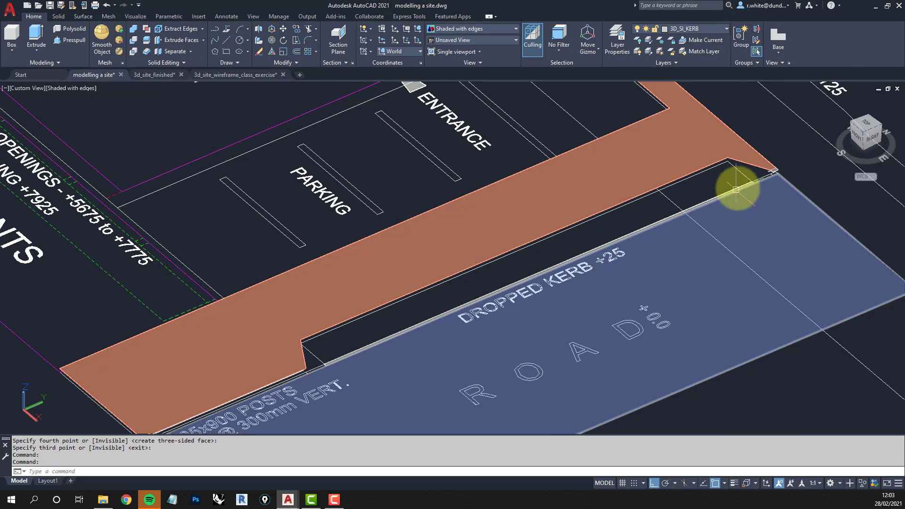
scroll(741, 184, "up", 3)
scroll(767, 175, "up", 3)
middle_click_drag(765, 180, 665, 206)
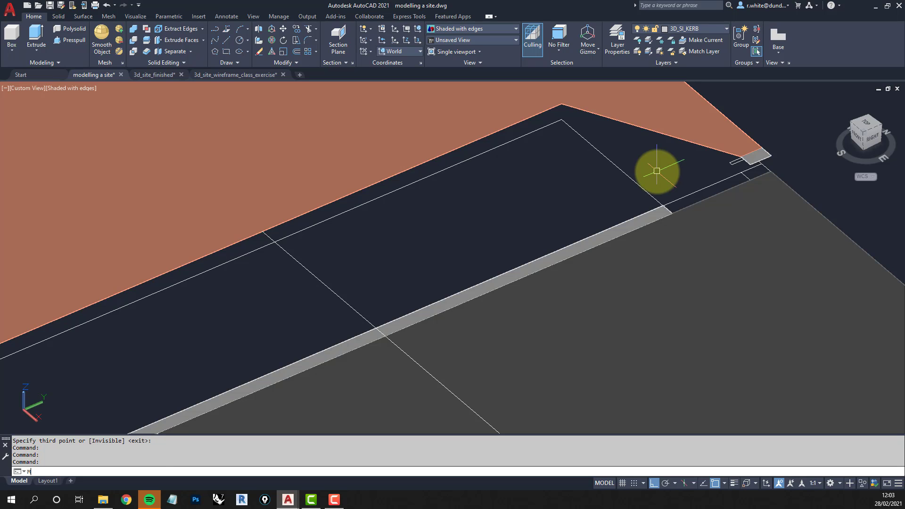
key("Return")
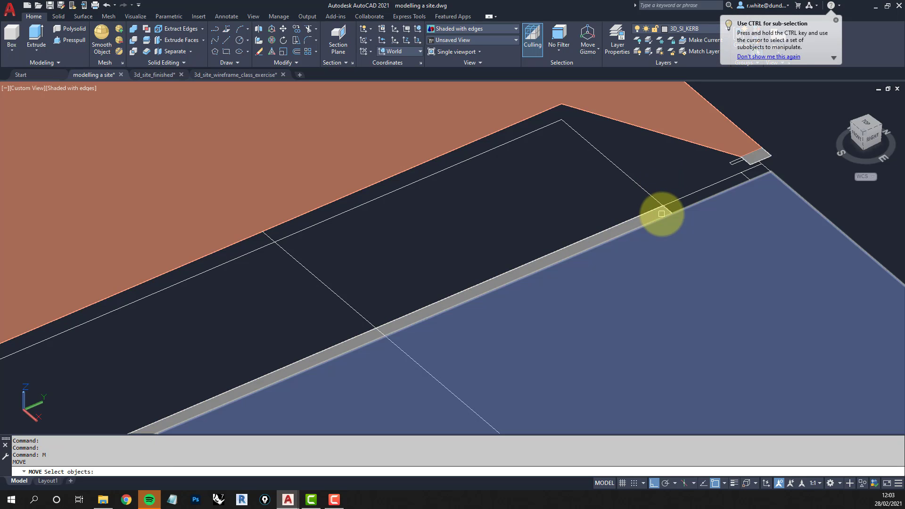
left_click(652, 216)
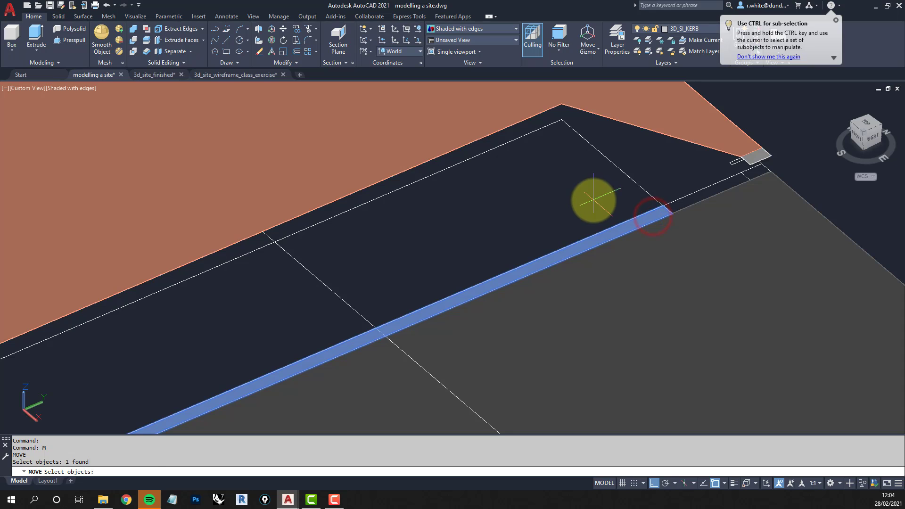
key("Return")
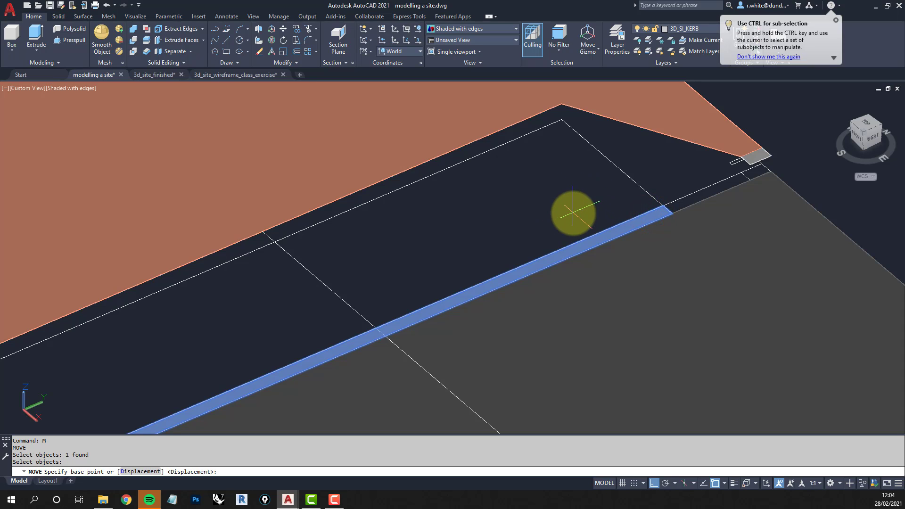
left_click(573, 214)
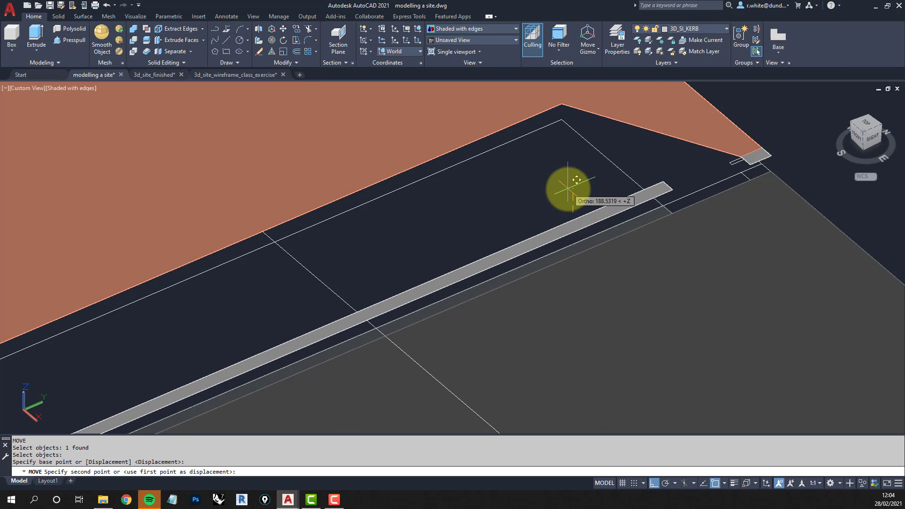
type("25")
key("Return")
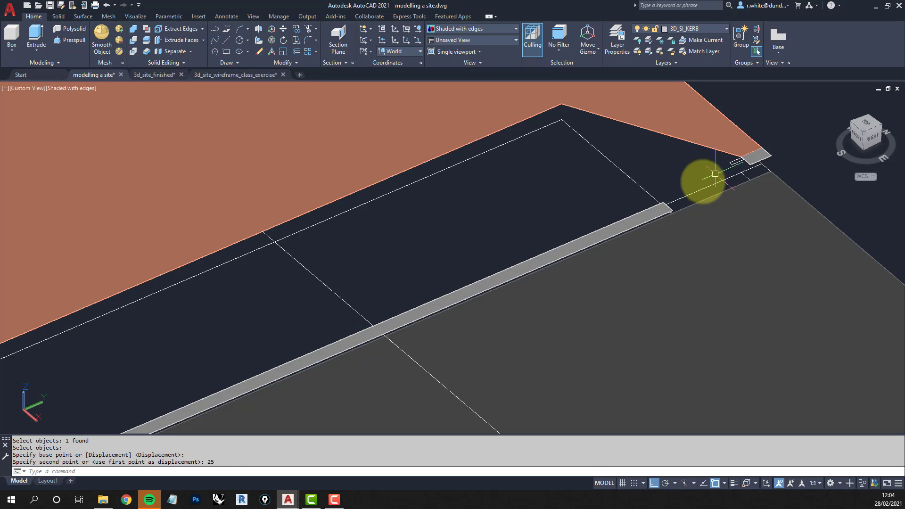
- Draw a sloping four-point 3D face joining the end of the dropped kerb to the short raised kerb piece
middle_click_drag(700, 181, 660, 179, "shift")
scroll(747, 166, "up", 2)
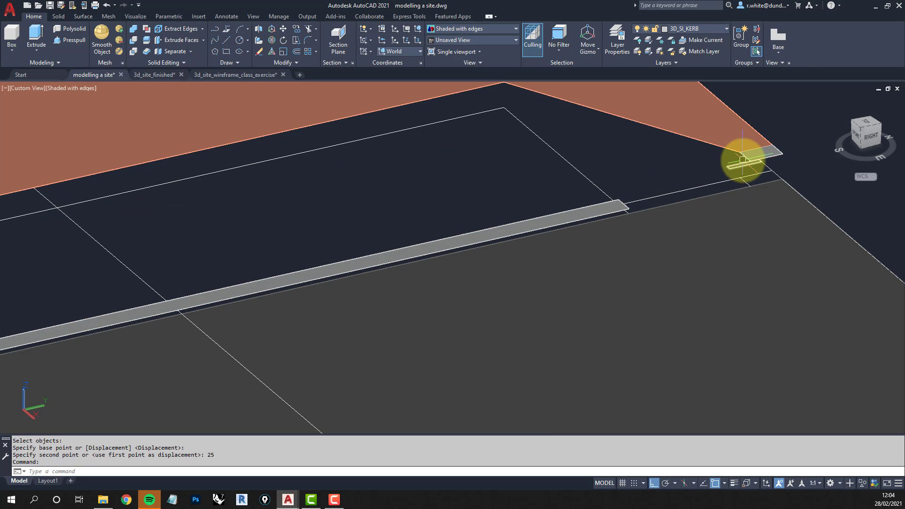
middle_click_drag(693, 151, 726, 177, "shift")
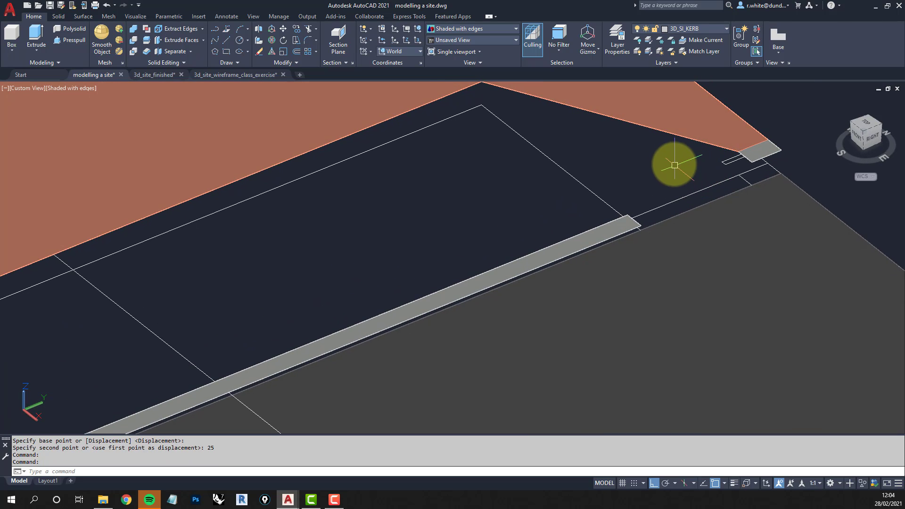
key("Return")
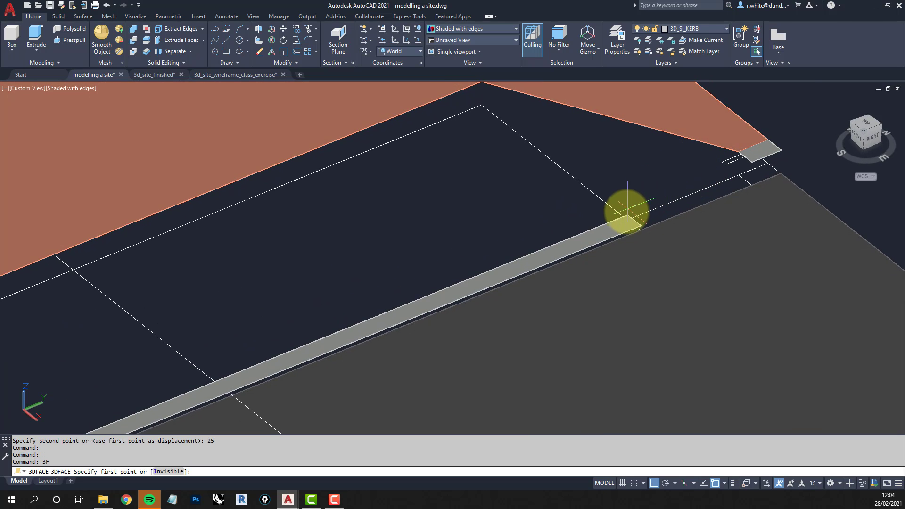
left_click(640, 226)
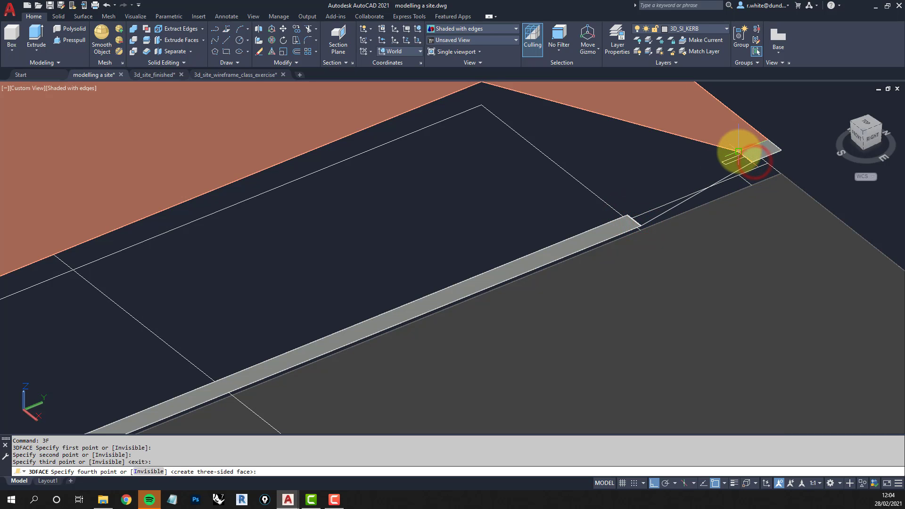
left_click(738, 152)
key("Return")
- Draw a vertical 3D face on the road side of the short raised kerb piece, down to road level
middle_click_drag(619, 207, 653, 196, "shift")
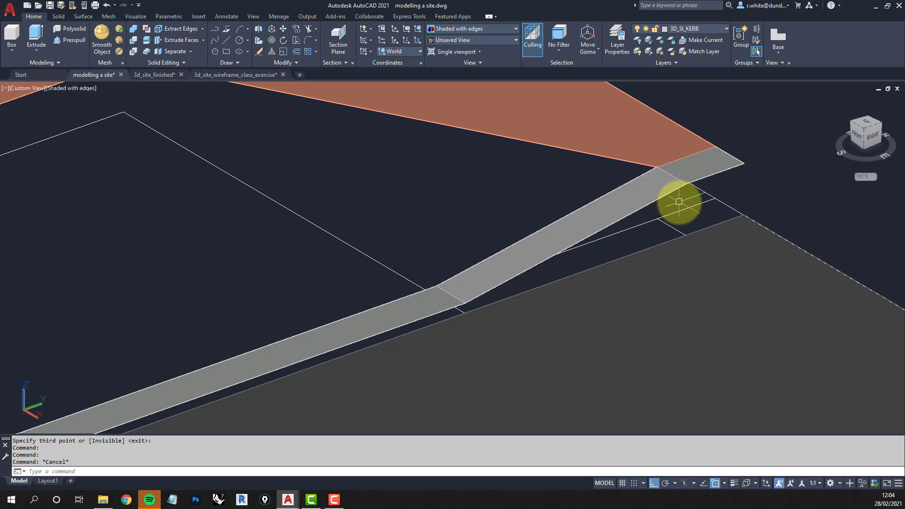
key("Return")
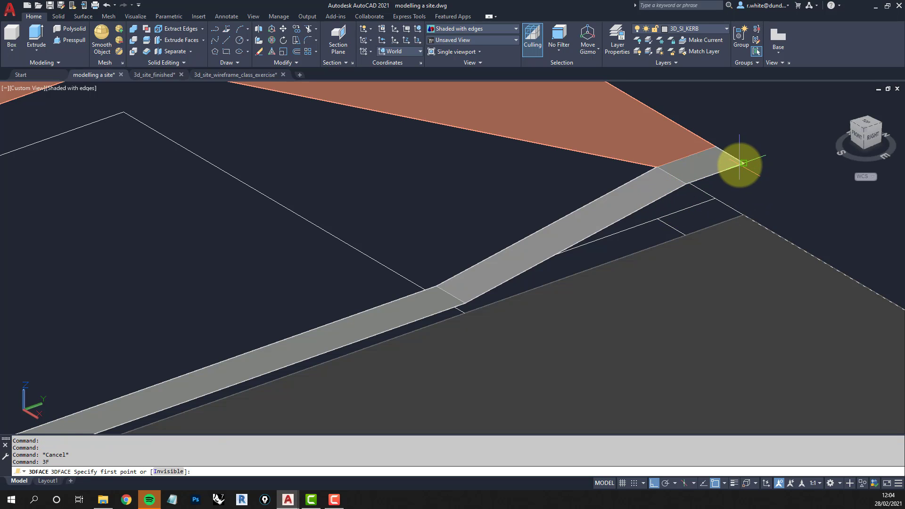
left_click(740, 164)
left_click(693, 184)
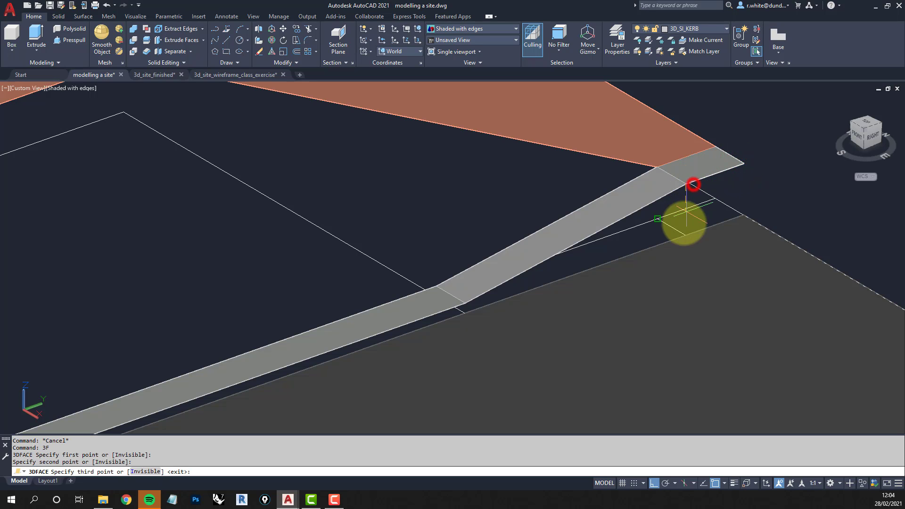
left_click(686, 234)
left_click(741, 213)
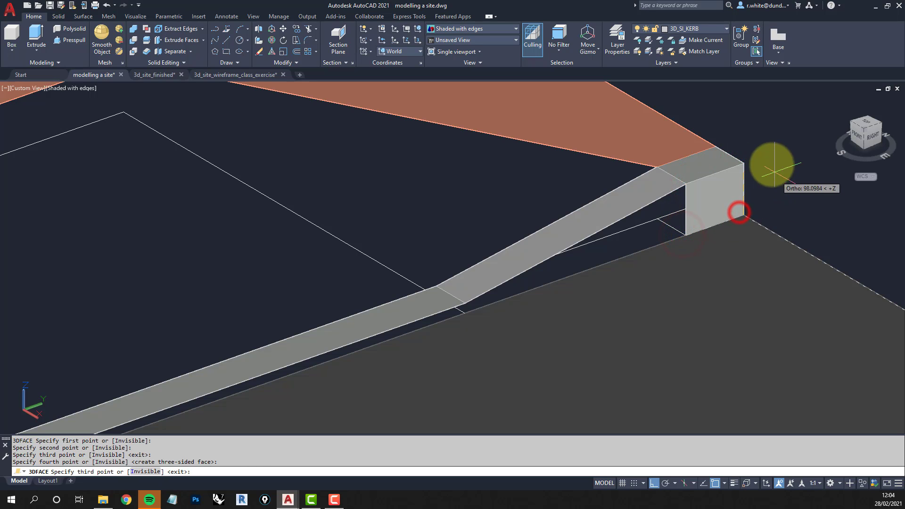
key("Return")
- Draw a vertical 3D face on the road side of the sloping kerb, between its top edge and the road
key("Return")
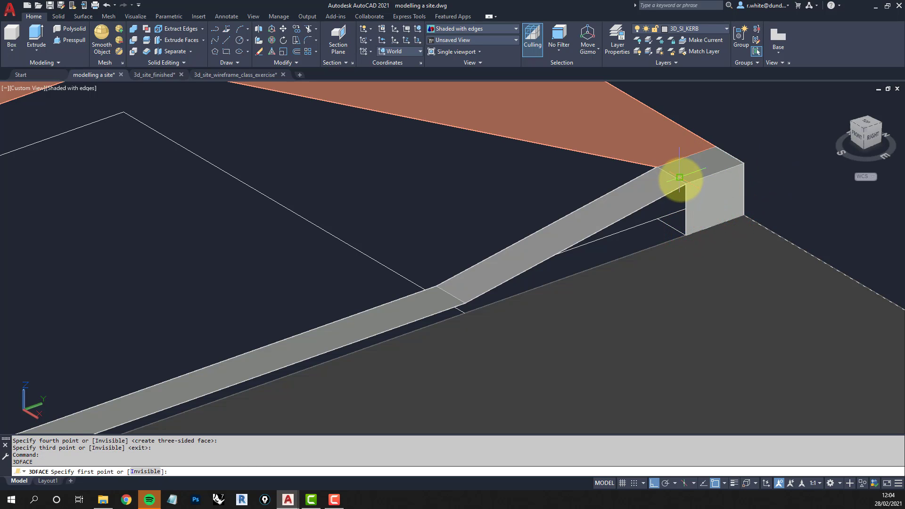
left_click(692, 227)
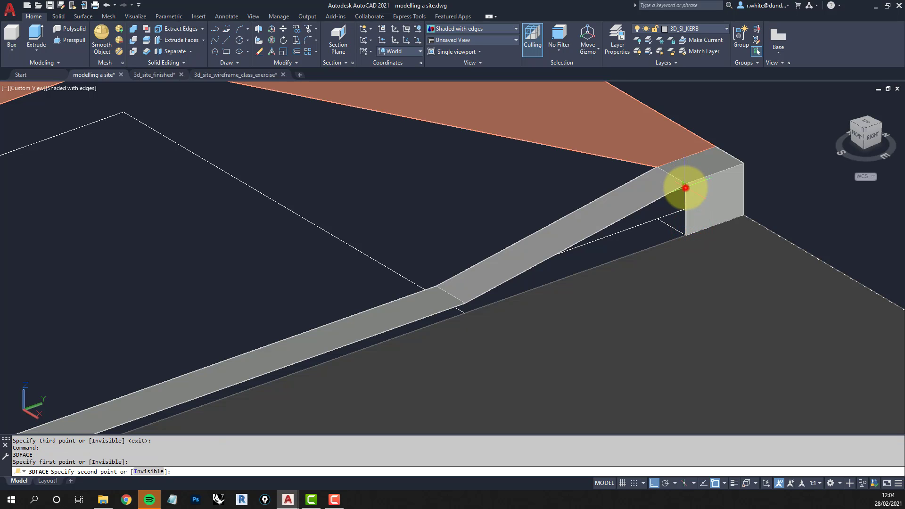
left_click(684, 187)
left_click(467, 306)
left_click(464, 316)
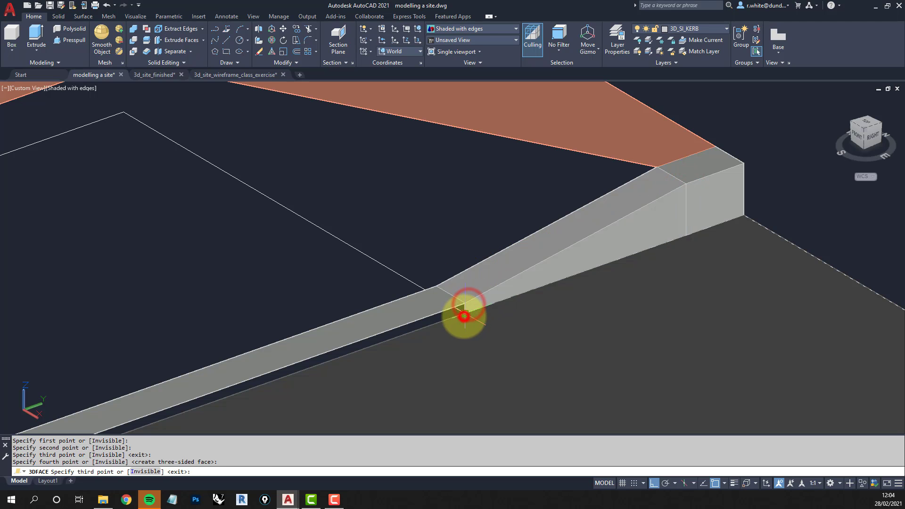
- Examine the sloping kerb faces and the opposite end of the dropped kerb beside the pavement
mouse_move(536, 232)
middle_mouse_down("shift")
mouse_move(542, 216)
mouse_move(578, 229)
mouse_move(525, 226)
middle_mouse_up("shift")
scroll(547, 208, "up", 2)
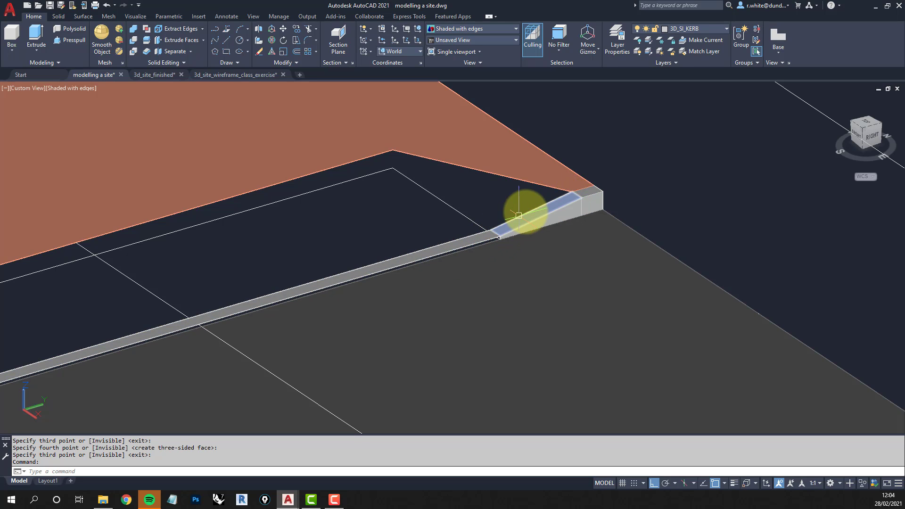
scroll(561, 219, "down", 5)
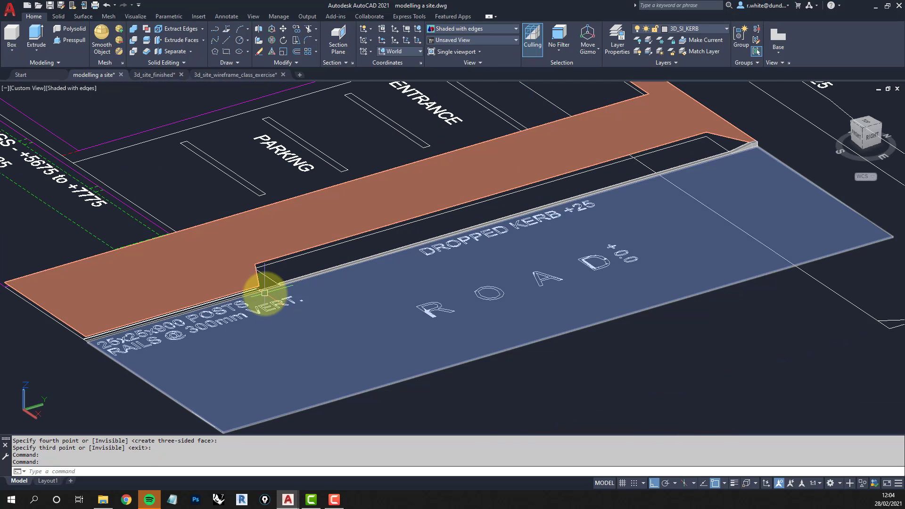
scroll(254, 289, "up", 5)
scroll(369, 303, "down", 4)
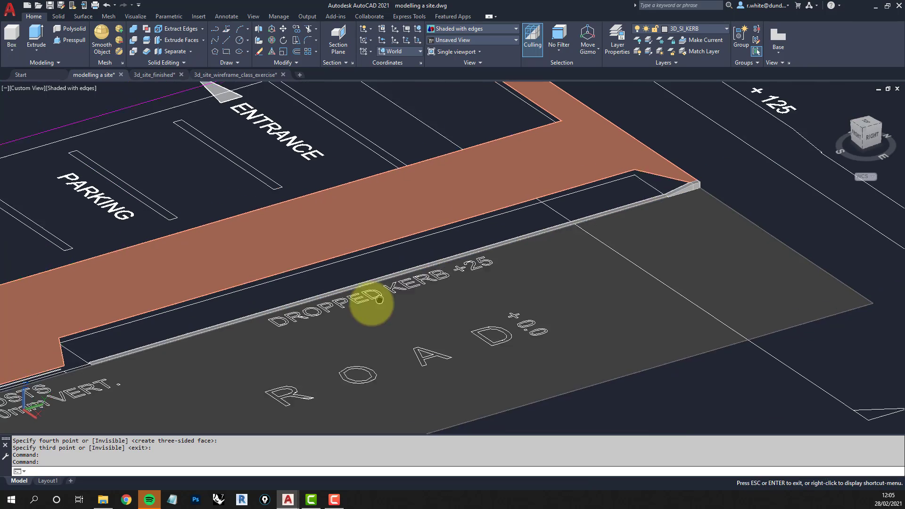
scroll(675, 191, "up", 5)
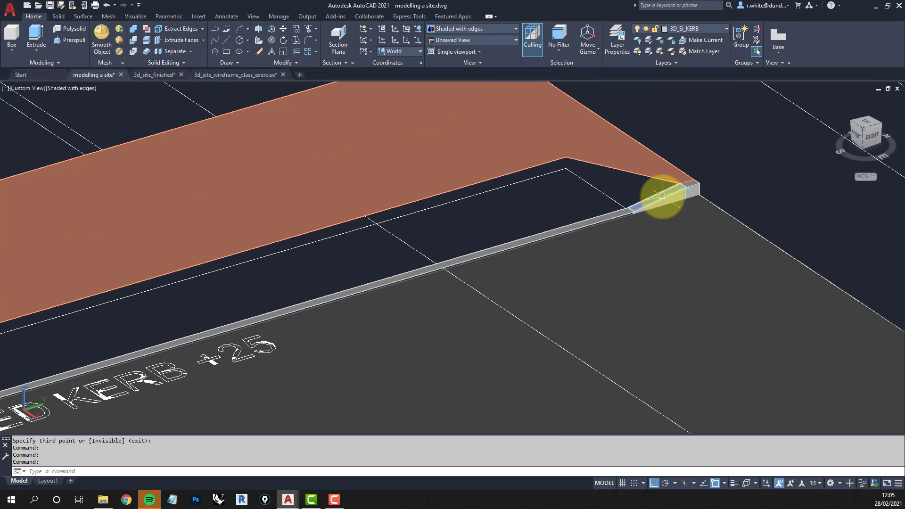
- Mirror the sloping kerb's top and road-side faces about the midpoint of the dropped kerb, keeping the original faces
scroll(662, 196, "up", 2)
key("Escape")
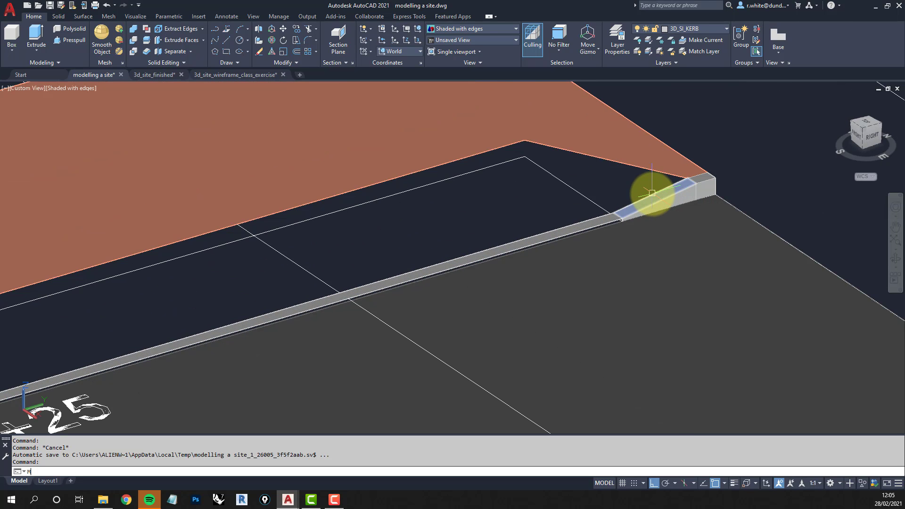
type("MI")
key("Return")
left_click(653, 193)
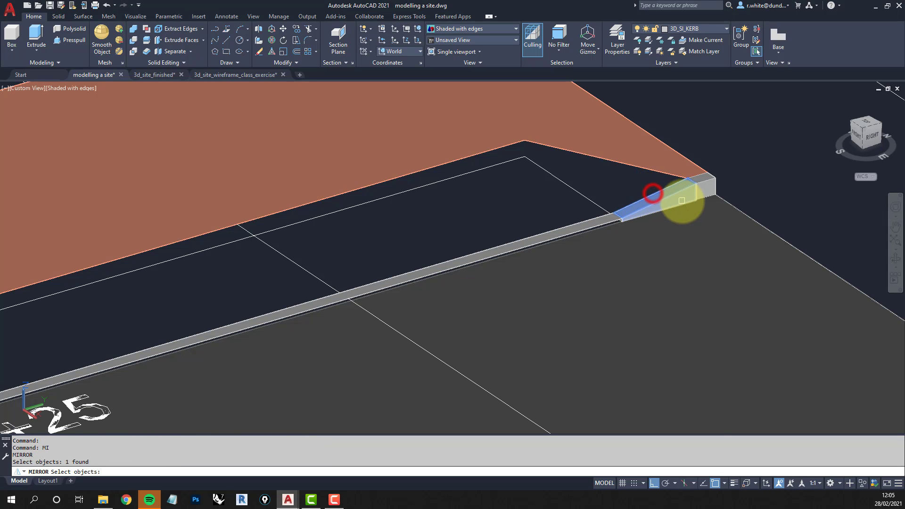
scroll(682, 198, "down", 5)
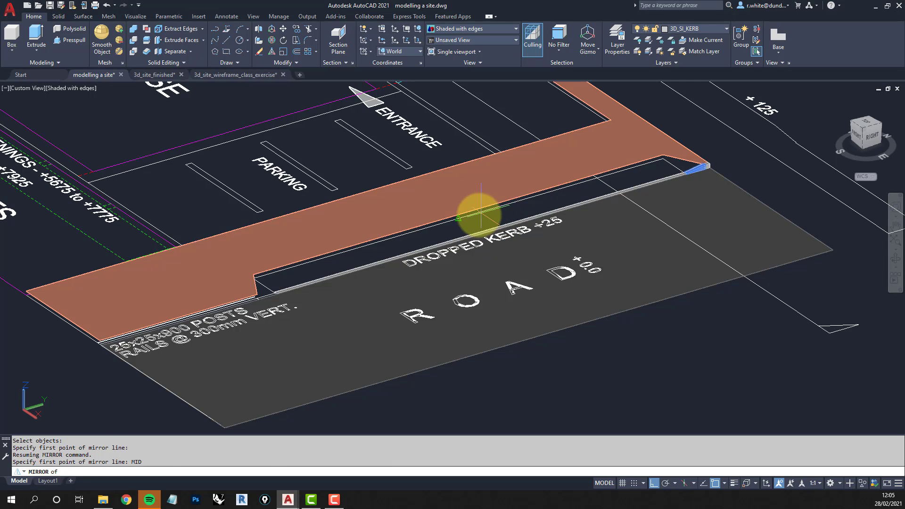
left_click(466, 218)
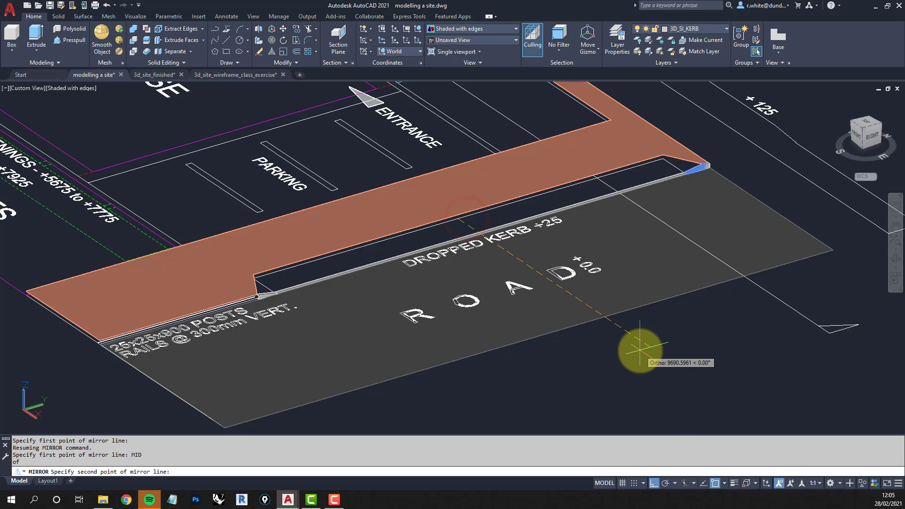
left_click(663, 349)
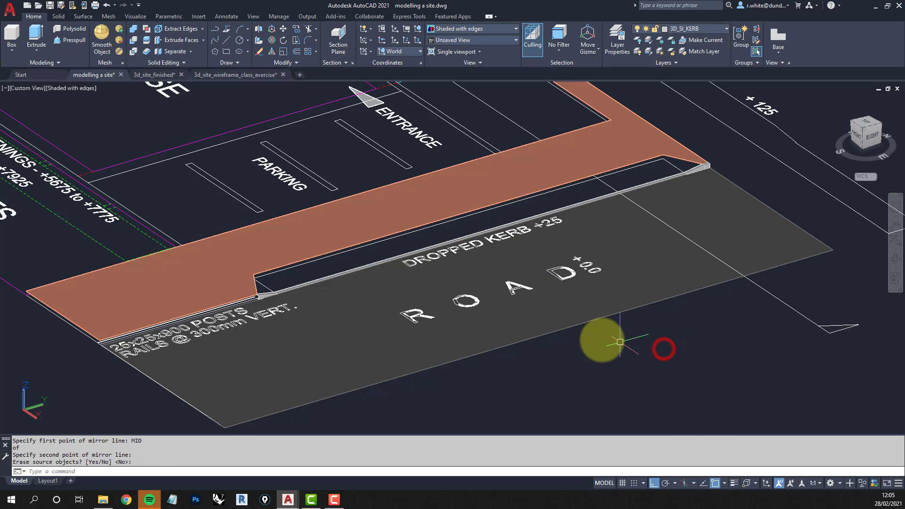
key("Return")
scroll(258, 298, "up", 8)
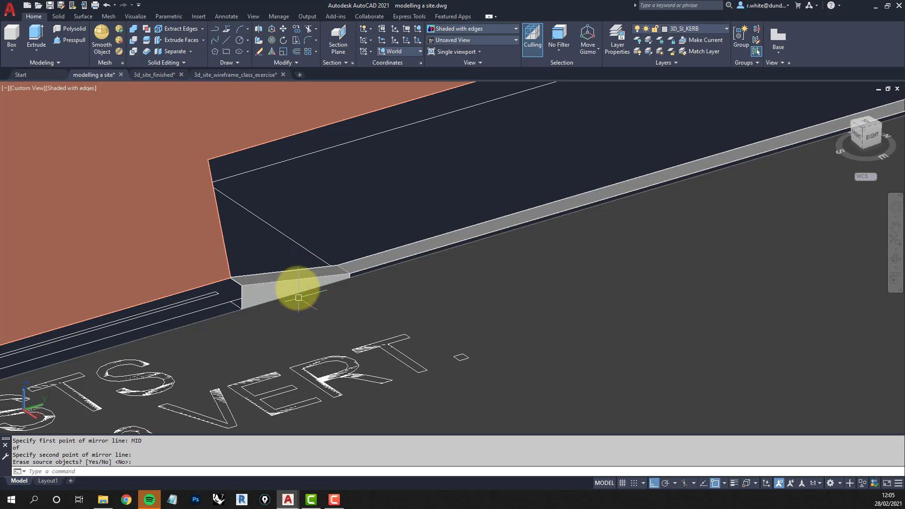
- Draw a vertical 3D face along the full length of the dropped kerb's road side, between its top edge and the road
key("Escape")
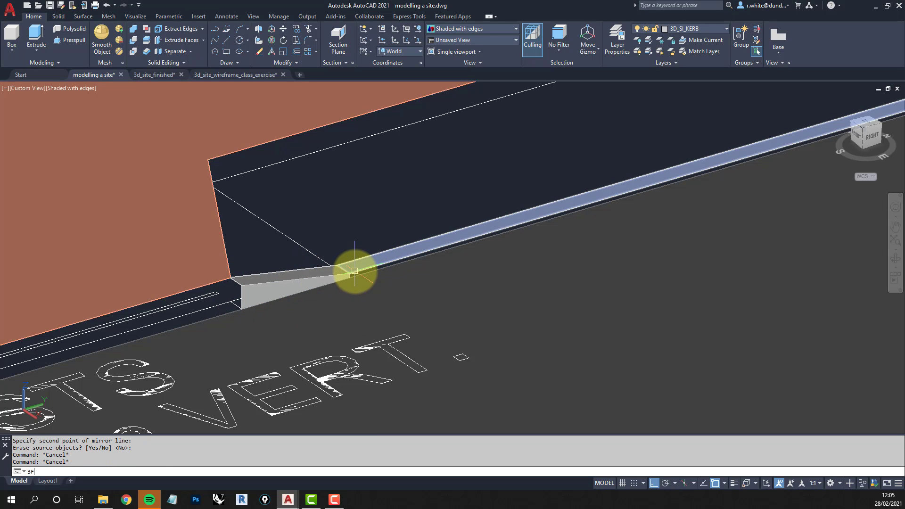
type("3F")
key("Return")
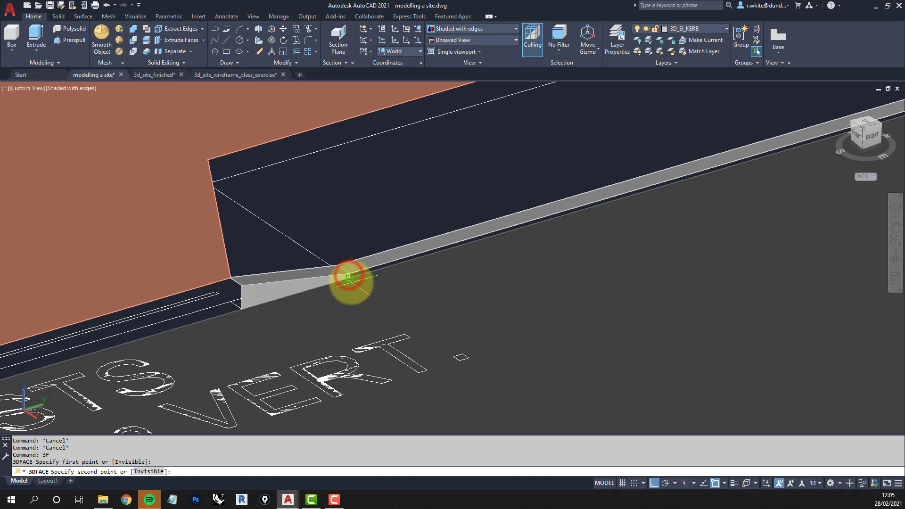
scroll(360, 278, "down", 3)
middle_click_drag(613, 197, 184, 261)
middle_click_drag(561, 184, 335, 268)
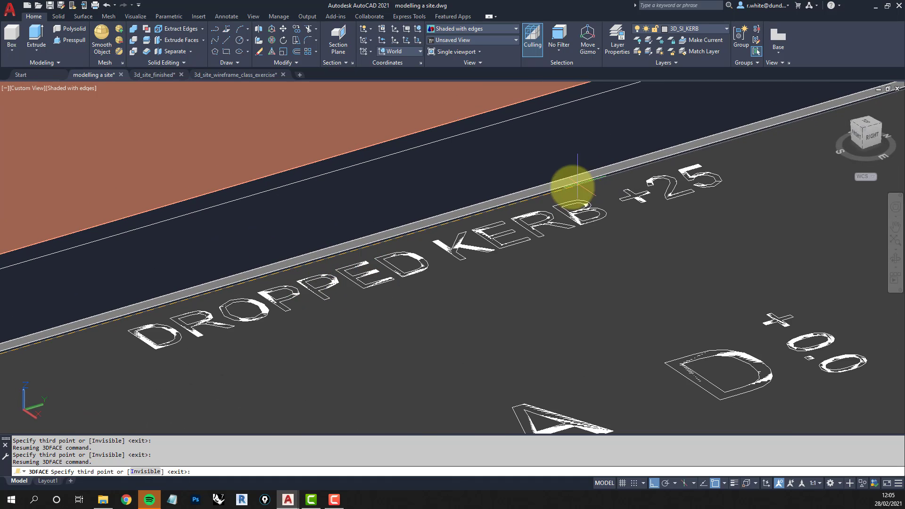
middle_click_drag(584, 198, 184, 326)
middle_click_drag(763, 143, 381, 258)
scroll(393, 247, "up", 3)
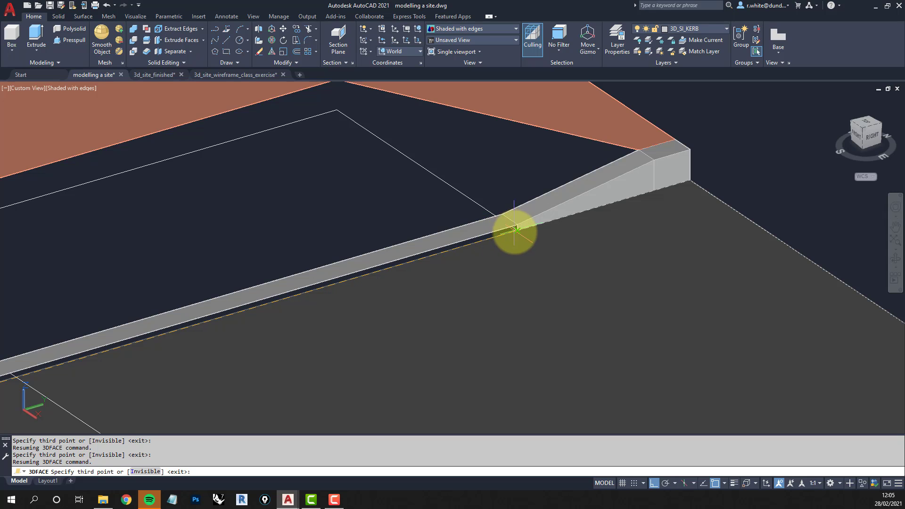
left_click(516, 231)
left_click(515, 230)
key("Return")
scroll(505, 203, "down", 5)
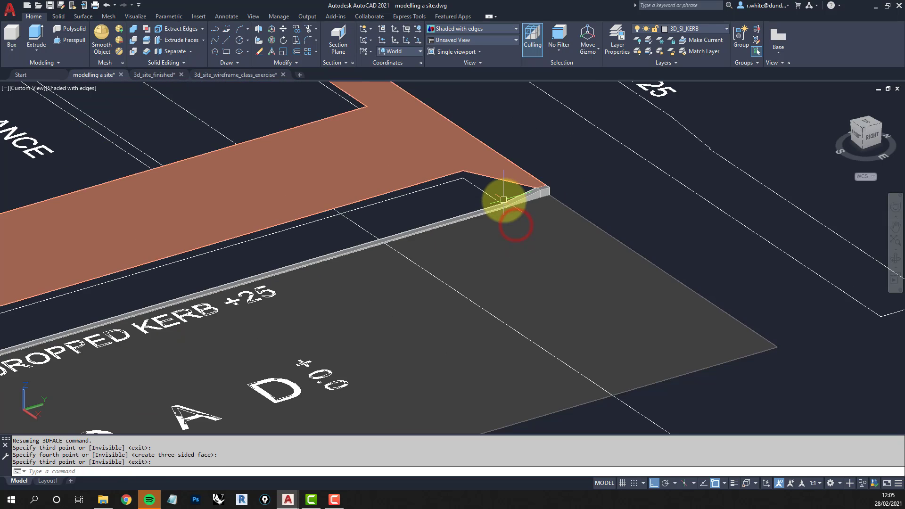
- Draw a four-point 3D face at road level over the long kerb strip beside the posts and rails note
scroll(387, 259, "up", 8)
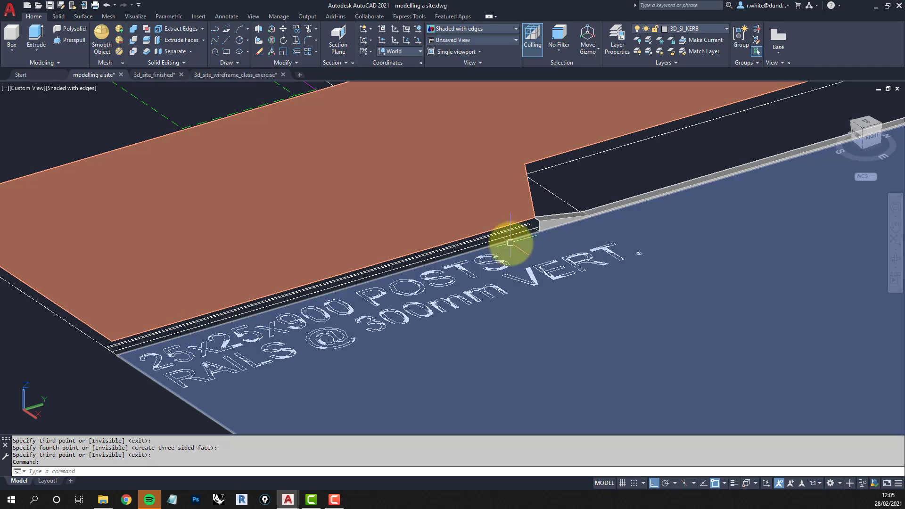
middle_click_drag(510, 243, 327, 249, "shift")
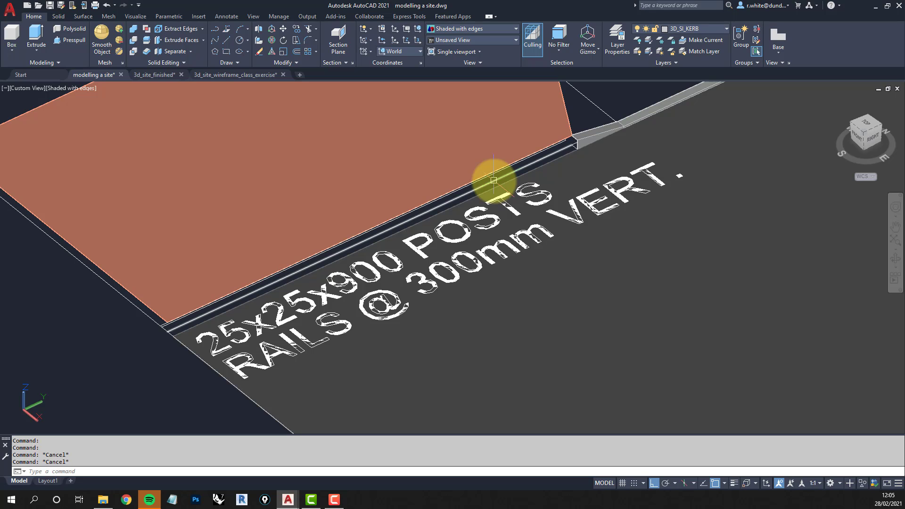
key("Return")
scroll(584, 146, "up", 2)
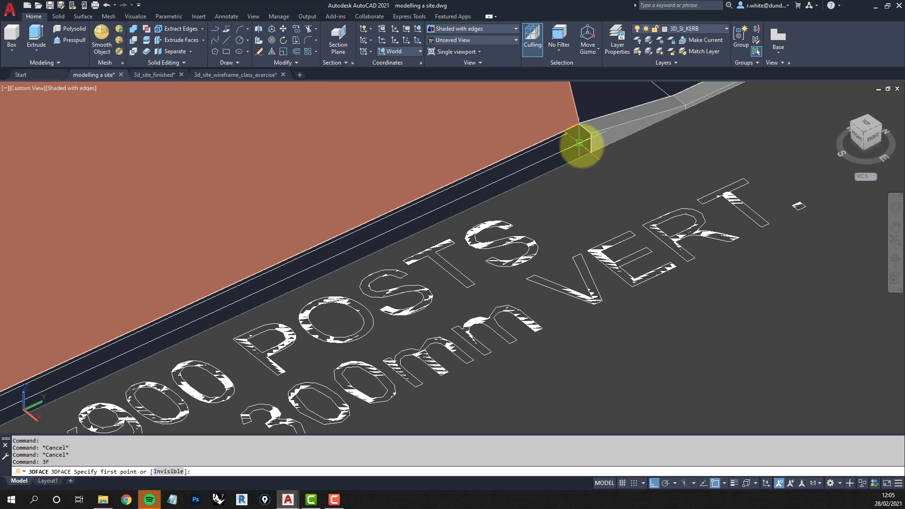
left_click(580, 142)
left_click(591, 152)
middle_click_drag(422, 238, 593, 152)
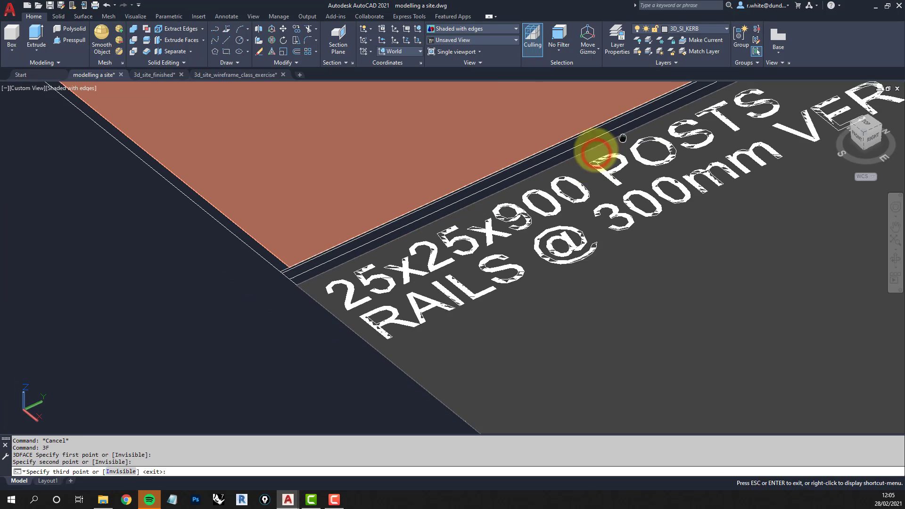
left_click(302, 281)
left_click(296, 277)
key("Return")
- Move the long kerb strip face vertically from road level up to the top corner of the adjoining sloping kerb
middle_click_drag(659, 126, 366, 339)
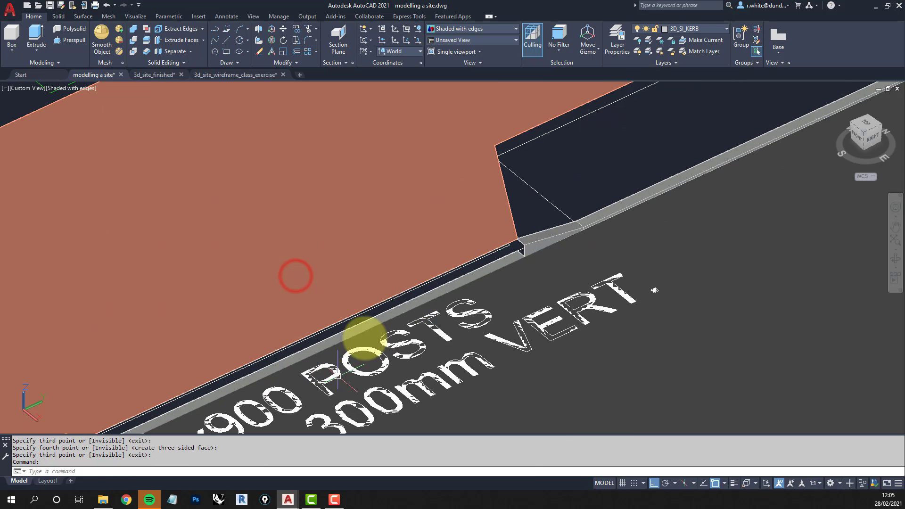
scroll(520, 255, "up", 3)
key("Escape")
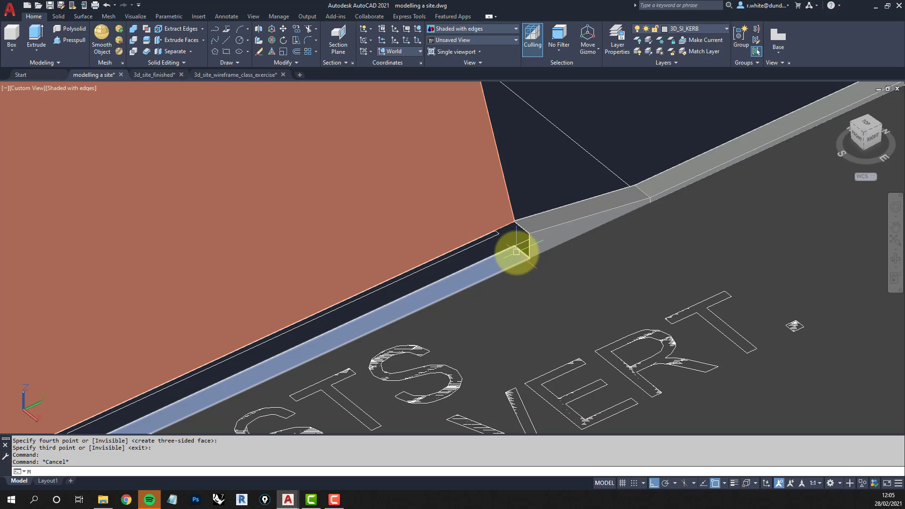
left_click(522, 253)
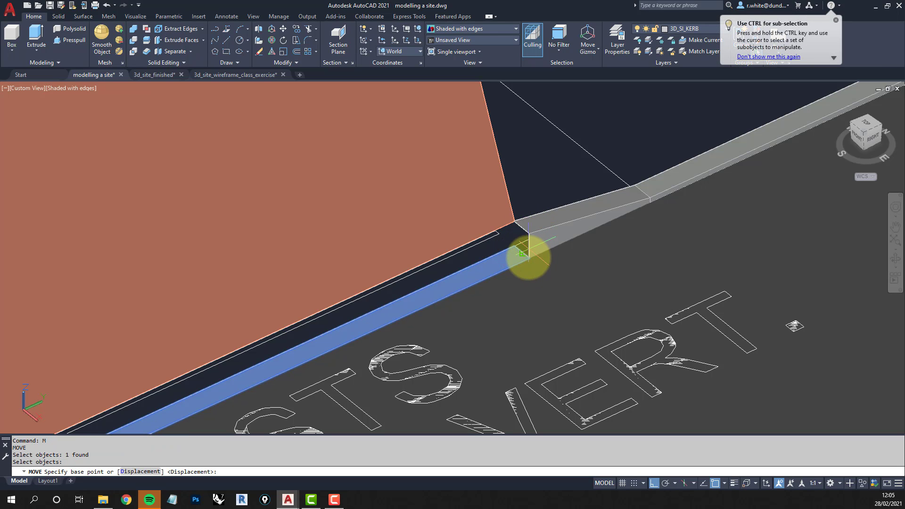
left_click(529, 258)
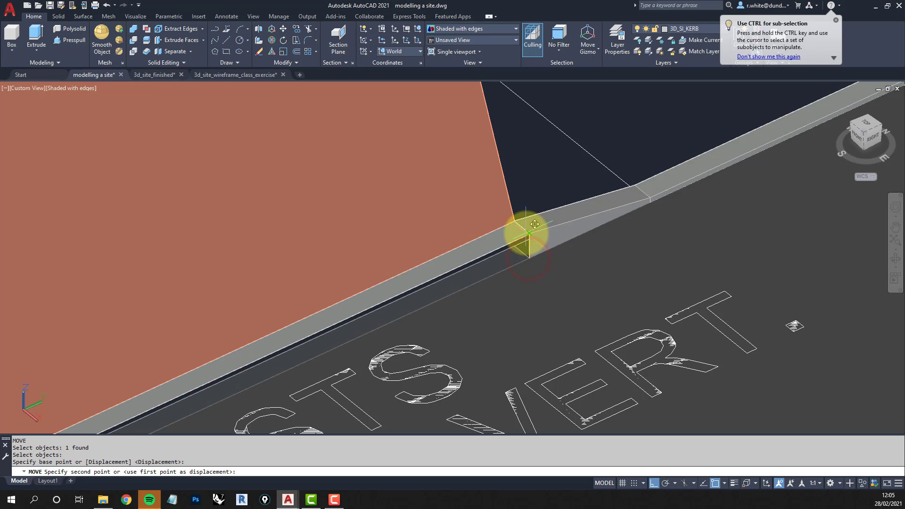
left_click(529, 232)
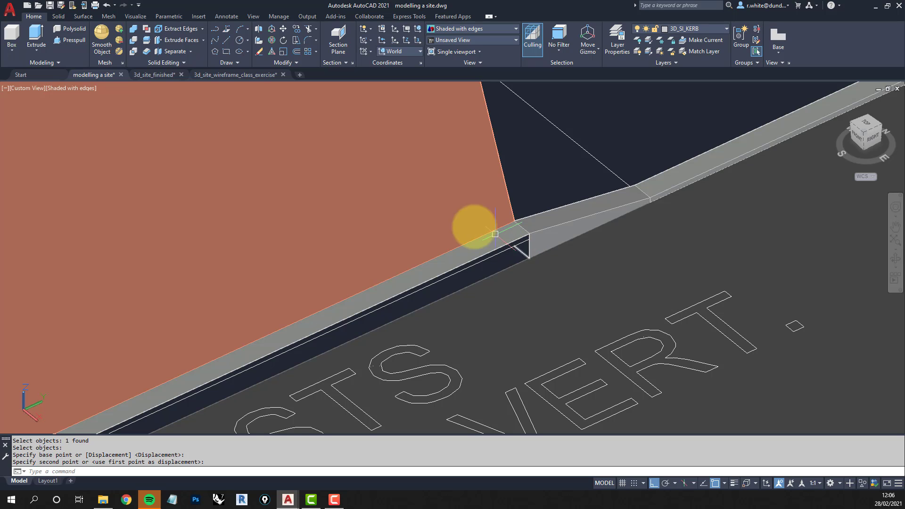
- Draw a vertical 3D face on the road side of the long raised kerb, from its top edge down to the road
type("3F")
key("Return")
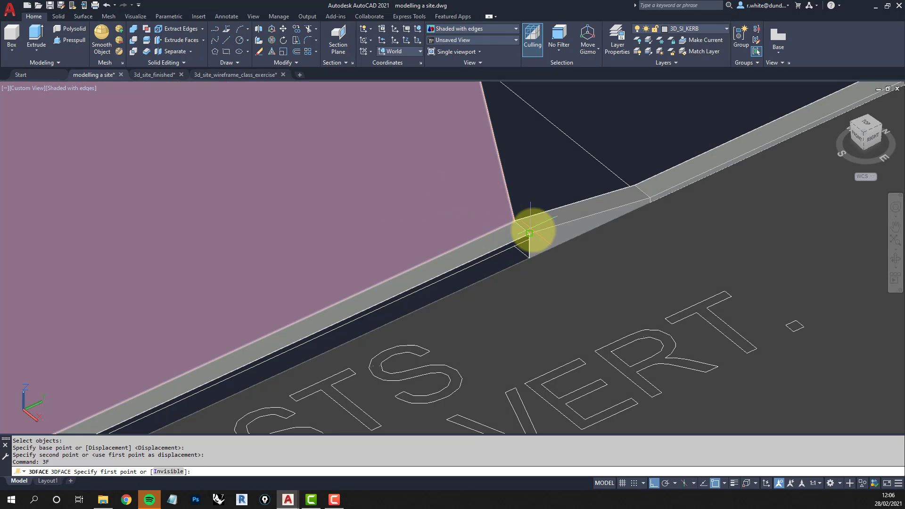
left_click(529, 234)
left_click(529, 259)
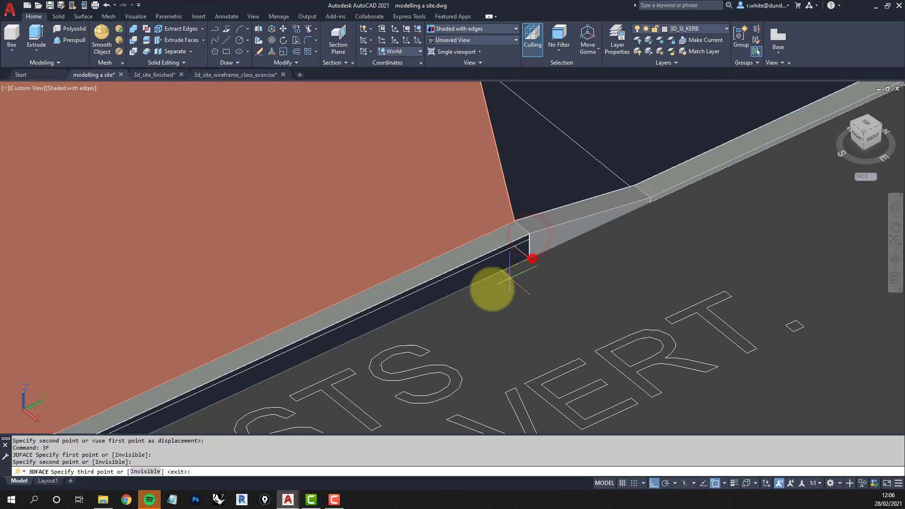
scroll(488, 279, "down", 3)
scroll(384, 303, "up", 5)
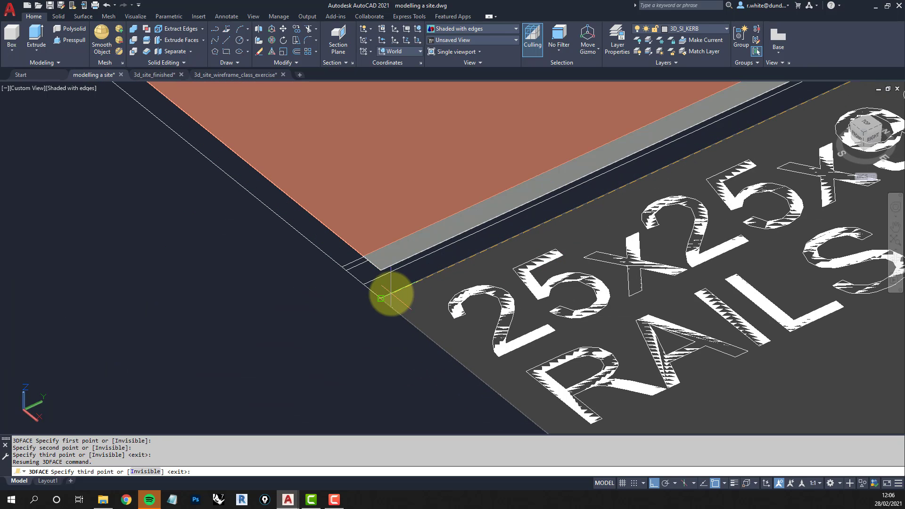
left_click(391, 294)
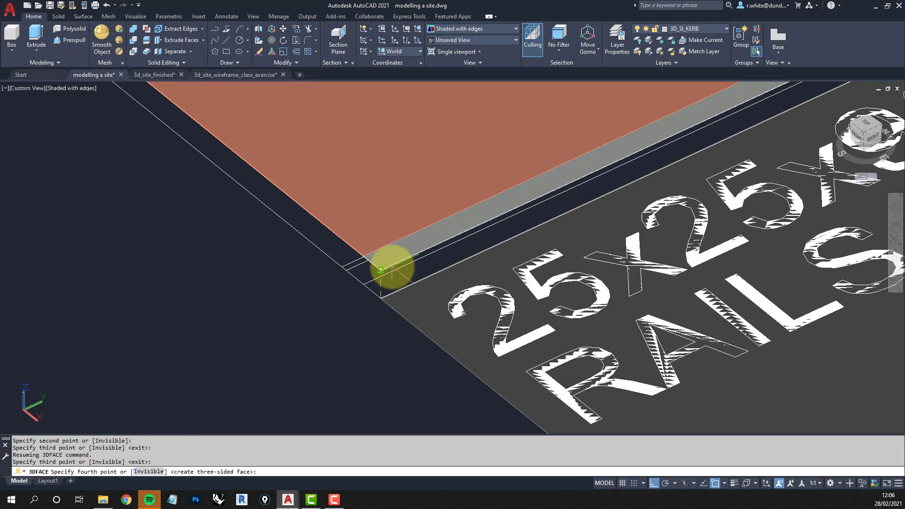
left_click(390, 265)
key("Return")
- Make the pavement face's layer, 3D_SI_PAVEMENT, the current layer
scroll(390, 264, "down", 3)
scroll(519, 213, "down", 5)
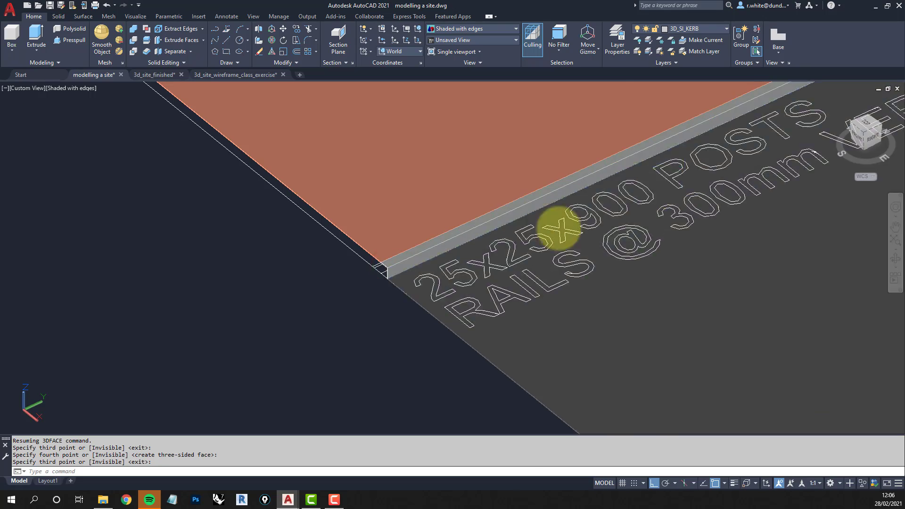
scroll(469, 242, "up", 3)
scroll(472, 245, "down", 2)
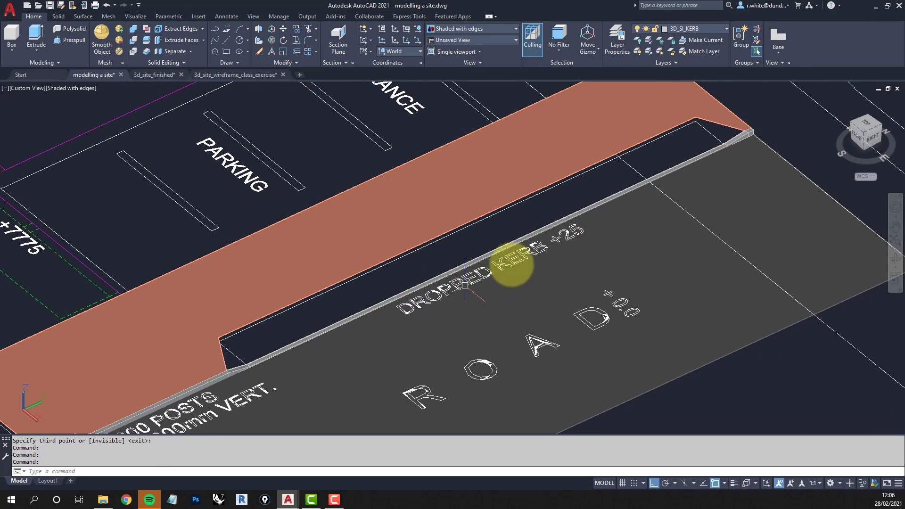
left_click(717, 123)
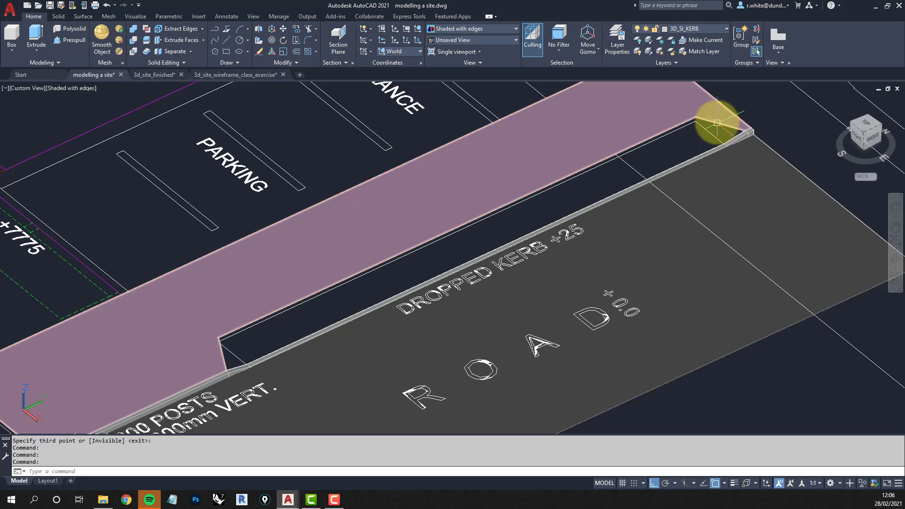
left_click(698, 40)
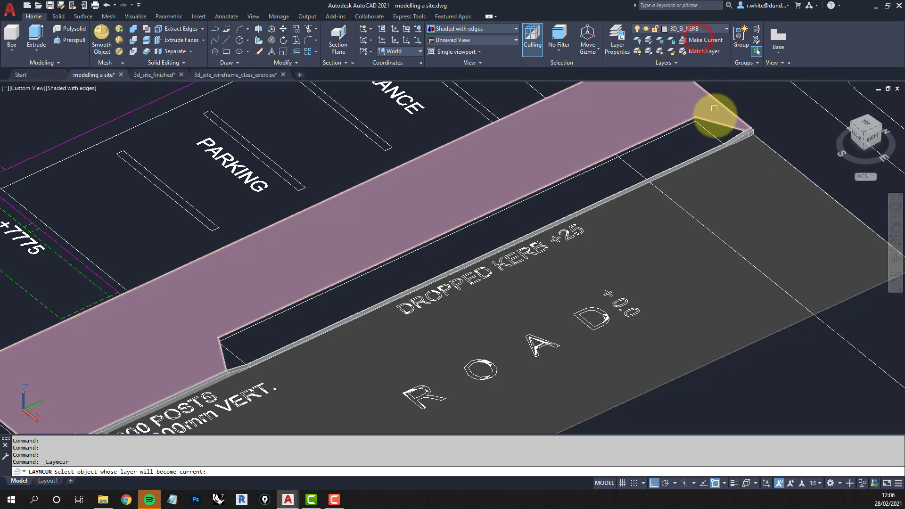
left_click(716, 122)
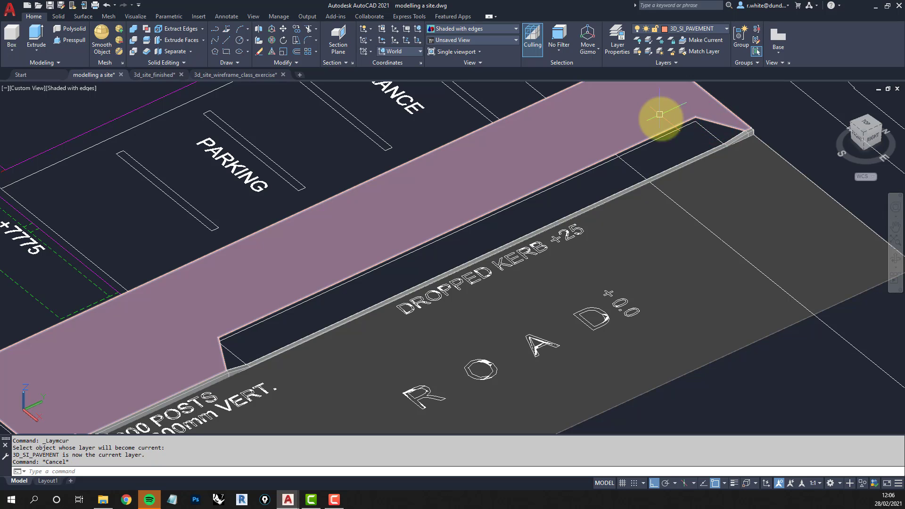
- Draw a three-sided 3D face filling the triangle between the pavement's angled edge and the sloping kerb at the dropped kerb's far end
type("f")
key("Return")
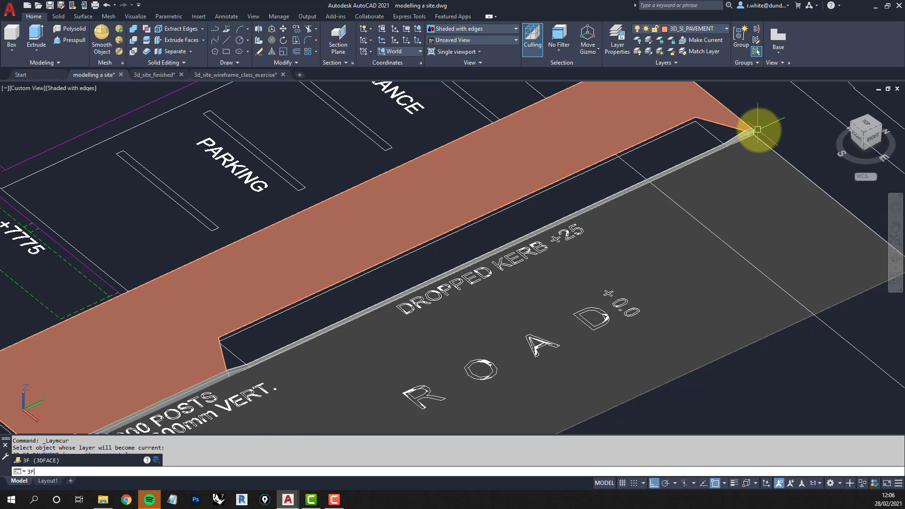
scroll(716, 118, "up", 4)
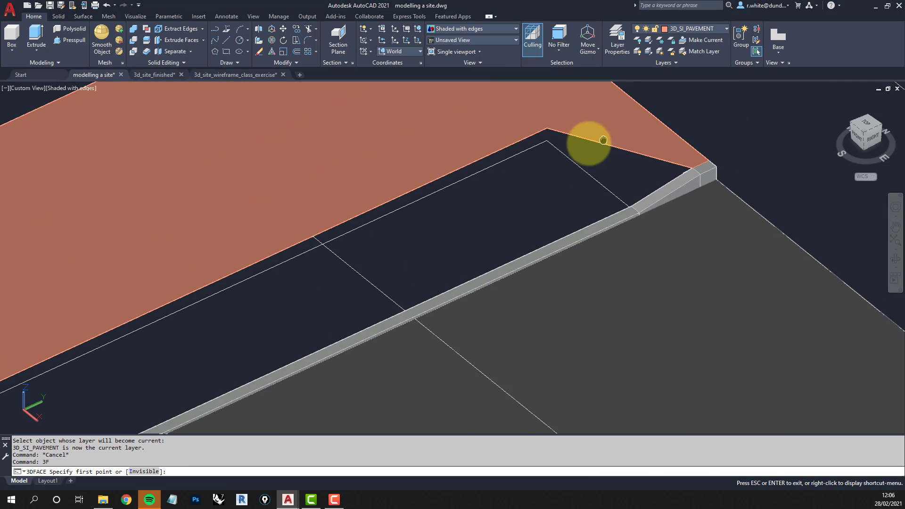
left_click(537, 139)
scroll(608, 207, "up", 2)
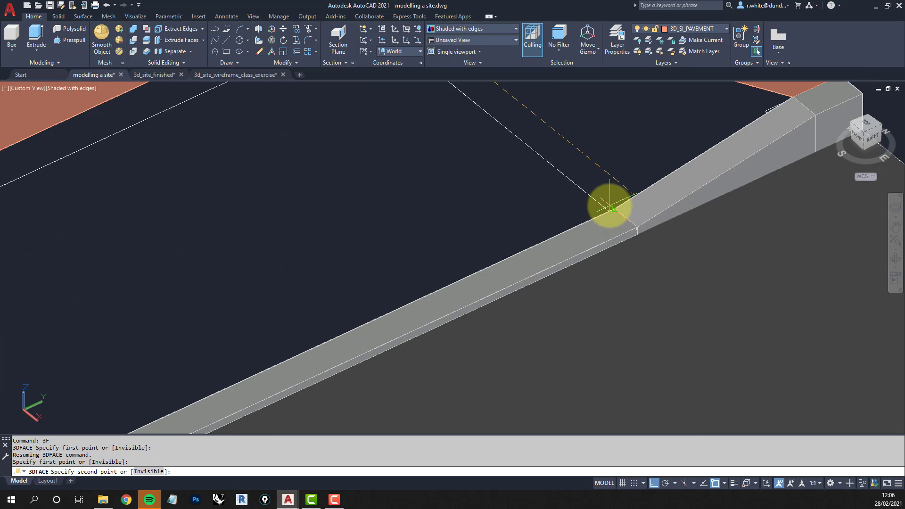
left_click(608, 205)
scroll(609, 205, "down", 2)
left_click(713, 142)
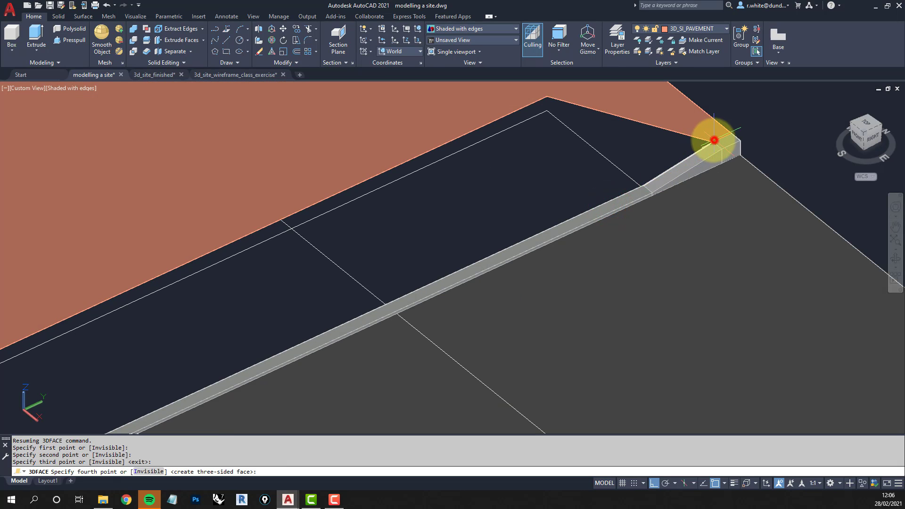
key("Return")
key("Return")
scroll(530, 155, "down", 5)
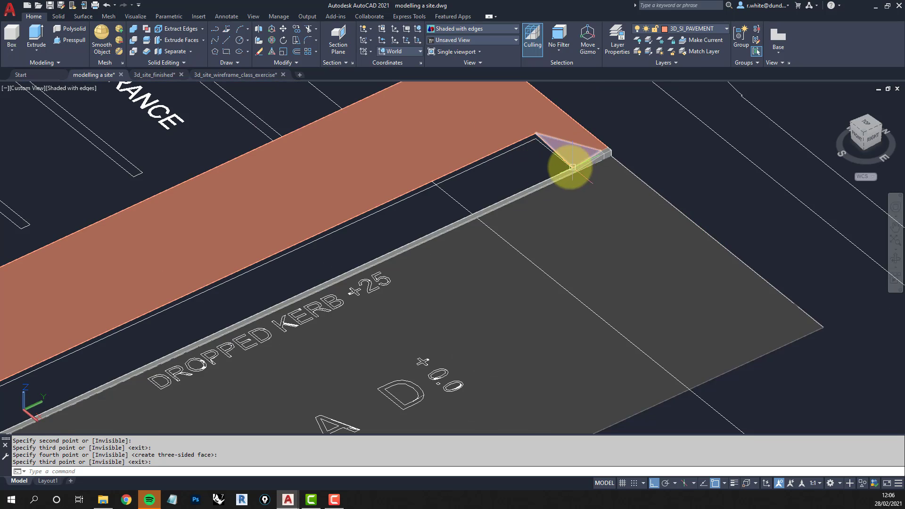
scroll(574, 167, "up", 5)
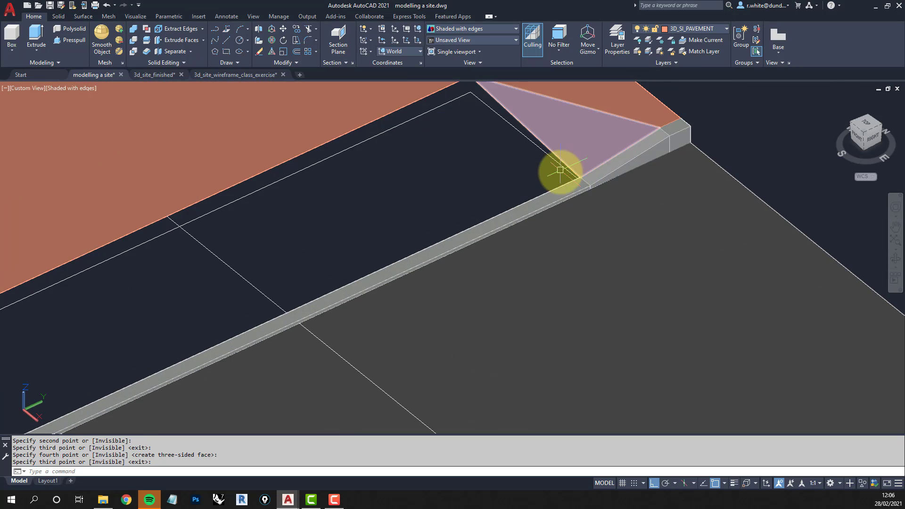
- Switch the viewport to the 2D Wireframe visual style around the dropped kerb's far end
left_click(73, 90)
left_click(104, 110)
middle_click_drag(444, 156, 527, 179)
scroll(735, 147, "up", 3)
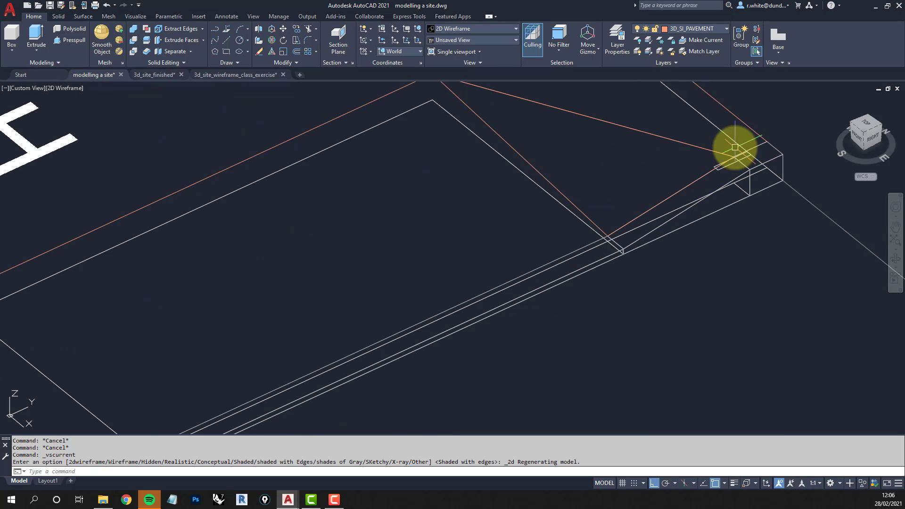
middle_click_drag(609, 237, 625, 205, "shift")
scroll(613, 201, "down", 4)
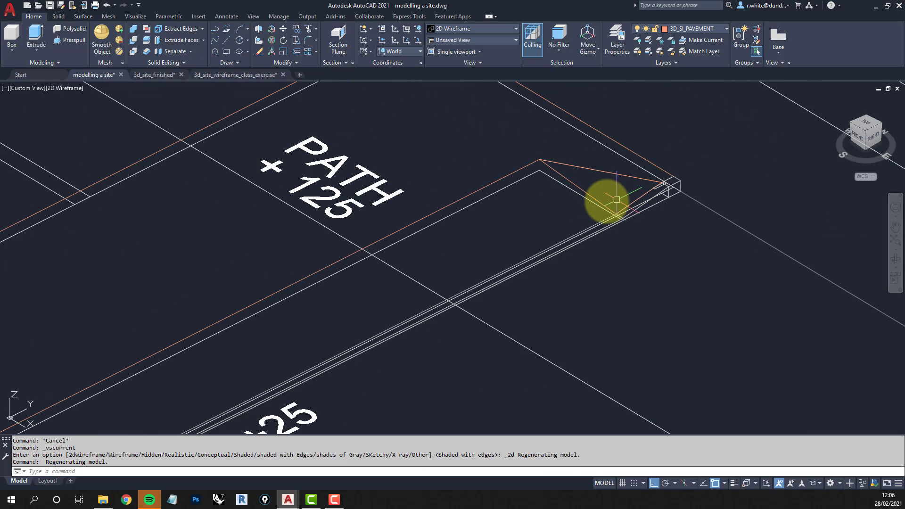
- Draw a four-sided 3D face for the sloping pavement along the dropped kerb, joining the kerb's back edge to the path's inner edge
key("Escape")
key("Escape")
key("Return")
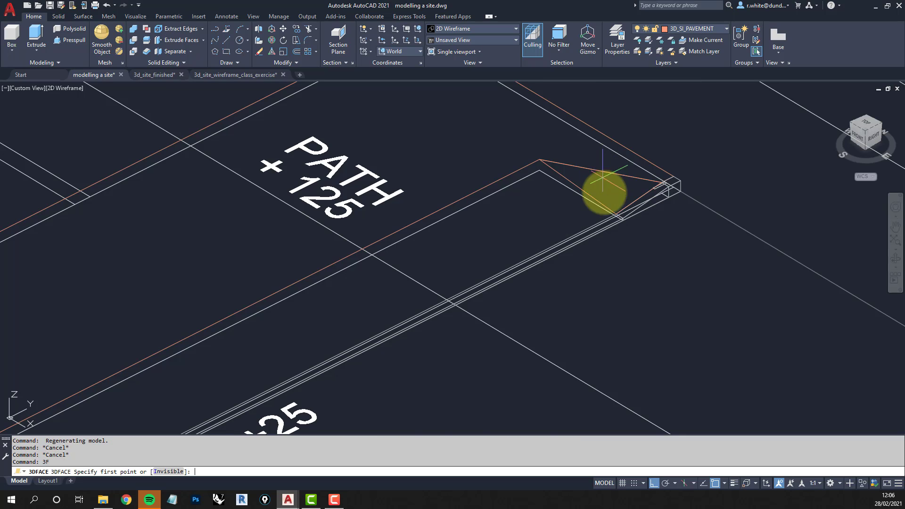
scroll(608, 208, "up", 4)
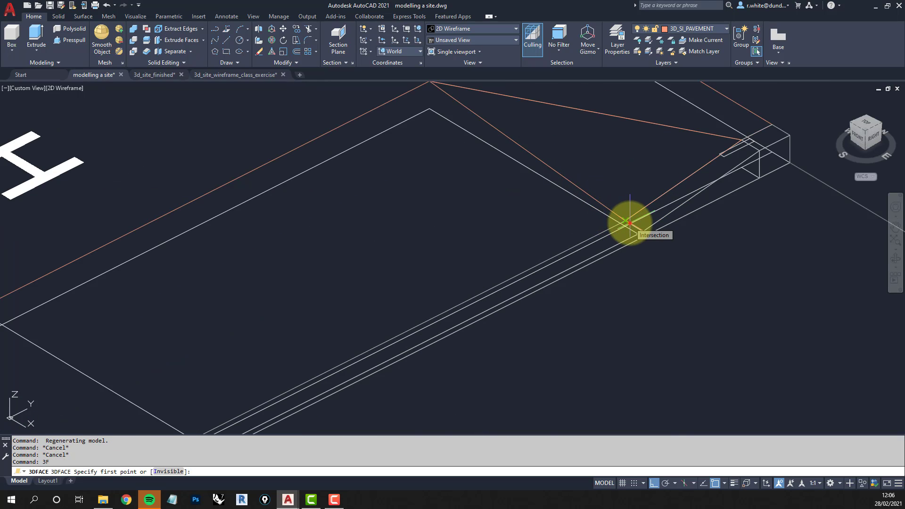
left_click(629, 222)
scroll(516, 132, "down", 5)
left_click(481, 115)
scroll(482, 118, "up", 5)
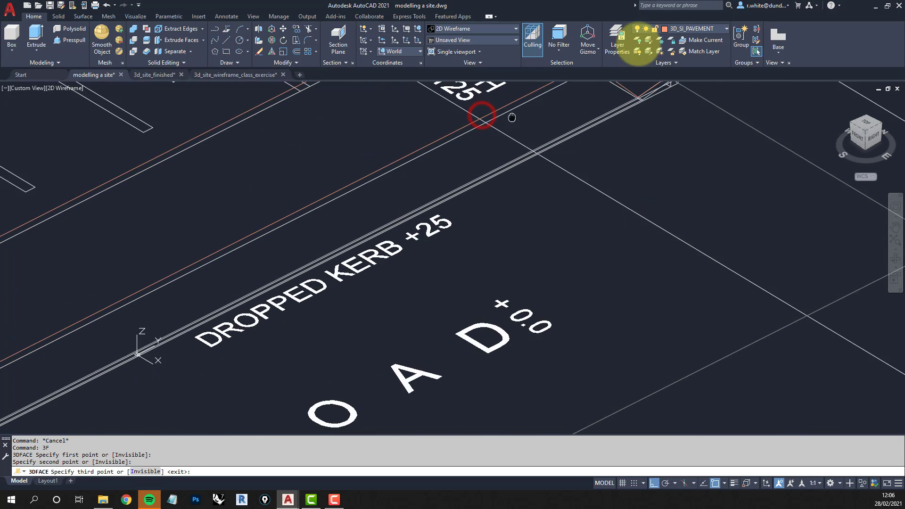
scroll(512, 118, "down", 5)
left_click(98, 307)
scroll(109, 320, "up", 5)
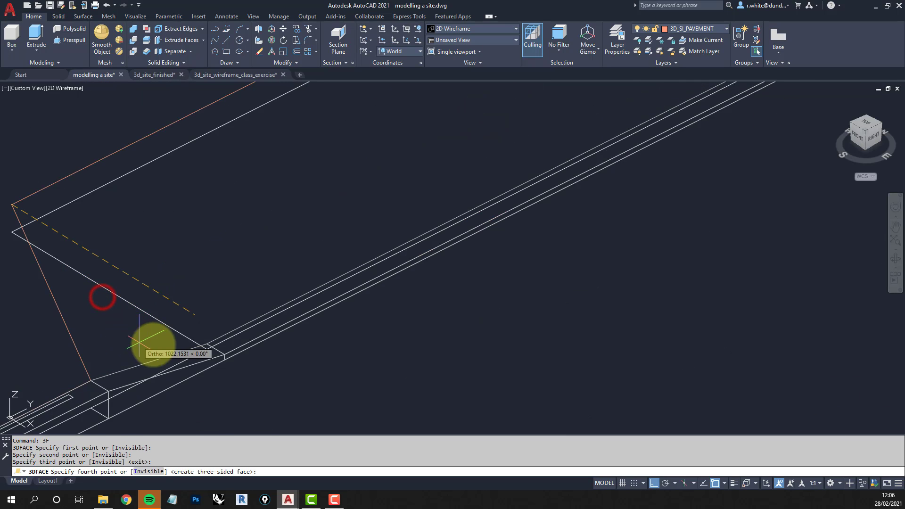
scroll(278, 342, "up", 3)
left_click(278, 342)
scroll(283, 343, "down", 3)
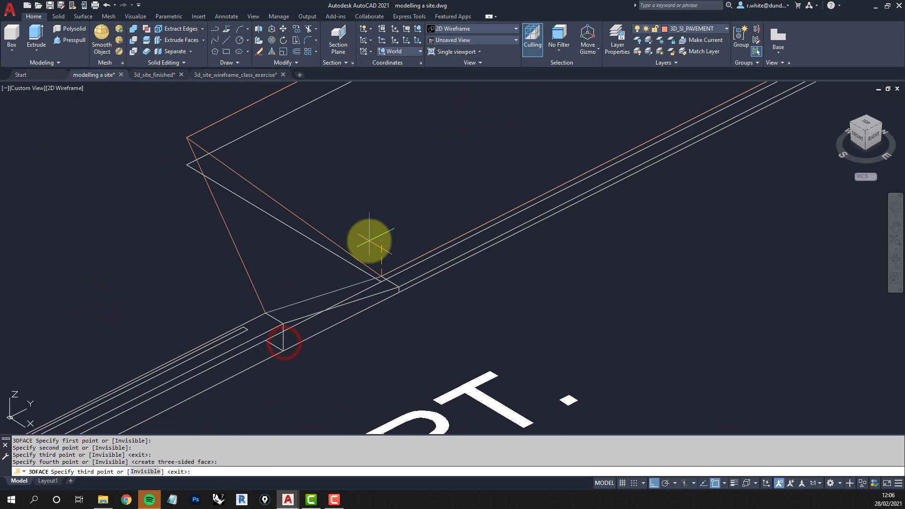
key("Return")
- Draw a three-sided 3D face filling the triangle between the pavement's angled edge and the sloping kerb at the dropped kerb's railing end
key("Return")
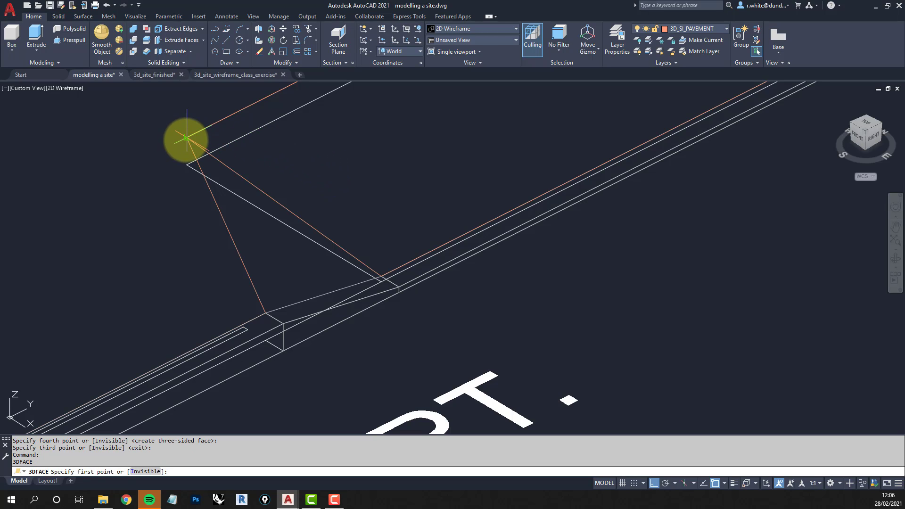
left_click(187, 138)
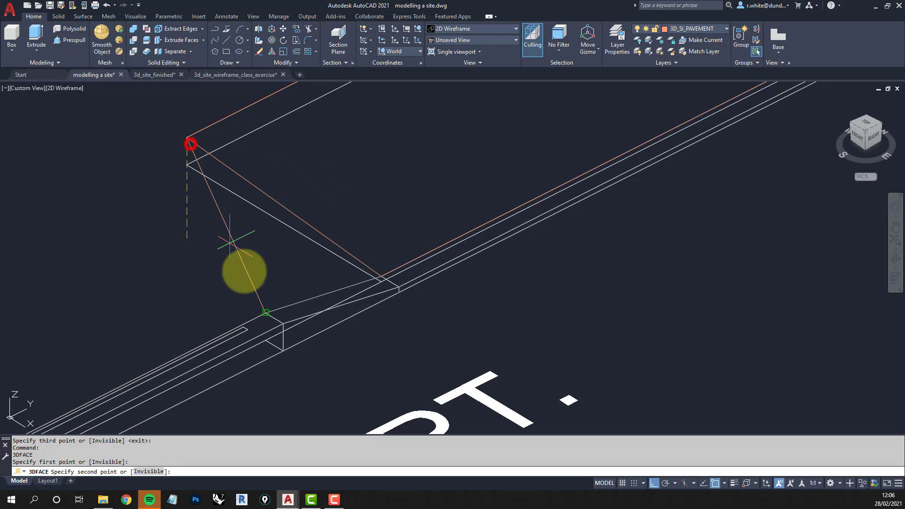
left_click(262, 304)
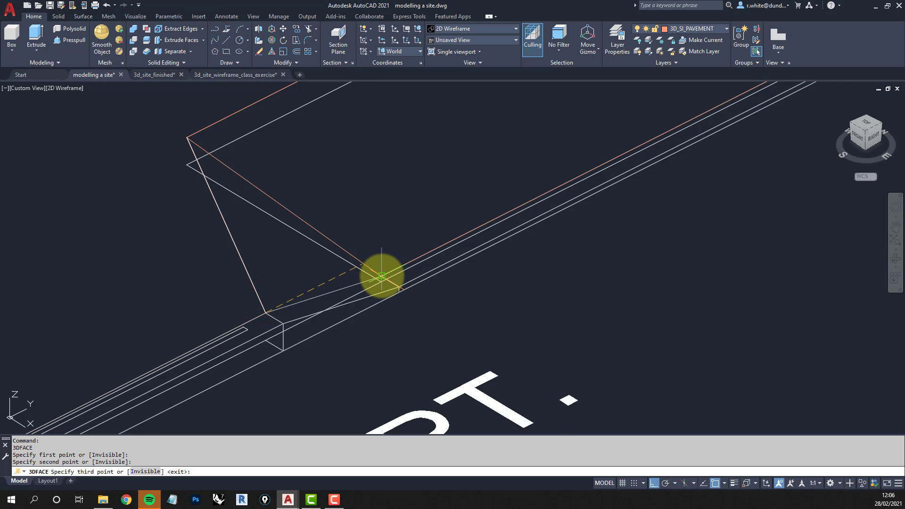
scroll(382, 276, "up", 2)
left_click(380, 277)
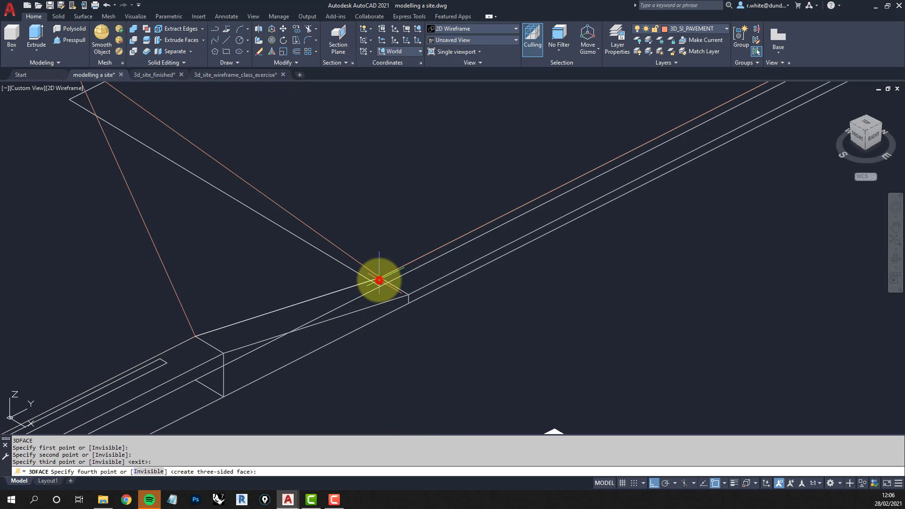
key("Return")
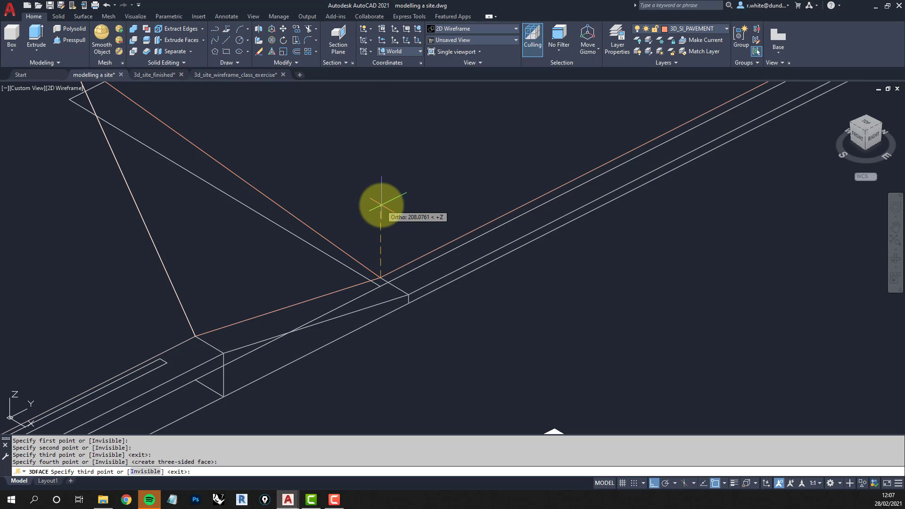
key("Return")
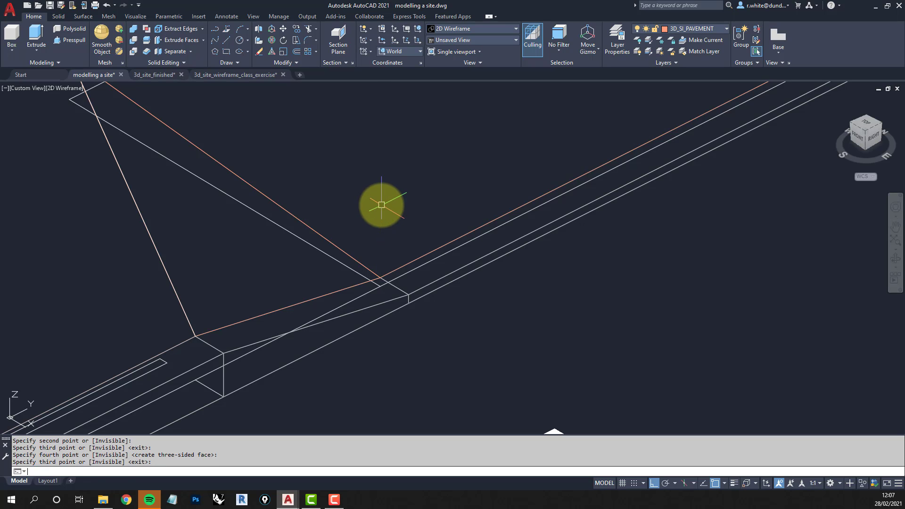
- Display the site in the Shaded with edges visual style and inspect the completed pavement faces beside the road
scroll(426, 183, "down", 10)
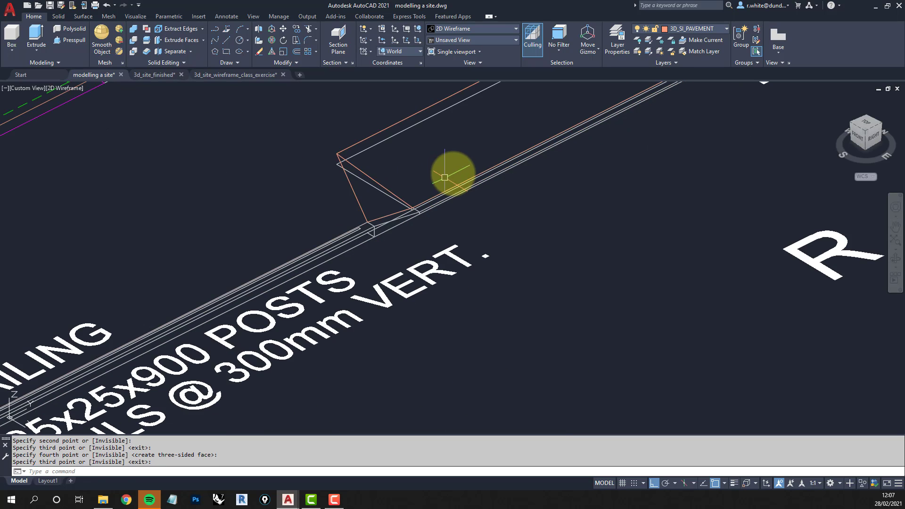
middle_click_drag(530, 160, 414, 269)
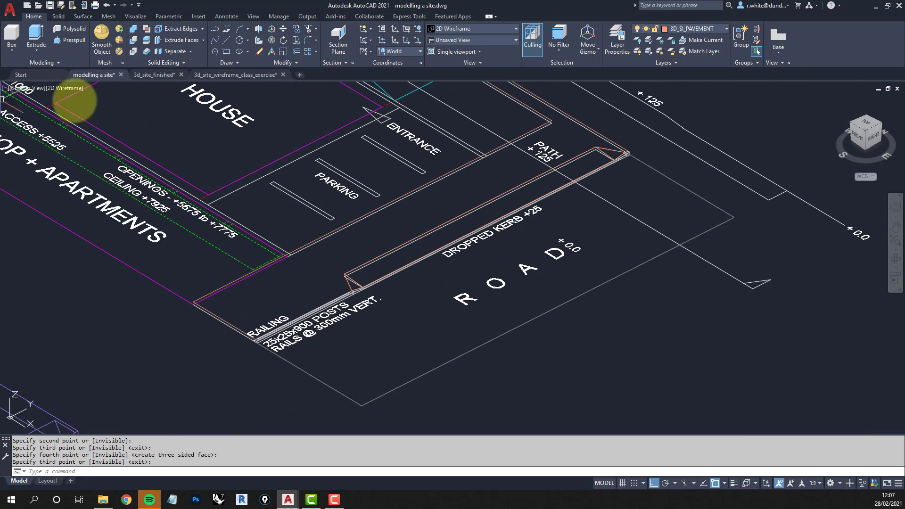
left_click(58, 87)
left_click(101, 163)
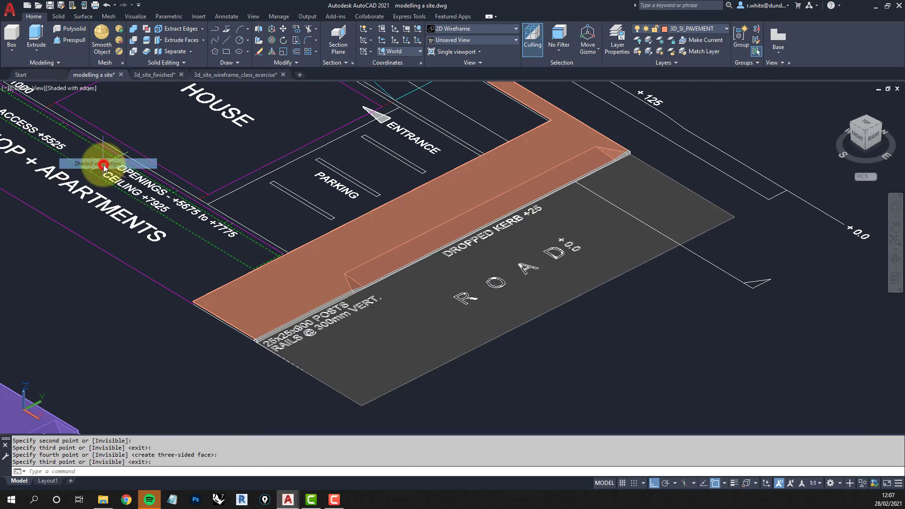
mouse_move(404, 151)
middle_mouse_down("shift")
mouse_move(404, 267)
mouse_move(242, 243)
mouse_move(428, 263)
middle_mouse_up("shift")
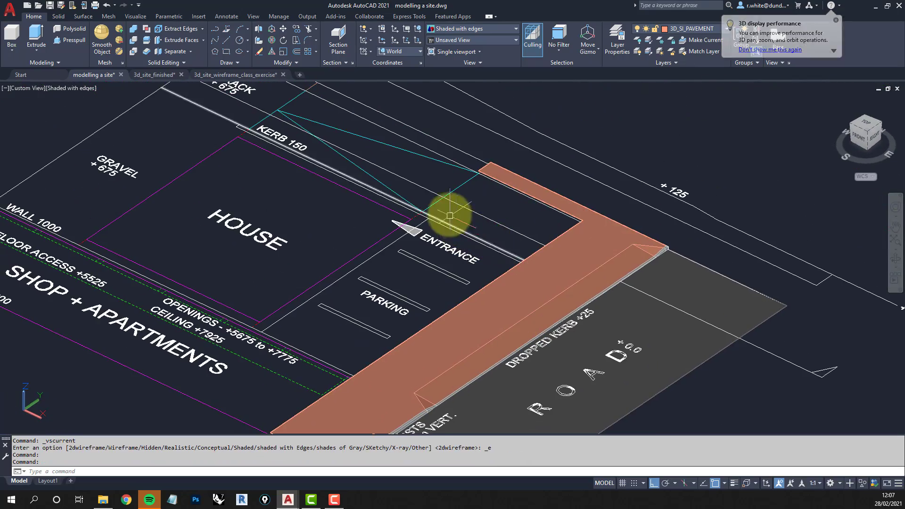
- Return the viewport to the 2D Wireframe visual style and make 3D_SI_TAR the current layer for the track
left_click(66, 87)
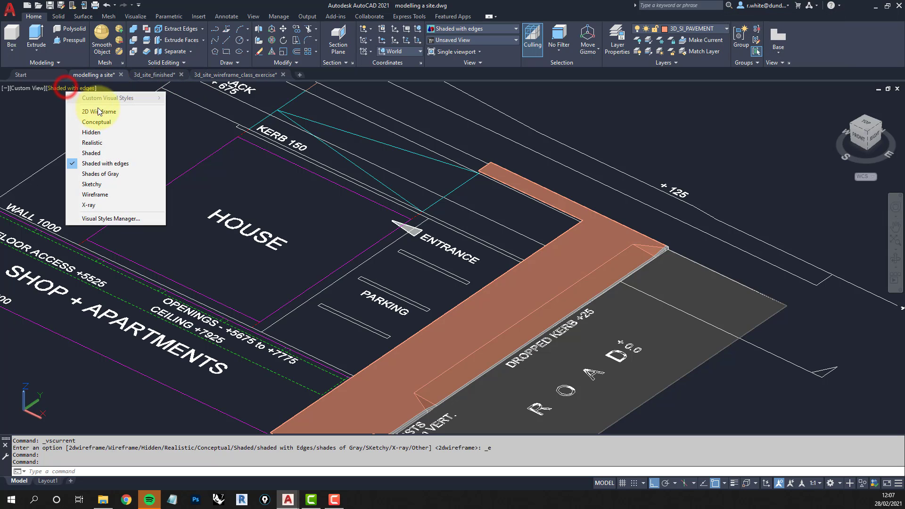
left_click(98, 111)
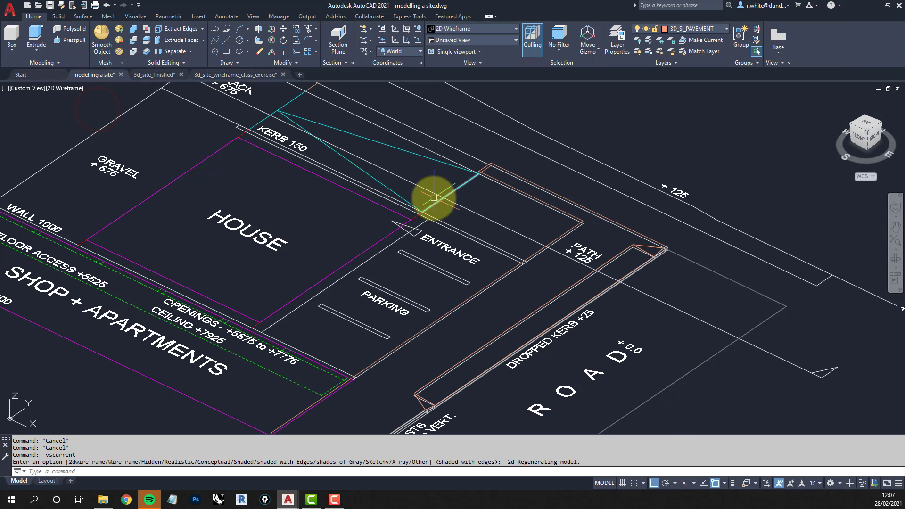
middle_click_drag(451, 213, 558, 301)
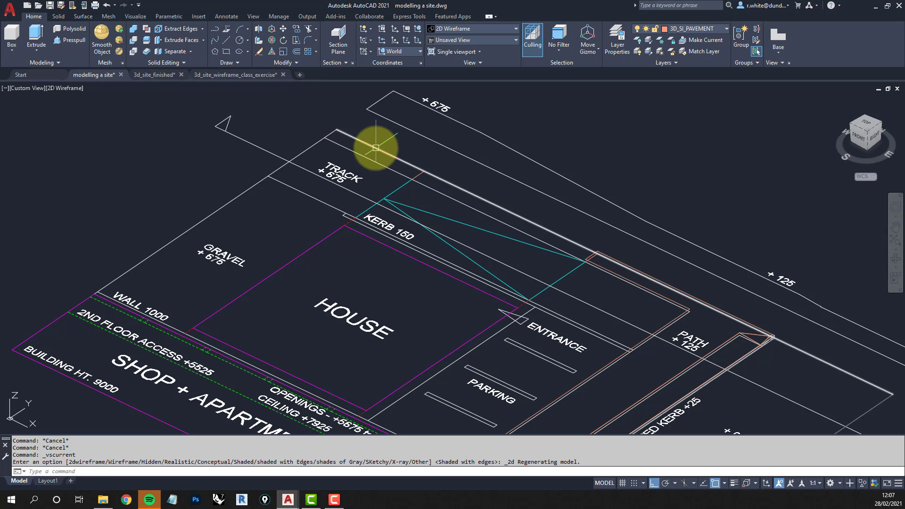
left_click(714, 29)
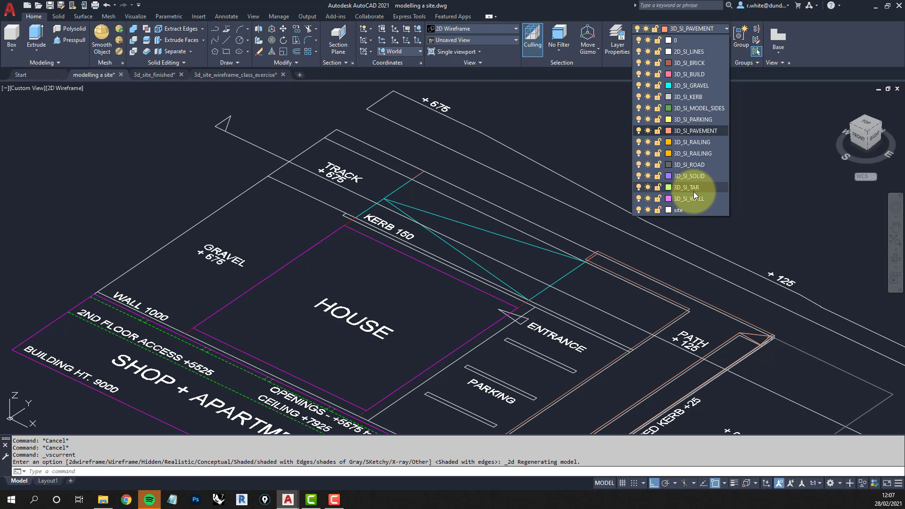
left_click(694, 187)
- Draw a four-sided 3D face over the +675 track area, from its outer end to the kerb's corner and the cyan cross line's far end
scroll(390, 236, "up", 4)
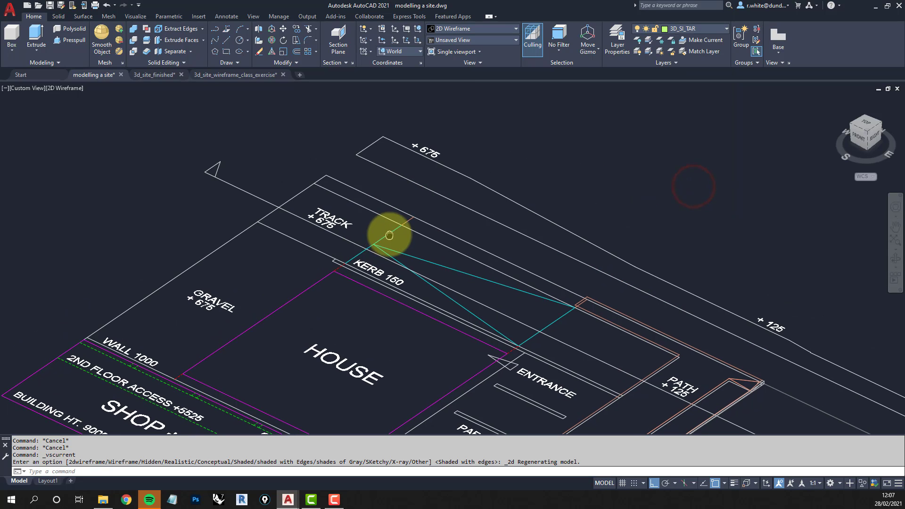
key("Escape")
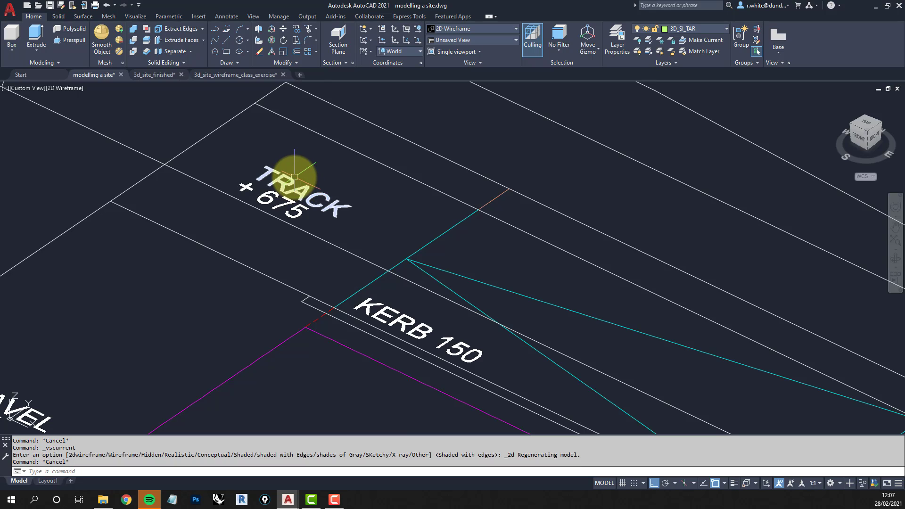
key("Return")
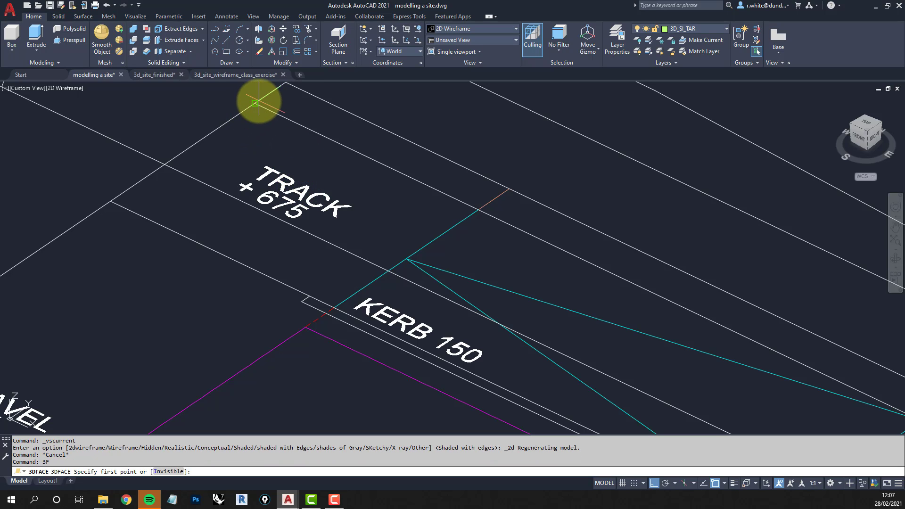
left_click(258, 101)
left_click(110, 201)
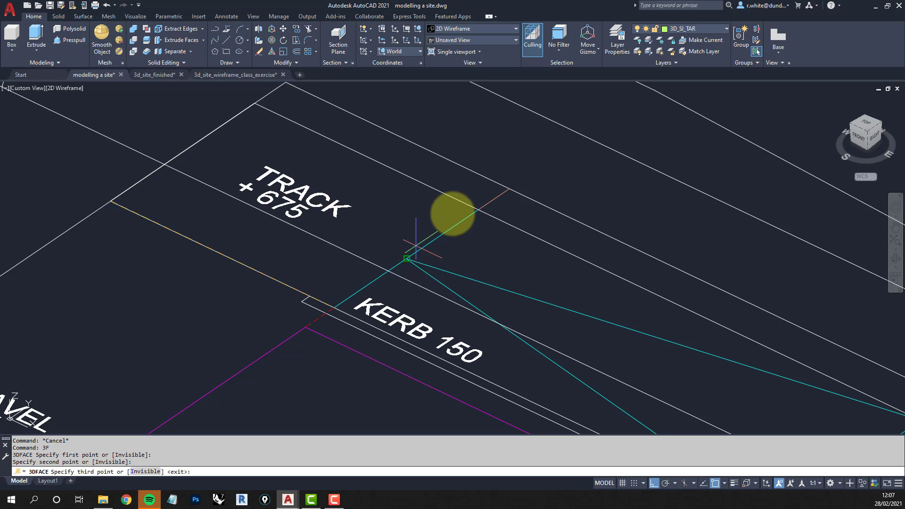
left_click(309, 295)
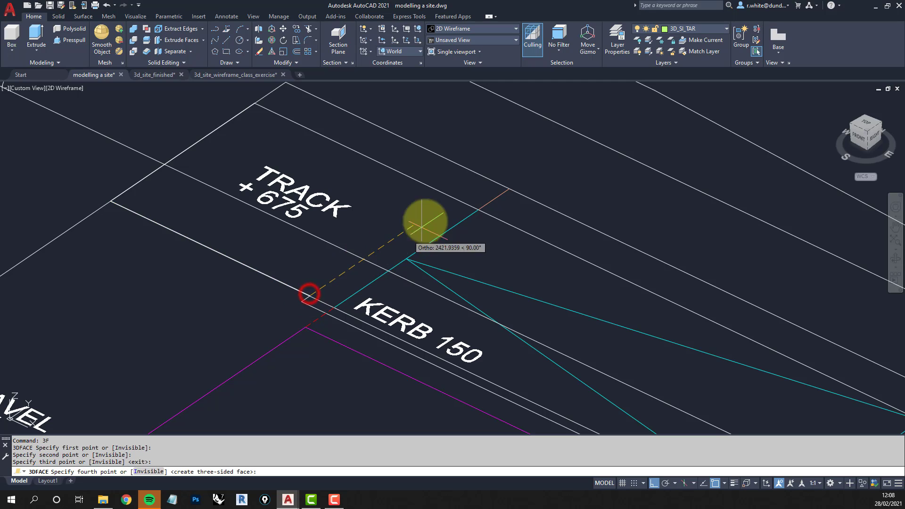
left_click(478, 210)
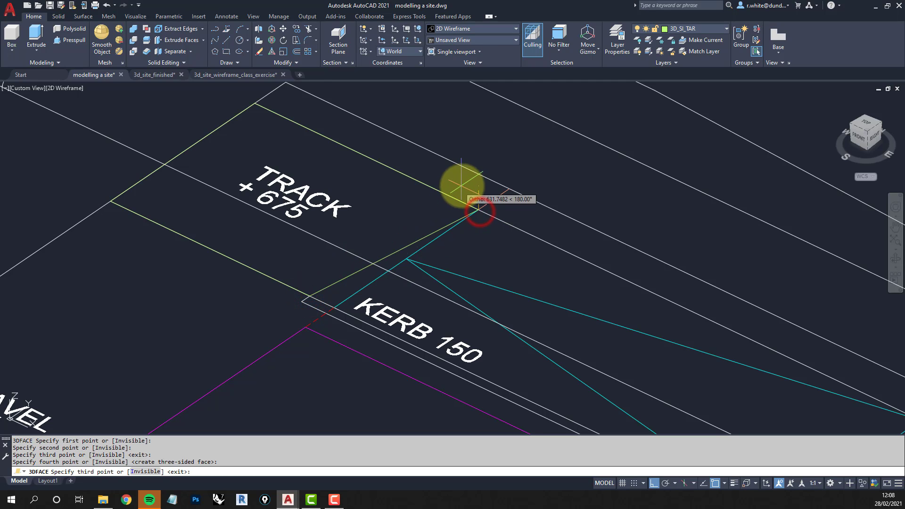
key("Return")
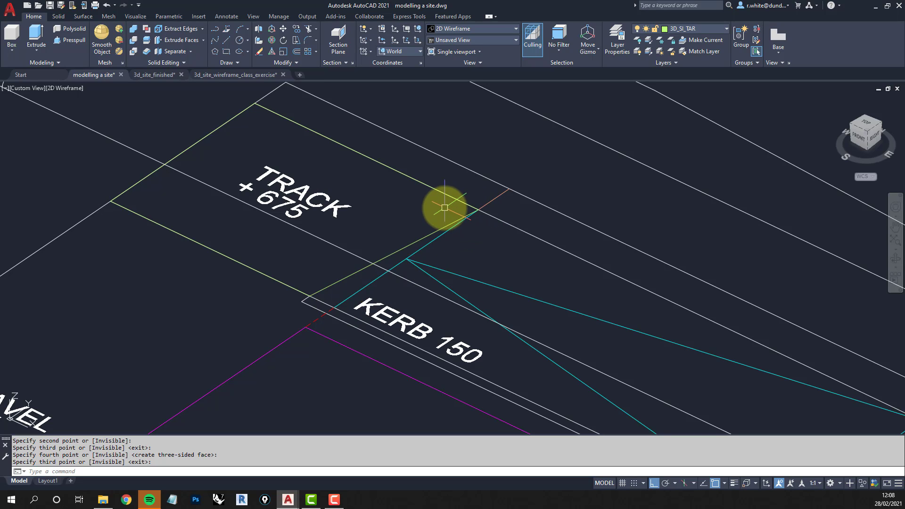
- Draw a three-sided 3D face filling the remaining triangle between the track face's slanted edge and the cyan cross line
key("Return")
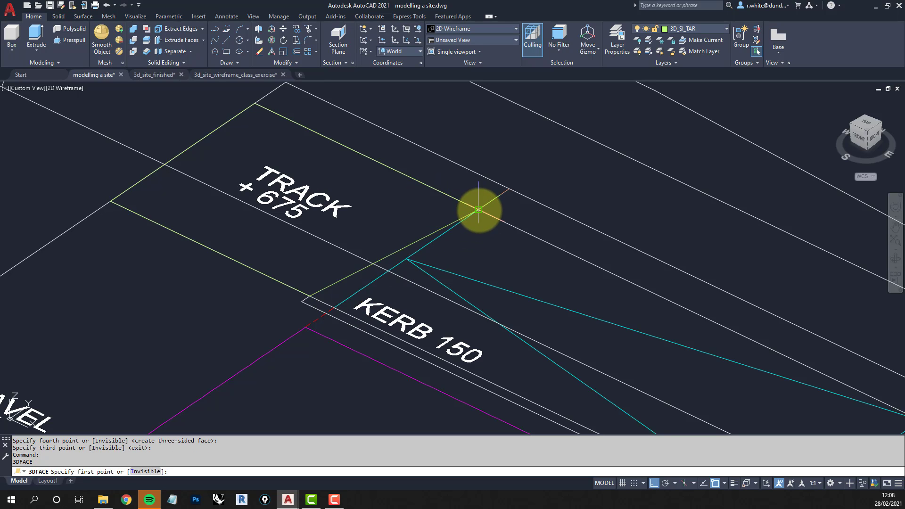
left_click(479, 210)
left_click(314, 296)
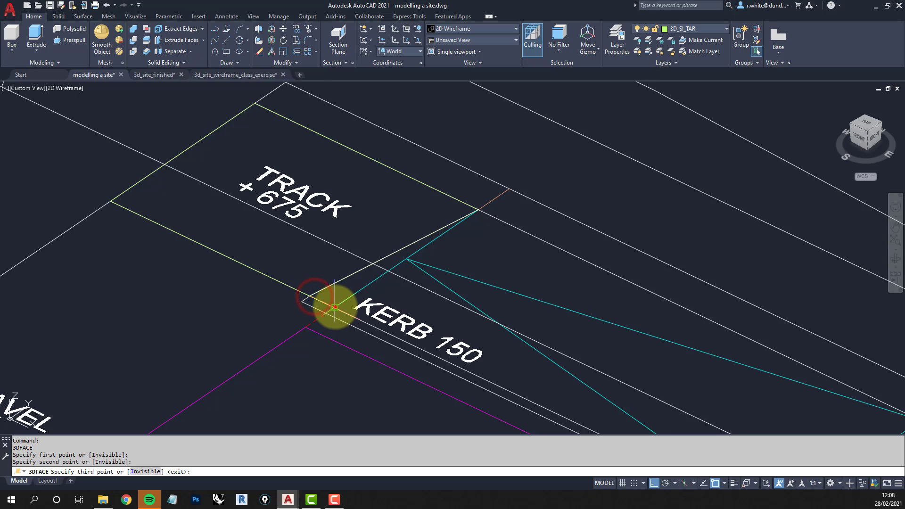
left_click(335, 307)
key("Return")
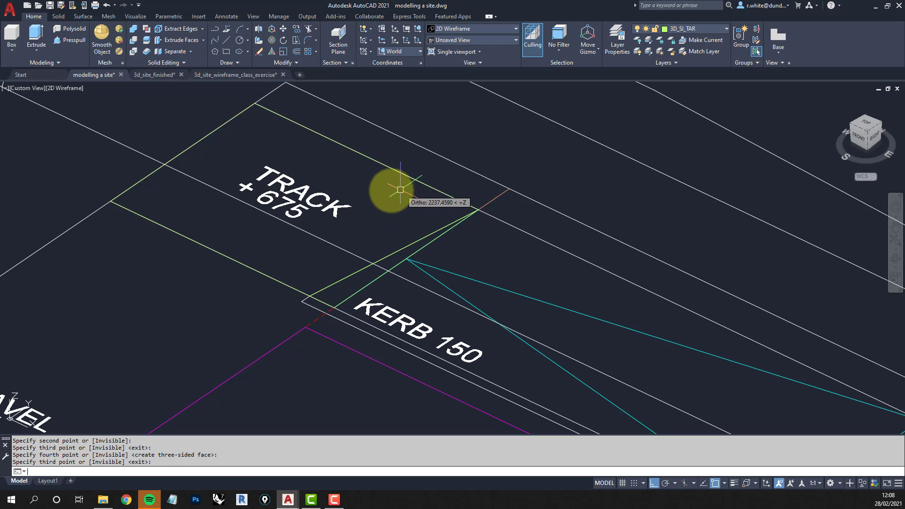
key("Return")
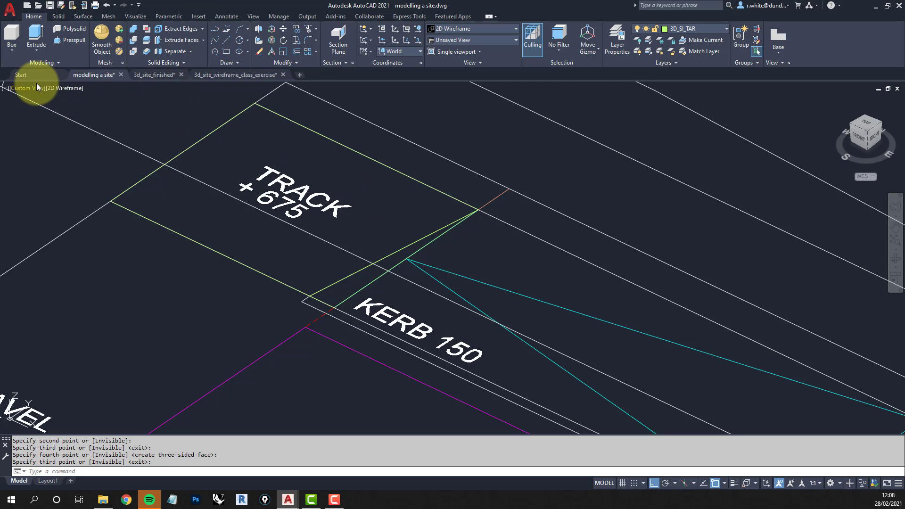
- Check the track faces in the Shaded and Shaded with edges visual styles, and return the viewport to 2D Wireframe
left_click(59, 88)
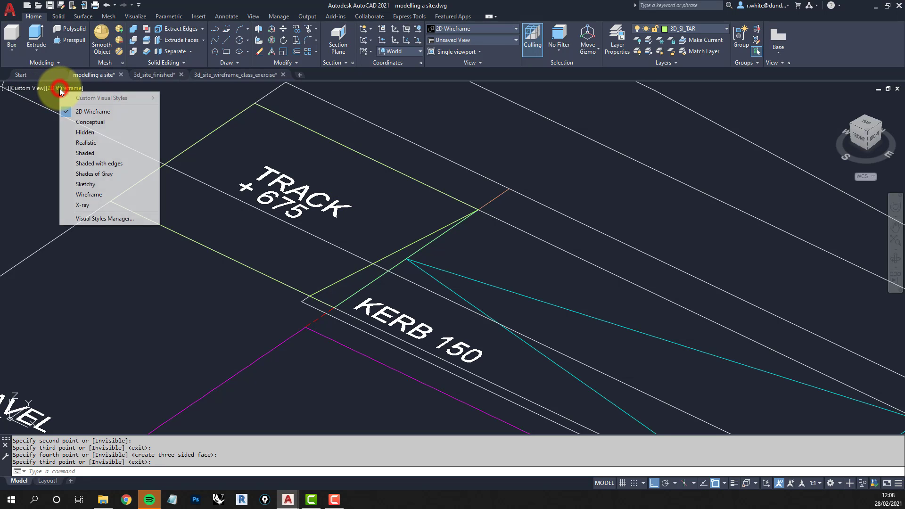
left_click(91, 154)
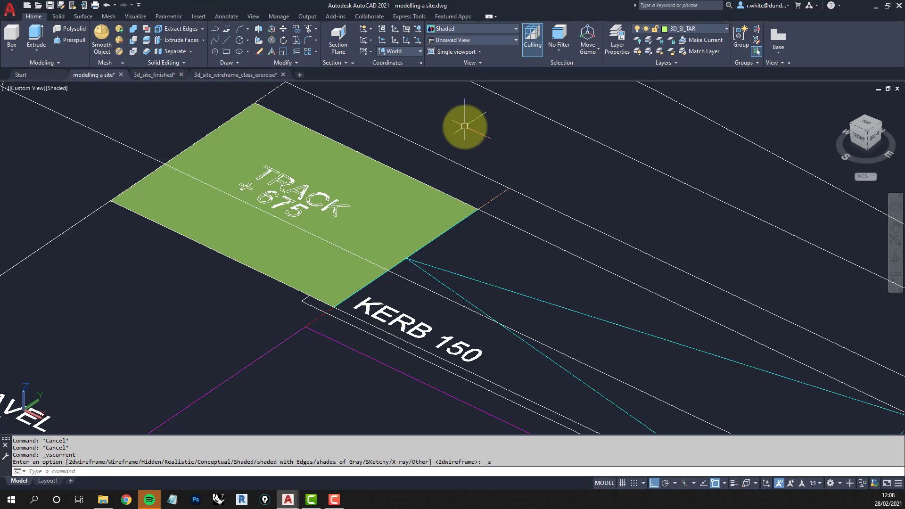
left_click(54, 90)
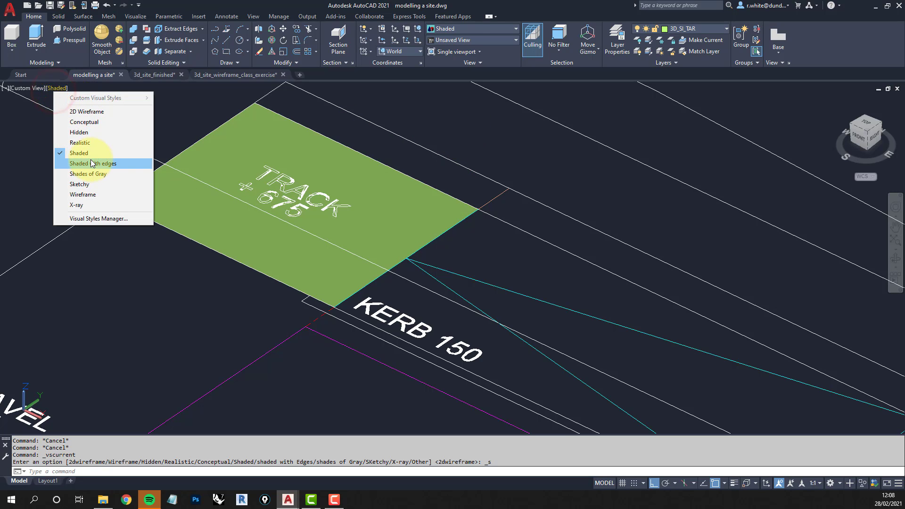
left_click(91, 159)
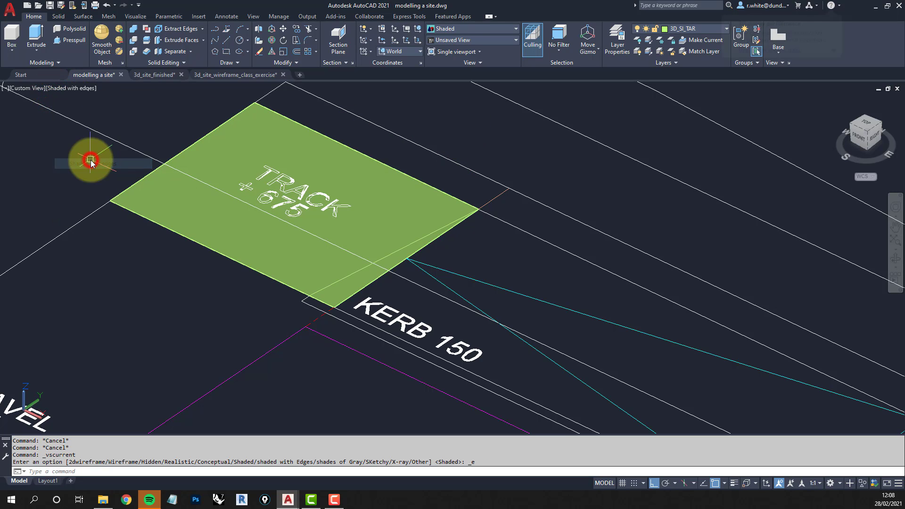
left_click(73, 88)
left_click(98, 111)
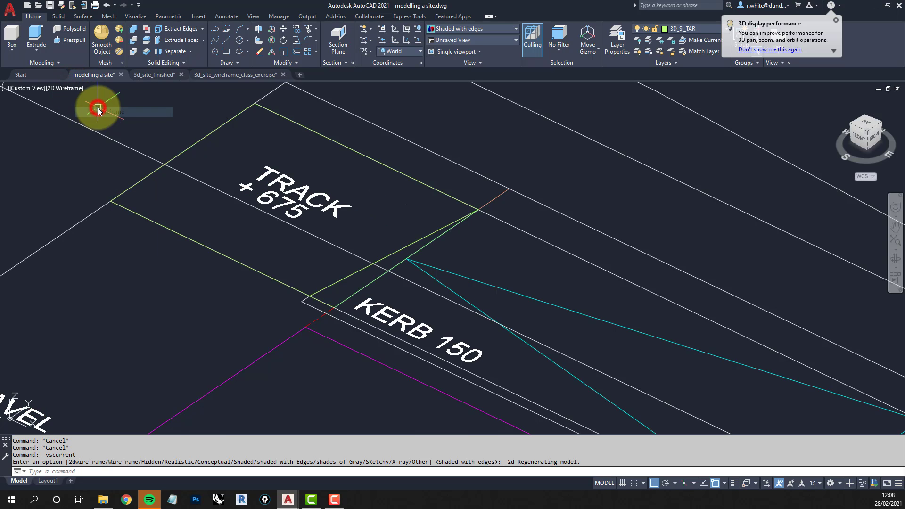
- Move both 3D faces of the +675 track area vertically upward by 675
scroll(253, 192, "down", 4)
scroll(339, 257, "up", 3)
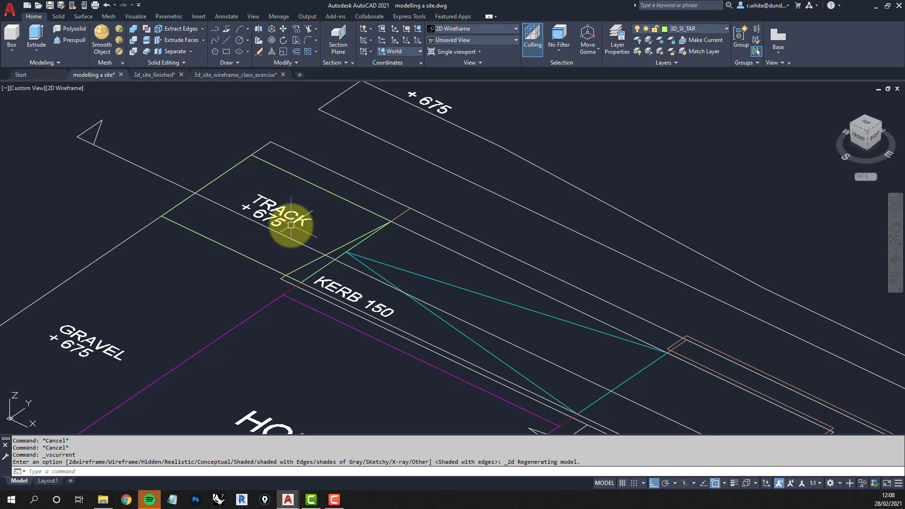
key("Return")
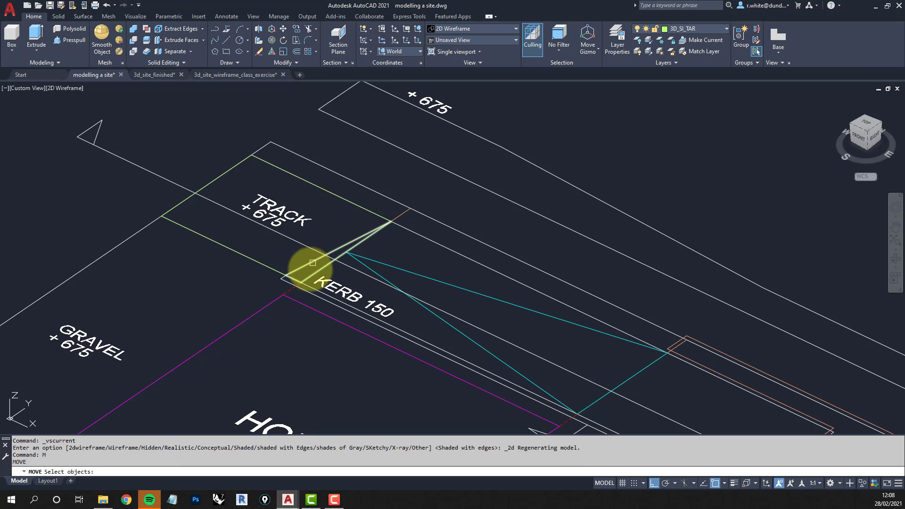
left_click(304, 267)
left_click(264, 261)
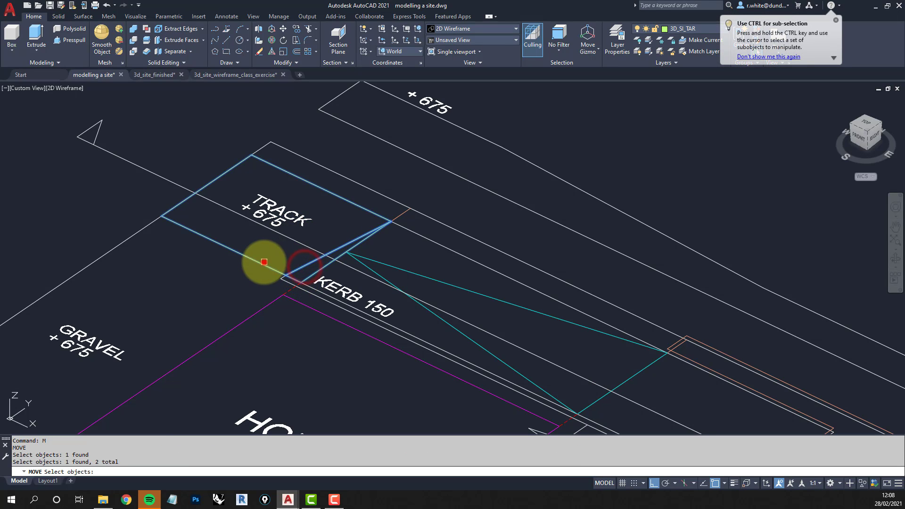
key("Return")
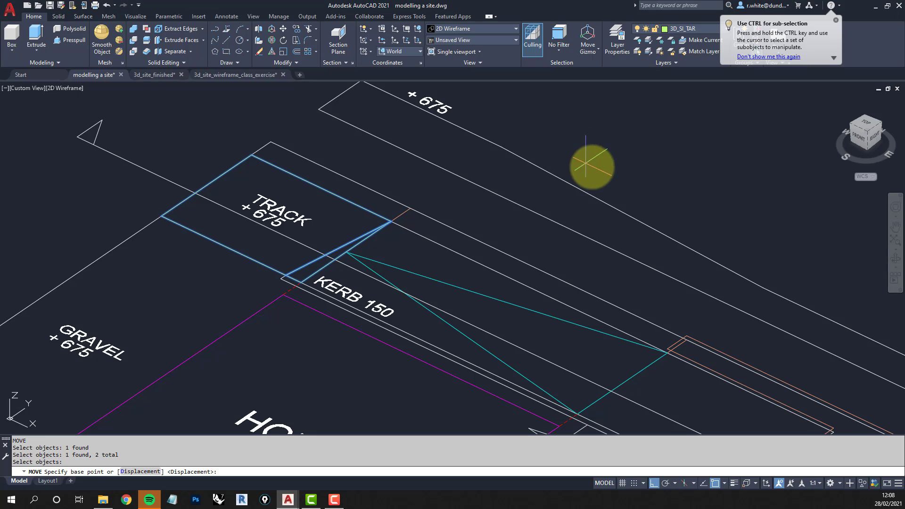
left_click(598, 171)
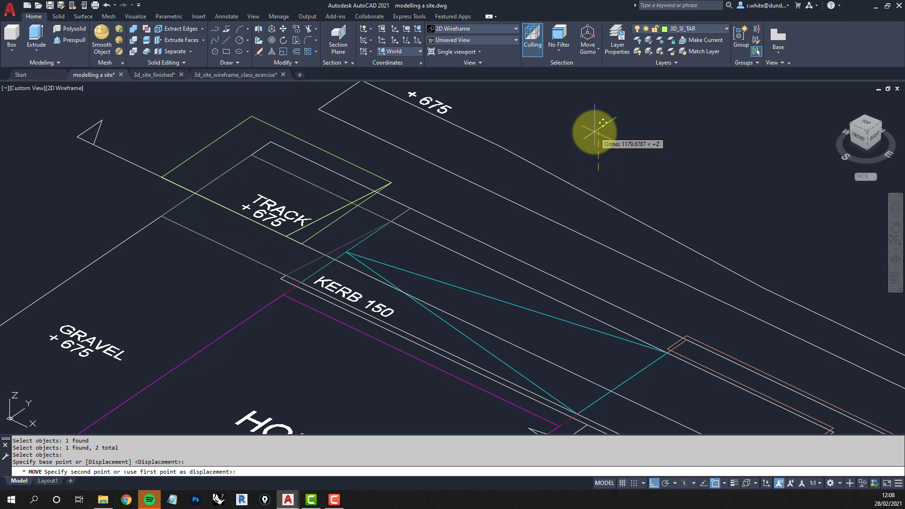
type("675")
key("Return")
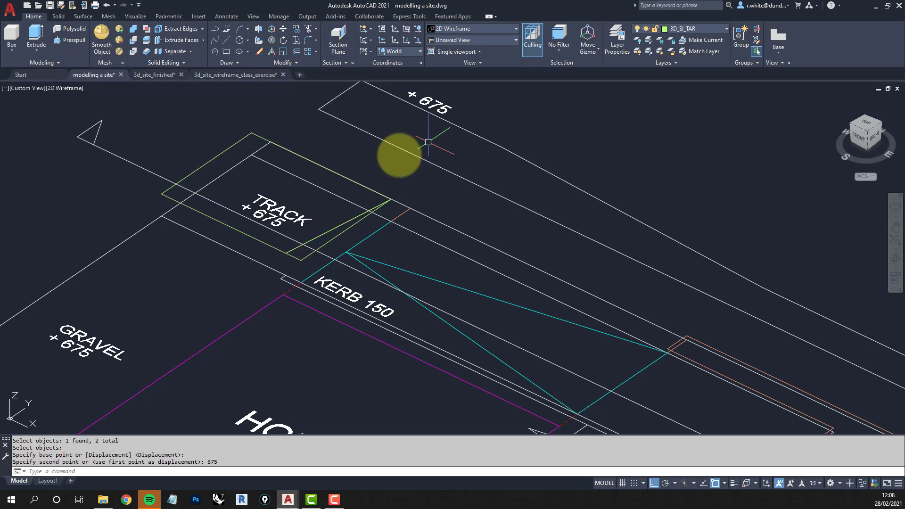
- Try a line from the path kerb's raised inner corner to the ground-level end of the cyan cross line, and erase it
middle_click_drag(461, 251, 424, 229, "shift")
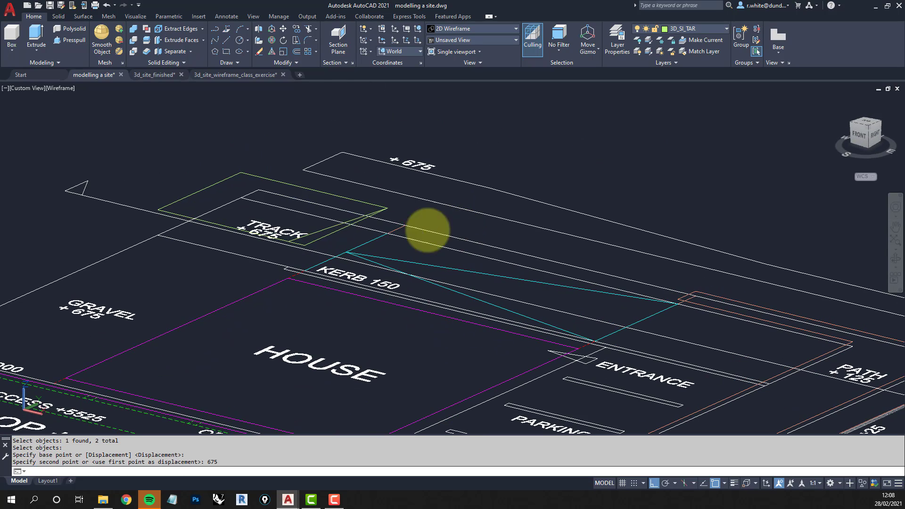
middle_click_drag(506, 281, 304, 215)
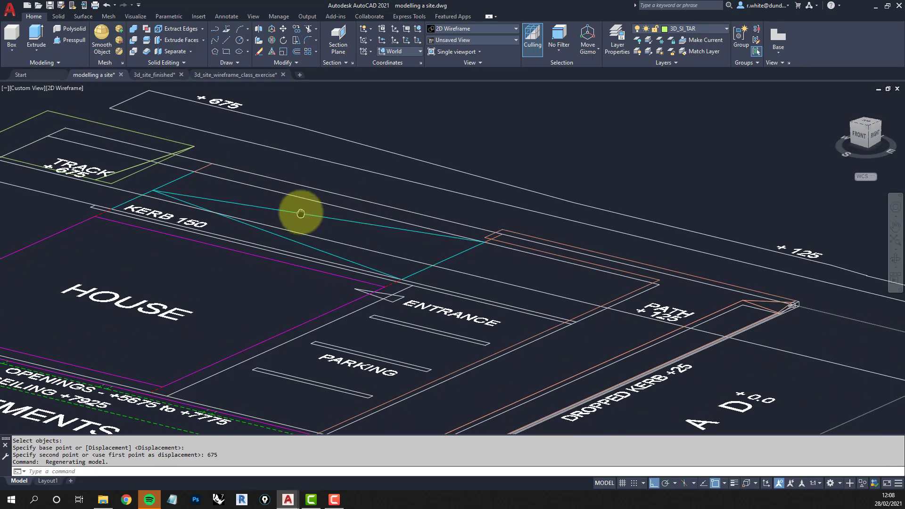
middle_click_drag(485, 268, 434, 296, "shift")
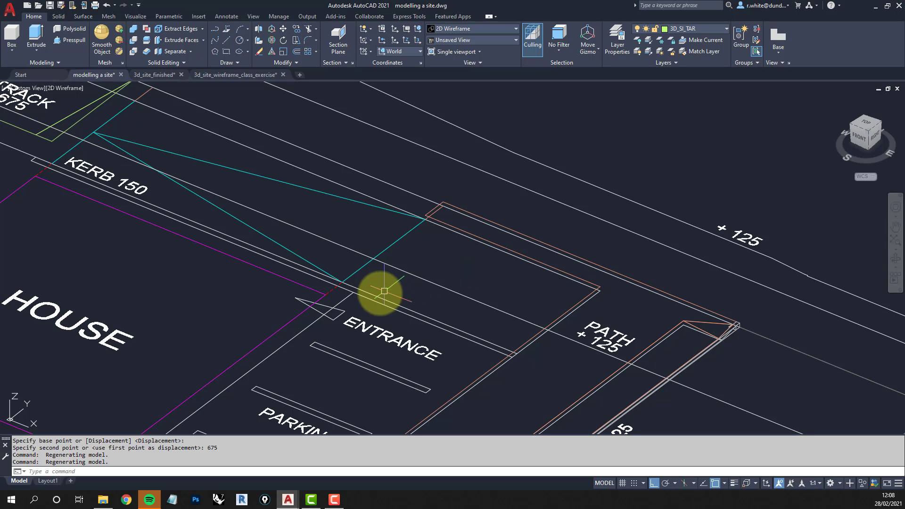
scroll(517, 359, "up", 4)
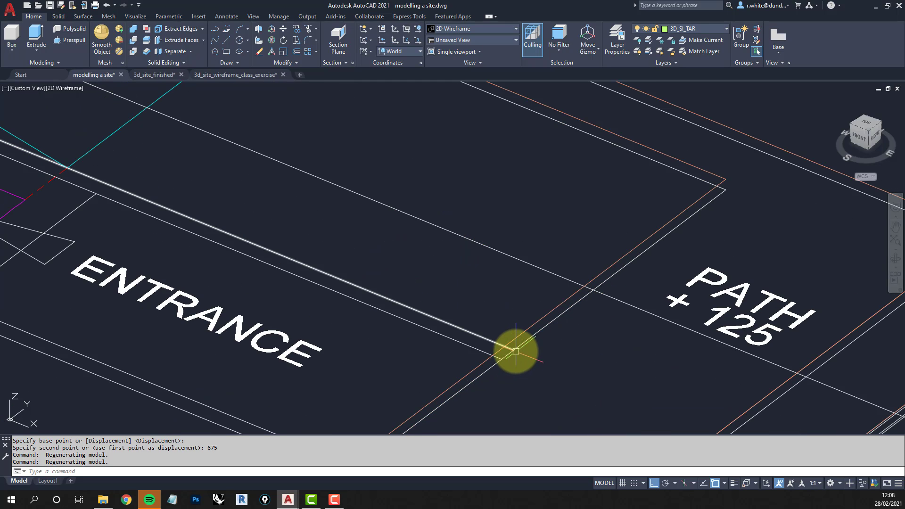
scroll(516, 351, "down", 3)
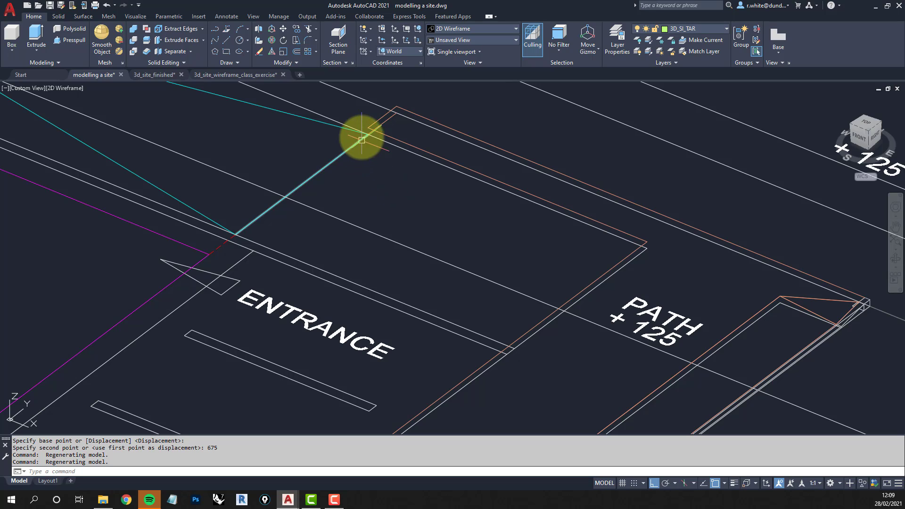
mouse_move(369, 126)
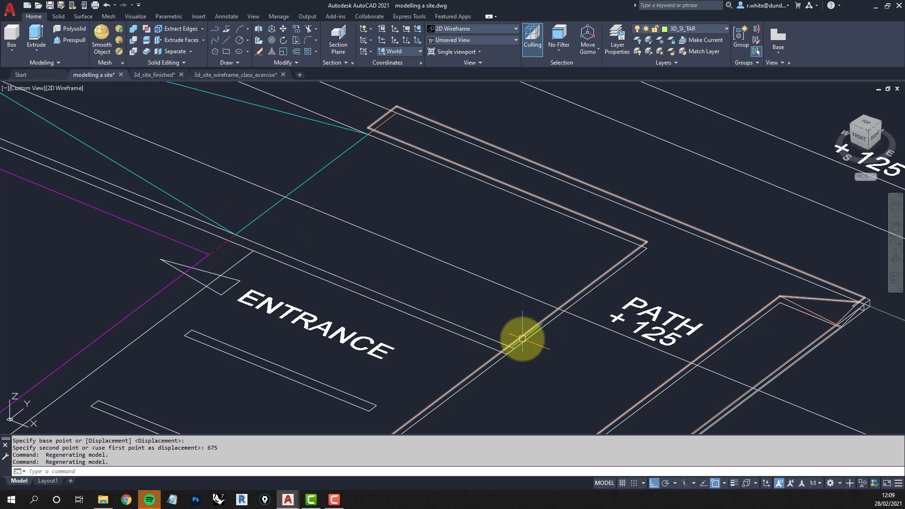
left_click(226, 41)
left_click(368, 127)
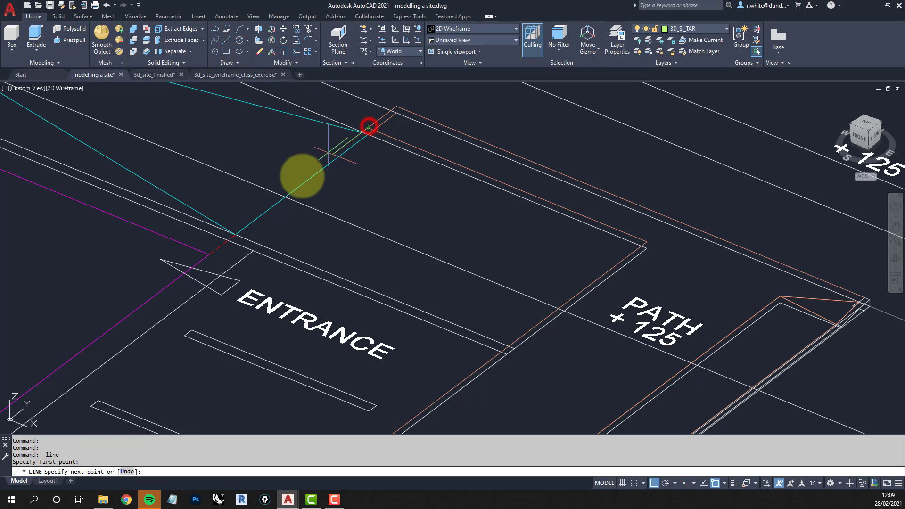
left_click(238, 232)
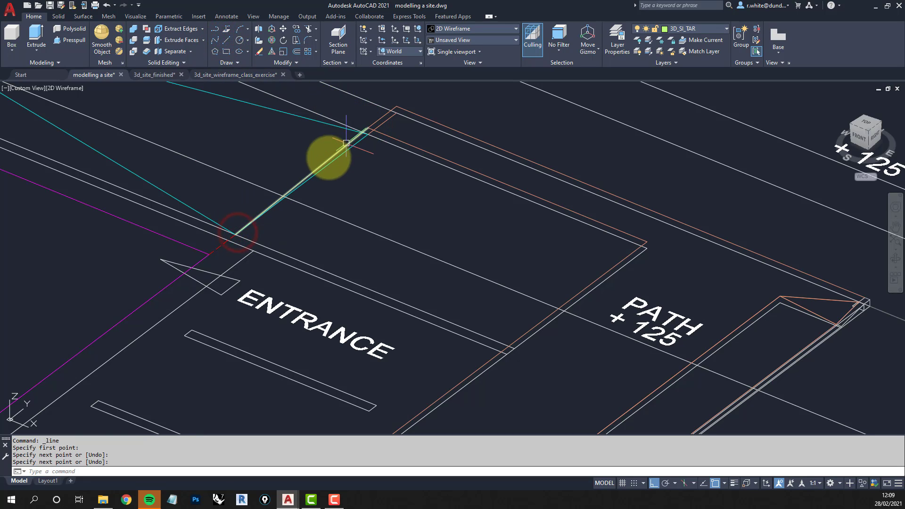
key("Return")
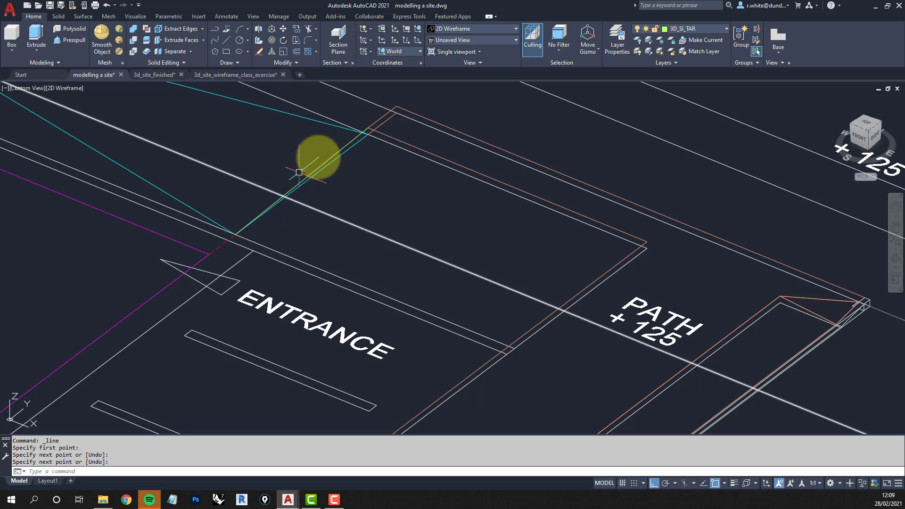
left_click(341, 148)
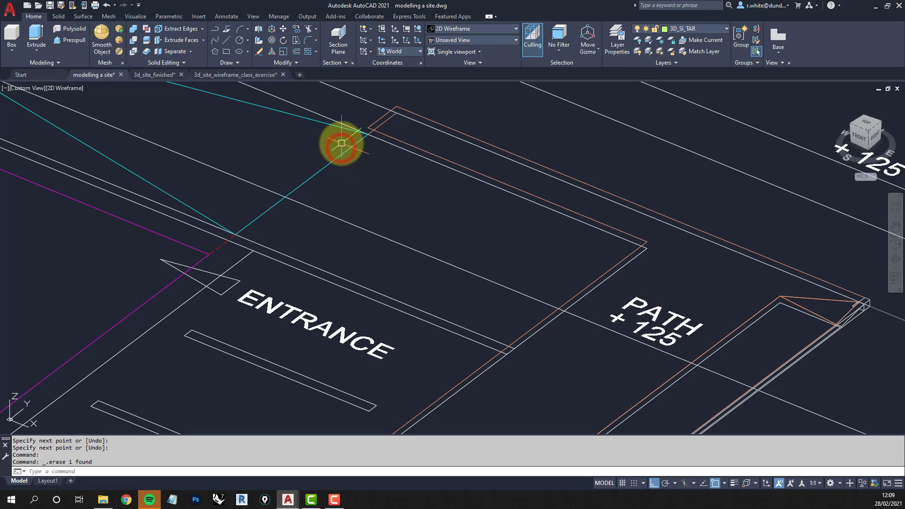
- Draw a polyline from the path kerb's raised corner across the track to above the cyan line's end, and along the entrance side to the path
left_click(215, 29)
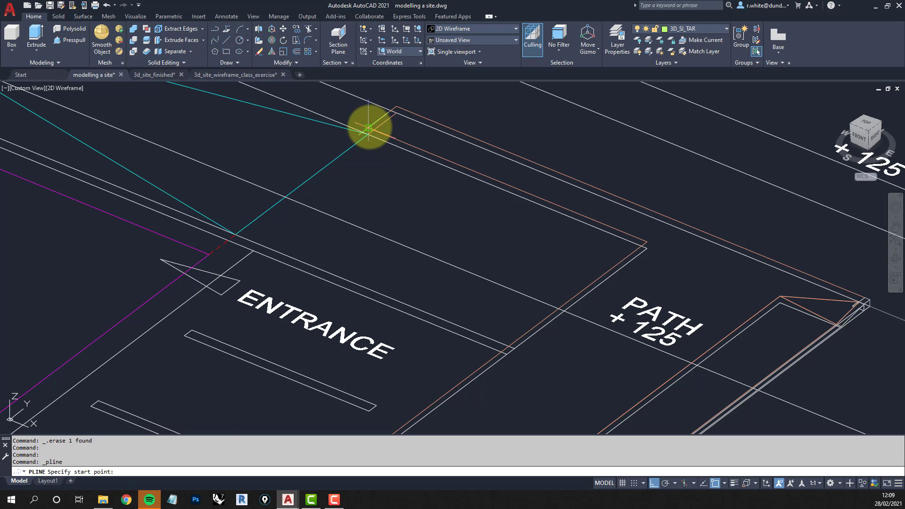
left_click(368, 127)
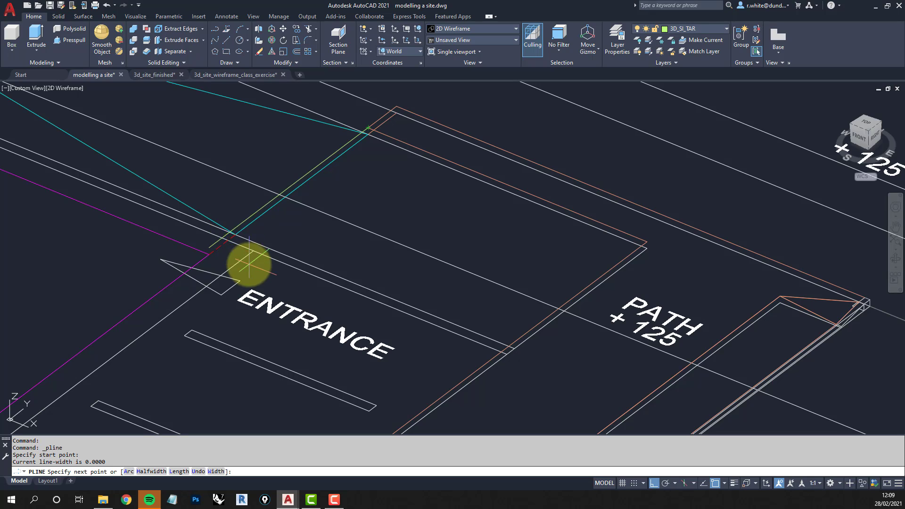
left_click(235, 229)
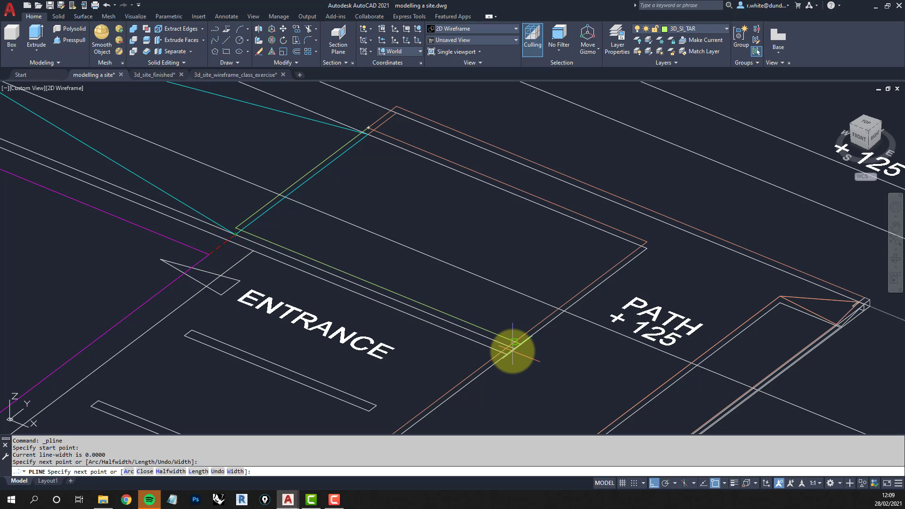
left_click(514, 345)
right_click(513, 347)
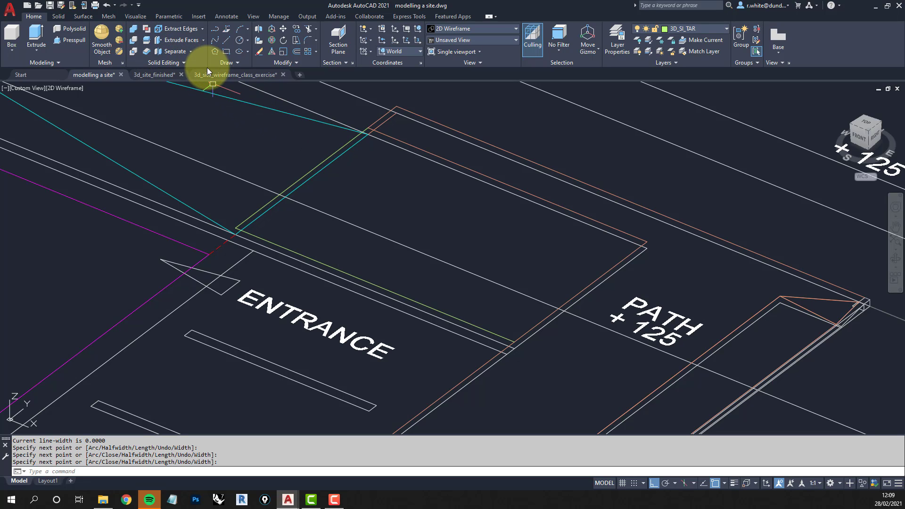
- Draw a four-sided 3D face over the lower track area, using the polyline's three vertices and the raised inside corner of the +125 path
type("F")
key("Return")
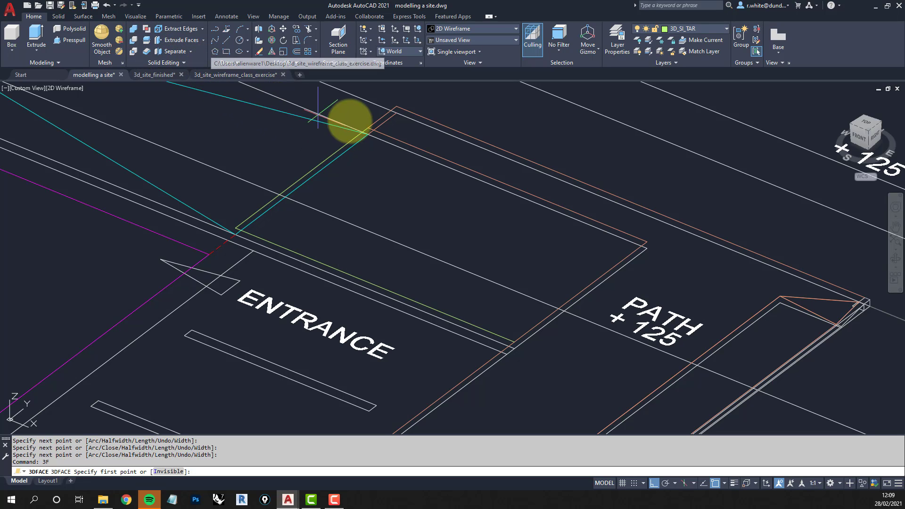
left_click(368, 127)
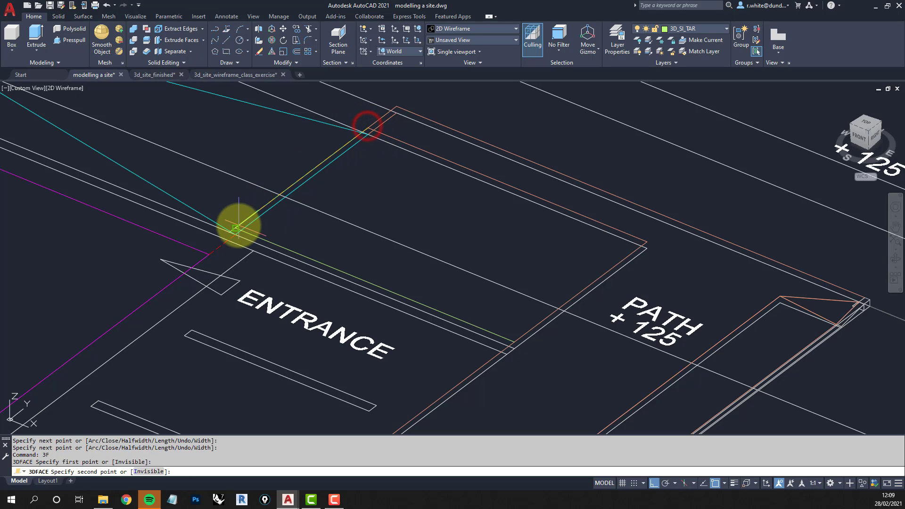
left_click(236, 228)
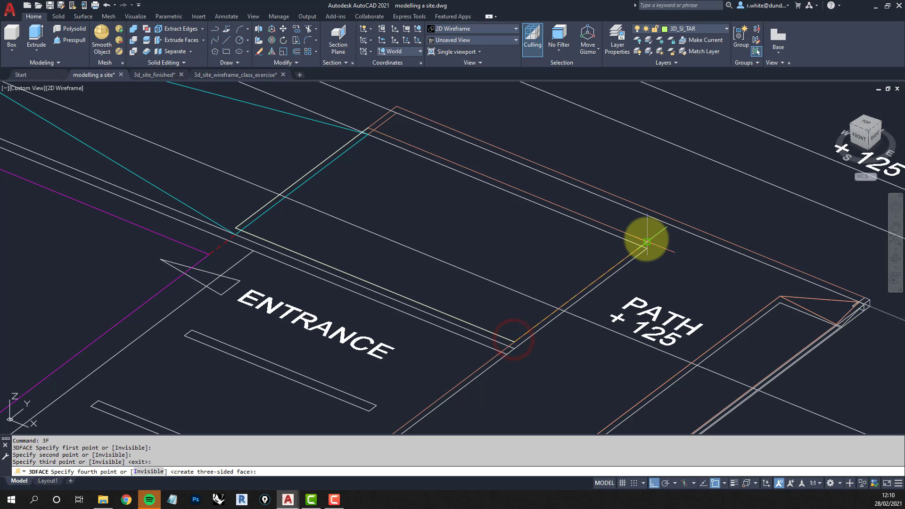
left_click(648, 242)
key("Return")
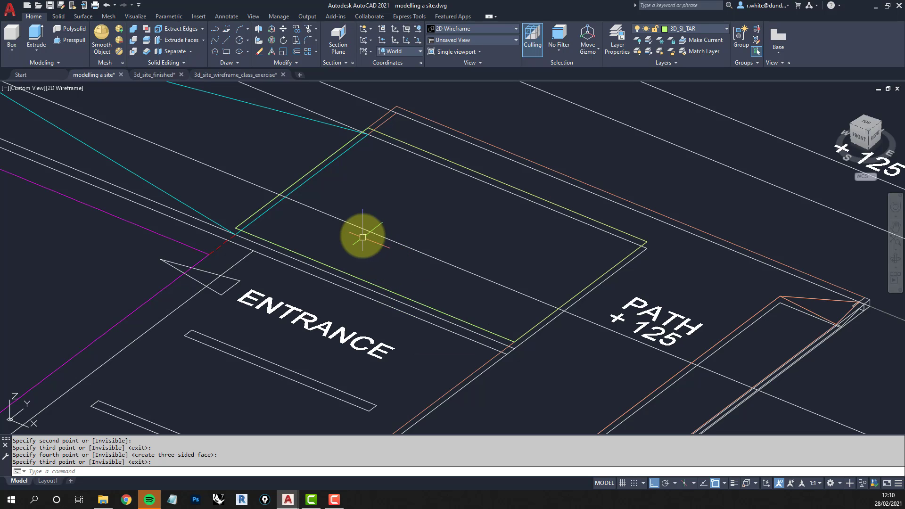
- Draw a short two-point sample polyline within the lower track area near the entrance on the 3D_SI_TAR layer
scroll(417, 252, "down", 5)
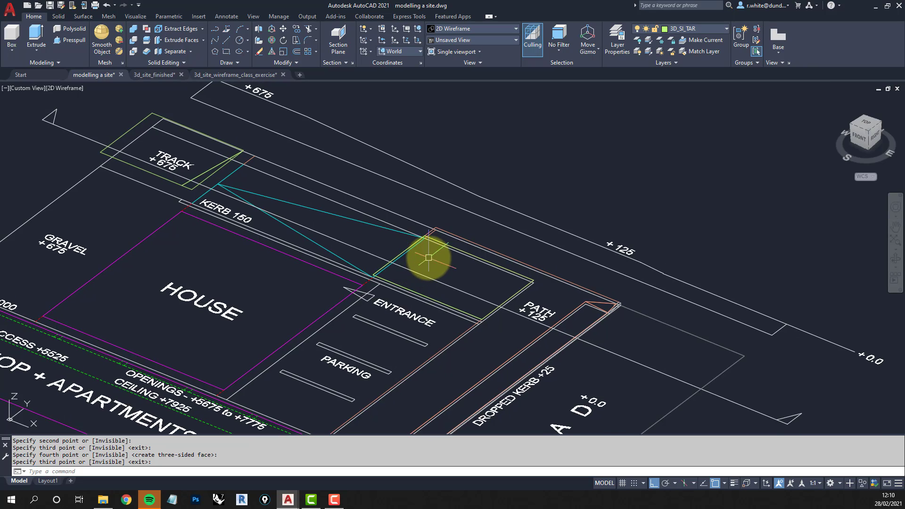
scroll(428, 258, "up", 2)
key("Escape")
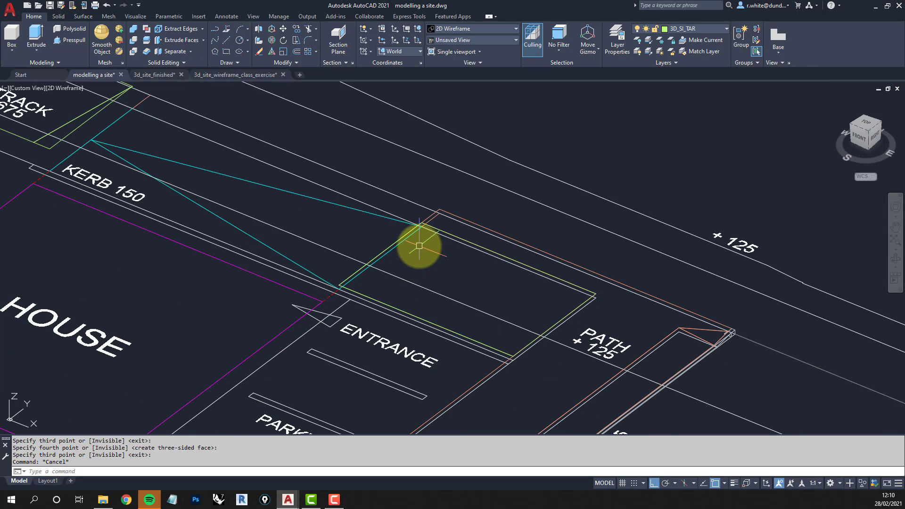
type("PL")
key("Return")
left_click(434, 258)
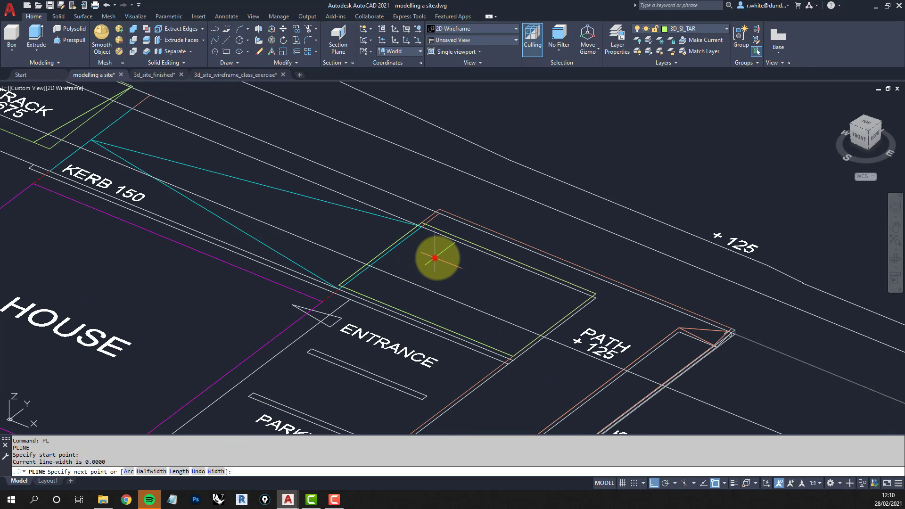
left_click(469, 276)
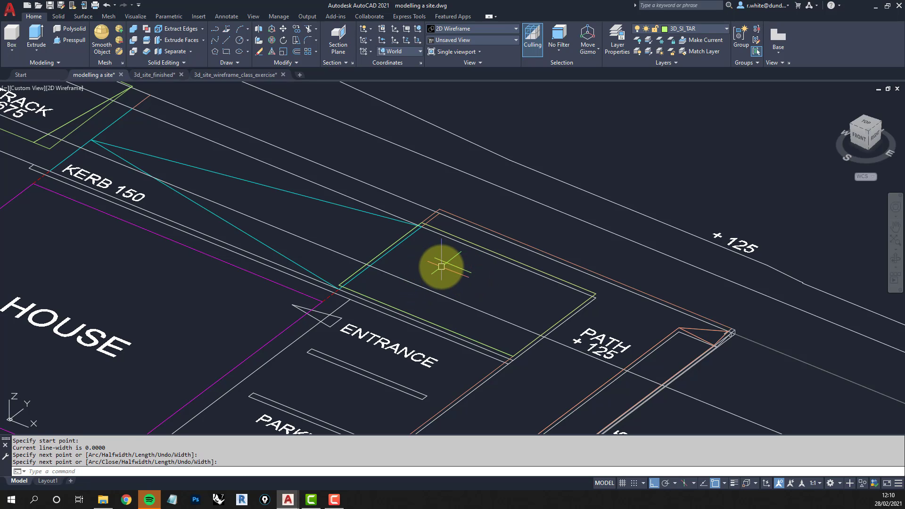
- Filter-select all 3D_SI_TAR polylines matching the short sample with SSX and erase that previous selection
key("Return")
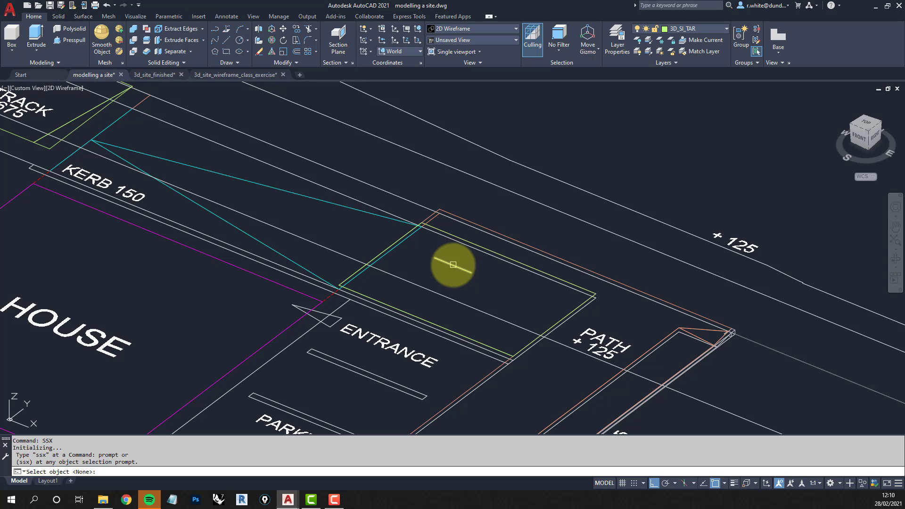
left_click(453, 265)
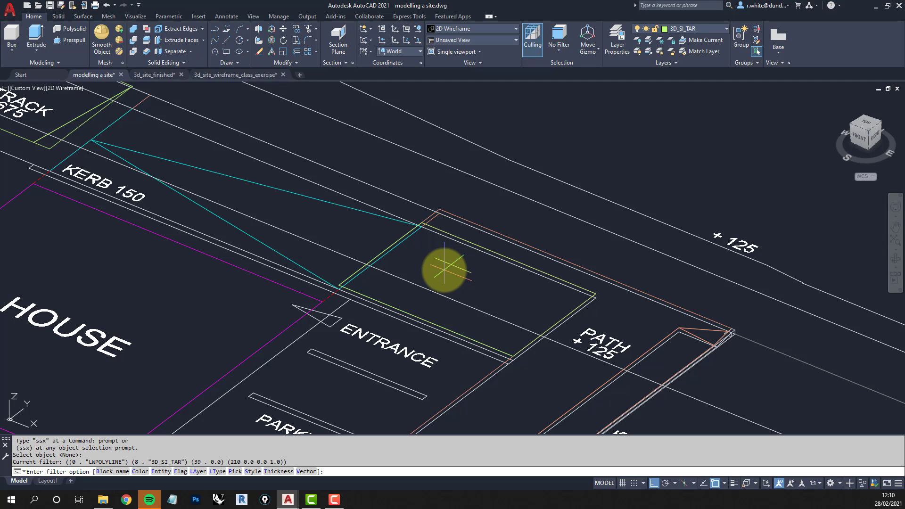
key("Return")
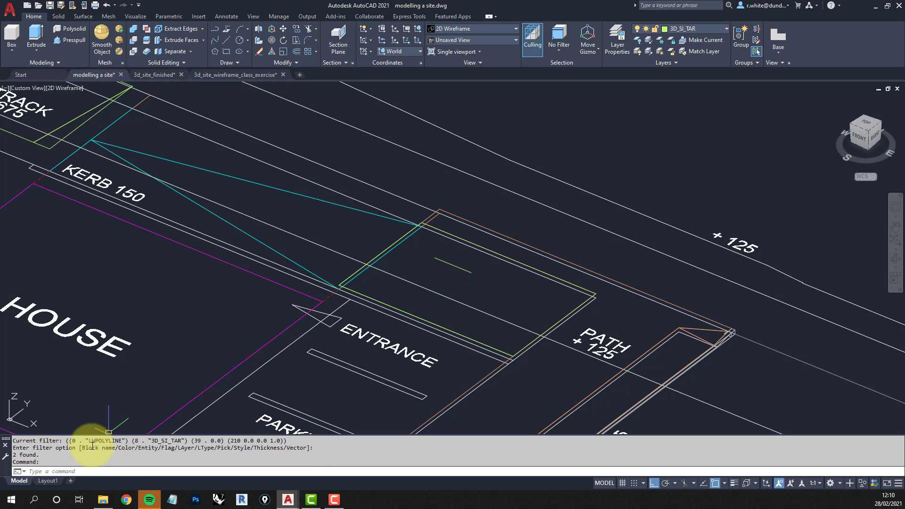
left_click_drag(40, 457, 11, 442)
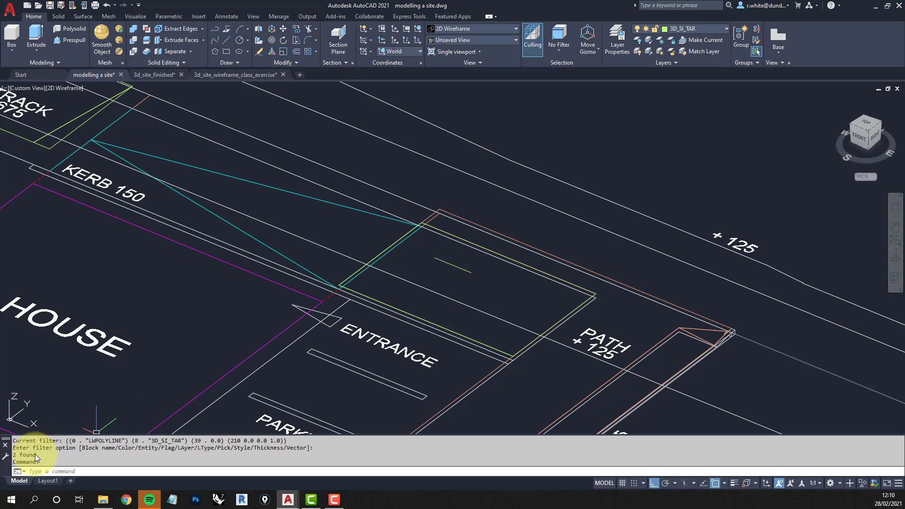
key("Escape")
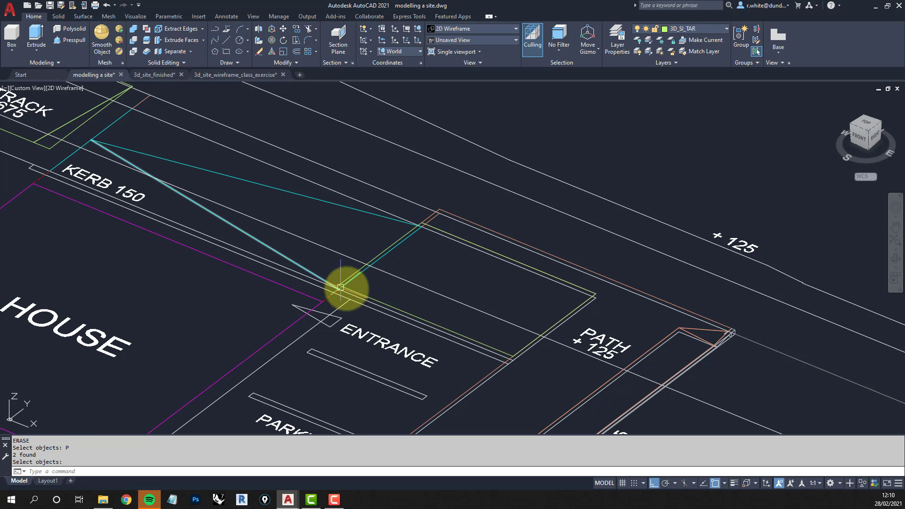
- Draw a four-sided sloping 3D face joining the near edge of the raised +675 track to the adjacent edge of the lower track
mouse_move(373, 236)
middle_mouse_down()
mouse_move(390, 256)
mouse_move(493, 285)
mouse_move(466, 295)
mouse_move(461, 245)
mouse_move(461, 271)
mouse_move(386, 168)
middle_mouse_up()
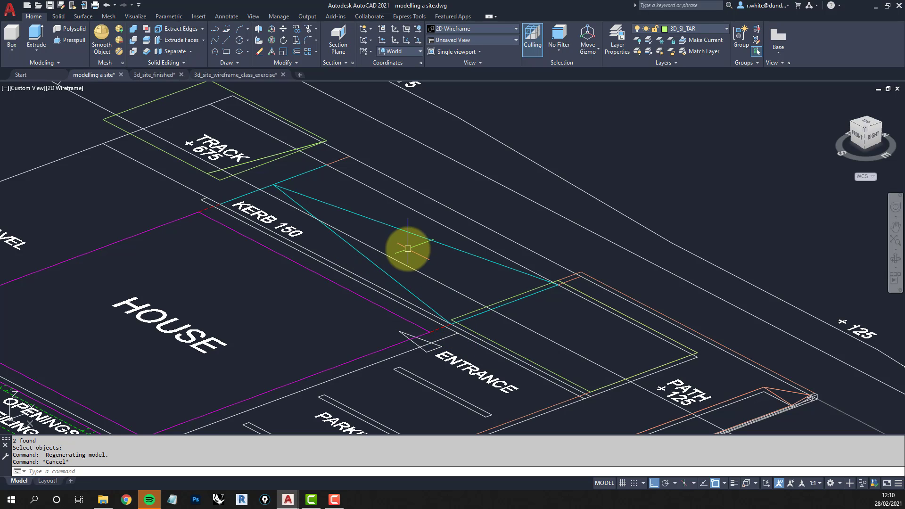
key("Return")
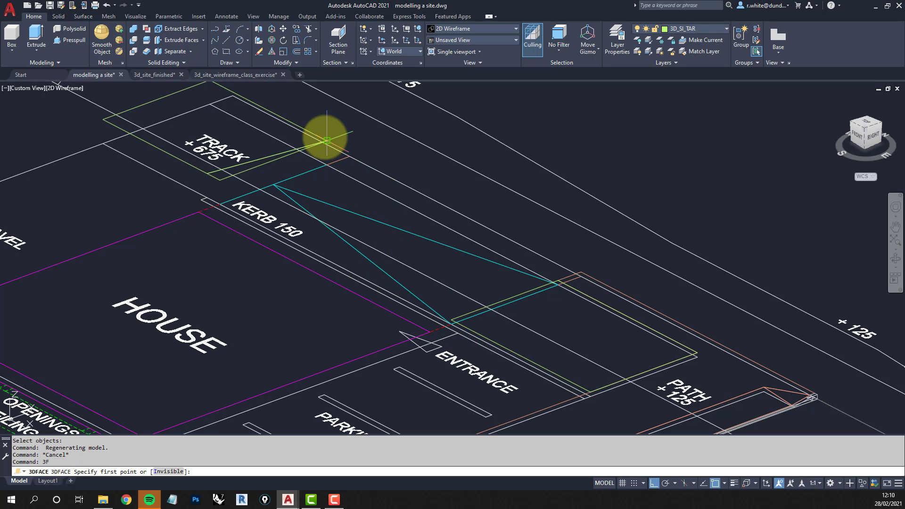
left_click(327, 140)
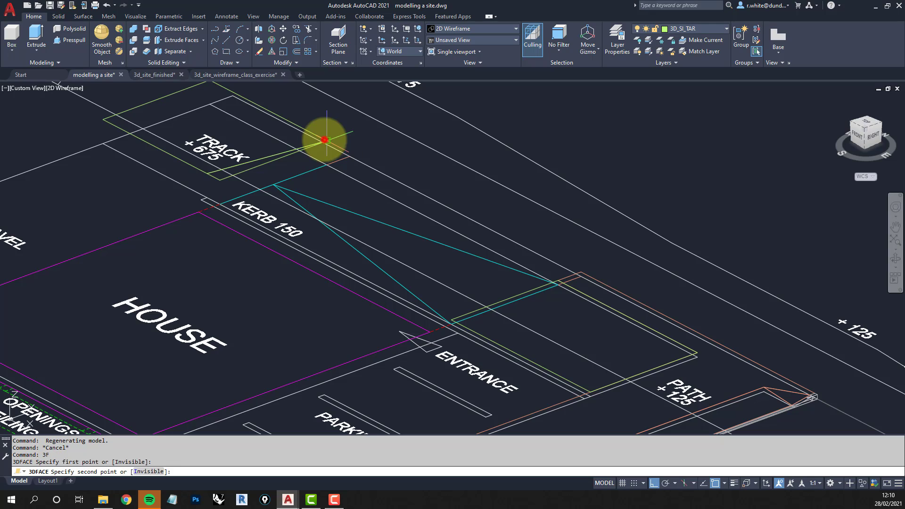
left_click(227, 178)
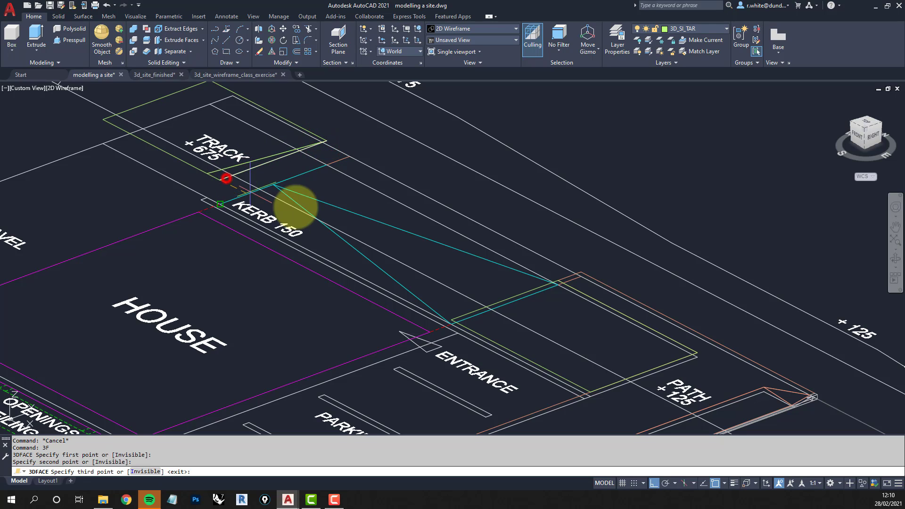
left_click(451, 319)
left_click(557, 278)
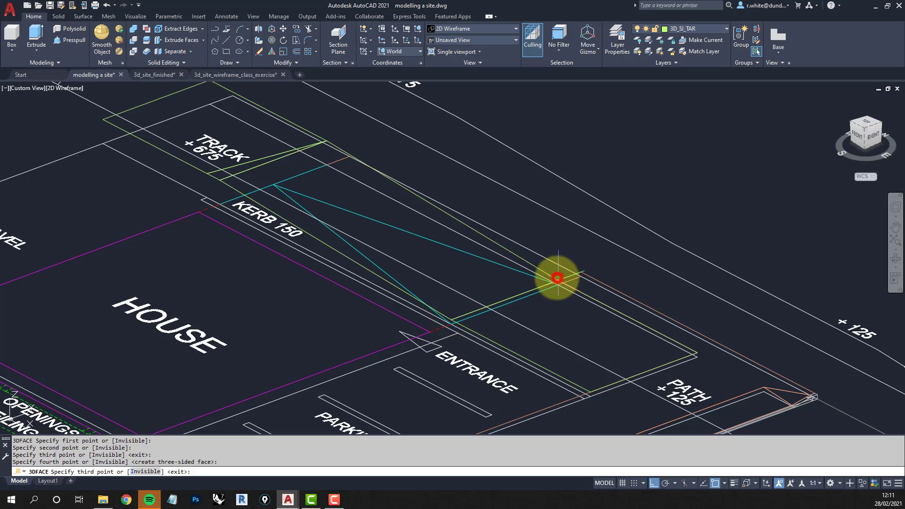
key("Return")
- Display the model as Shaded with edges and examine the sloping face between the two track levels from the opposite side
middle_click_drag(414, 228, 305, 198, "shift")
left_click(66, 88)
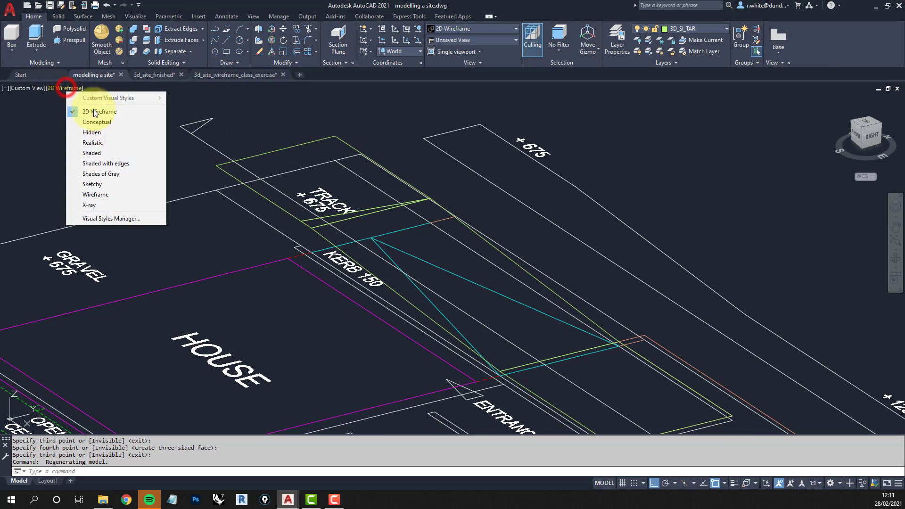
left_click(111, 163)
middle_click_drag(384, 241, 565, 302, "shift")
middle_click_drag(564, 301, 359, 229)
scroll(463, 182, "down", 2)
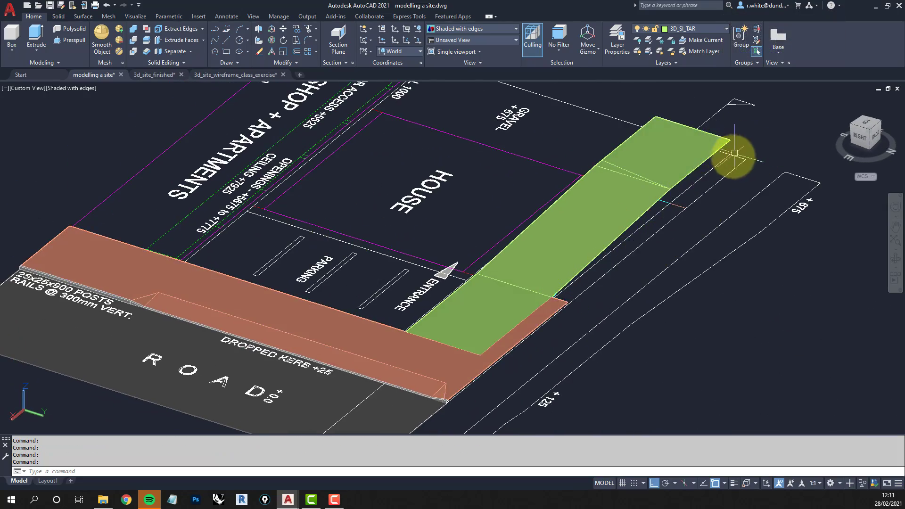
middle_click_drag(731, 151, 606, 176)
scroll(608, 179, "up", 4)
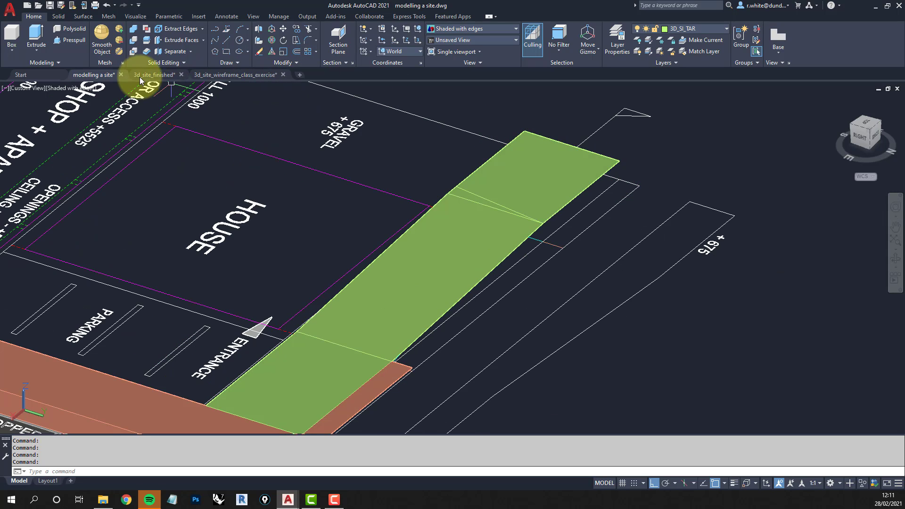
key("Escape")
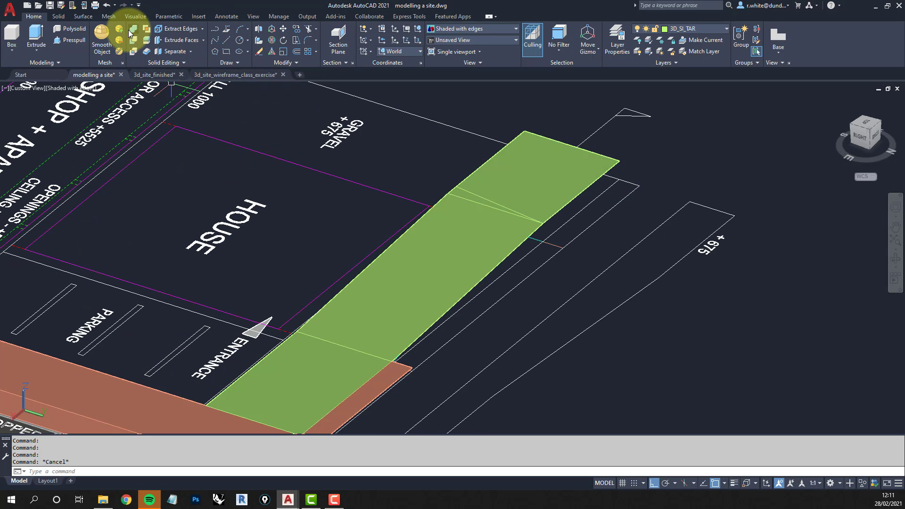
- Restore the 2D Wireframe display and draw a polyline from the +675 track's far outer corner, in line with its end edge, to the outer boundary line
left_click(62, 92)
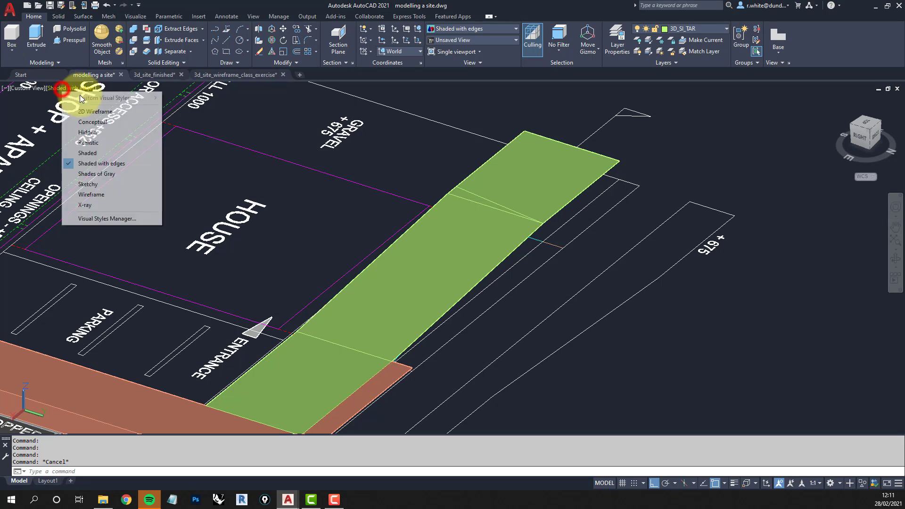
left_click(99, 114)
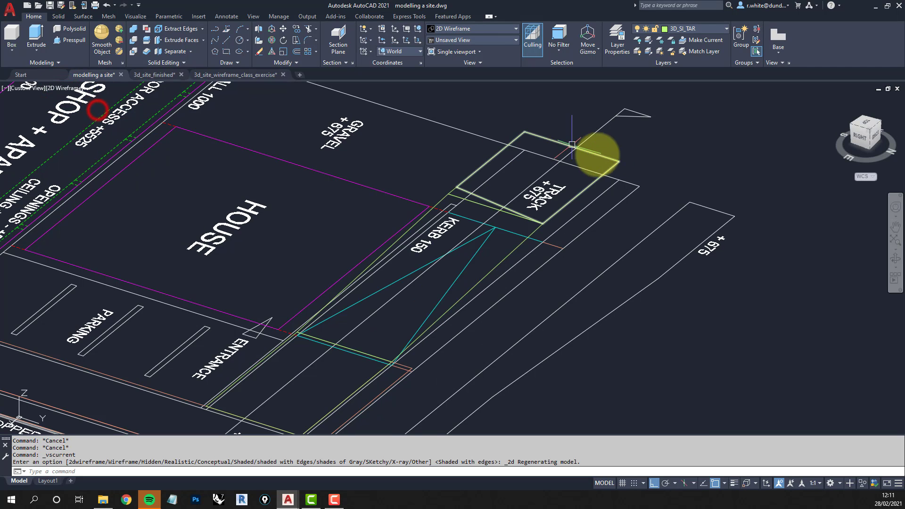
left_click(216, 31)
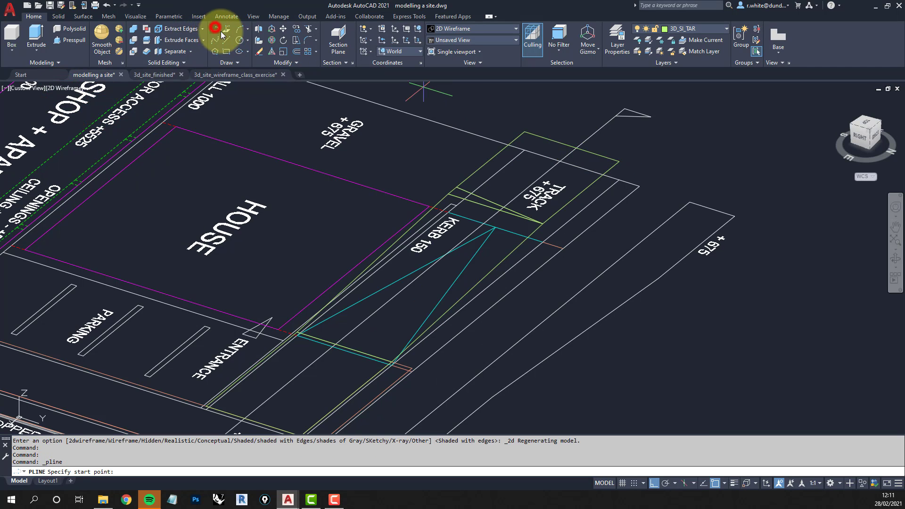
left_click(622, 163)
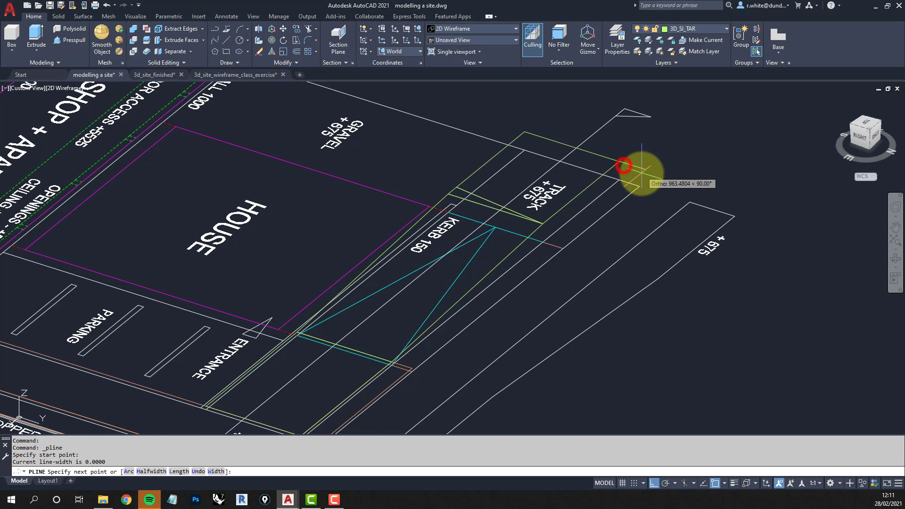
left_click(639, 184)
scroll(578, 244, "up", 2)
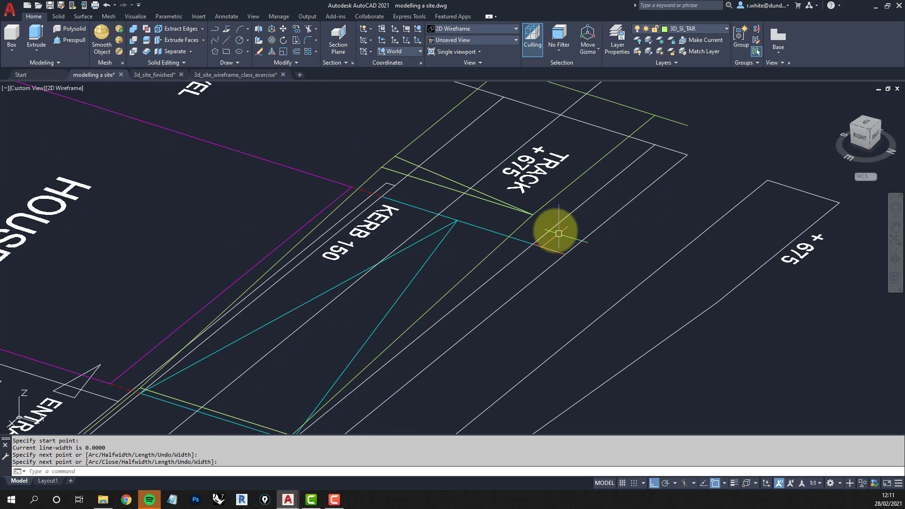
key("Return")
- Draw a matching polyline from the +675 track's near outer corner outward, level with the end of the ground-level cross line
key("Return")
left_click(533, 216)
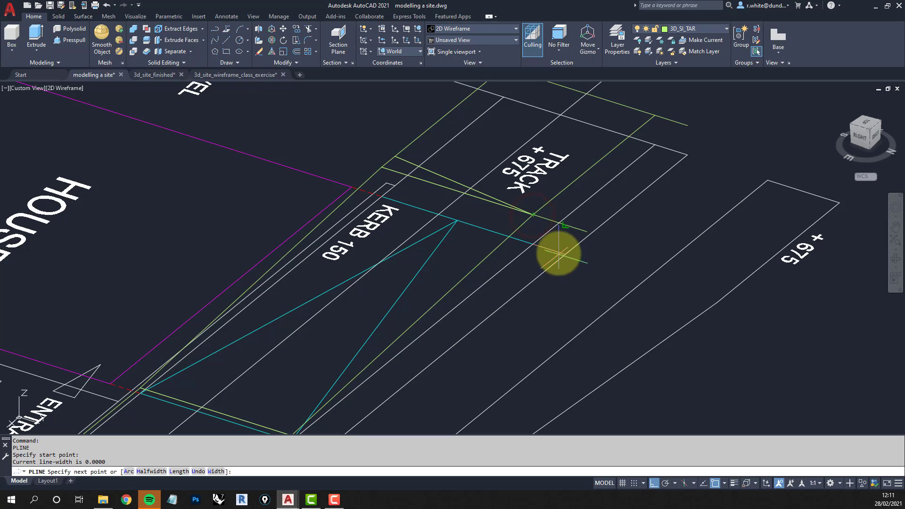
left_click(567, 255)
key("Return")
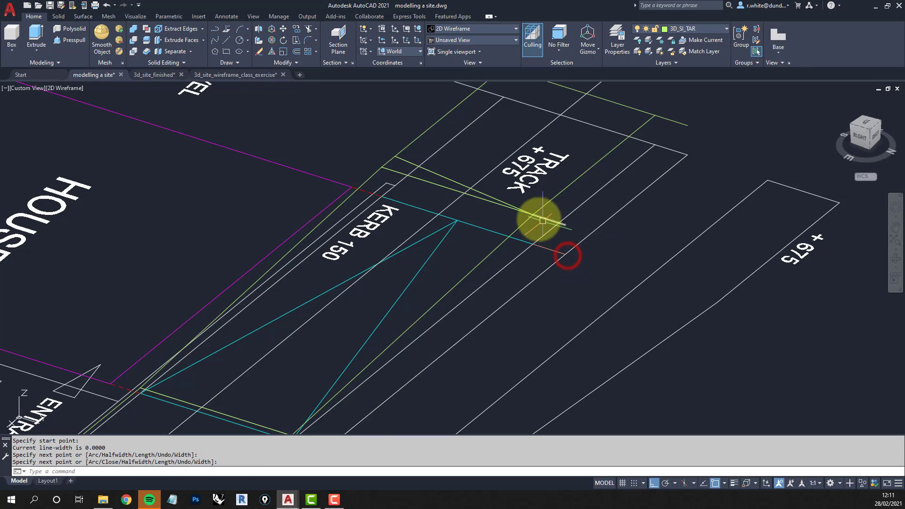
- Make 3D_SI_PAVEMENT the current layer by matching the existing path edge beside the lower track
scroll(584, 215, "down", 3)
scroll(607, 196, "up", 3)
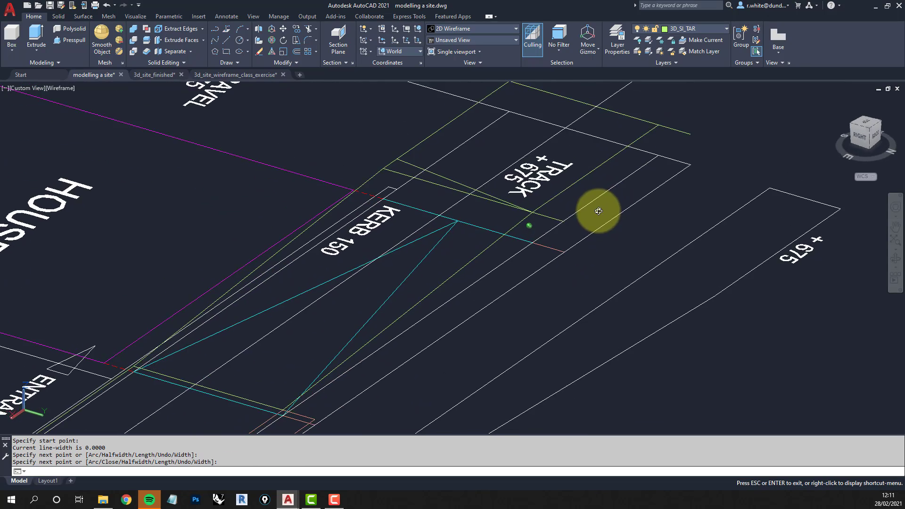
middle_click_drag(619, 154, 566, 228, "shift")
scroll(561, 191, "down", 2)
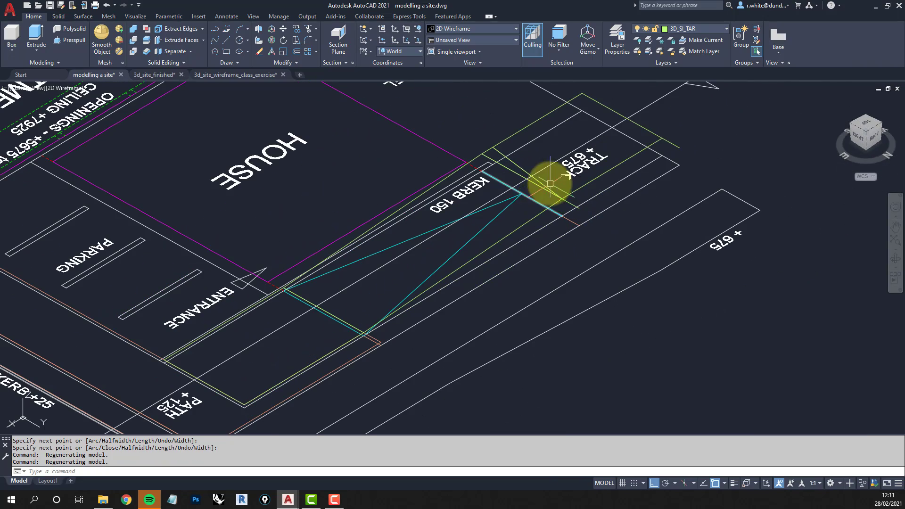
left_click(707, 40)
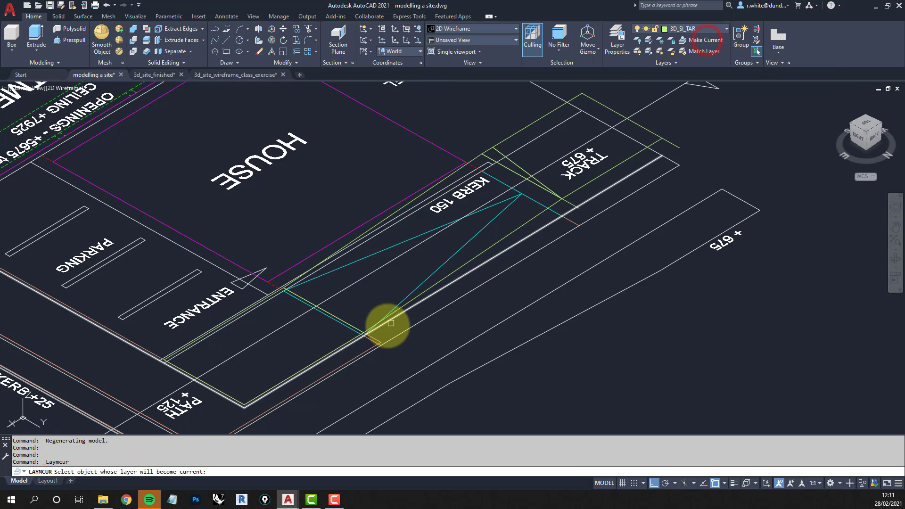
left_click(378, 339)
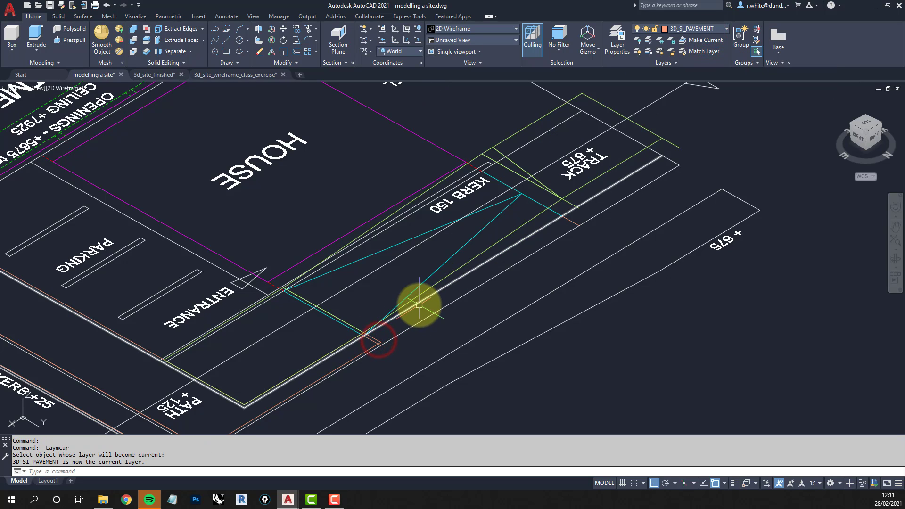
- Draw a four-sided sloping 3D face along the ramp's outer side, from the near +675 polyline down to the path's raised corner
type("3F")
key("Return")
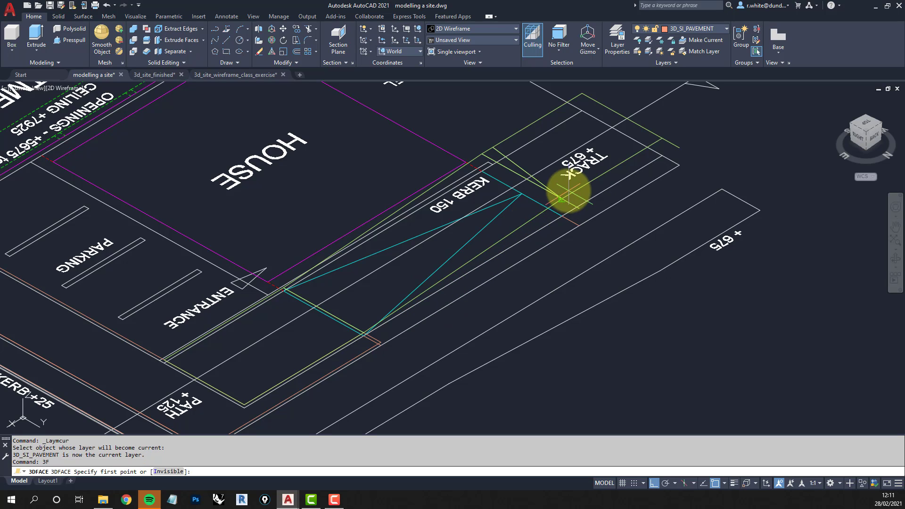
left_click(577, 208)
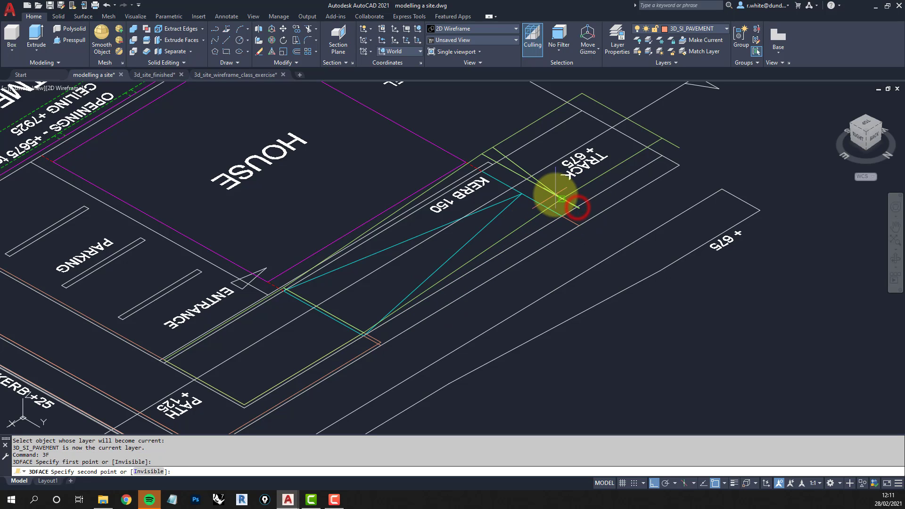
left_click(561, 198)
left_click(370, 329)
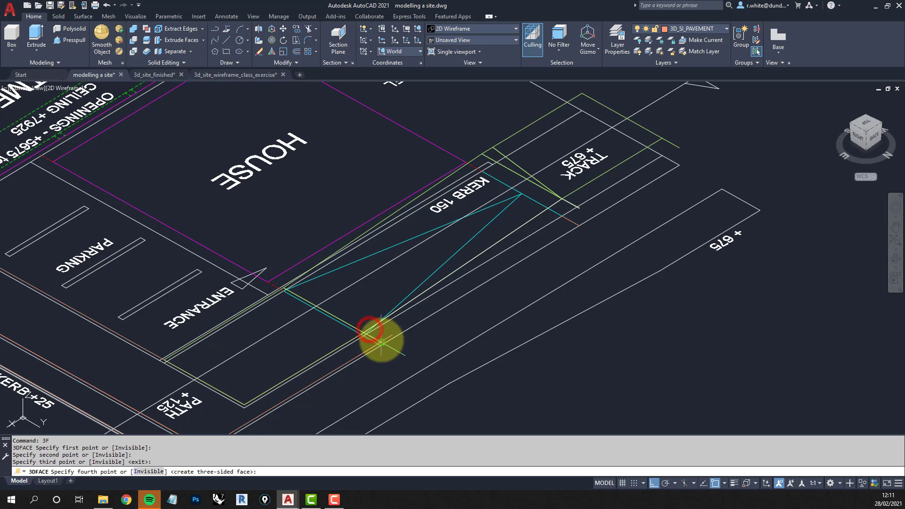
left_click(382, 342)
key("Return")
- Draw a four-sided 3D face beside the +675 track's outer edge, spanning between the two outward polylines at its ends
key("Return")
left_click(662, 142)
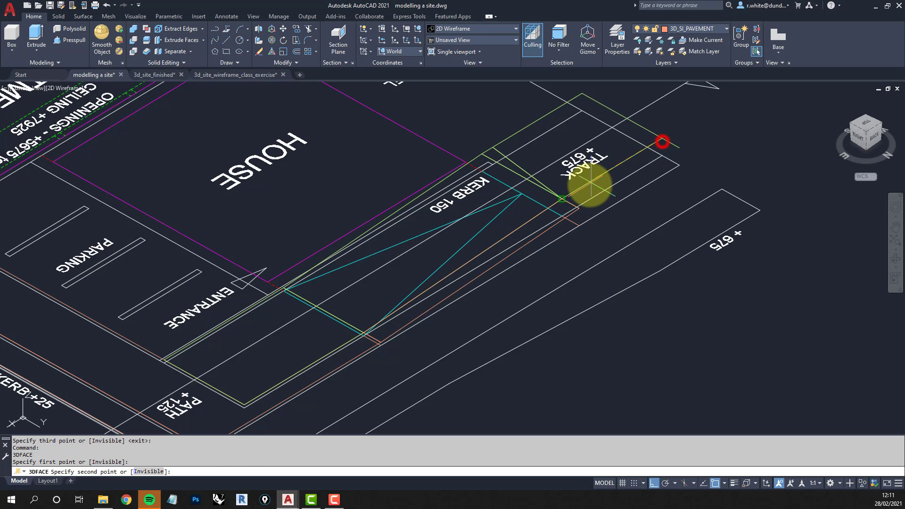
left_click(574, 191)
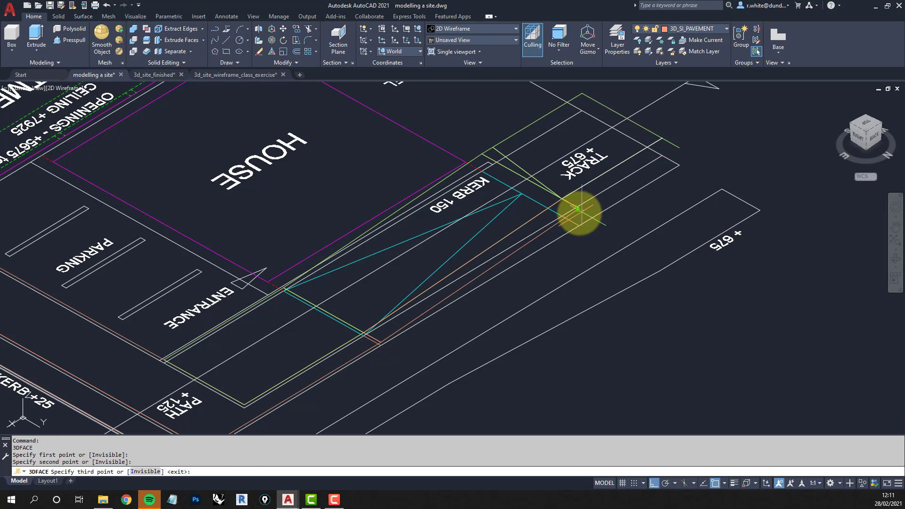
scroll(588, 209, "up", 4)
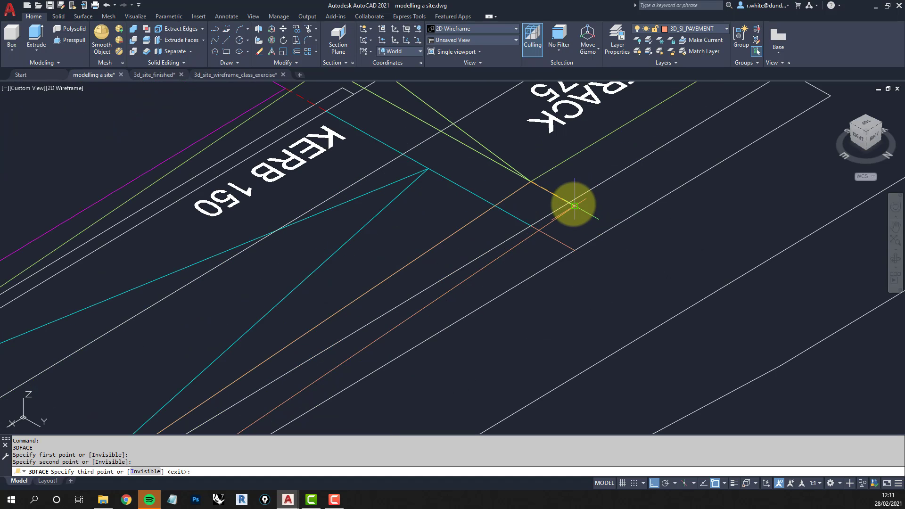
left_click(574, 205)
scroll(651, 176, "down", 2)
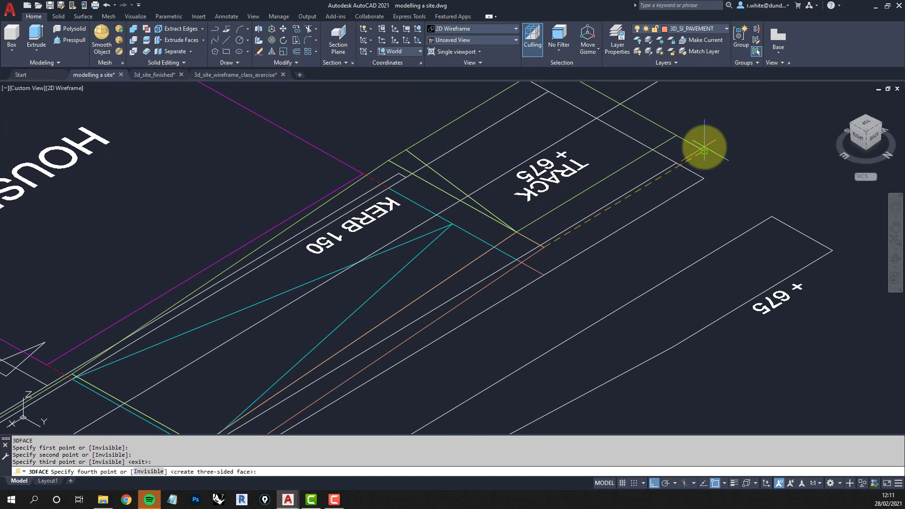
left_click(704, 147)
scroll(704, 148, "down", 4)
key("Return")
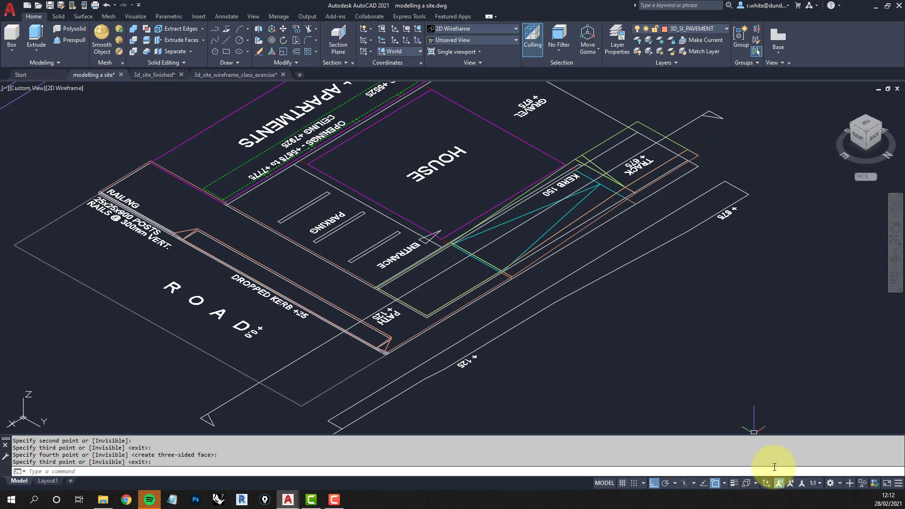
- Turn off the Perpendicular object snap
left_click(725, 484)
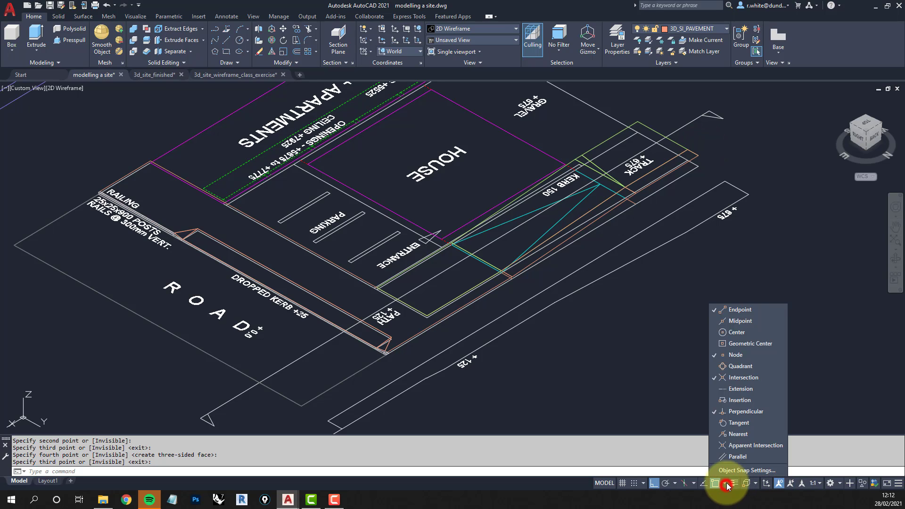
left_click(736, 411)
left_click(598, 330)
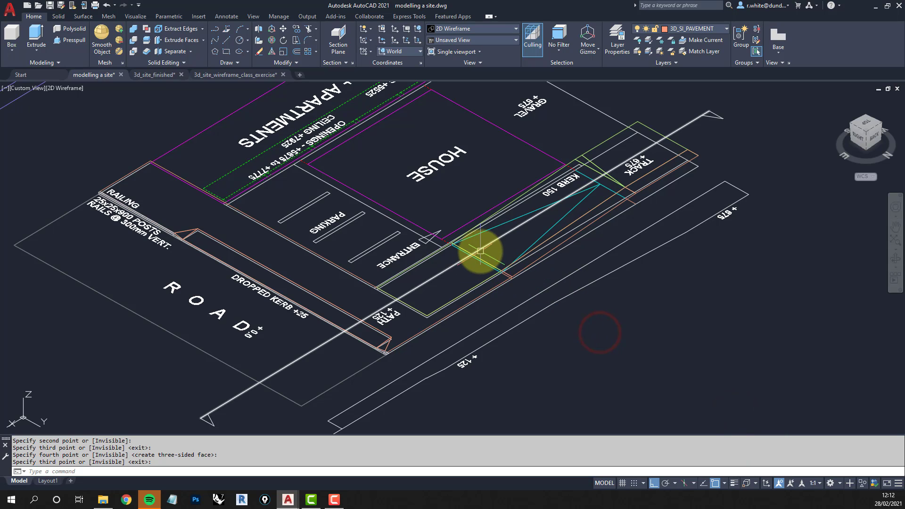
- Display the model as Shaded with edges and inspect the track, ramp and pavement surfaces from several directions
left_click(63, 90)
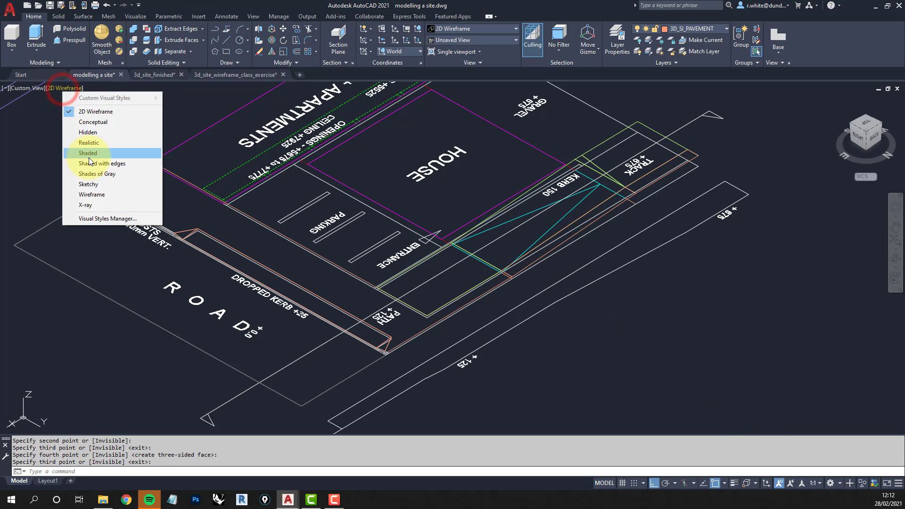
left_click(87, 157)
middle_click_drag(518, 260, 618, 198, "shift")
middle_click_drag(460, 239, 588, 234, "shift")
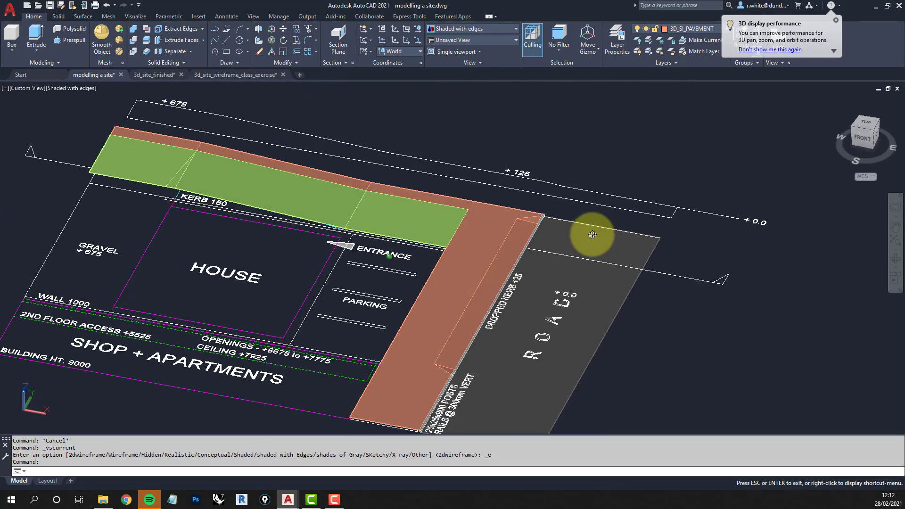
middle_click_drag(375, 297, 434, 281, "shift")
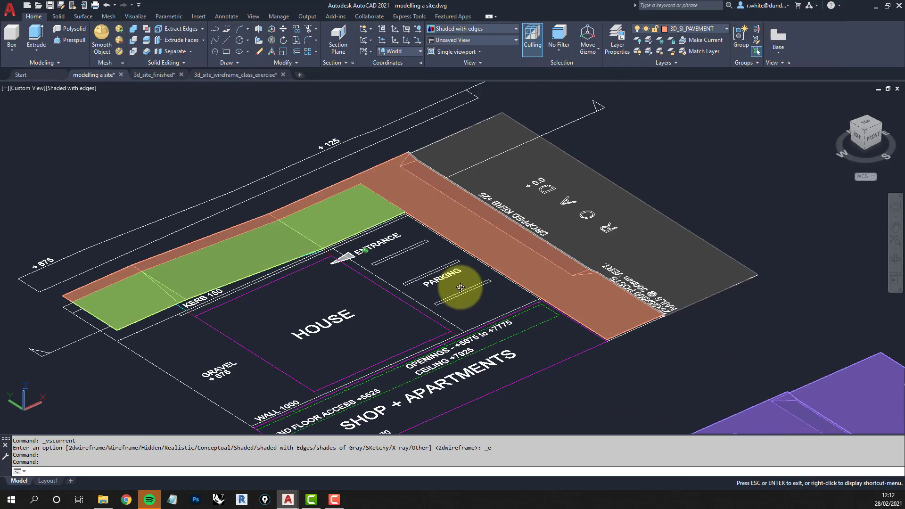
scroll(394, 242, "up", 2)
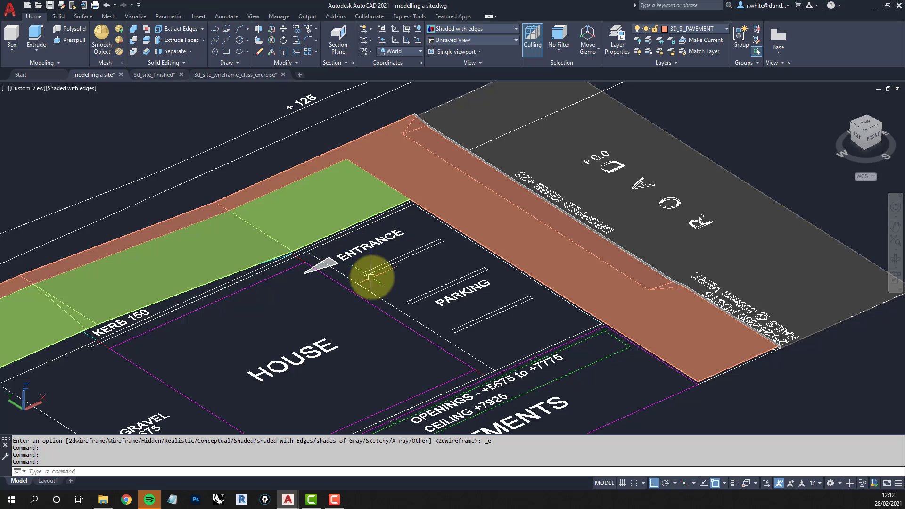
- Make 3D_SI_PARKING the current layer and return the display to 2D Wireframe
left_click(724, 30)
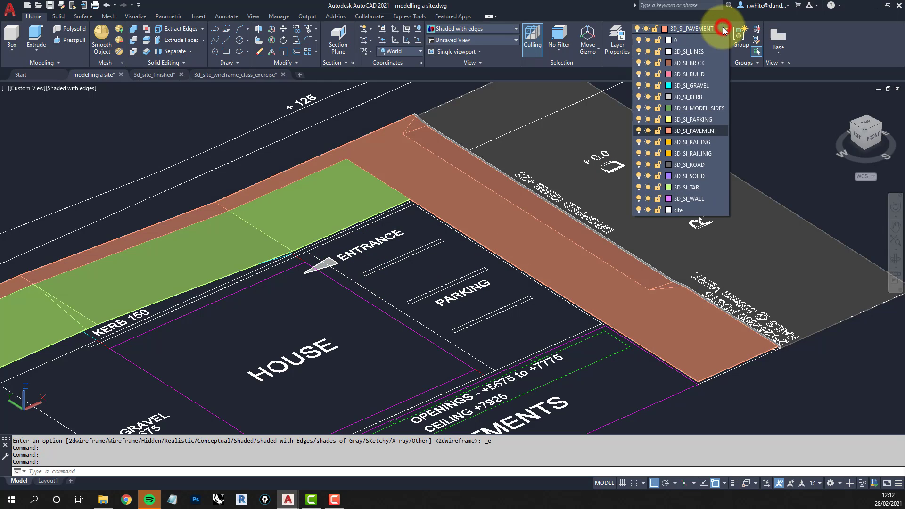
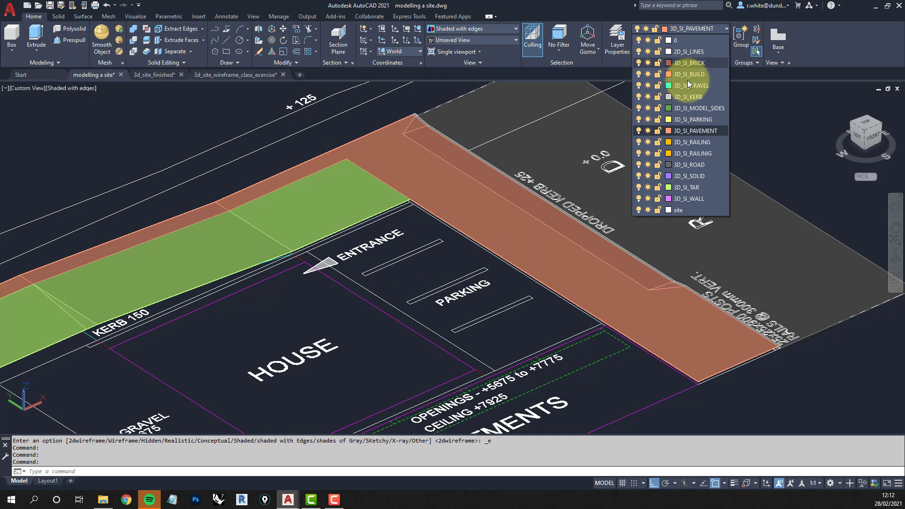
left_click(695, 120)
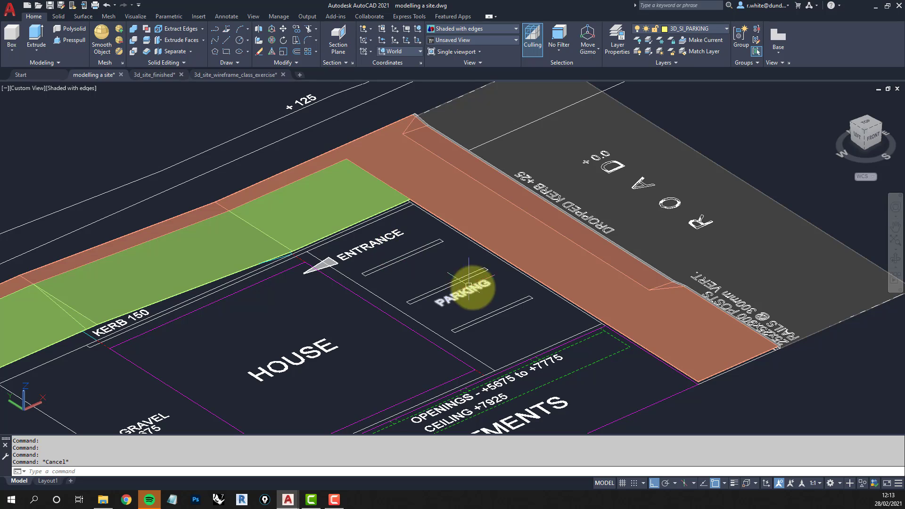
type("L")
key("Return")
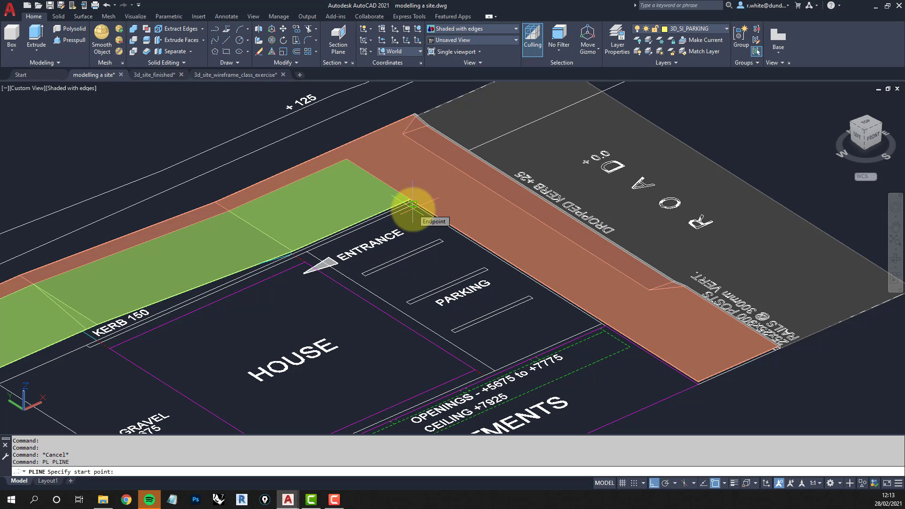
left_click(79, 88)
left_click(110, 109)
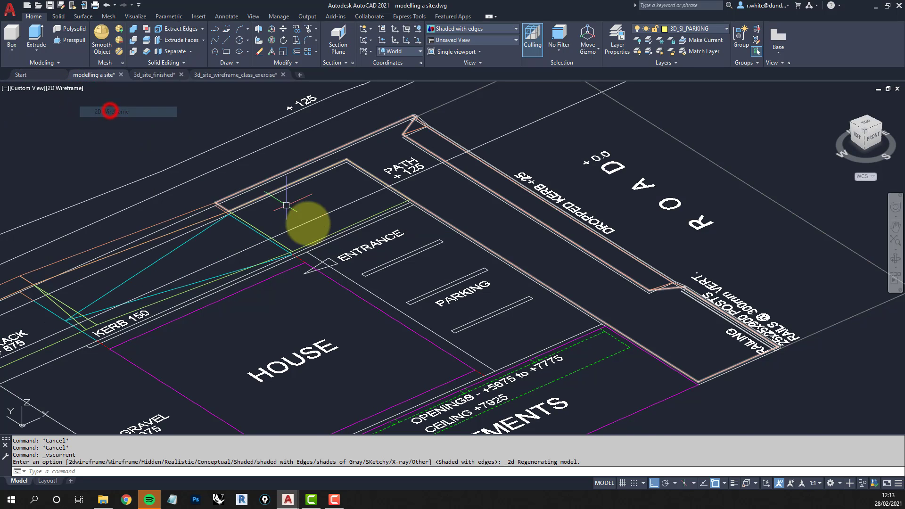
scroll(385, 232, "up", 3)
key("Escape")
key("Escape")
- Draw a closed four-cornered polyline around the boundary of the entrance and parking area
type("P")
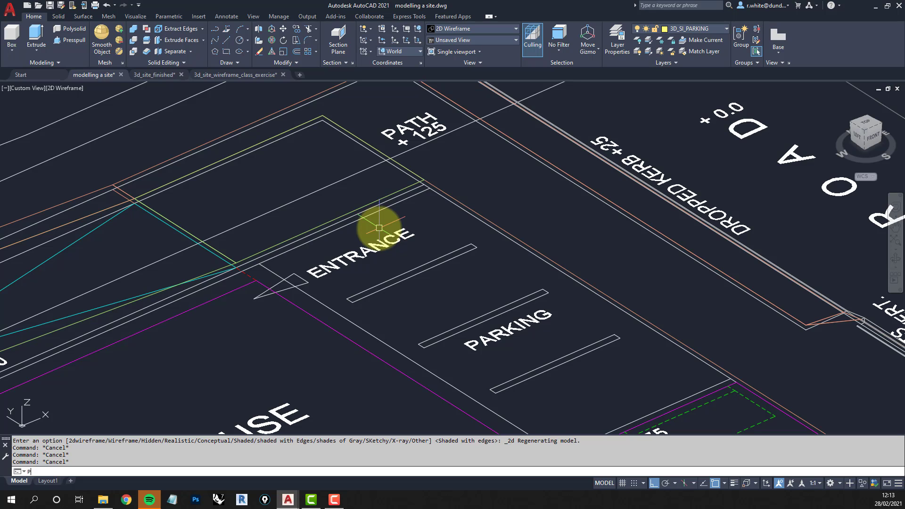
type("L")
key("Return")
left_click(428, 187)
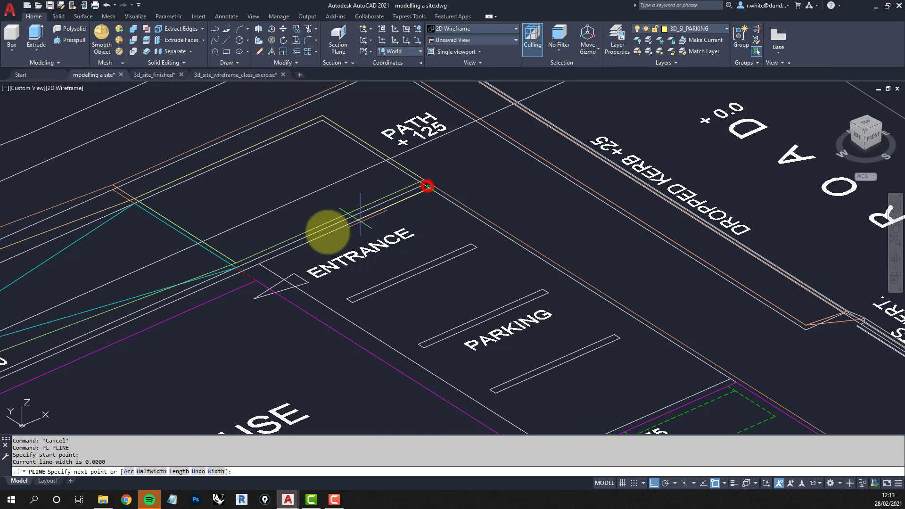
left_click(260, 264)
middle_click_drag(400, 306, 242, 158)
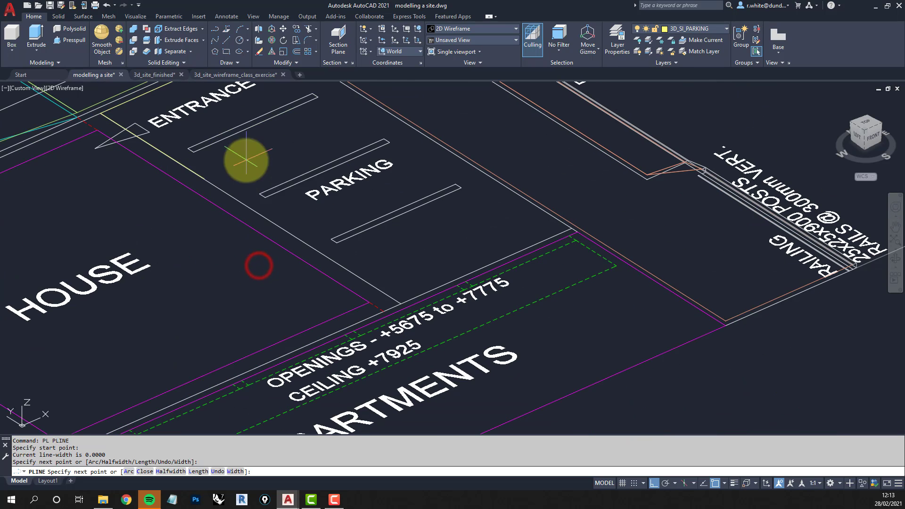
left_click(401, 304)
left_click(566, 225)
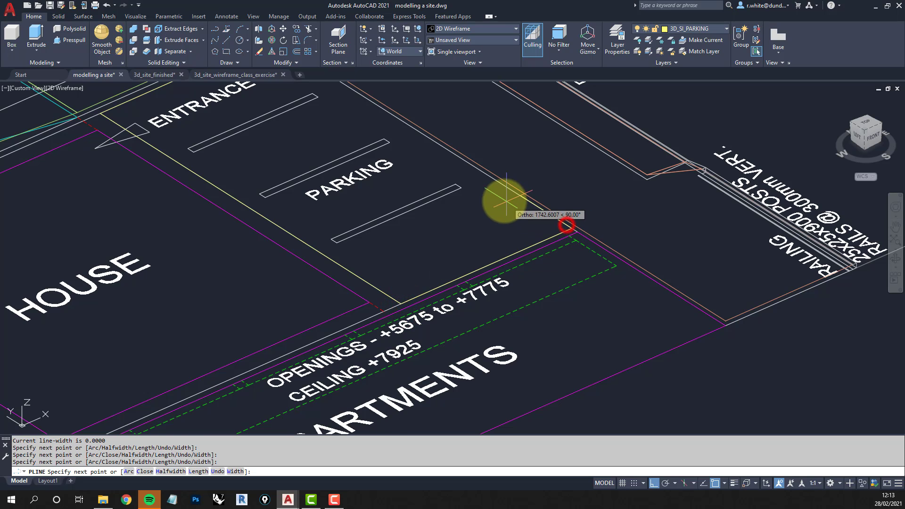
middle_click_drag(507, 200, 498, 264)
left_click(145, 471)
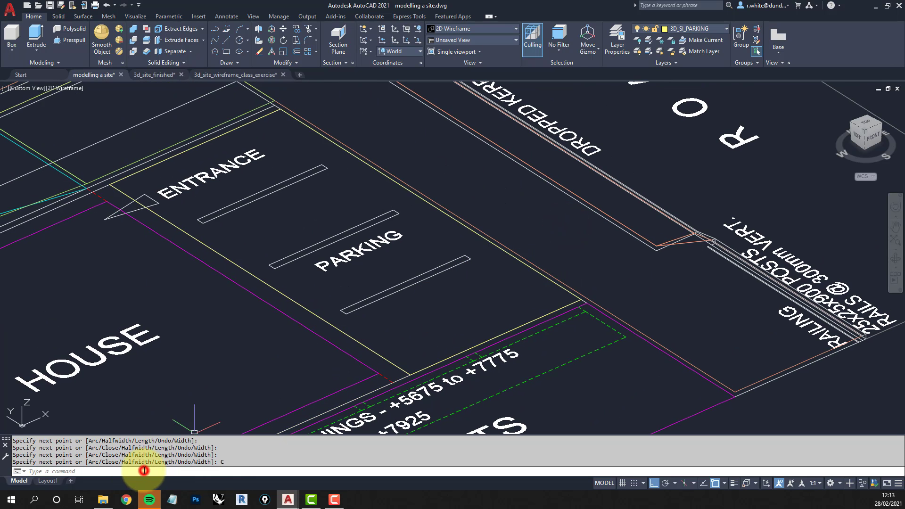
- Erase the parking strip nearest the ENTRANCE label, and undo the erasure
middle_click_drag(325, 214, 378, 217)
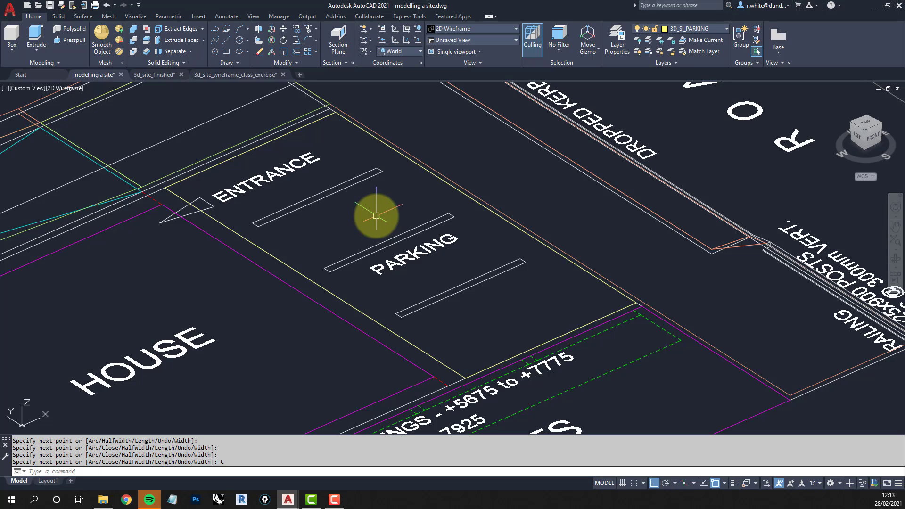
left_click(342, 189)
key("Delete")
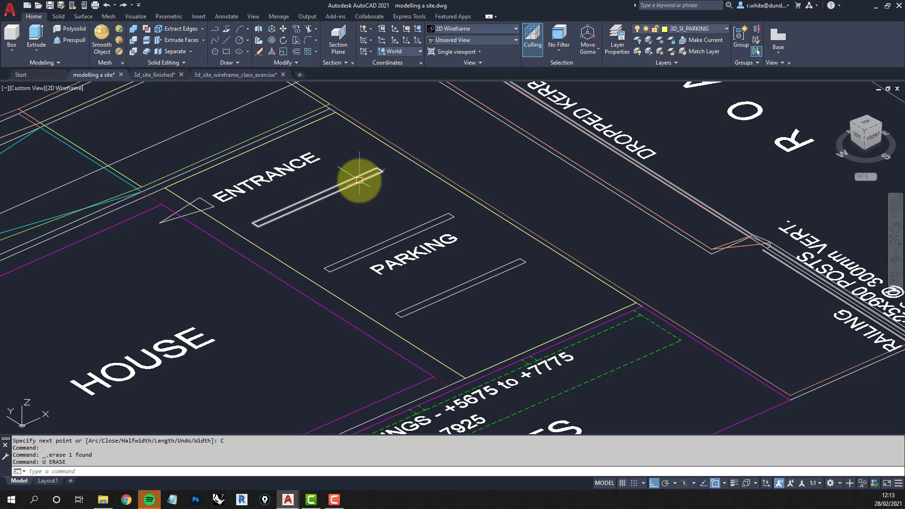
key("Escape")
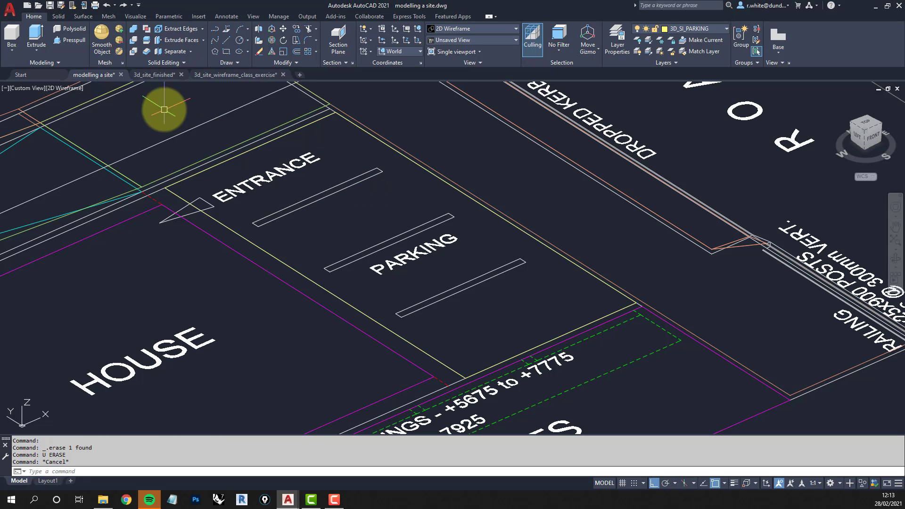
- Copy the three narrow parking strips in place, using the middle strip's end corner as both base and second point
left_click(296, 28)
left_click(304, 206)
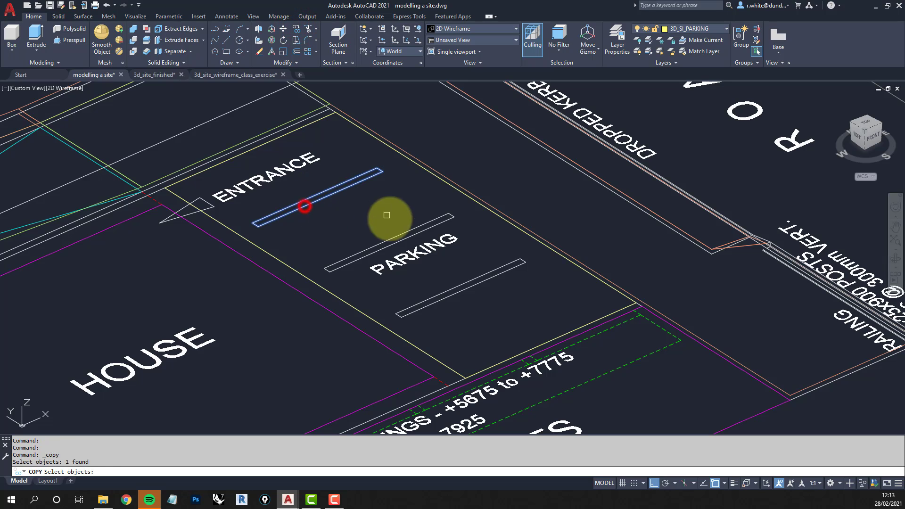
left_click(394, 239)
left_click(466, 284)
key("Return")
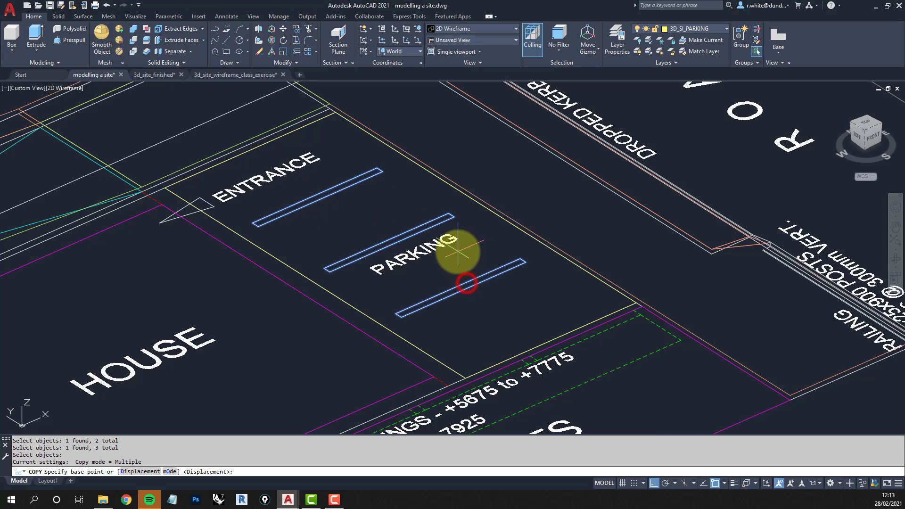
left_click(453, 217)
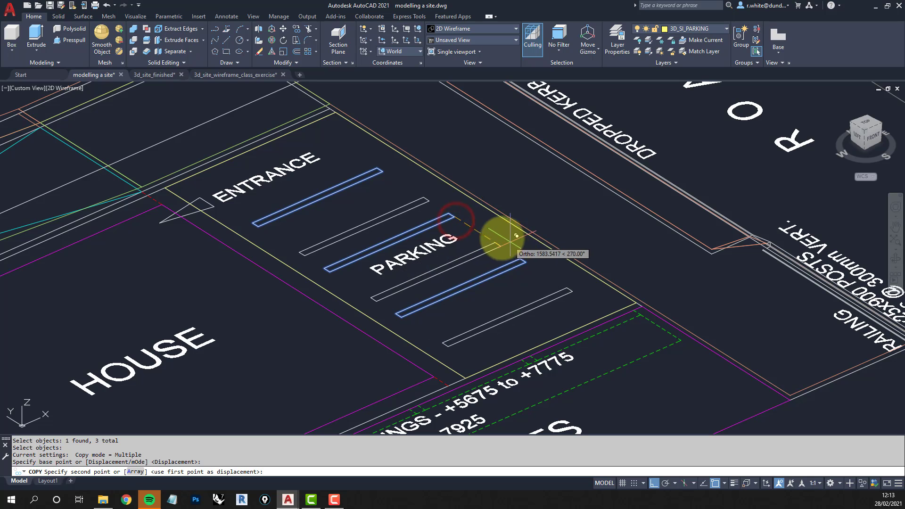
left_click(453, 217)
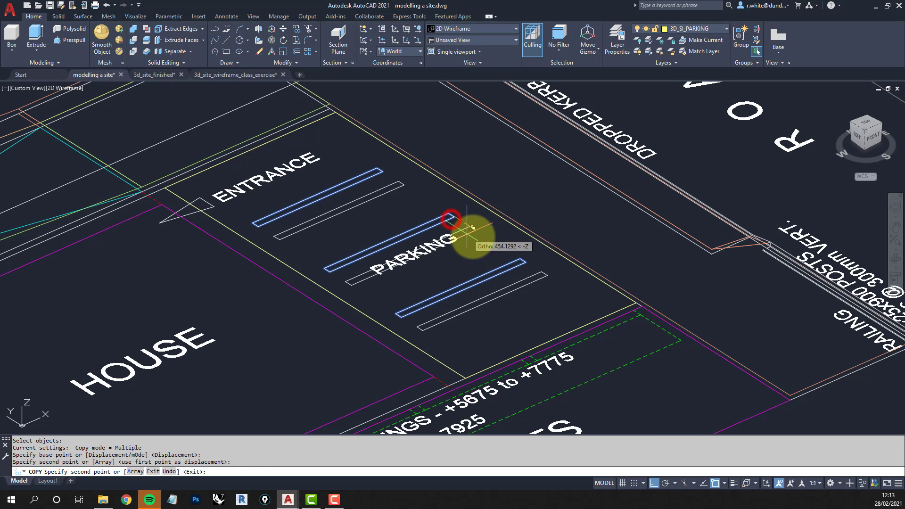
key("Return")
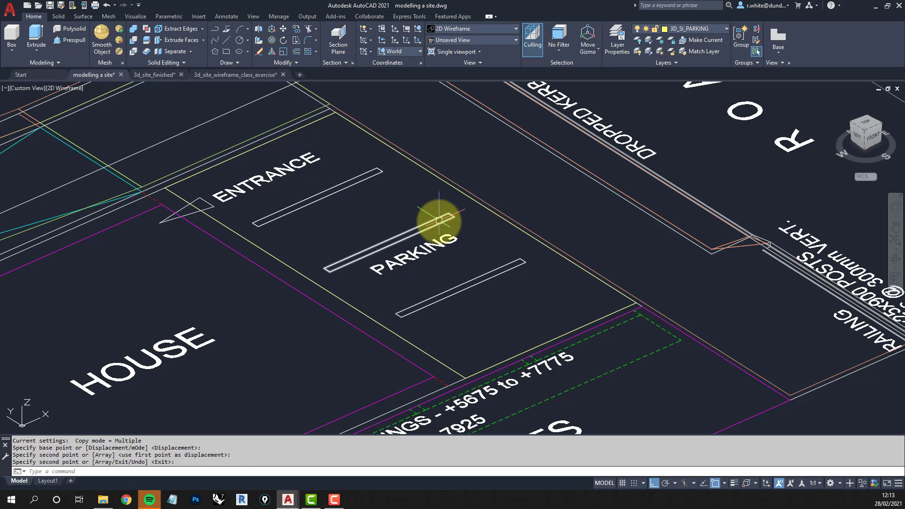
- Assign one set of the three overlapping parking strips to the 3D_SI_BRICK layer
left_click(372, 175)
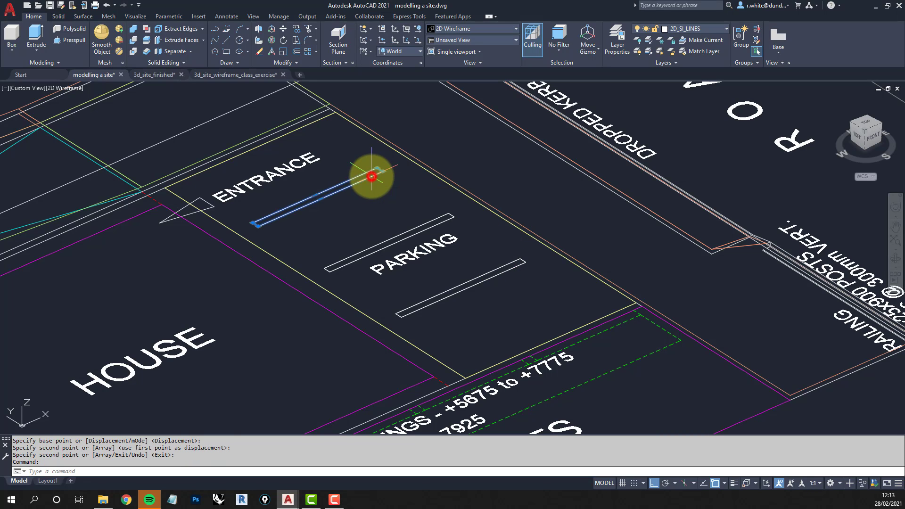
left_click(438, 217)
left_click(499, 265)
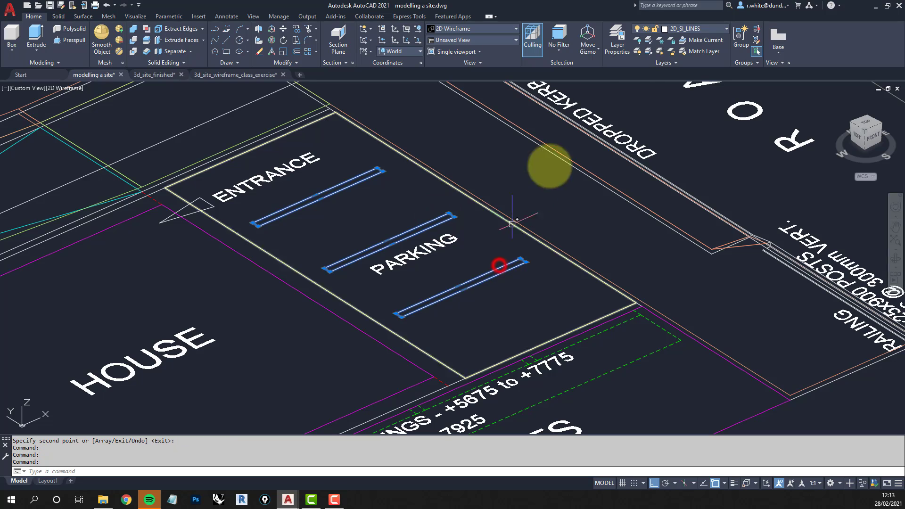
left_click(724, 29)
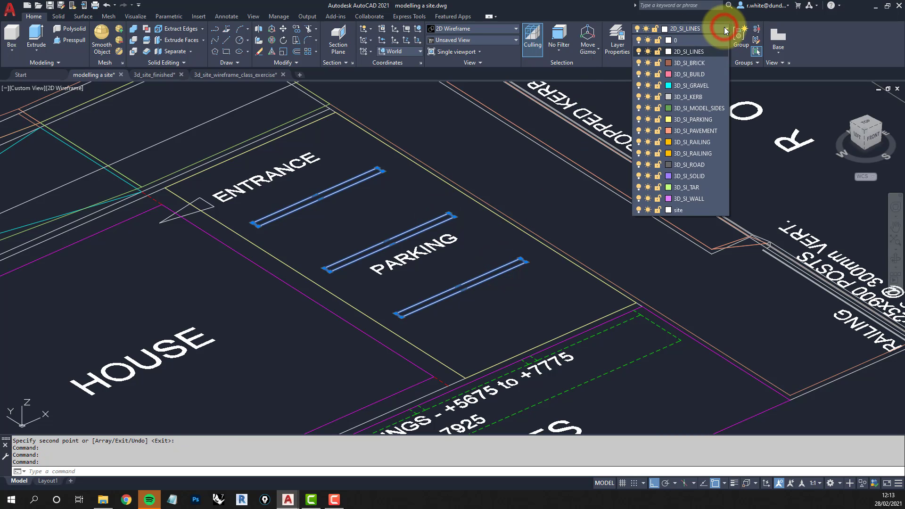
left_click(694, 62)
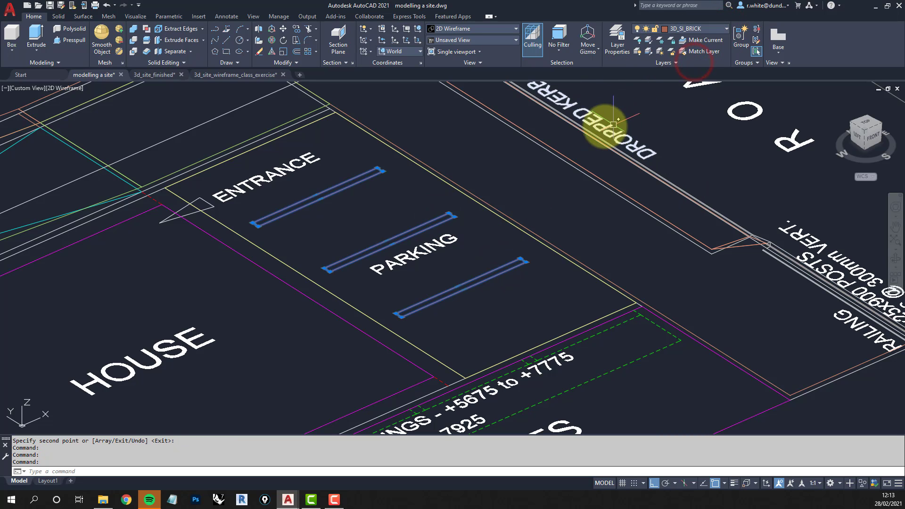
key("Escape")
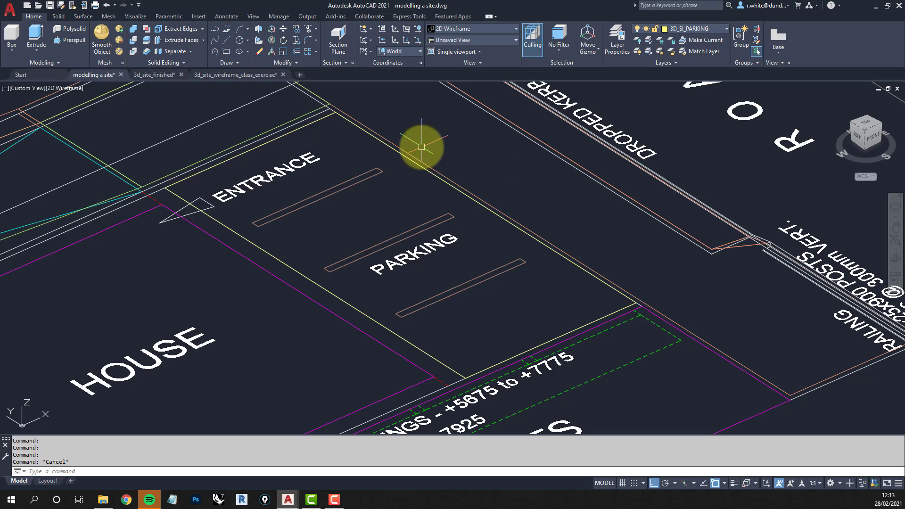
- Turn off the 3D_SI_BRICK layer to hide the brick copies of the parking strips
left_click(727, 30)
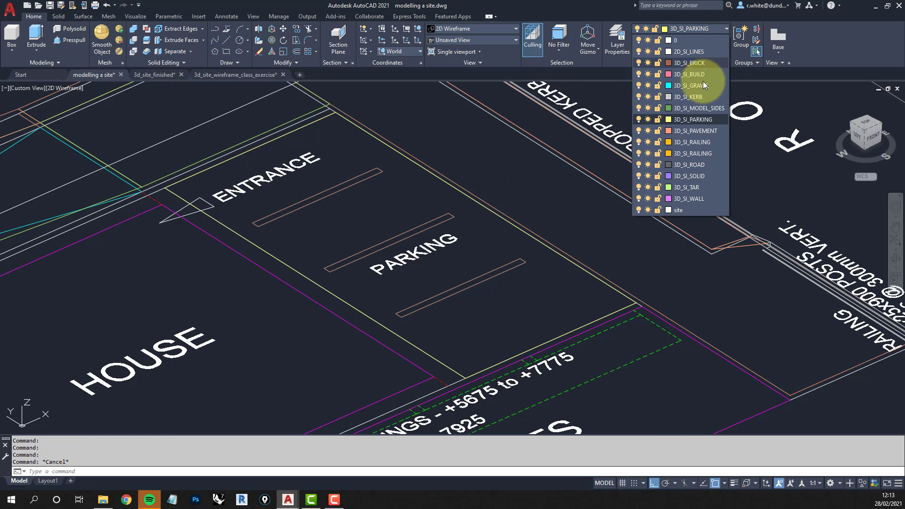
left_click(639, 63)
left_click(424, 192)
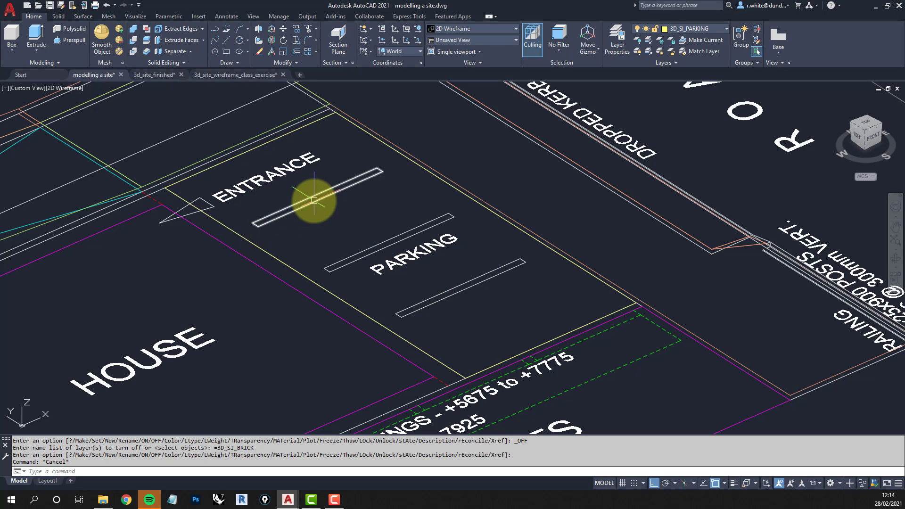
- Convert the parking area boundary and the three narrow parking strips inside it into regions
type("G")
key("Return")
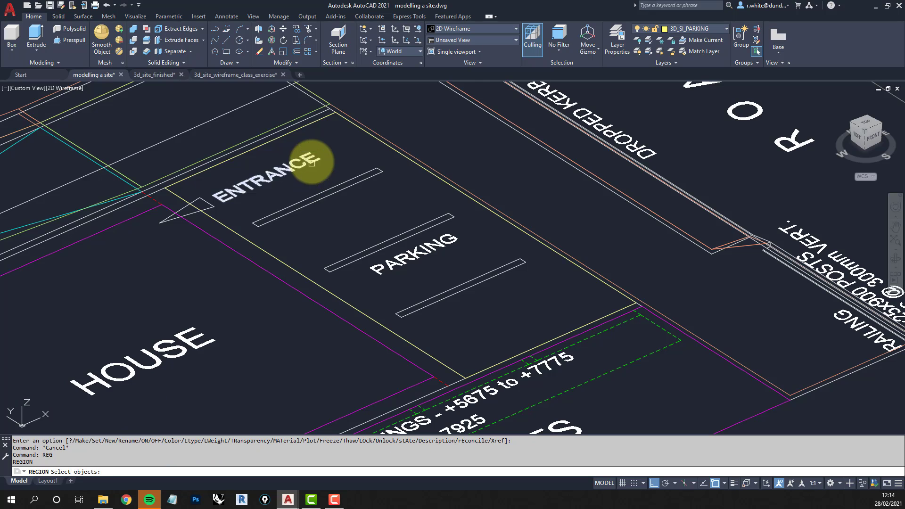
left_click(269, 142)
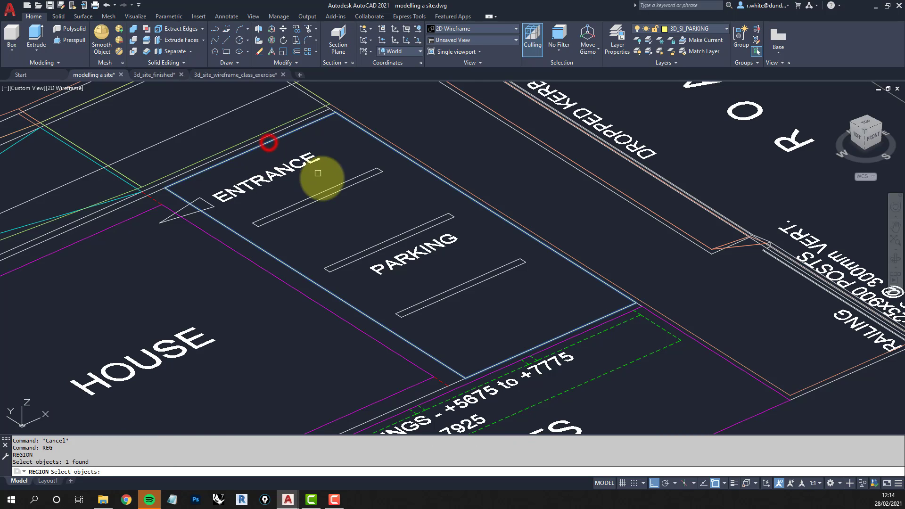
left_click(329, 194)
left_click(415, 233)
left_click(490, 270)
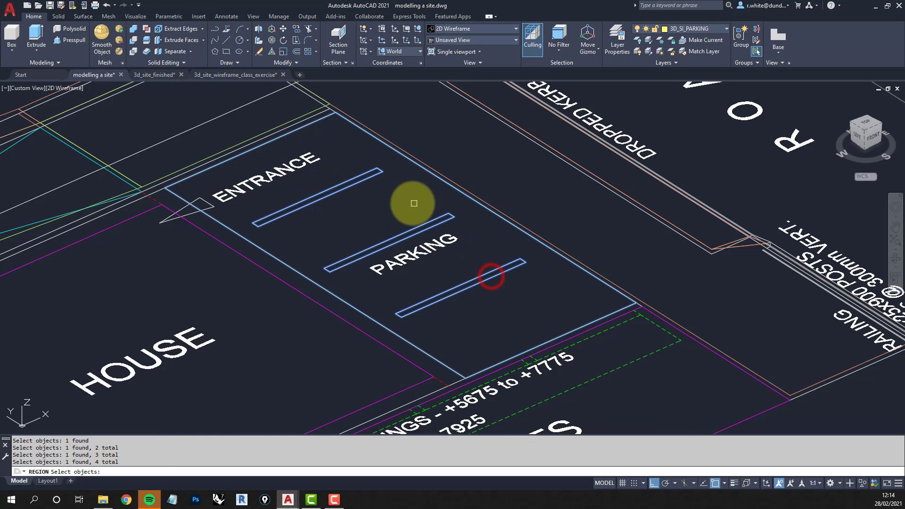
key("Return")
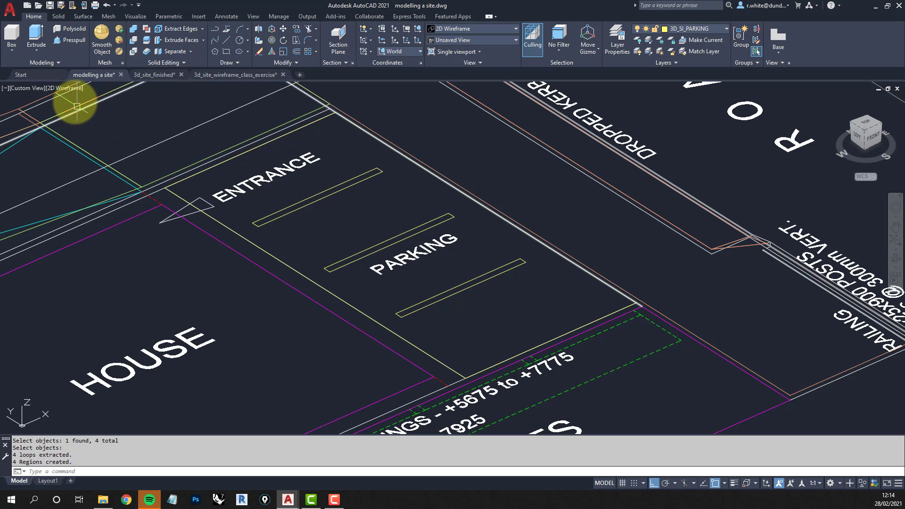
- Display the model as Shaded with edges and subtract the three narrow strip regions from the large parking region
left_click(49, 88)
left_click(90, 163)
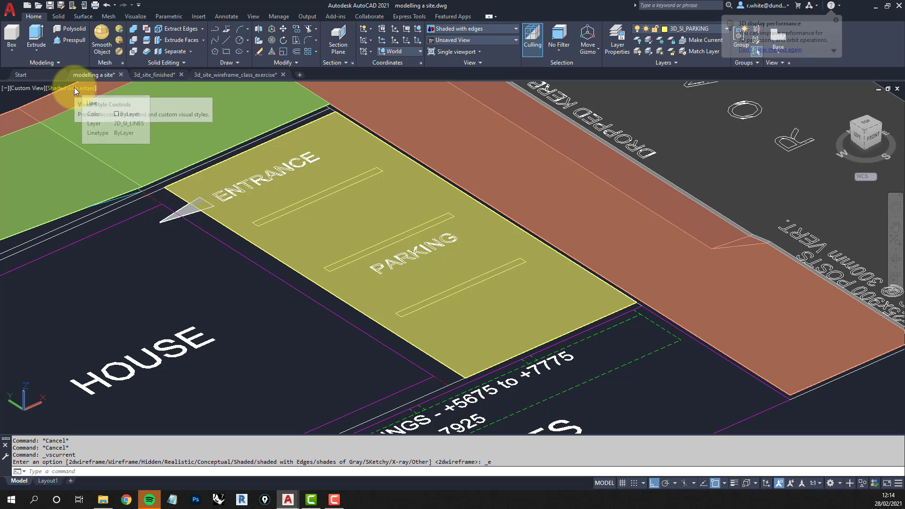
left_click(133, 41)
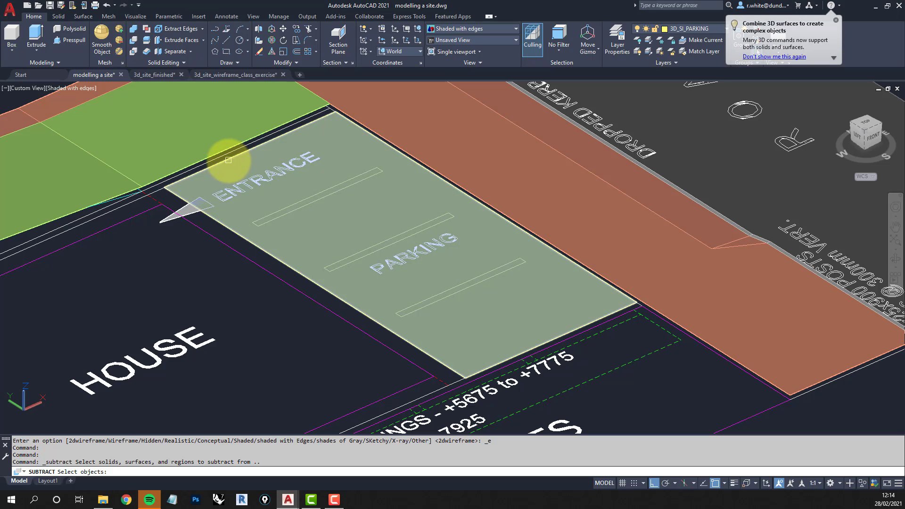
left_click(357, 212)
key("Return")
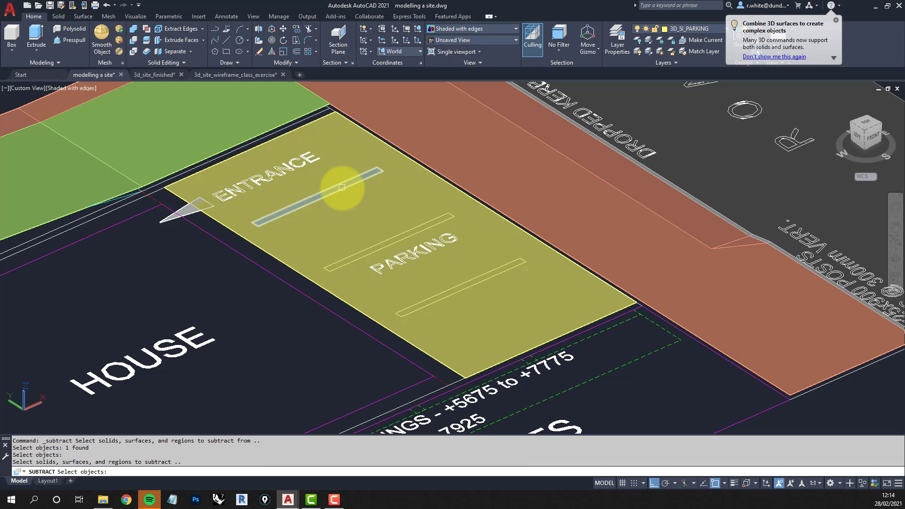
left_click(343, 188)
left_click(395, 237)
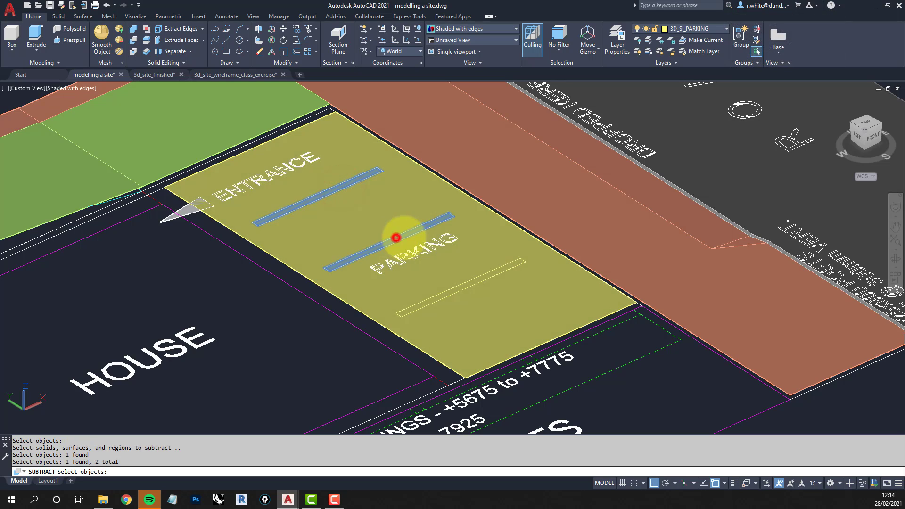
left_click(460, 283)
key("Return")
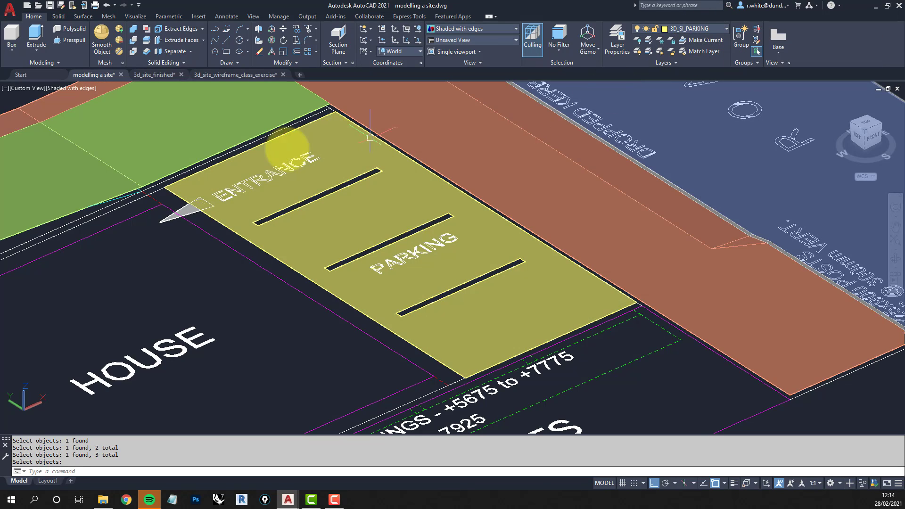
key("Escape")
key("Escape")
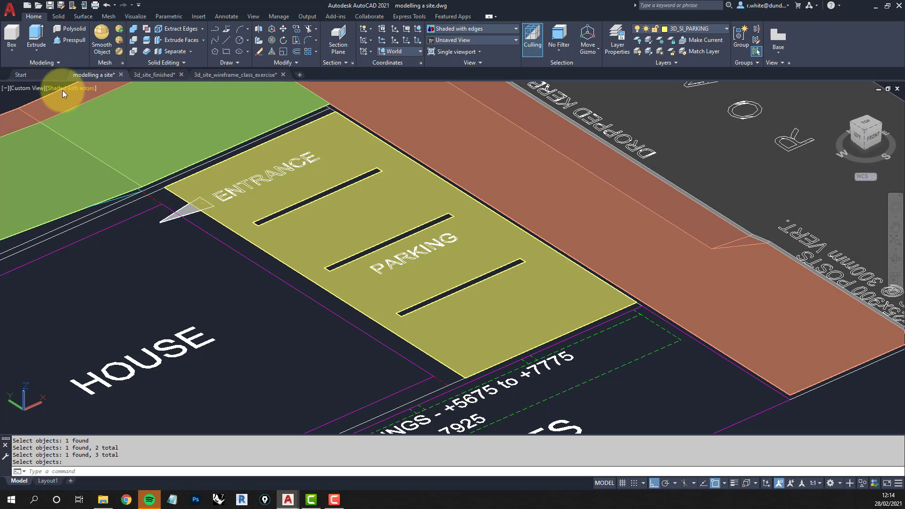
- Set the visual style to 2D Wireframe and call up the object properties with the CH command
left_click(65, 88)
left_click(84, 111)
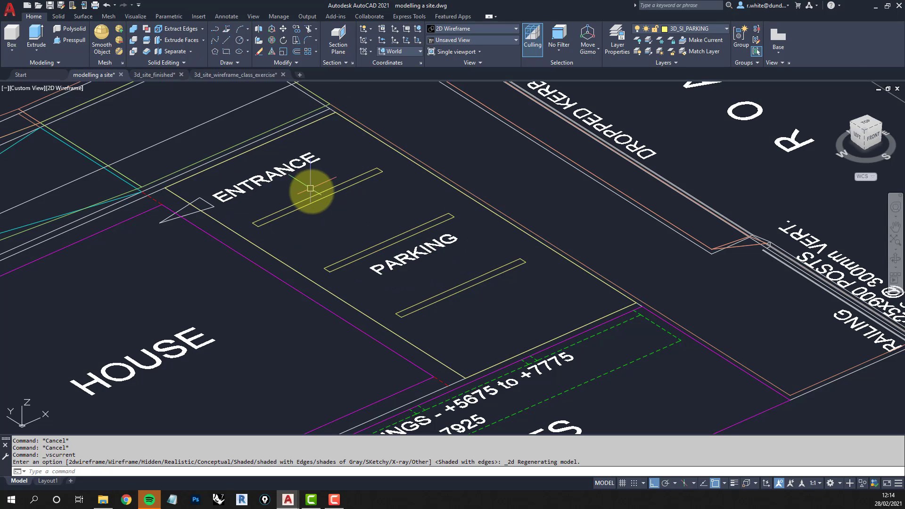
mouse_move(307, 192)
middle_mouse_down()
mouse_move(345, 252)
mouse_move(347, 276)
middle_mouse_up()
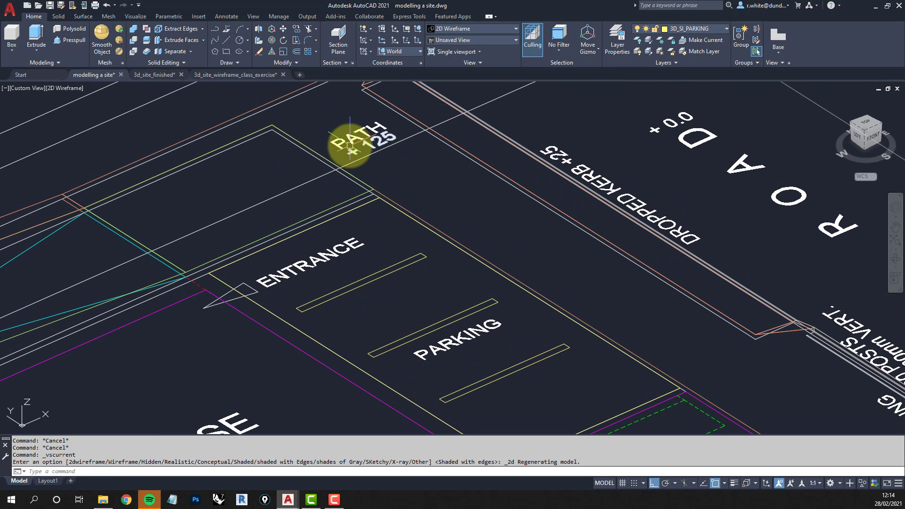
middle_click_drag(373, 226, 356, 161)
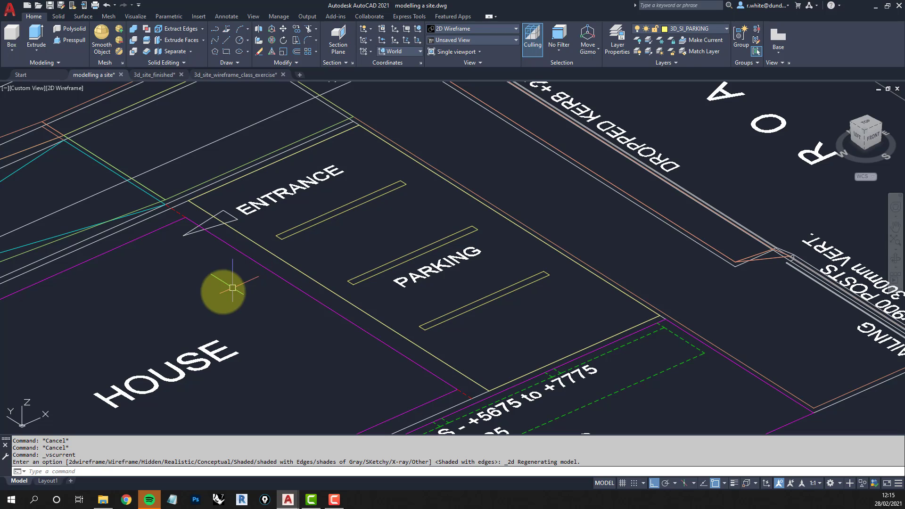
type("h")
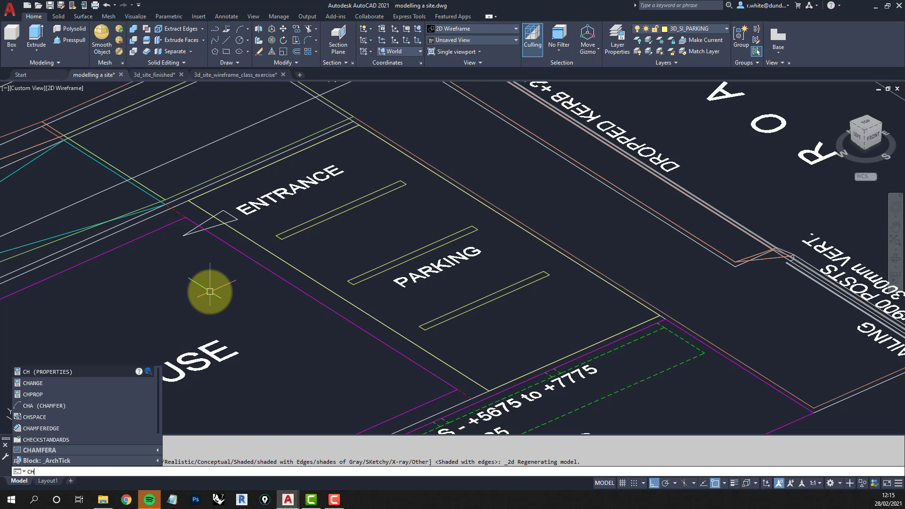
- Inspect the geometry properties of the parking region for an elevation setting
key("Return")
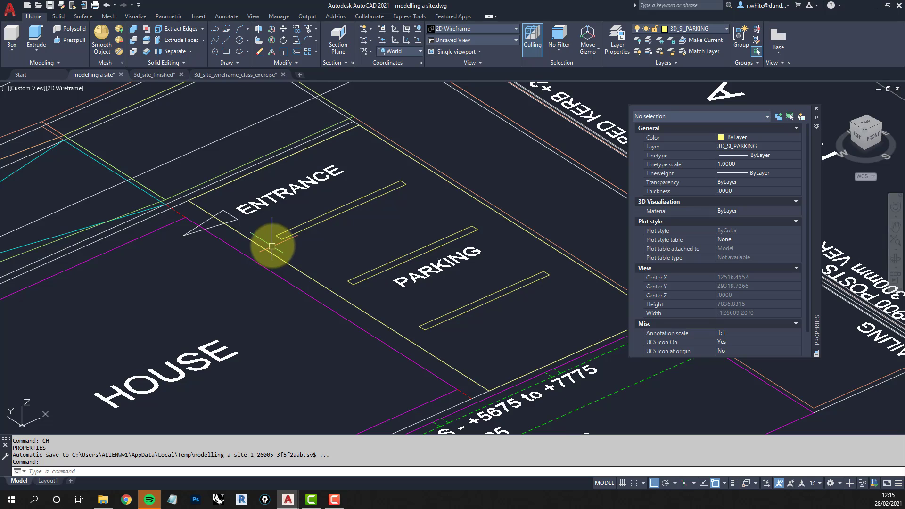
left_click(271, 255)
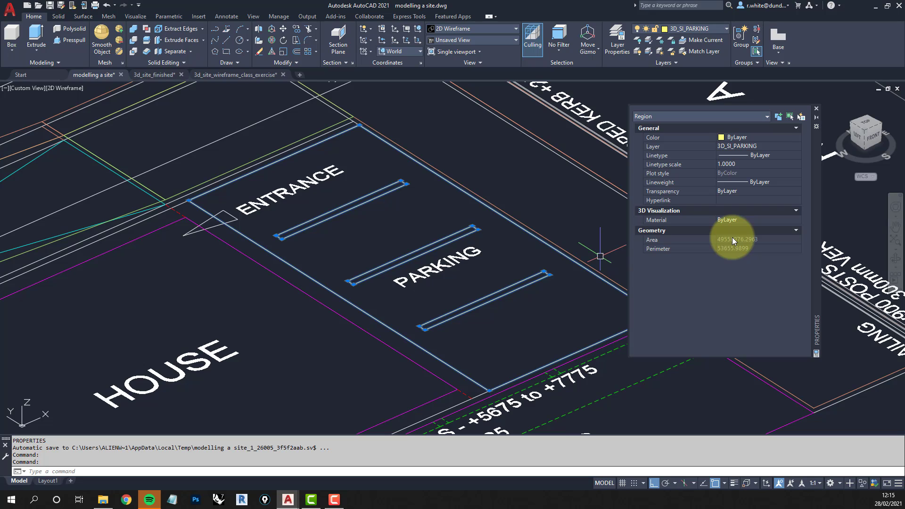
key("Escape")
key("Escape")
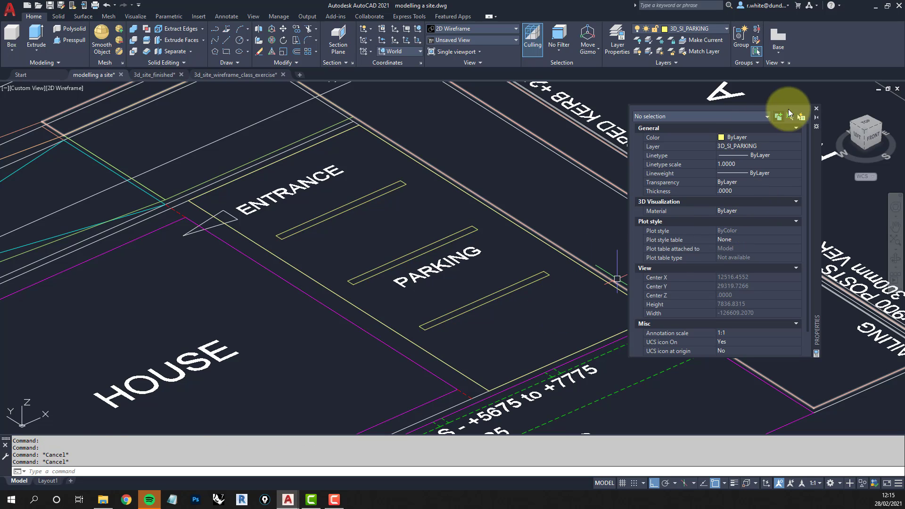
left_click(817, 109)
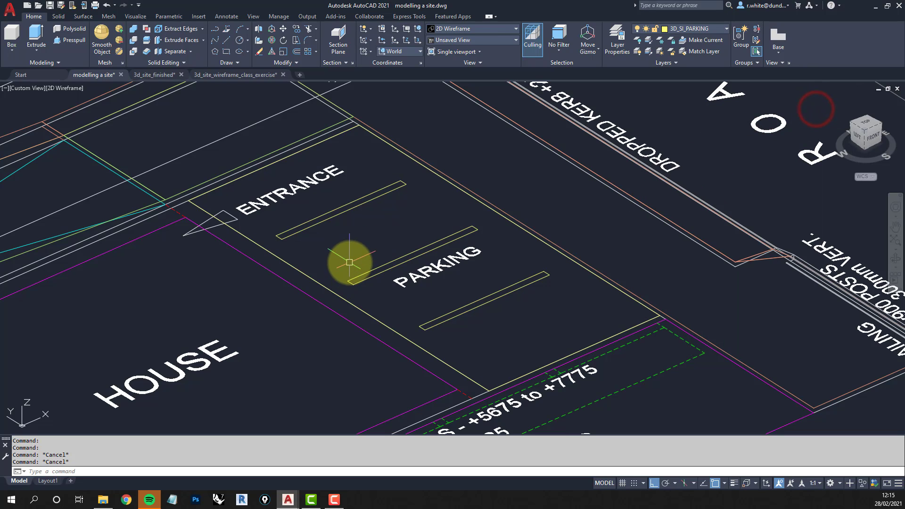
- Set the parking region's elevation to 125 with the command-line version of Change
type("-CH")
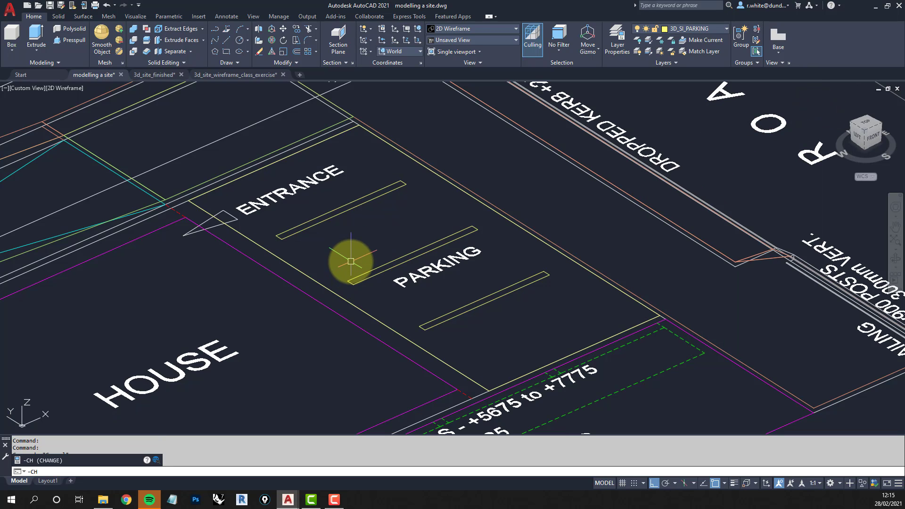
key("Return")
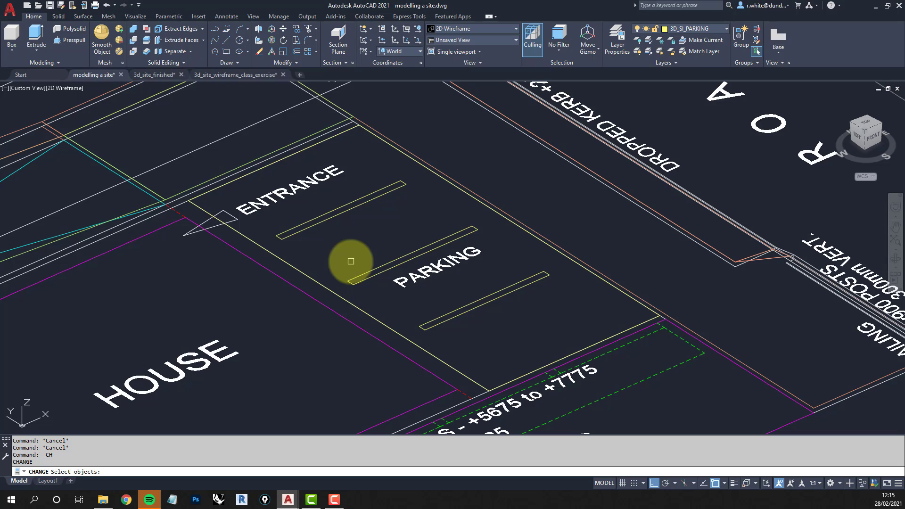
left_click(297, 267)
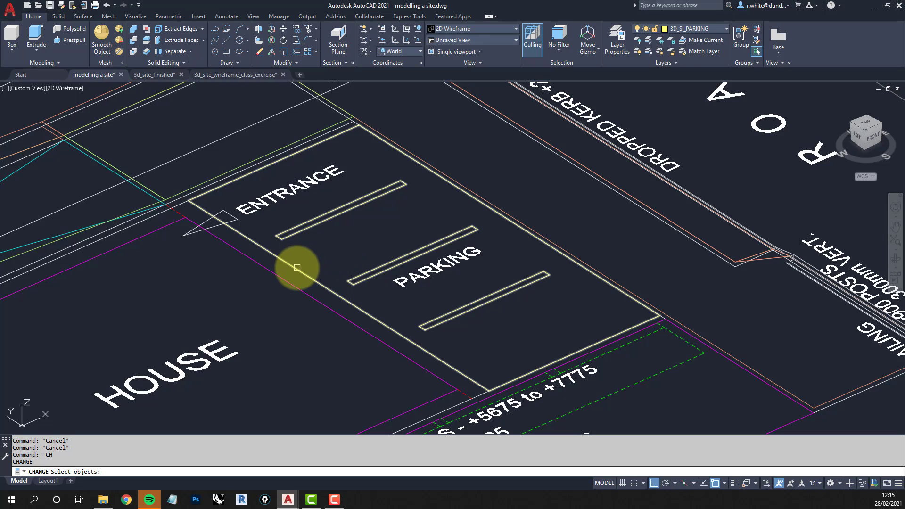
left_click(297, 268)
key("Return")
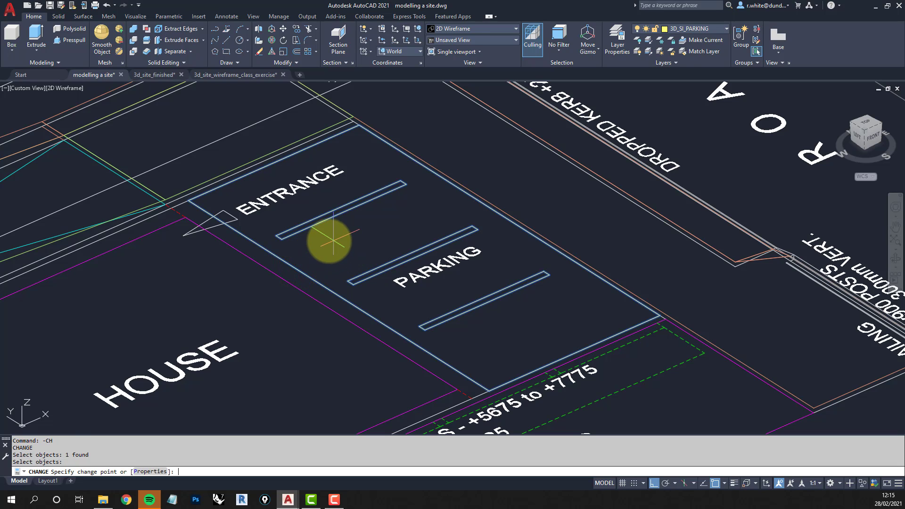
left_click(151, 472)
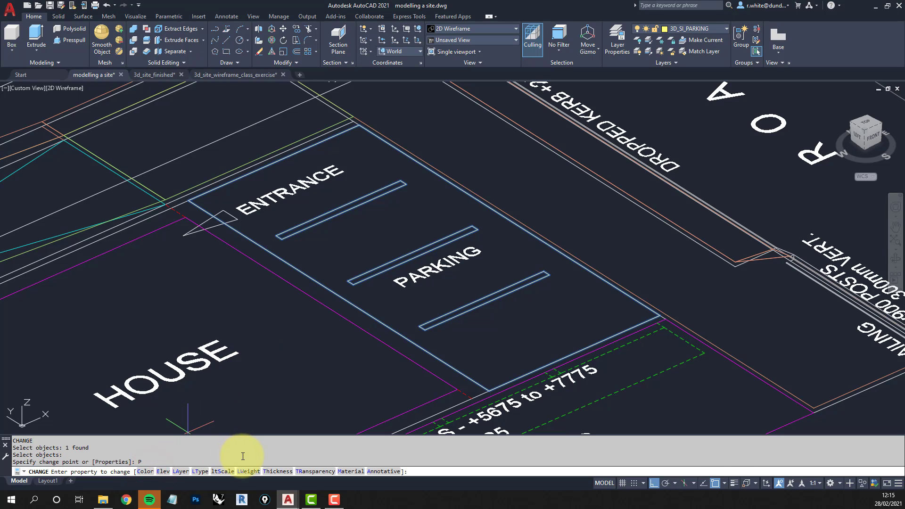
left_click(162, 471)
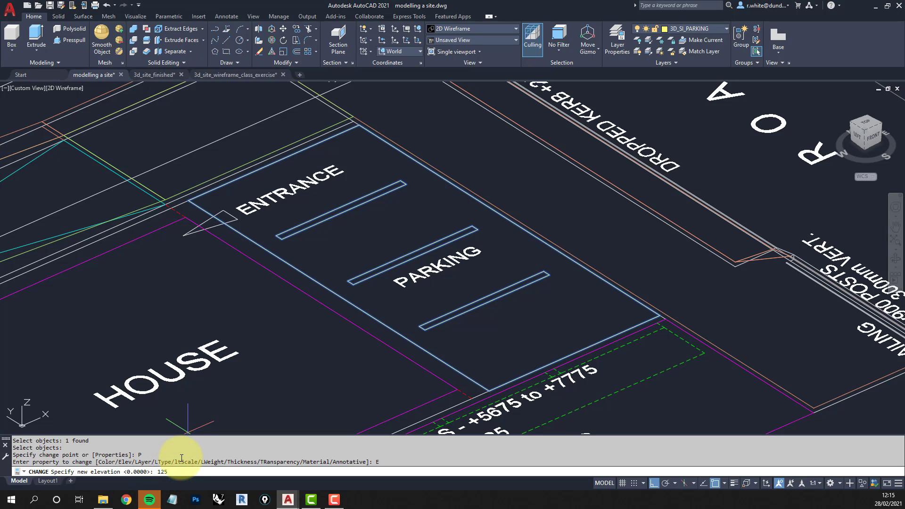
key("Return")
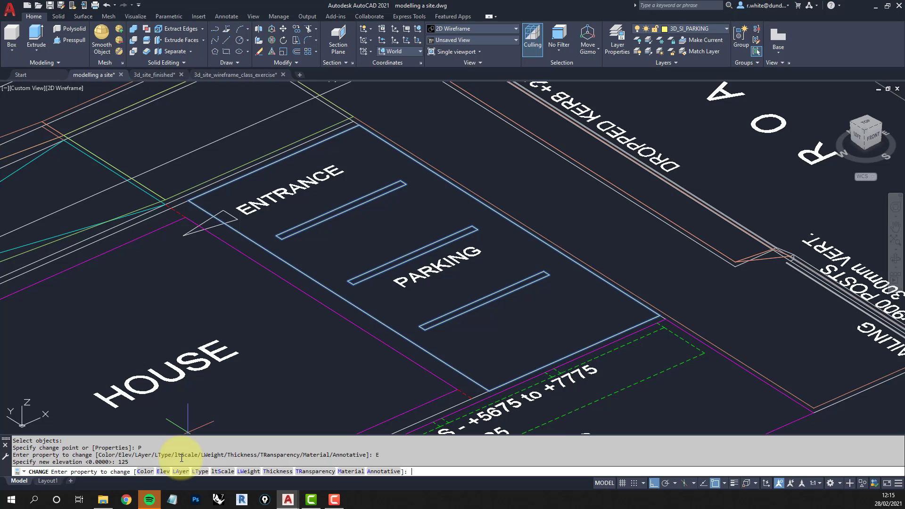
key("Return")
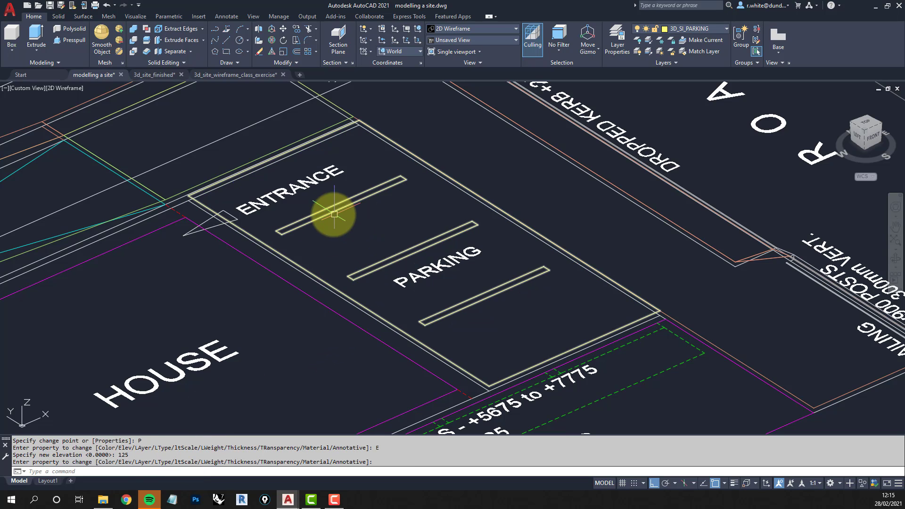
- Turn on the 3D_SI_BRICK layer and make it current
left_click(727, 31)
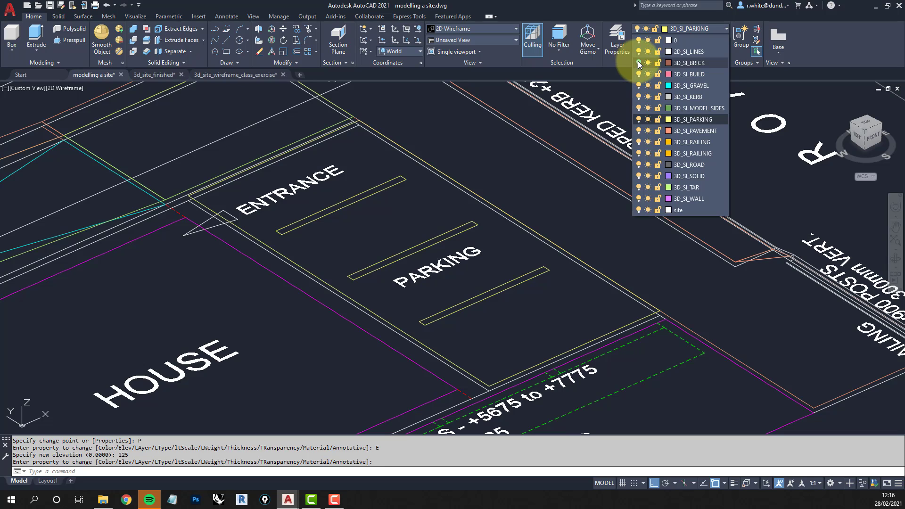
left_click(639, 63)
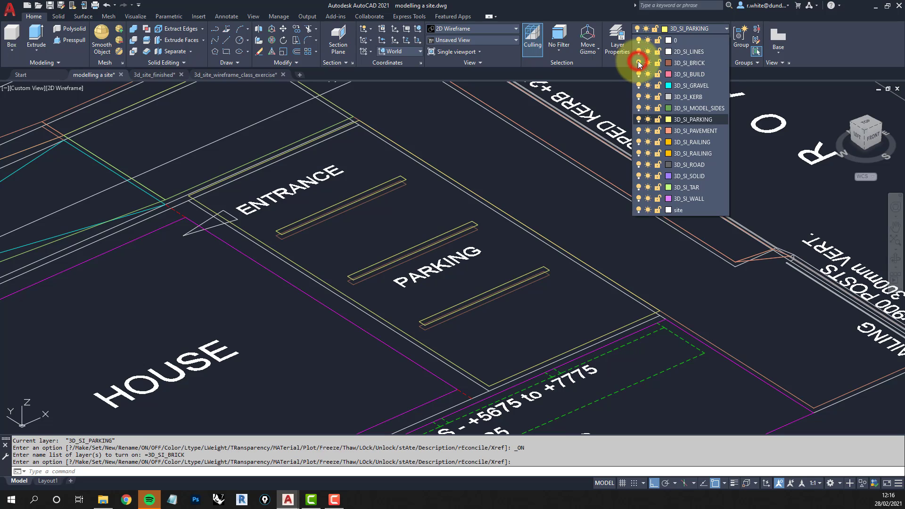
left_click(700, 61)
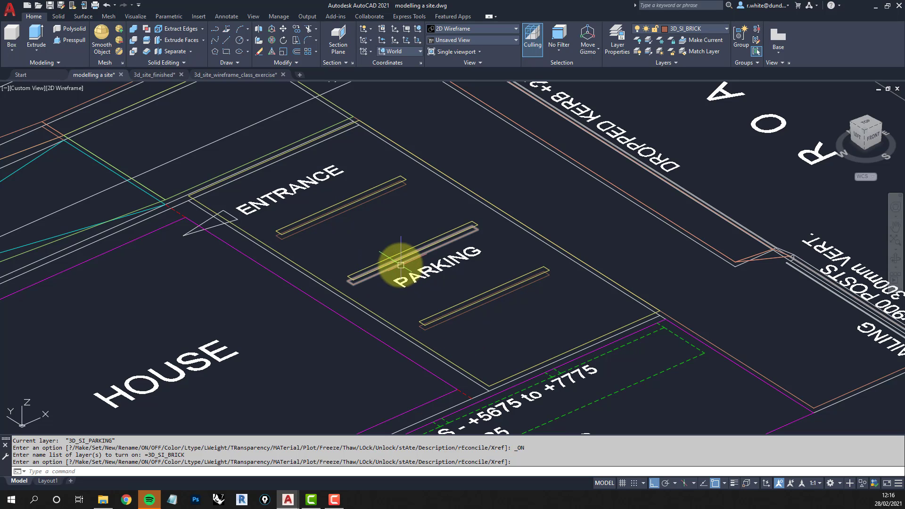
- Convert the three brick strip outlines in the parking area into regions
key("Return")
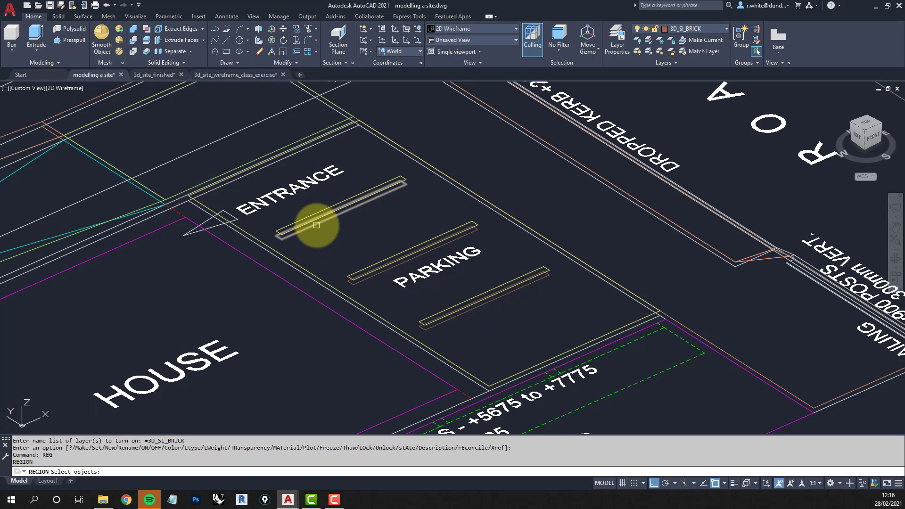
left_click(317, 225)
left_click(361, 281)
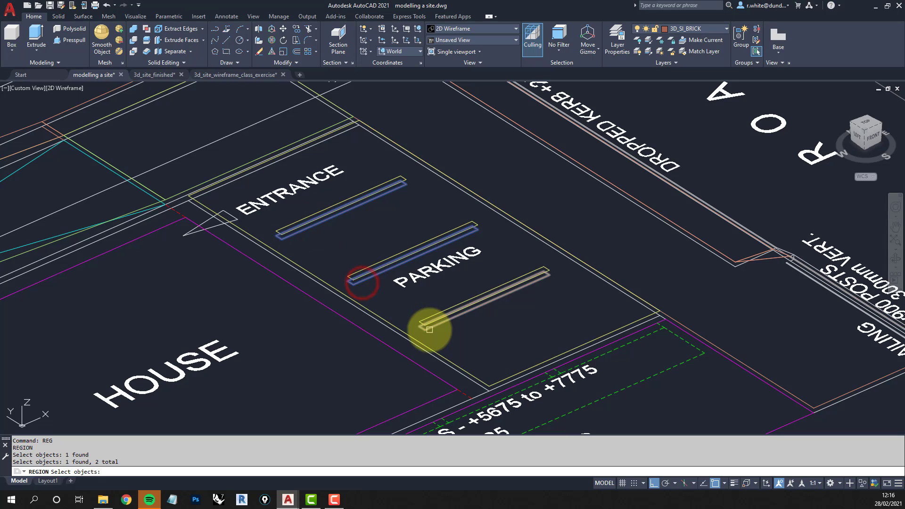
left_click(428, 328)
key("Return")
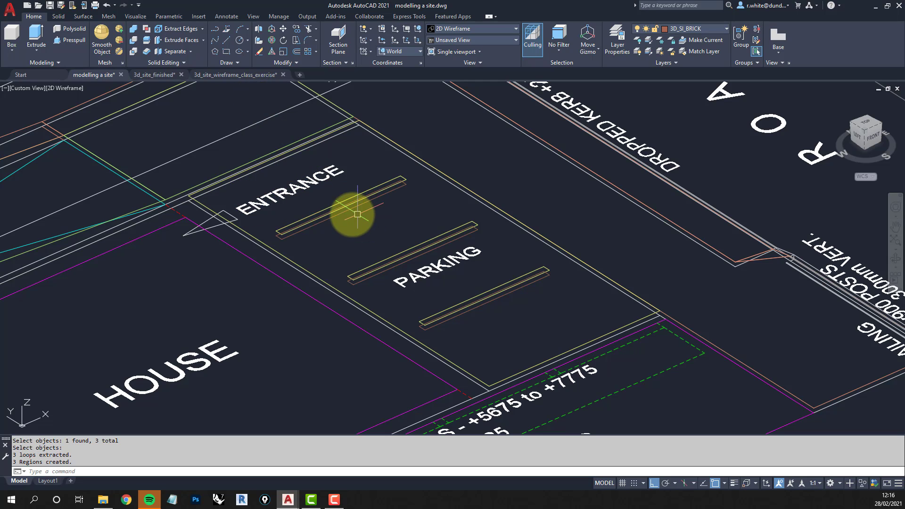
- Union the three brick strip regions into a single object
left_click(132, 32)
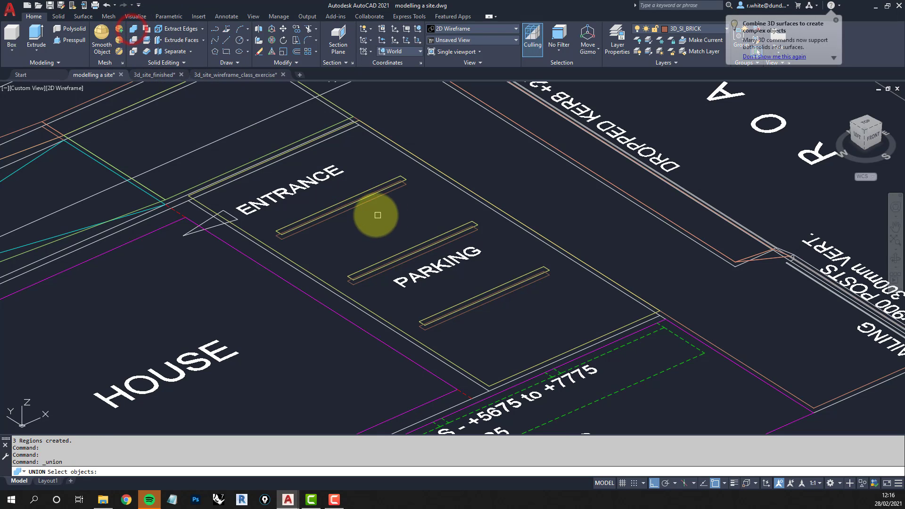
left_click(373, 200)
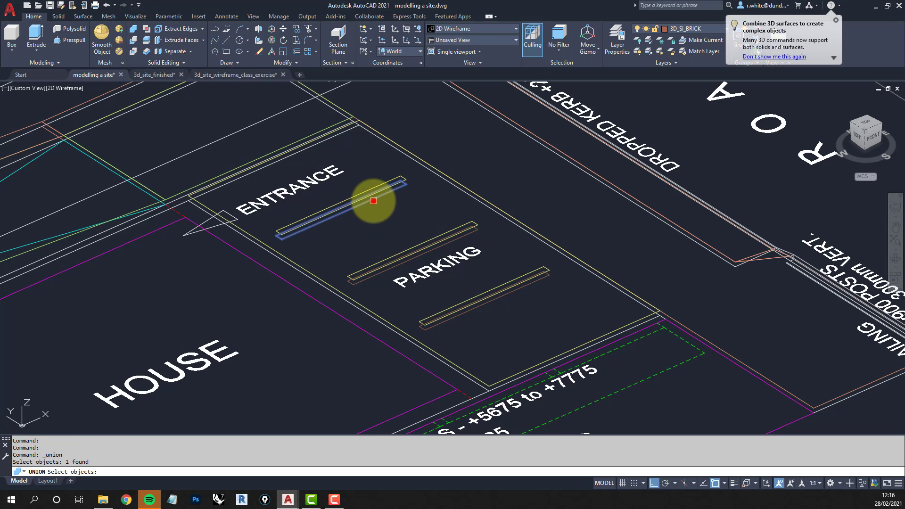
left_click(444, 245)
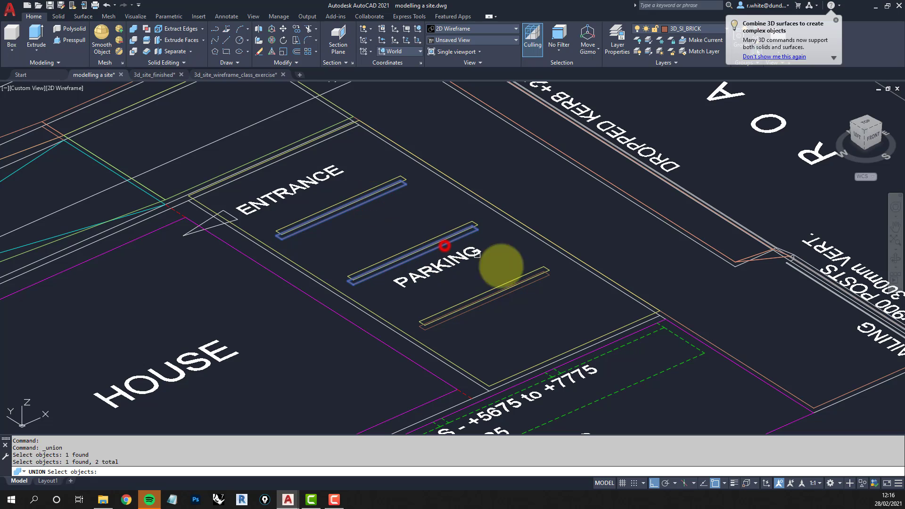
left_click(514, 293)
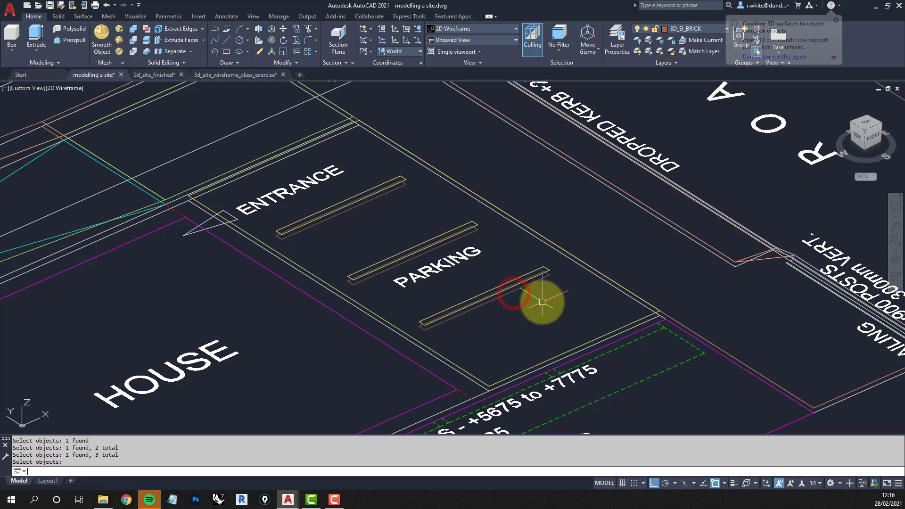
key("Return")
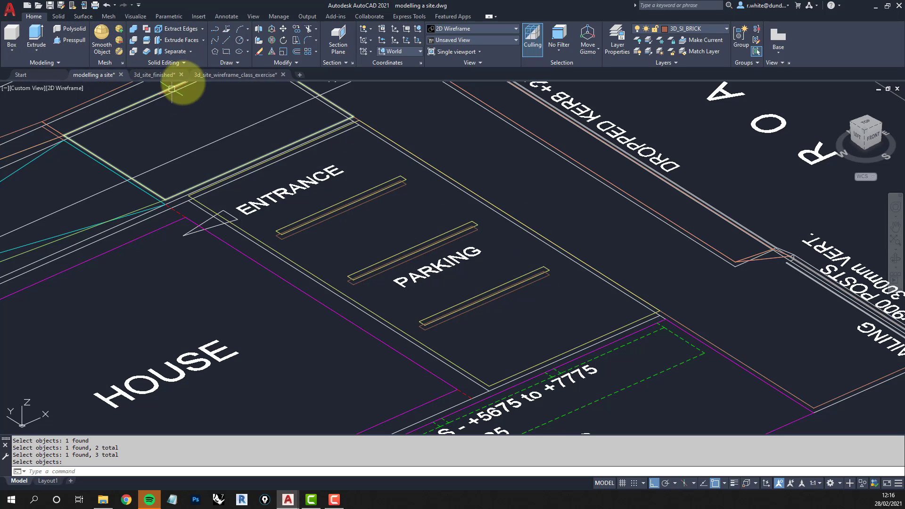
- Move the combined brick strips up from their corner to the matching corner of the raised parking region's openings
left_click(283, 28)
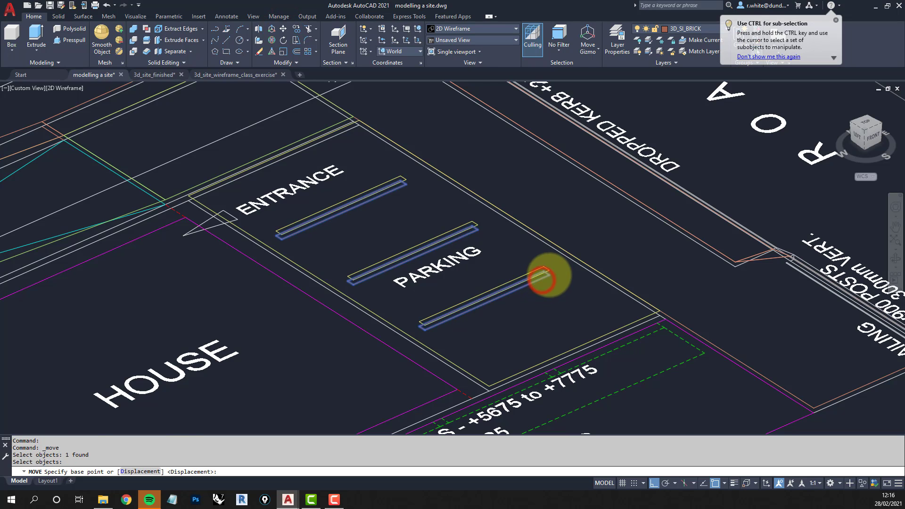
scroll(542, 279, "up", 4)
left_click(551, 274)
left_click(551, 275)
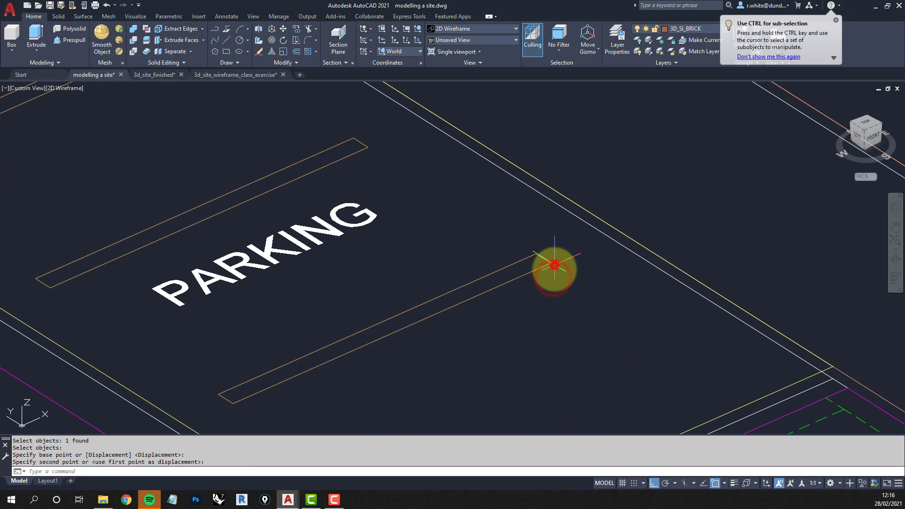
scroll(551, 274, "down", 4)
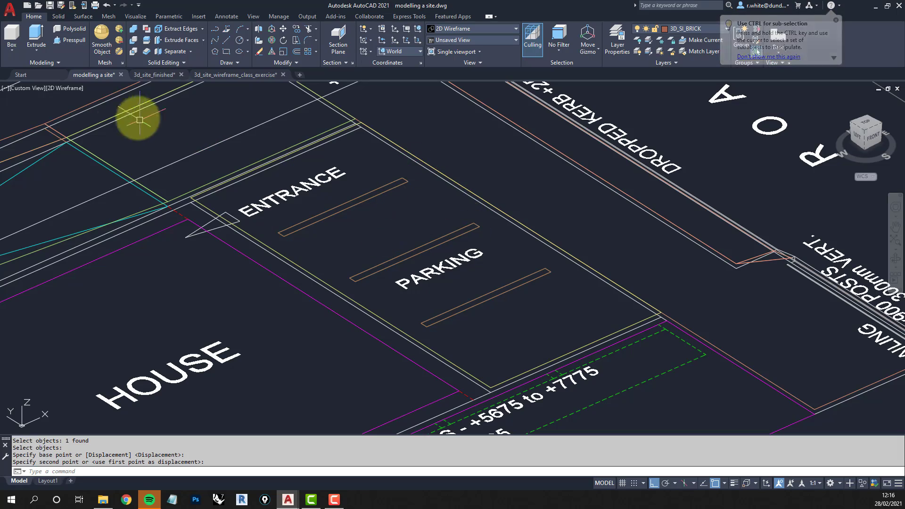
- Display the site in the Shaded with edges style and examine the parking, brick strips, kerb, gravel and surrounding surfaces
left_click(64, 87)
left_click(105, 158)
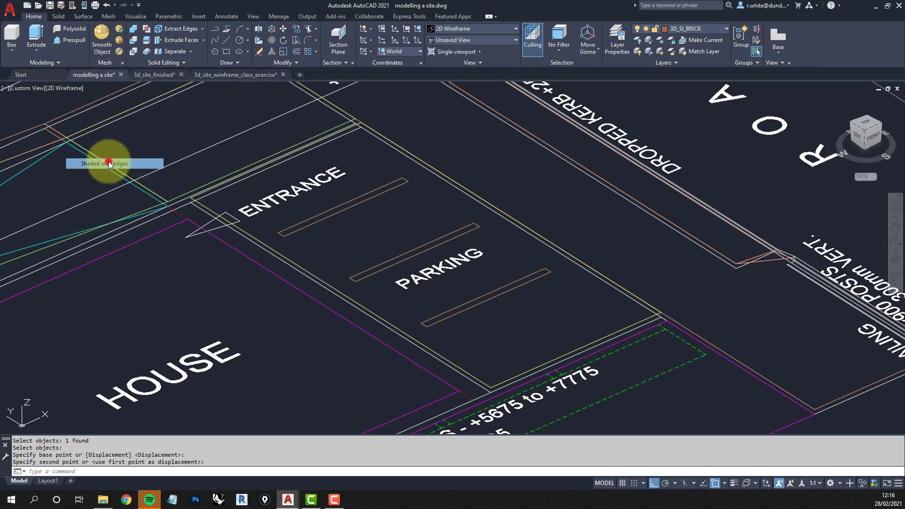
middle_click_drag(499, 229, 356, 227, "shift")
middle_click_drag(360, 171, 487, 288)
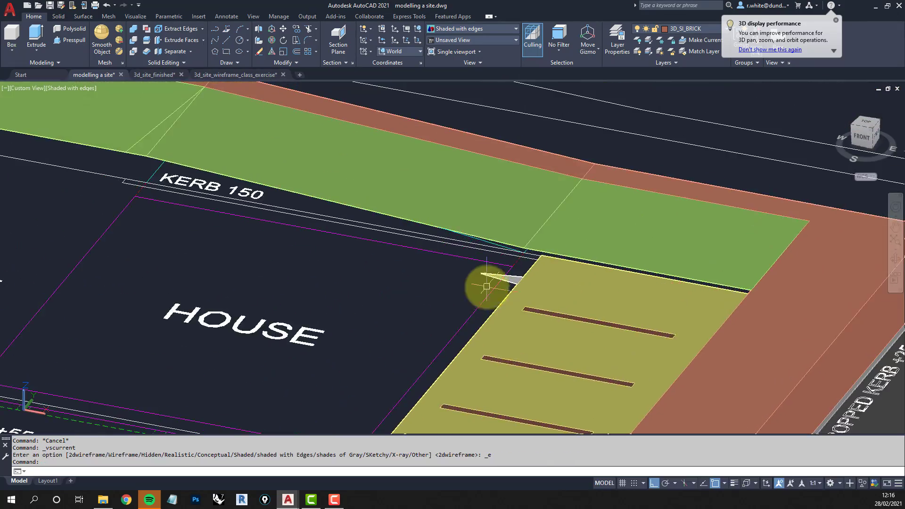
scroll(420, 282, "down", 2)
middle_click_drag(417, 285, 414, 263, "shift")
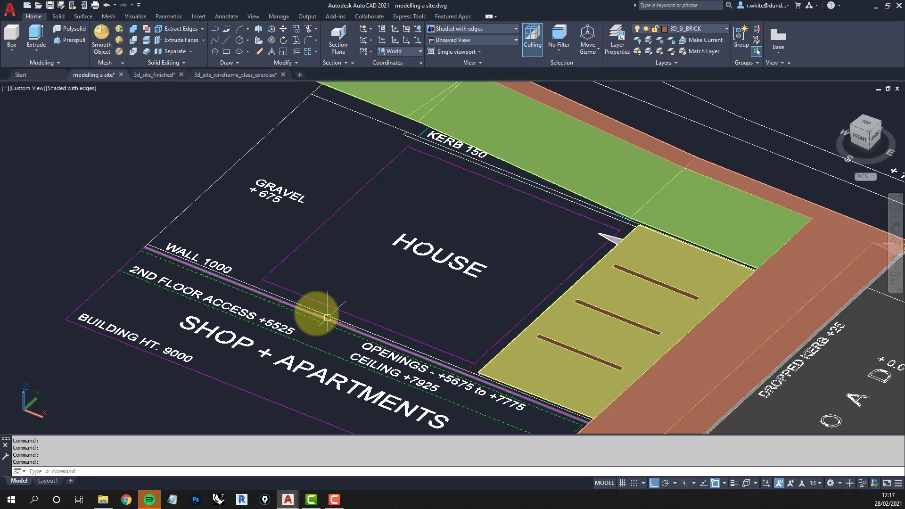
middle_click_drag(358, 128, 428, 192)
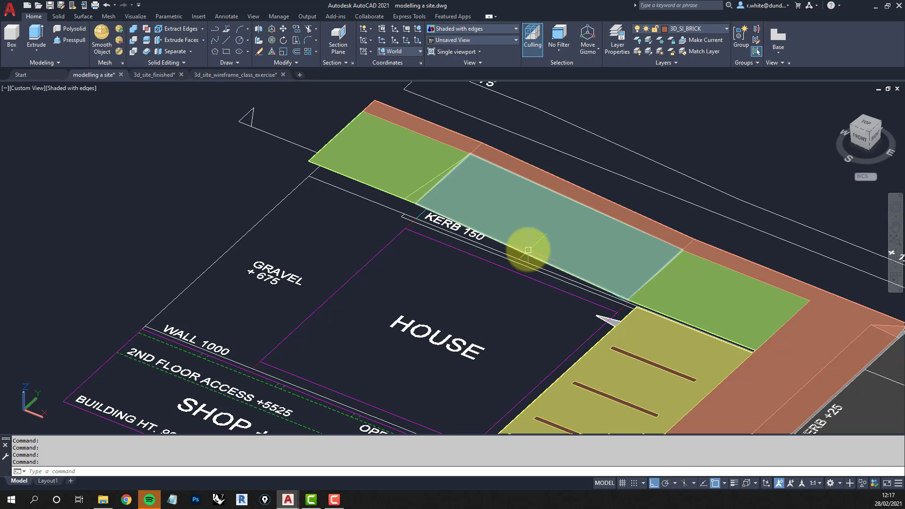
middle_click_drag(508, 222, 483, 180)
mouse_move(498, 144)
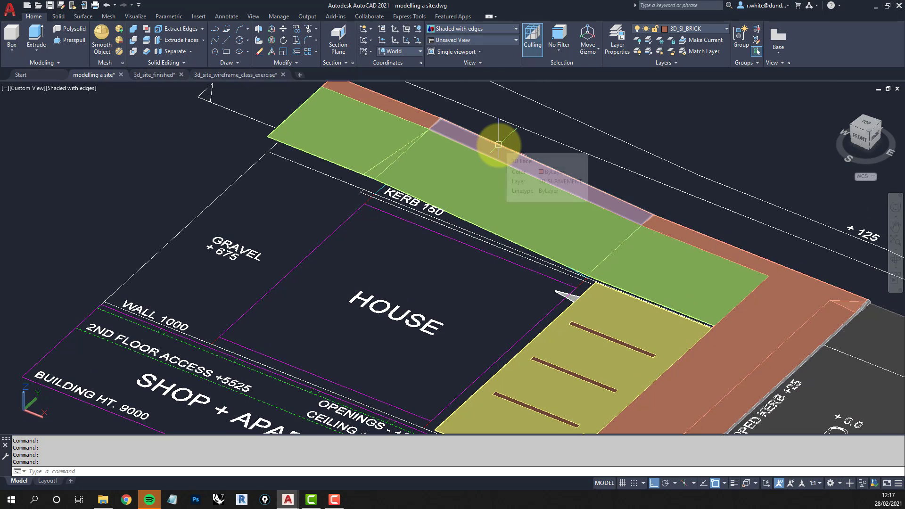
middle_click_drag(382, 165, 394, 188)
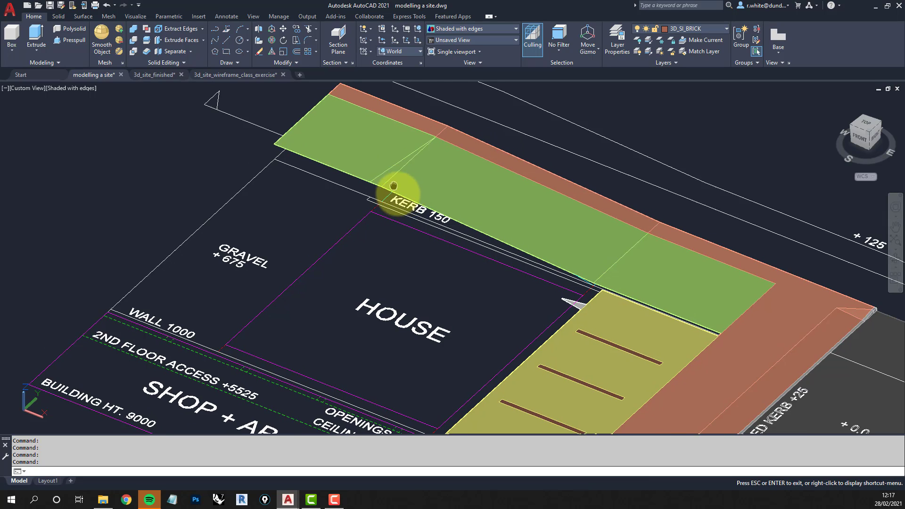
middle_click_drag(473, 279, 435, 247)
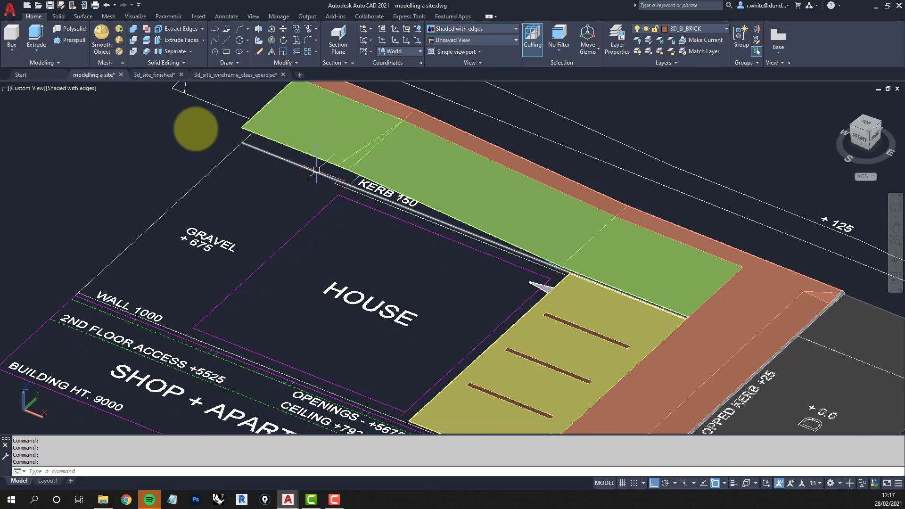
- Return the visual style to 2D Wireframe and focus on the kerb corner beside the parking entrance
left_click(65, 88)
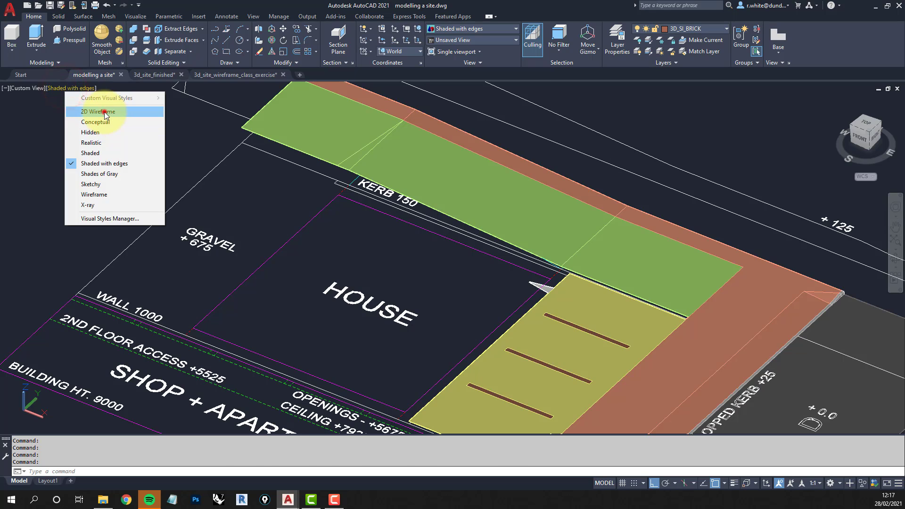
left_click(104, 108)
scroll(568, 274, "up", 5)
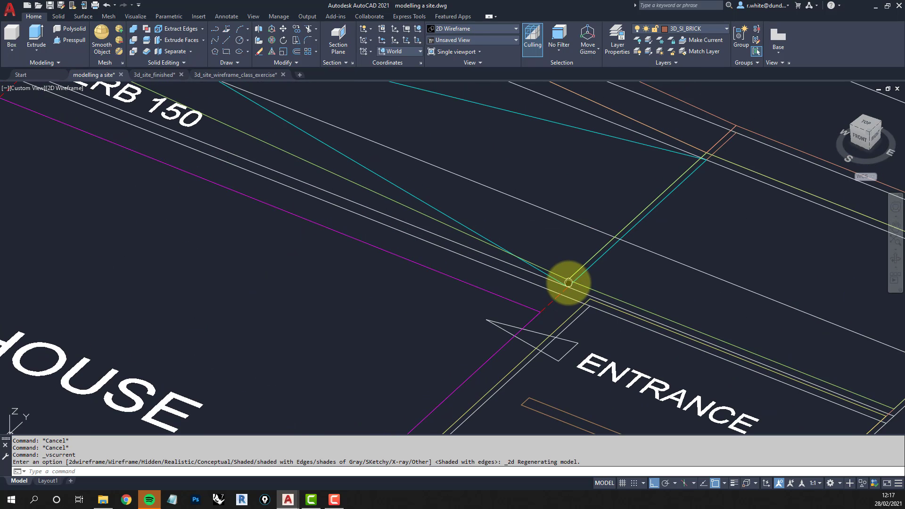
- Copy the sloping tar region beside the kerb from its outer corner to the inner kerb corner by the entrance
scroll(552, 260, "down", 2)
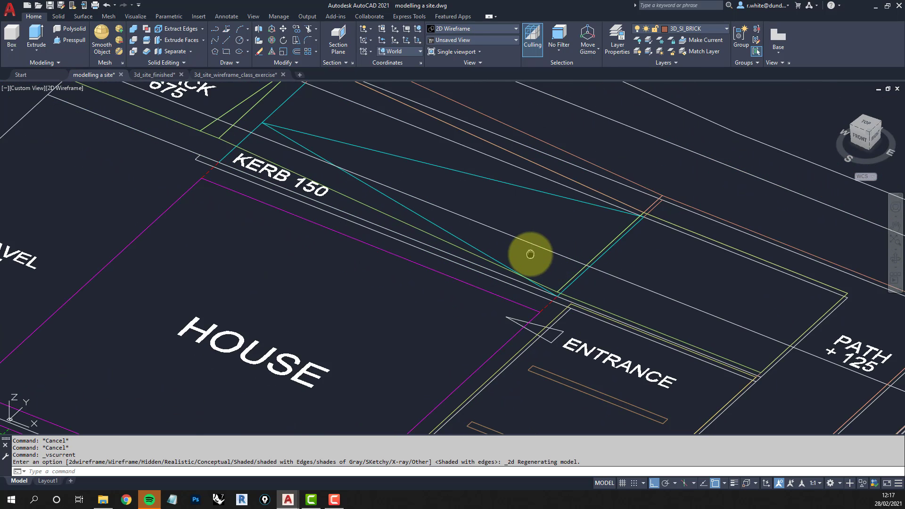
middle_click_drag(323, 195, 344, 242)
middle_click_drag(296, 217, 318, 192)
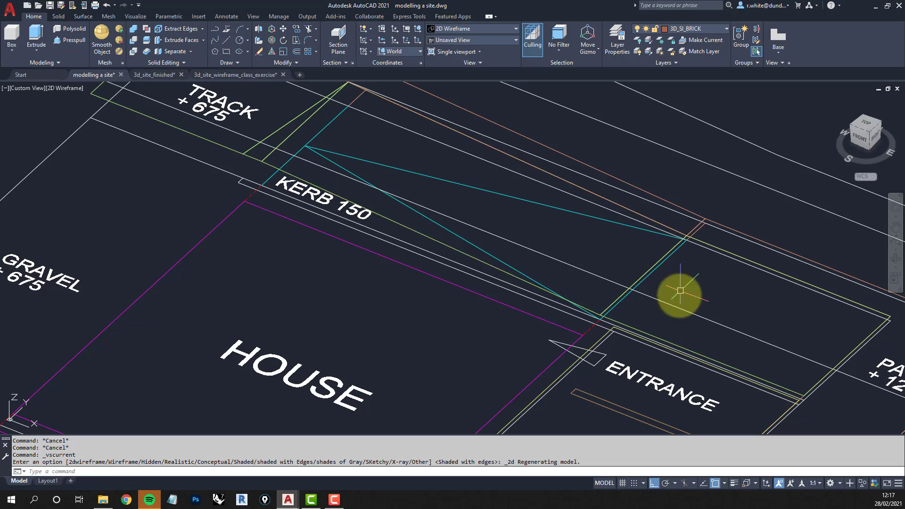
middle_click_drag(680, 291, 586, 289, "shift")
scroll(606, 303, "up", 3)
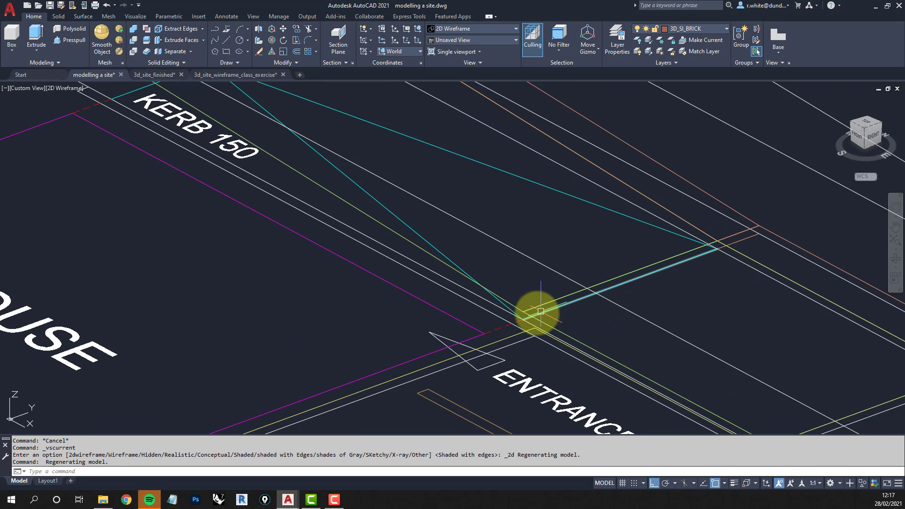
middle_click_drag(505, 324, 545, 353)
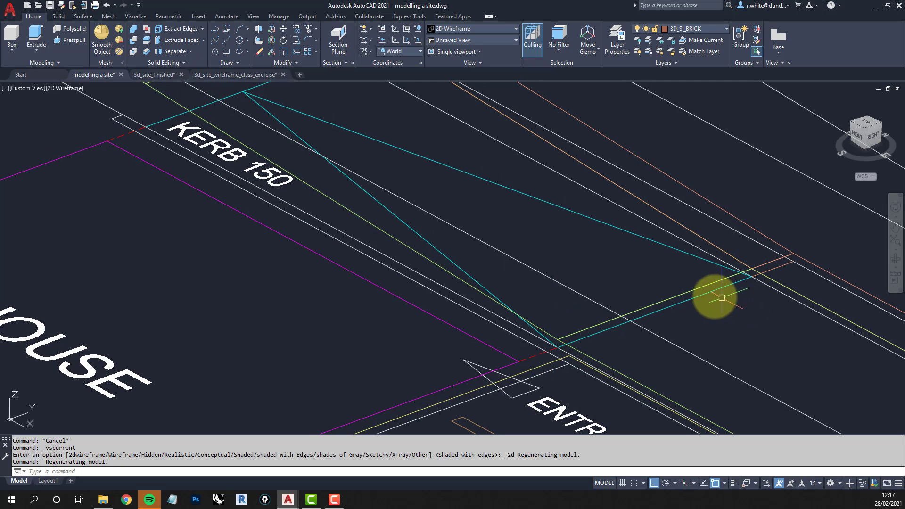
left_click(295, 29)
middle_click_drag(396, 237, 394, 269)
left_click(394, 270)
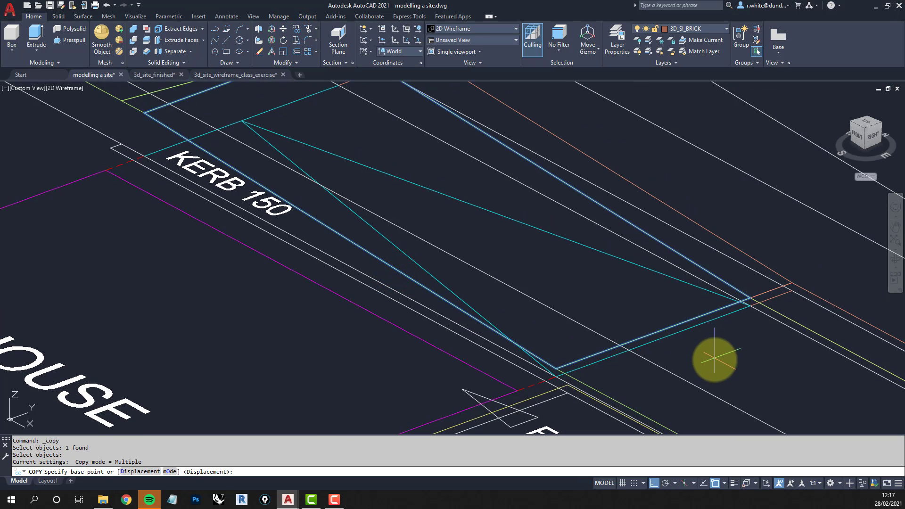
left_click(751, 306)
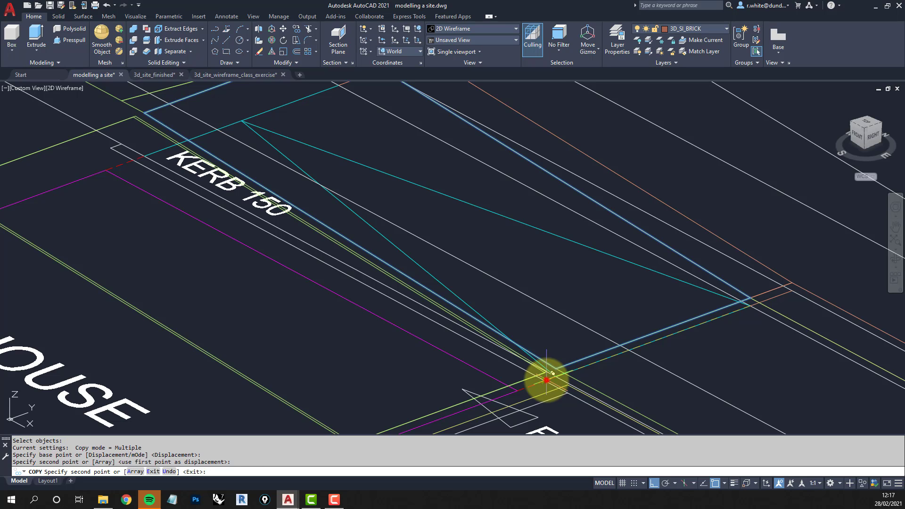
left_click(552, 374)
key("Return")
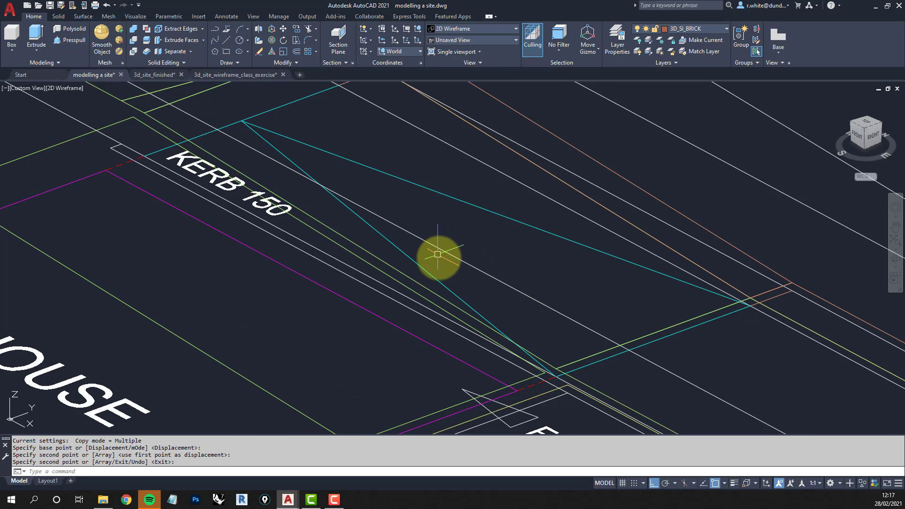
- Display the site in Shaded with edges to examine the copied sloping surface over the house, and return to 2D Wireframe
scroll(438, 256, "down", 3)
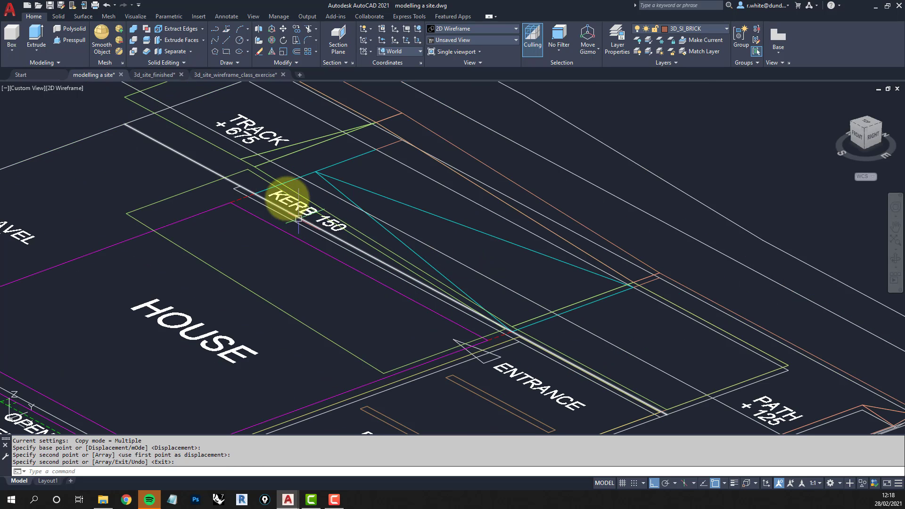
left_click(60, 88)
left_click(87, 163)
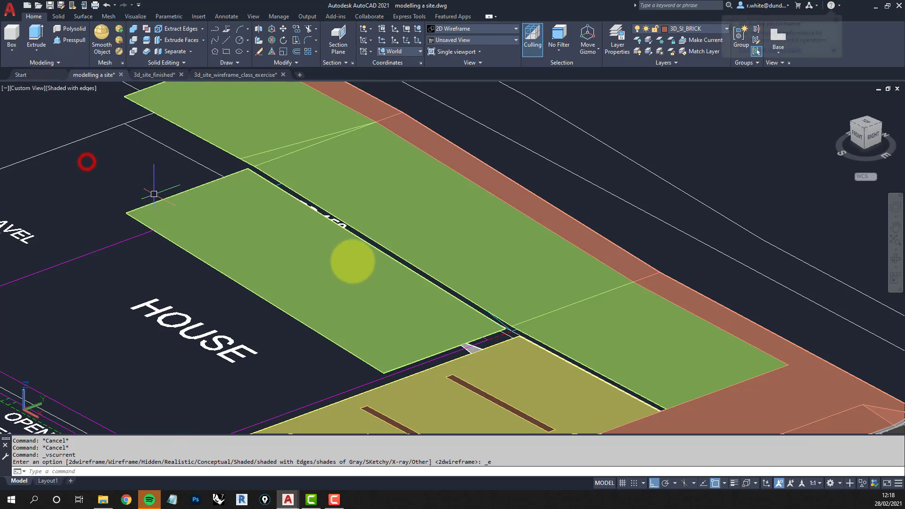
middle_click_drag(353, 261, 357, 215, "shift")
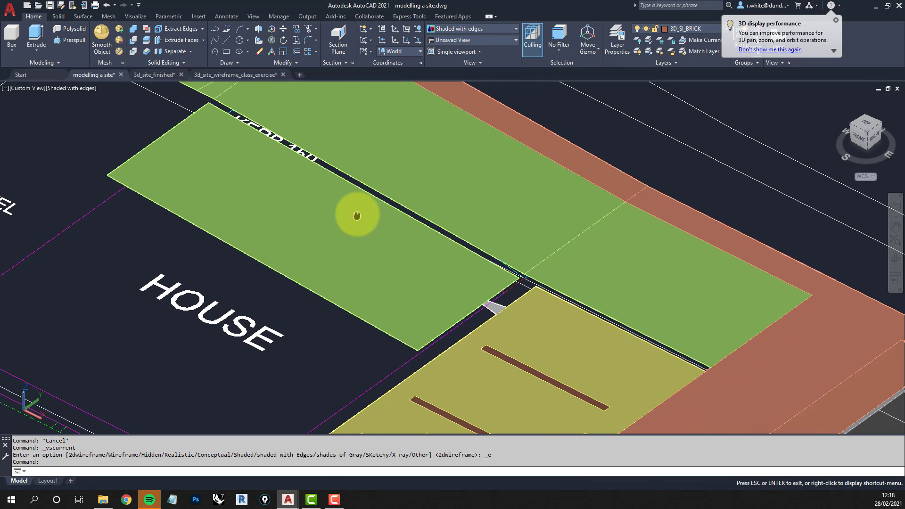
left_click(84, 91)
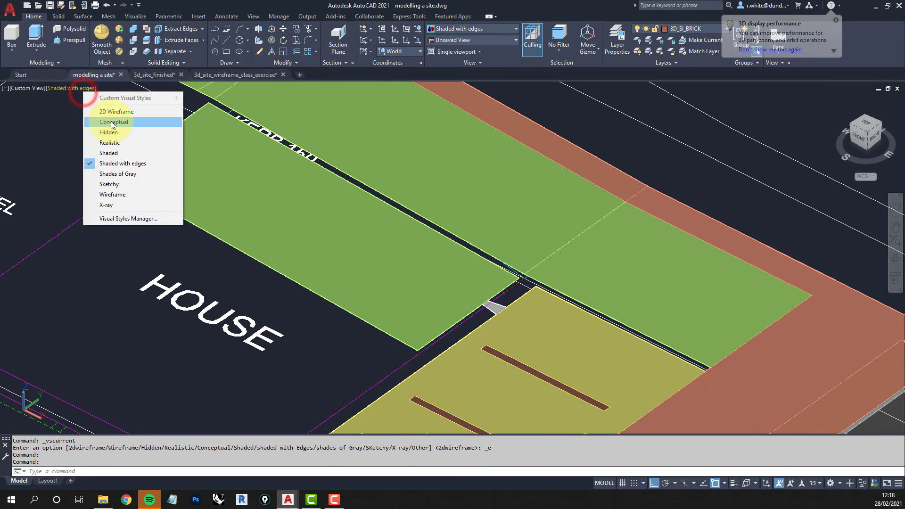
left_click(112, 111)
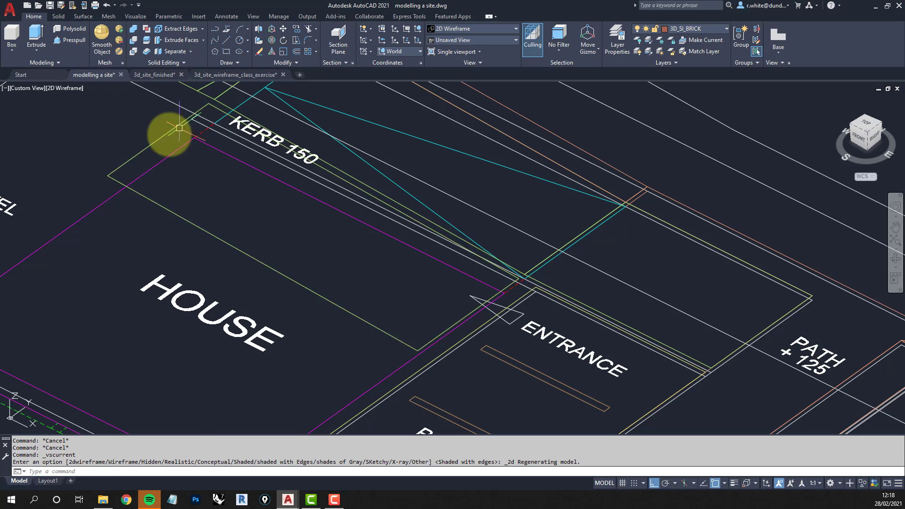
- Make 3D_SI_GRAVEL the current layer
middle_click_drag(121, 165, 269, 138)
middle_click_drag(391, 133, 354, 206)
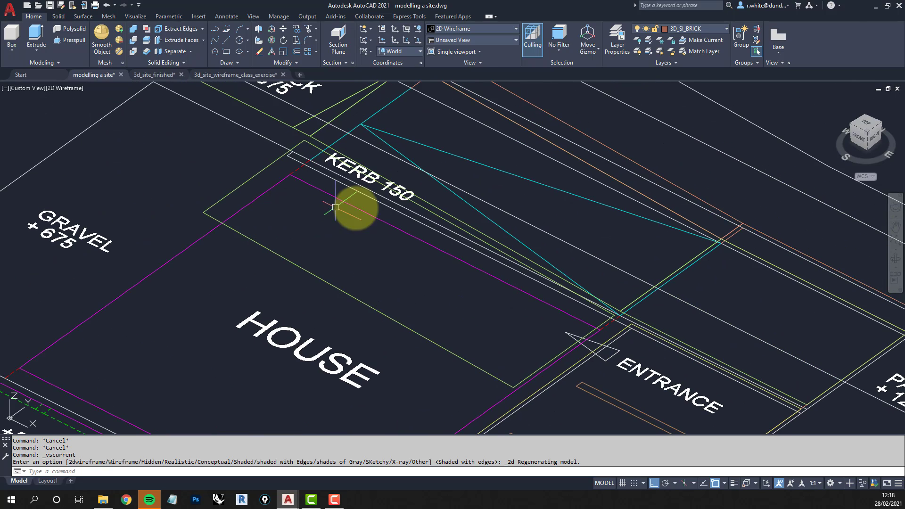
scroll(292, 147, "up", 5)
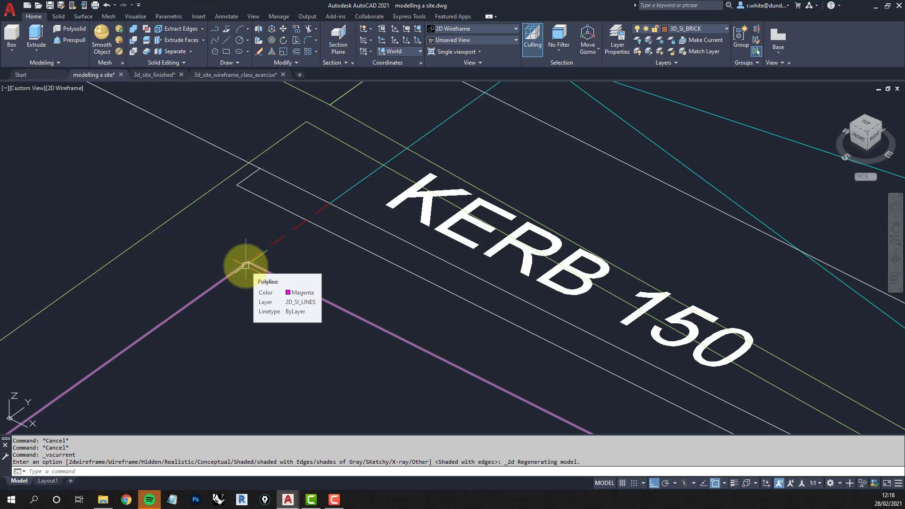
left_click(707, 41)
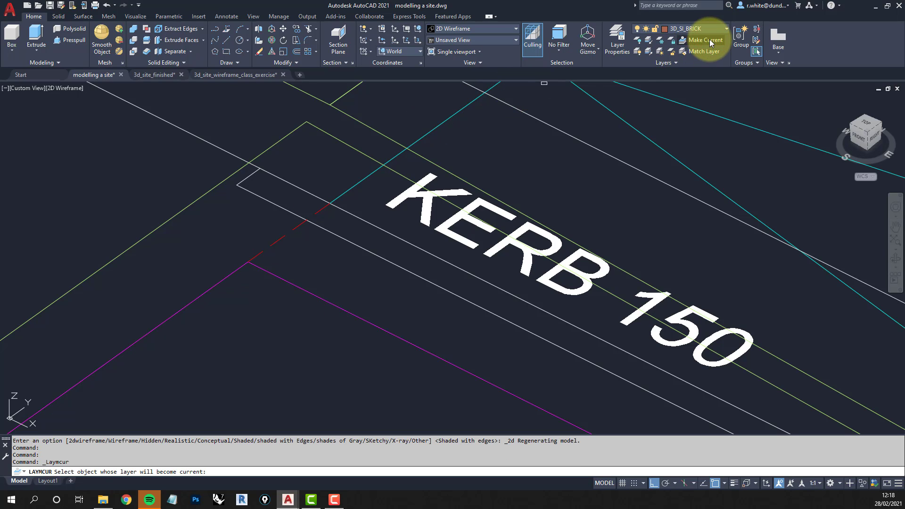
left_click(719, 27)
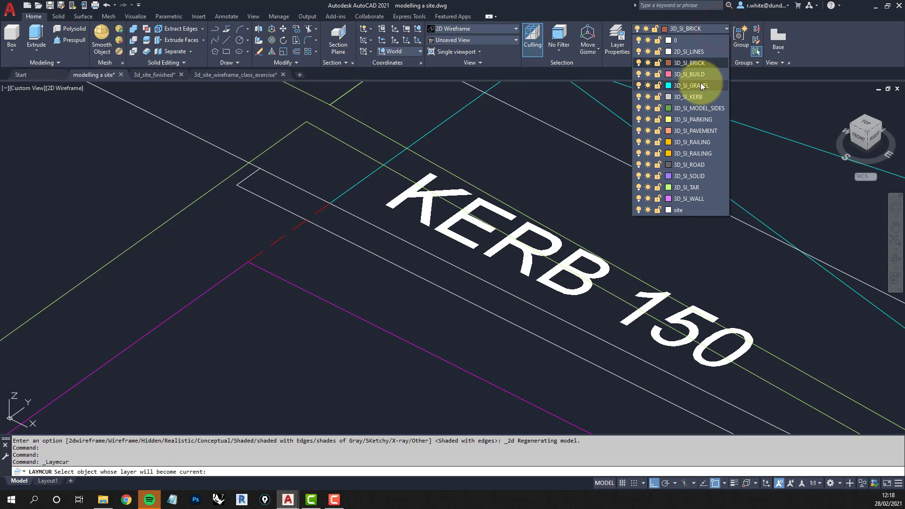
left_click(696, 86)
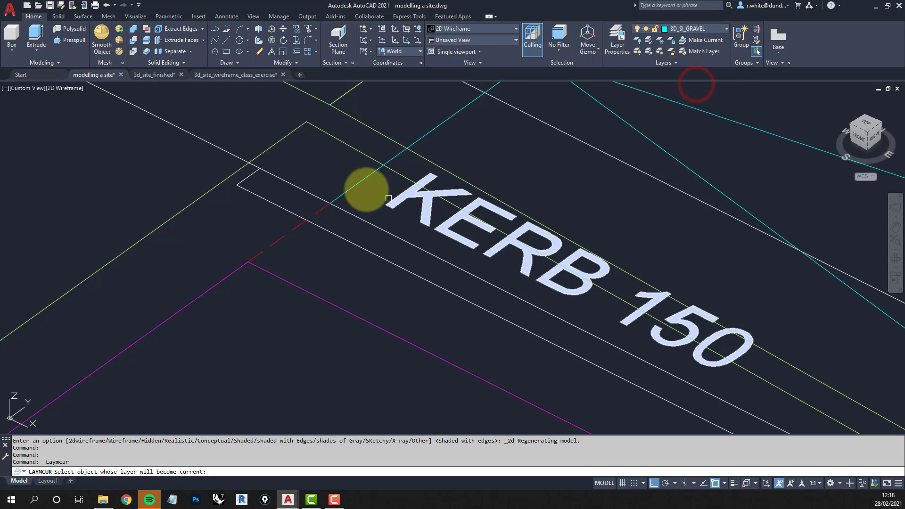
key("Escape")
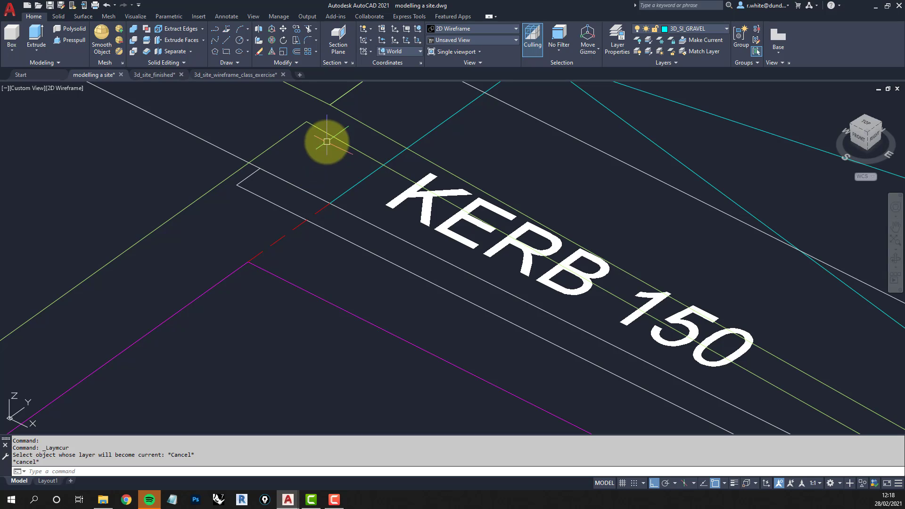
- Draw a guide polyline along the copied region's upper end edge, from its kerb-side corner to level with the house corner
left_click(215, 29)
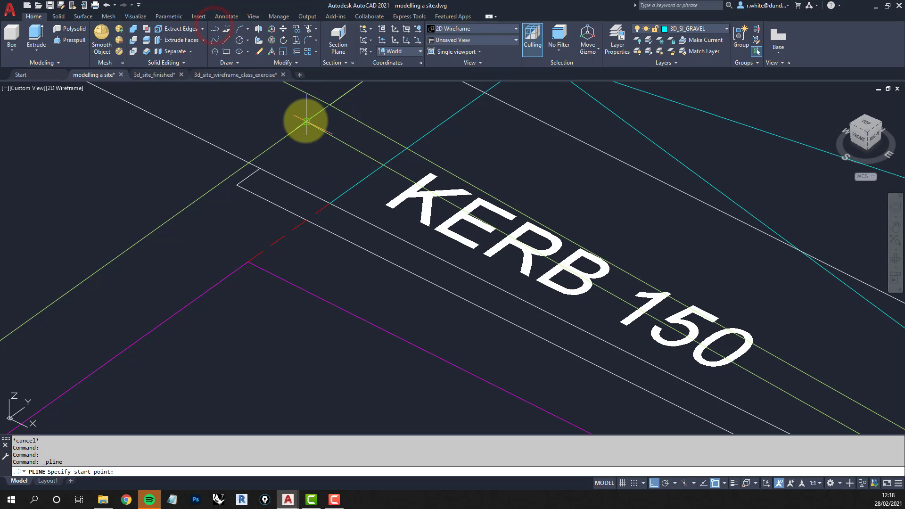
left_click(248, 163)
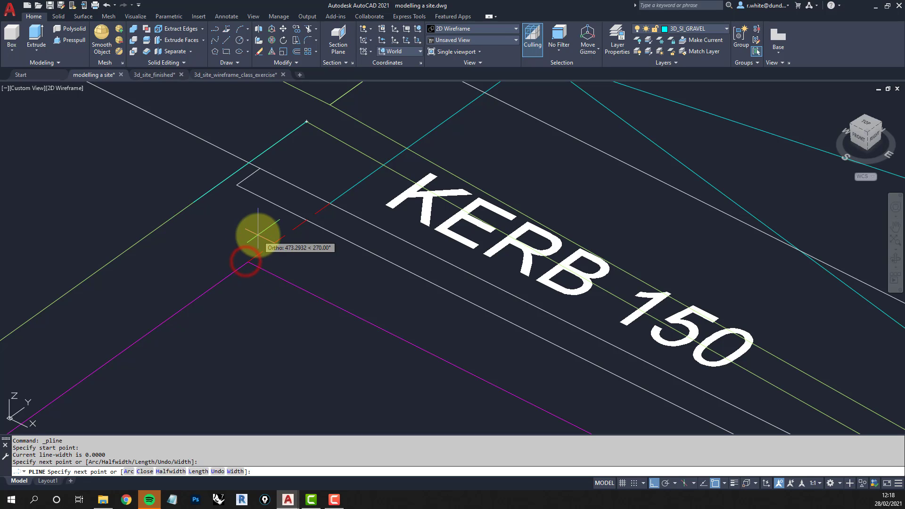
key("Return")
middle_click_drag(295, 227, 266, 125, "shift")
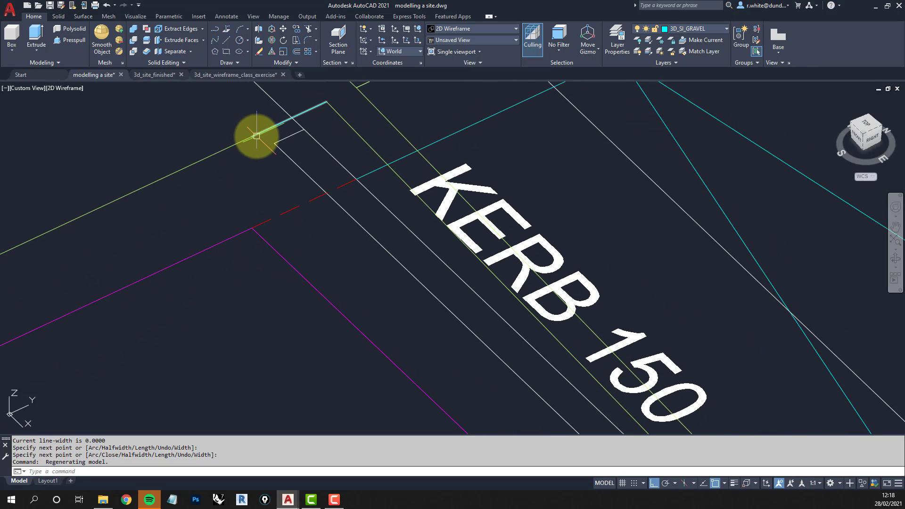
left_click(257, 136)
- Draw a matching guide polyline along the copied region's entrance-end edge, from its kerb-side corner to level with the house corner
scroll(252, 136, "down", 4)
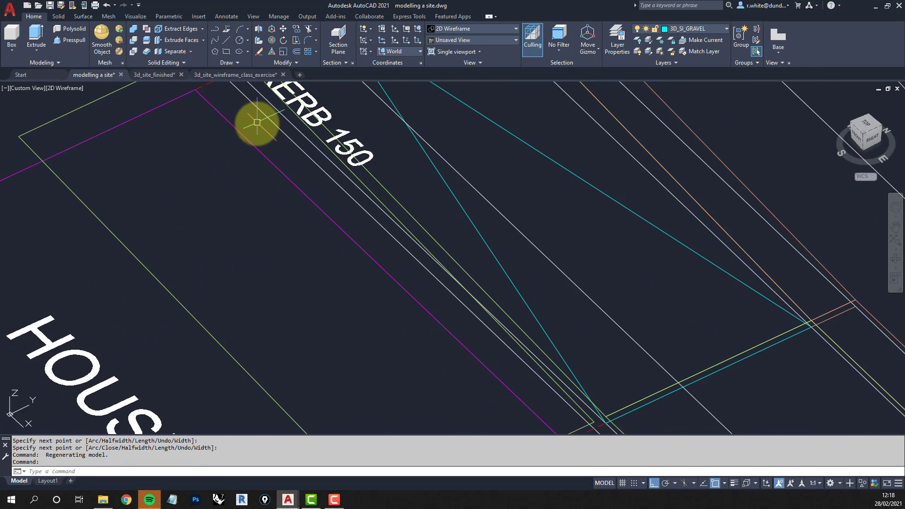
scroll(398, 259, "down", 4)
scroll(386, 269, "up", 4)
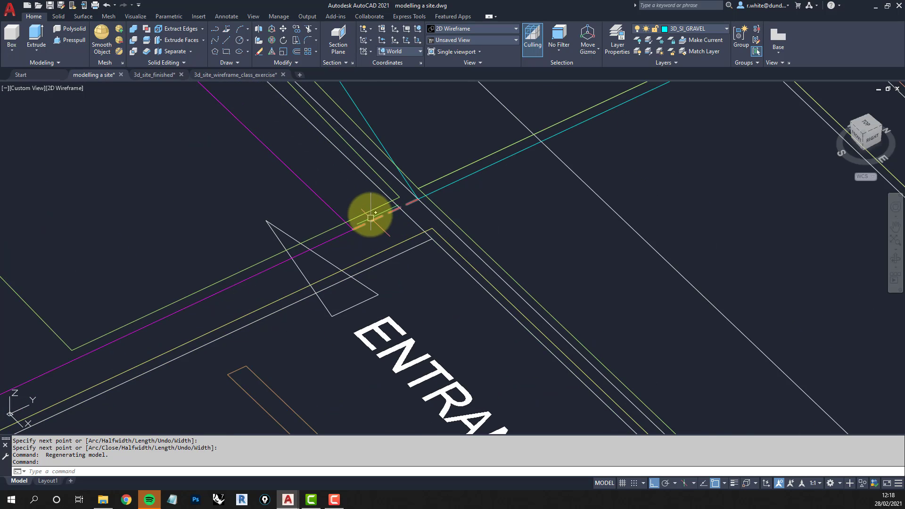
scroll(367, 212, "up", 4)
key("Escape")
key("Escape")
type("PLINE Specify start point:")
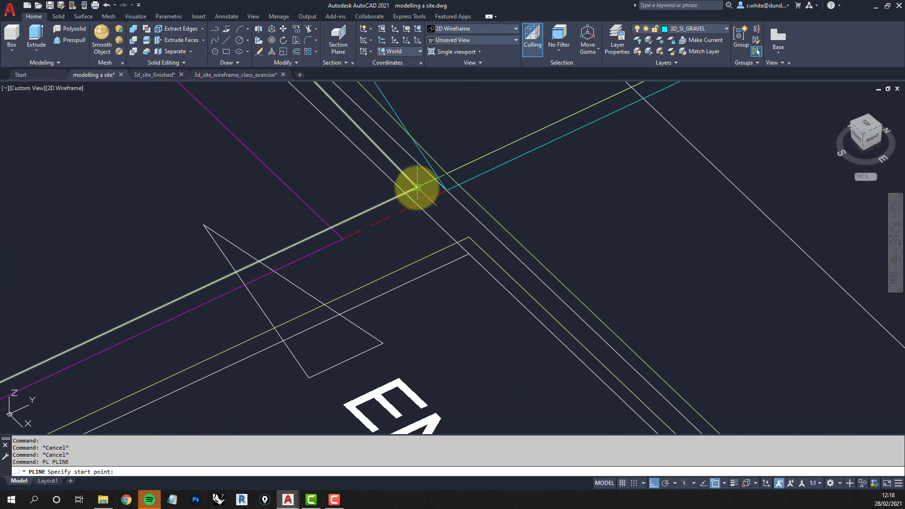
left_click(417, 187)
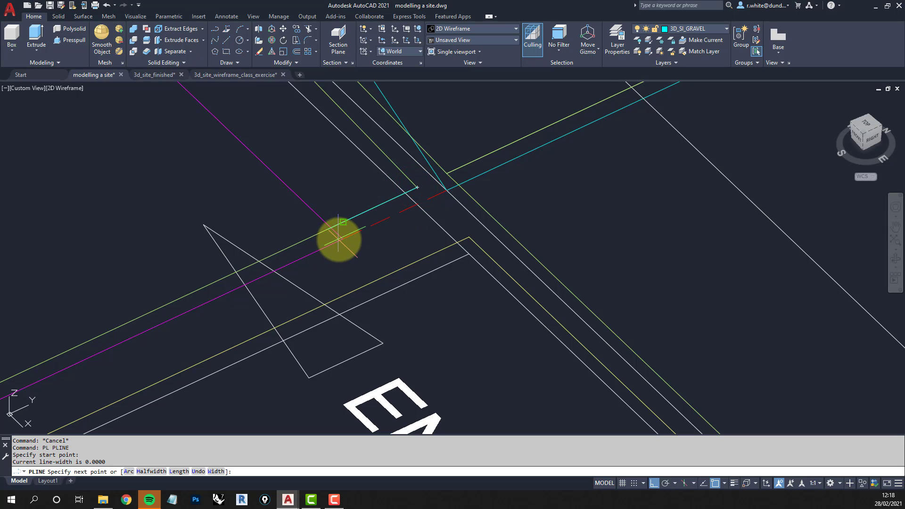
key("Escape")
scroll(349, 242, "down", 4)
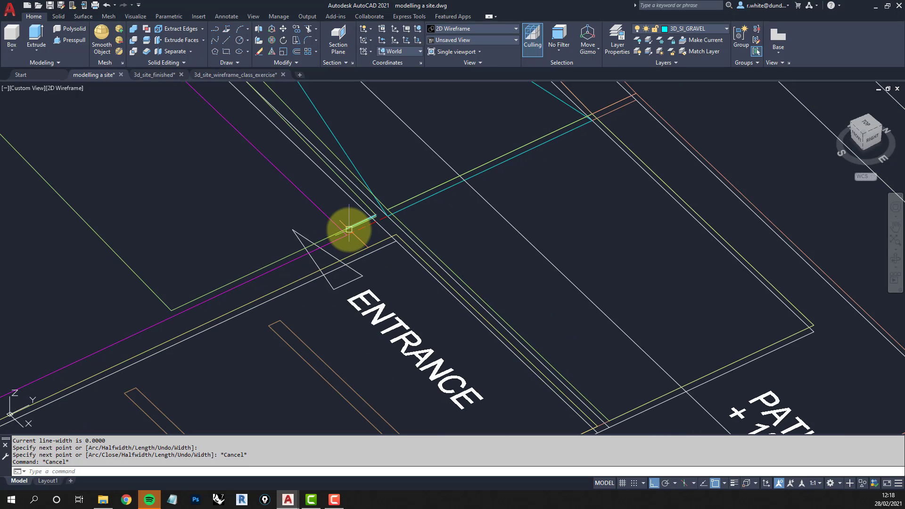
key("Escape")
- Stretch the copied region's house-side corner at the entrance end to the endpoint of the guide polyline
middle_click_drag(218, 293, 313, 309)
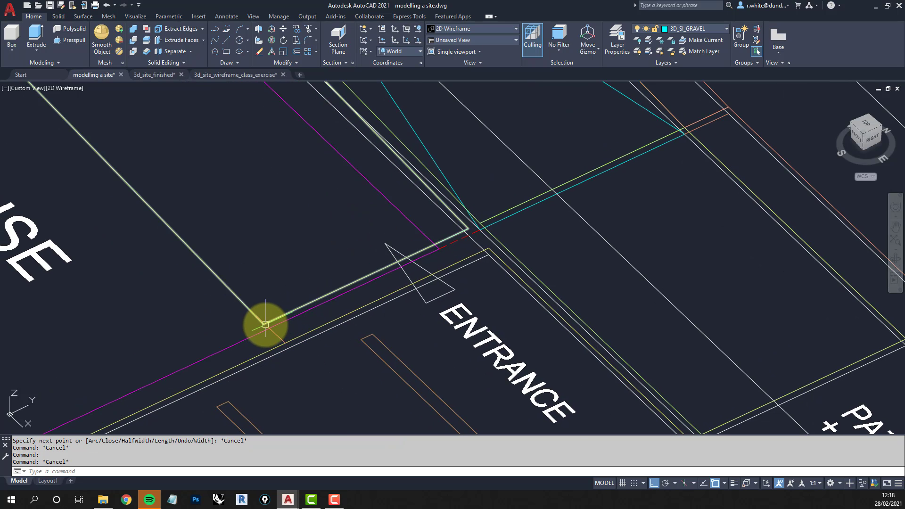
left_click(266, 325)
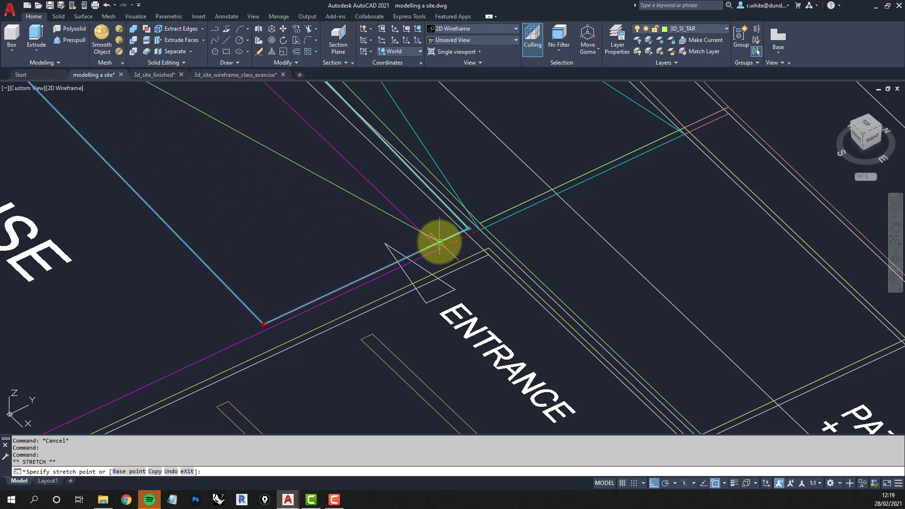
scroll(448, 233, "up", 3)
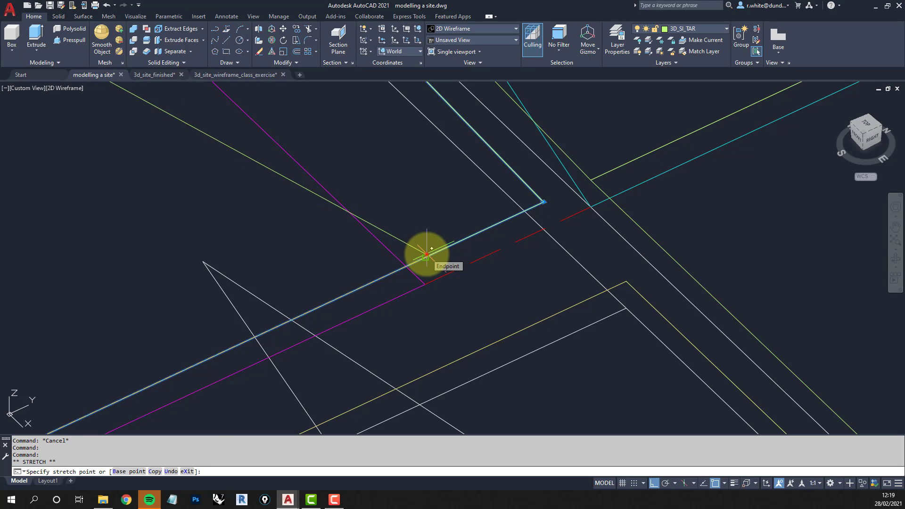
left_click(427, 254)
- Stretch the copied region's house-side corner at the gravel end to the other guide polyline's endpoint, and clear the selection
scroll(426, 255, "down", 5)
middle_click_drag(298, 182, 363, 312)
scroll(363, 312, "down", 4)
middle_click_drag(265, 249, 284, 264)
scroll(284, 264, "up", 4)
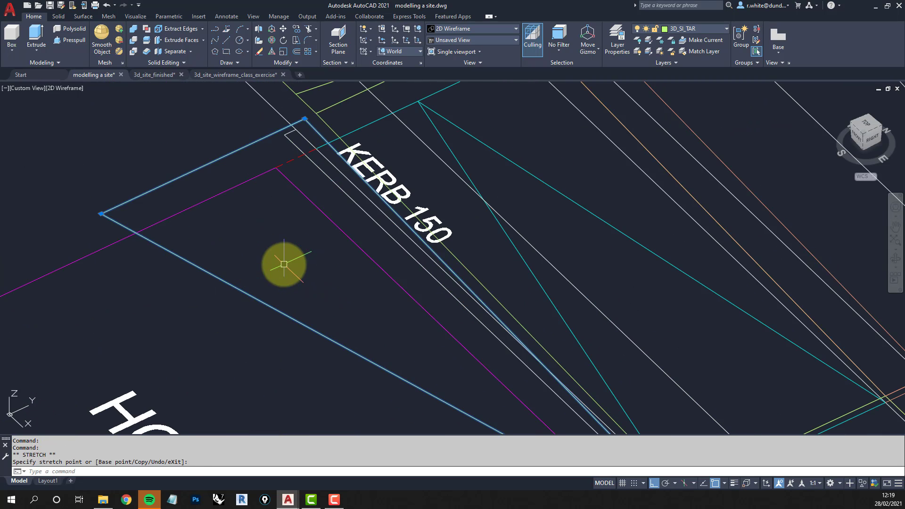
left_click(101, 214)
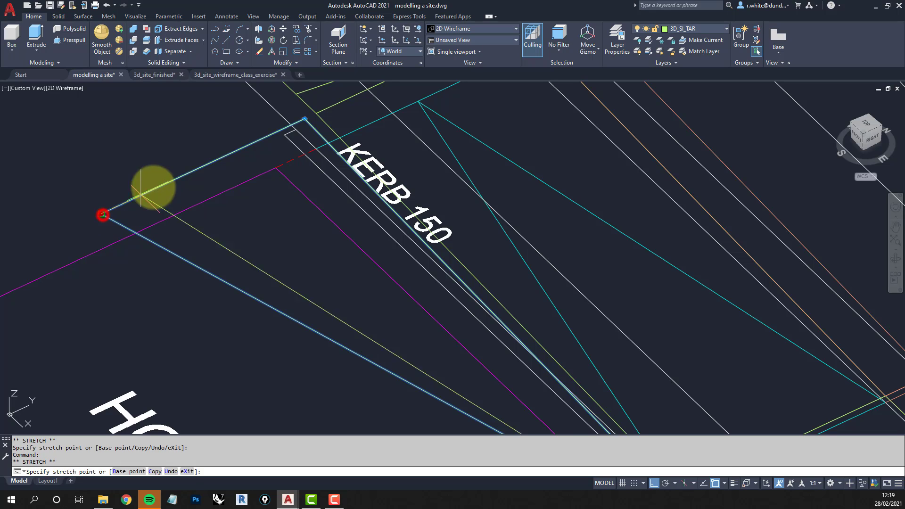
left_click(276, 132)
scroll(258, 233, "down", 5)
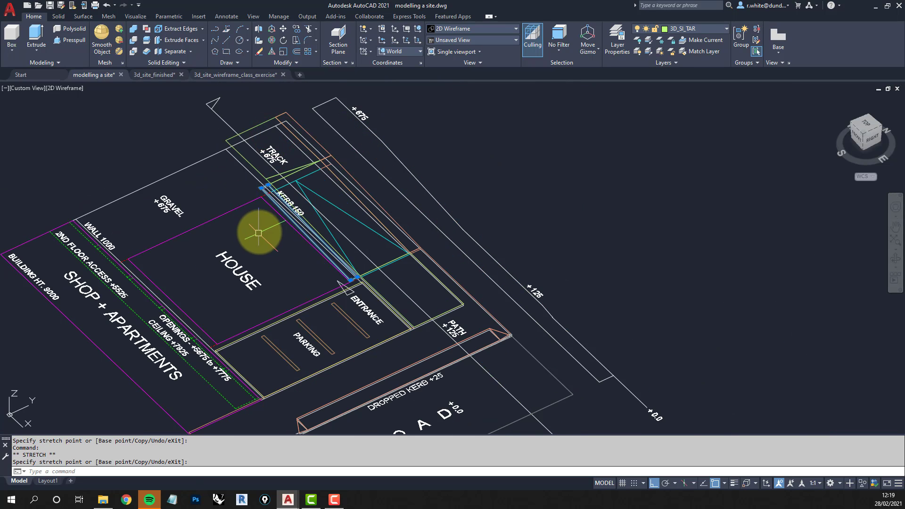
key("Escape")
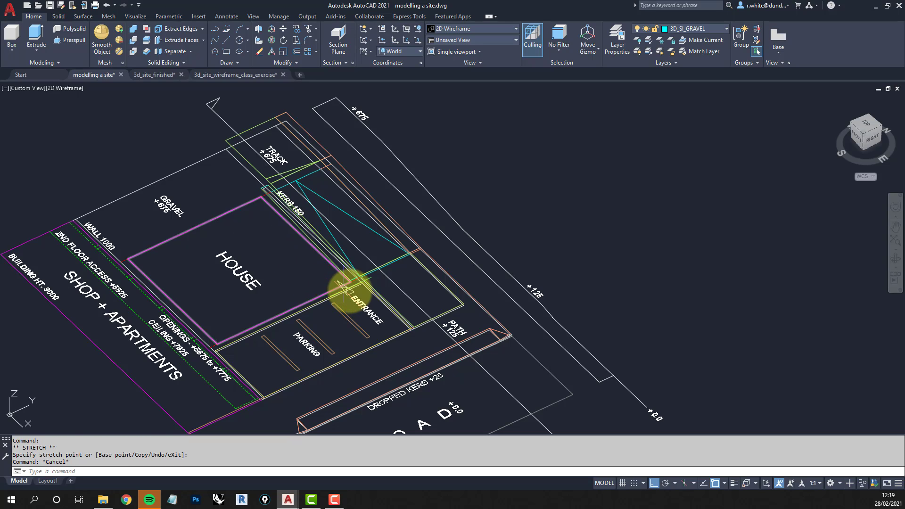
scroll(328, 301, "up", 4)
scroll(328, 301, "down", 4)
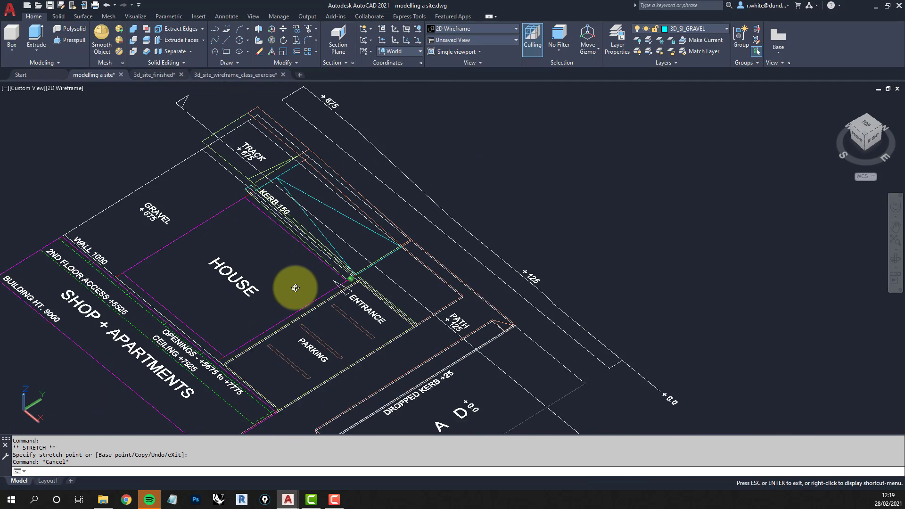
scroll(299, 248, "up", 5)
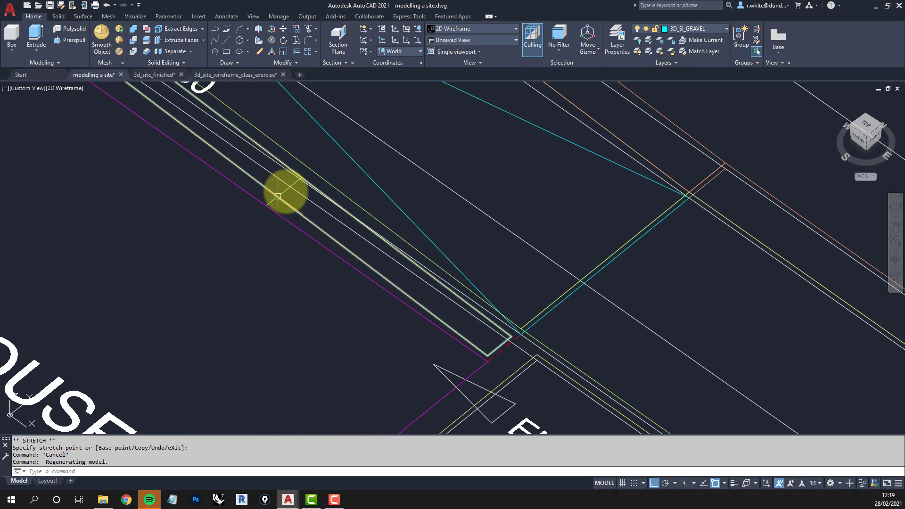
- Assign the stretched strip region between the kerb and the house to the 3D_SI_GRAVEL layer and clear the selection
left_click(290, 203)
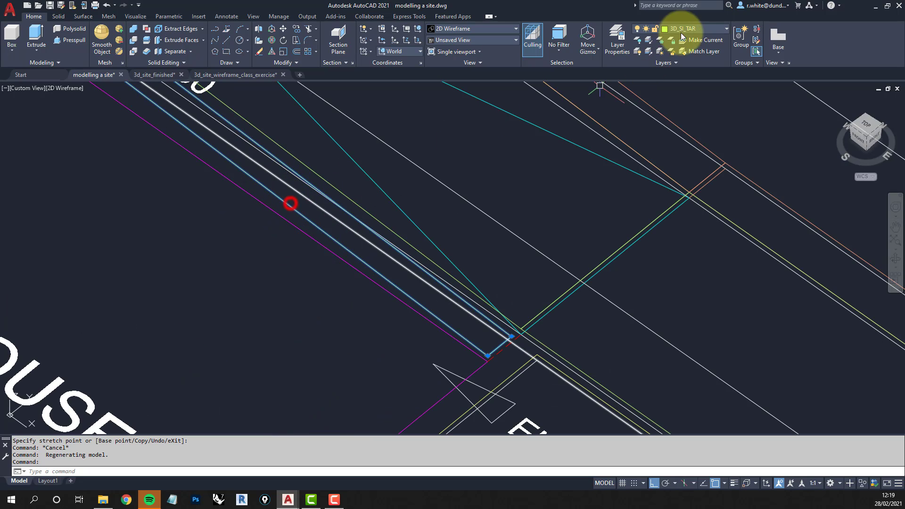
left_click(711, 30)
left_click(689, 152)
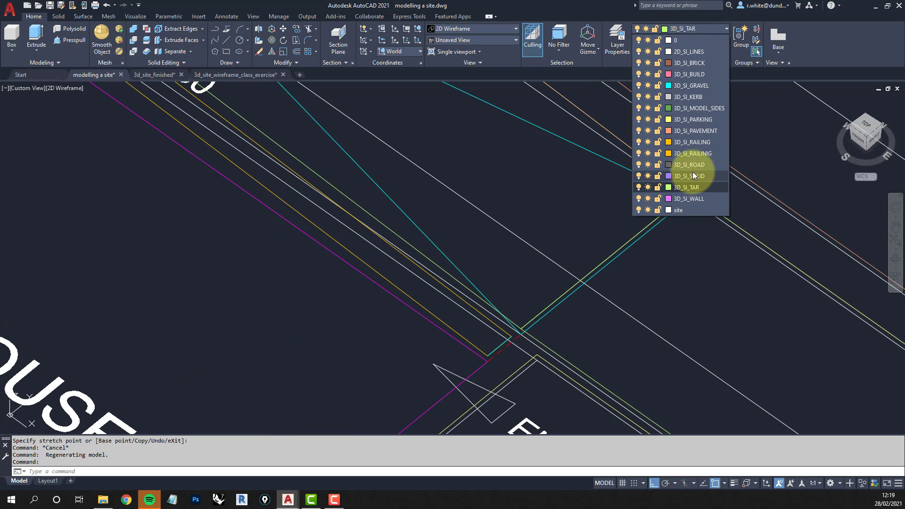
left_click(696, 86)
scroll(462, 264, "down", 3)
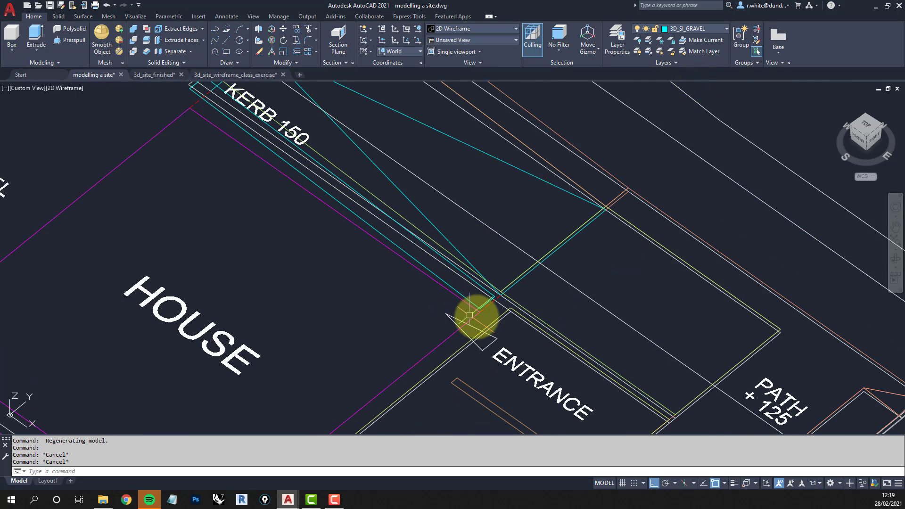
scroll(476, 302, "up", 3)
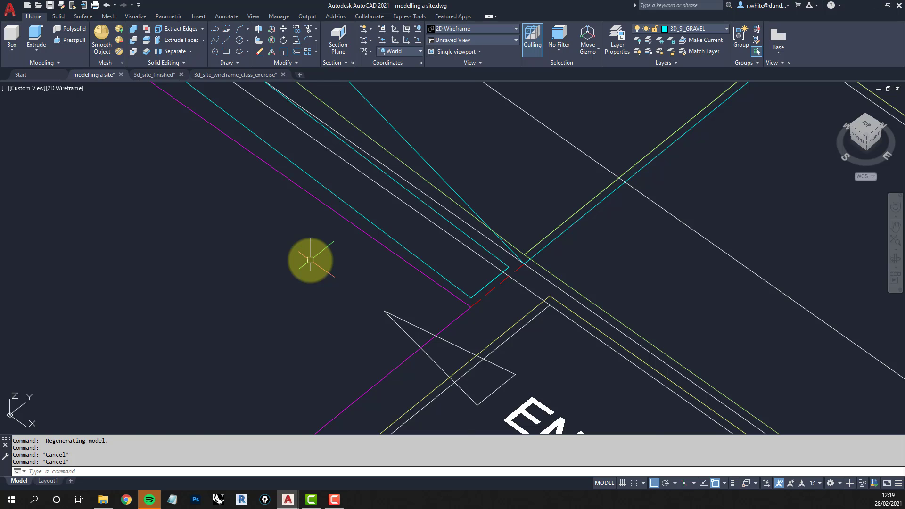
- Measure the length of the red dashed line between the wall and the house corner at the parking side
scroll(310, 260, "down", 4)
middle_click_drag(292, 265, 393, 209)
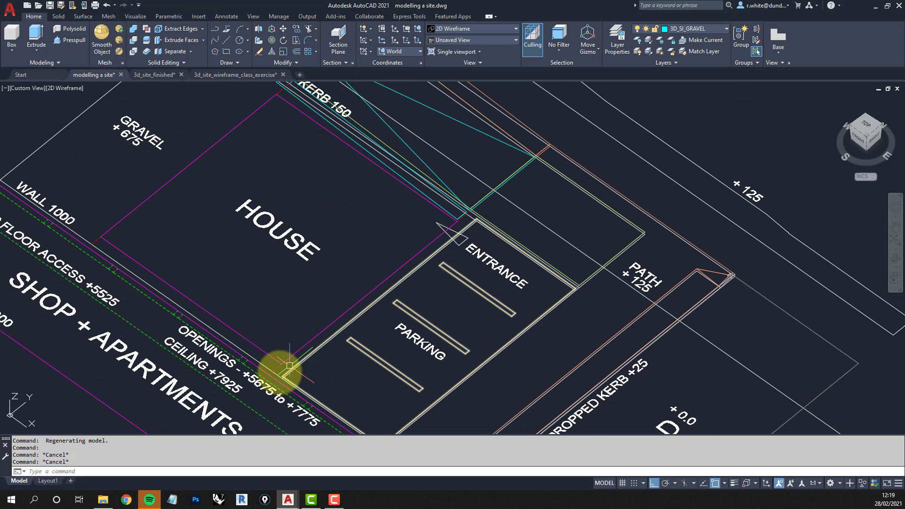
scroll(289, 365, "up", 5)
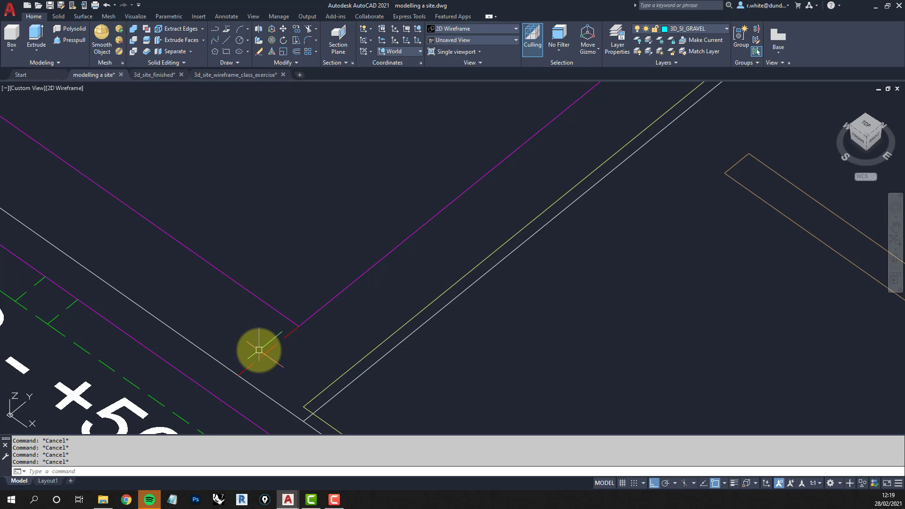
left_click(247, 370)
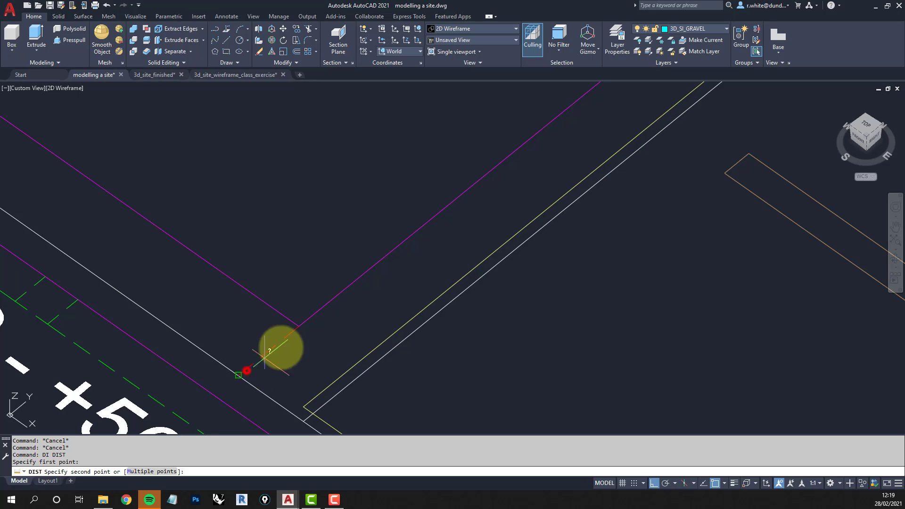
left_click(300, 331)
left_click(108, 464)
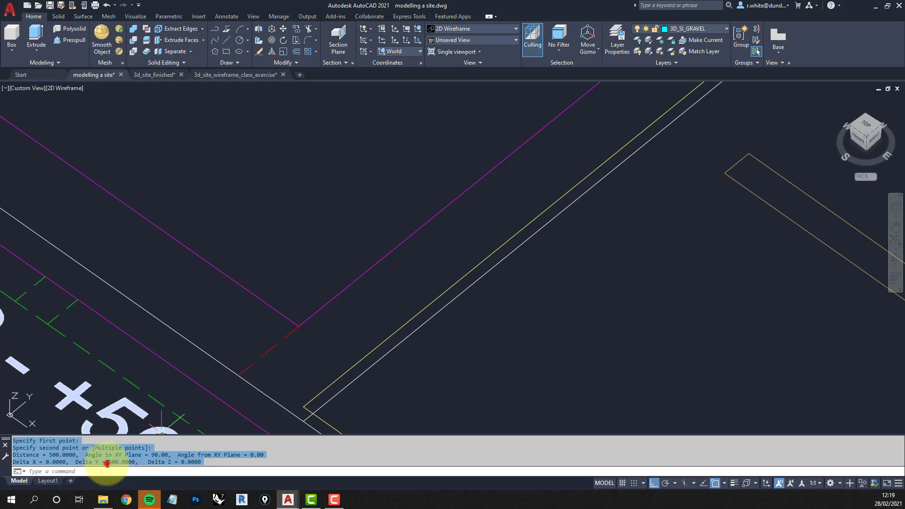
left_click(113, 455)
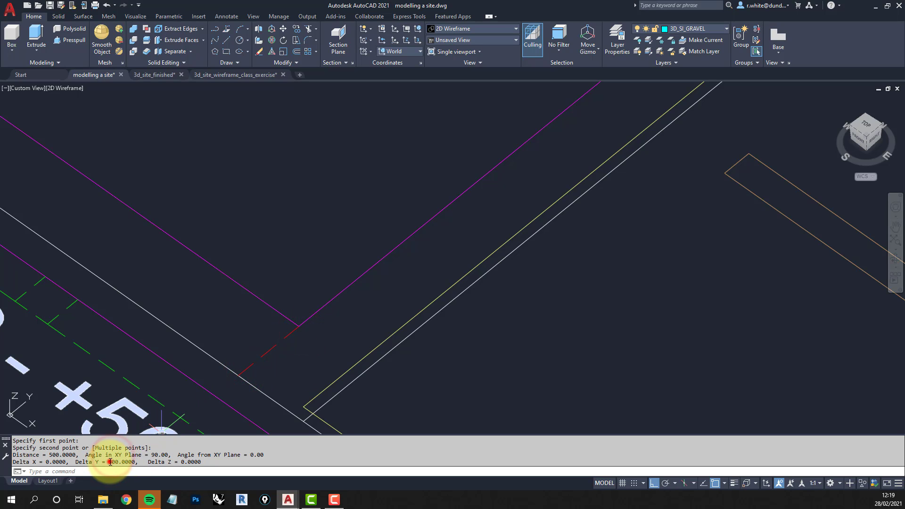
key("Escape")
key("Escape")
- Measure along the red dashed line from the house corner near the entrance to its crossing with the first white line
scroll(454, 225, "down", 5)
middle_click_drag(519, 181, 240, 400)
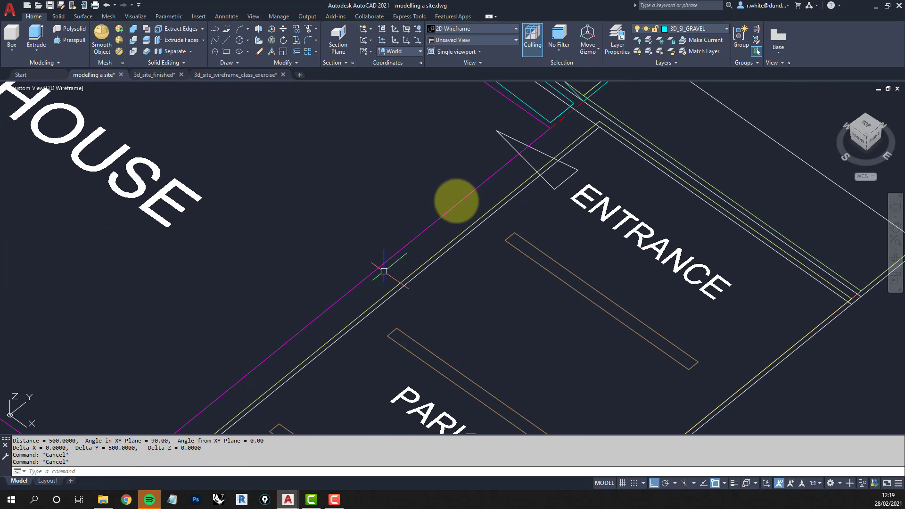
middle_click_drag(452, 210, 362, 317)
scroll(492, 236, "up", 6)
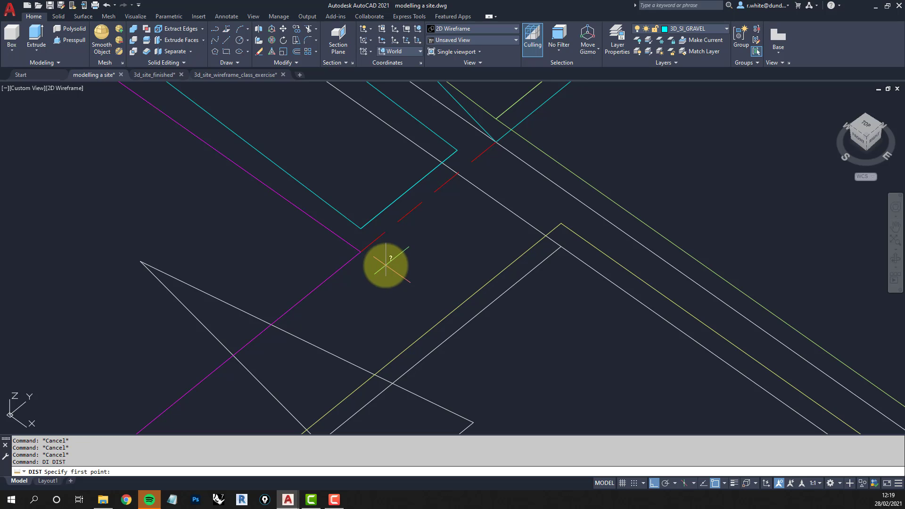
left_click(361, 252)
left_click(457, 173)
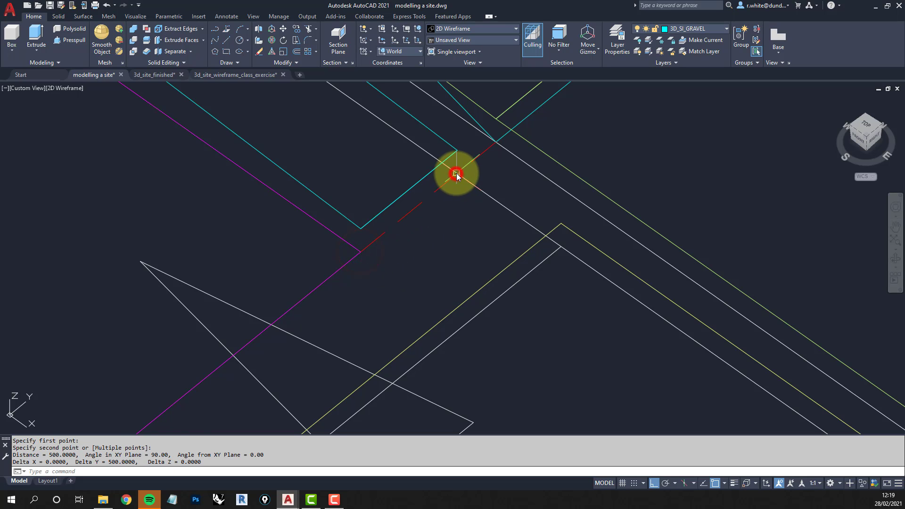
- Draw a small marker circle centred where the red dashed line crosses the white line near the entrance
scroll(433, 197, "down", 6)
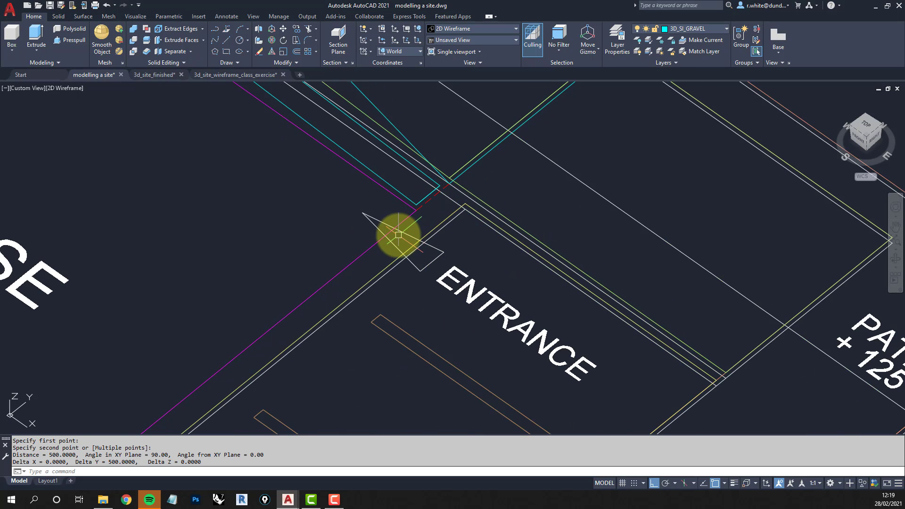
middle_click_drag(394, 233, 503, 169)
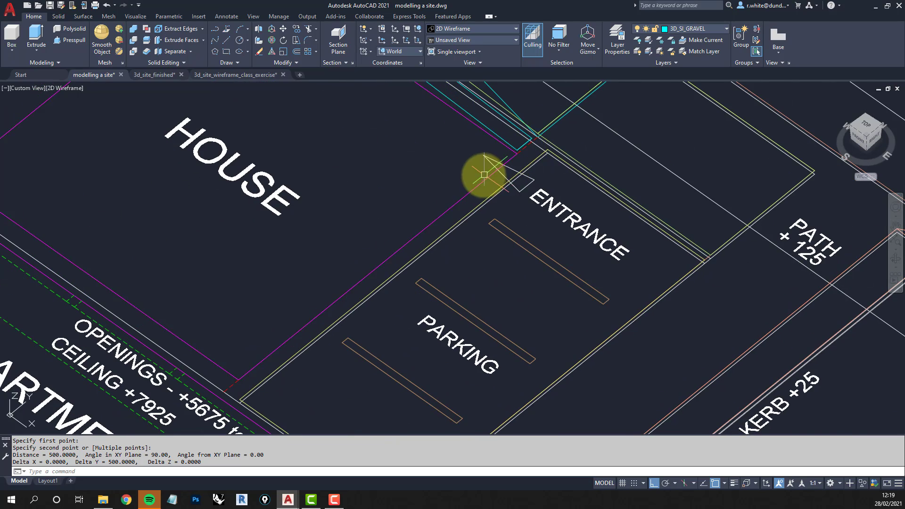
middle_click_drag(382, 158, 430, 262)
scroll(430, 262, "down", 4)
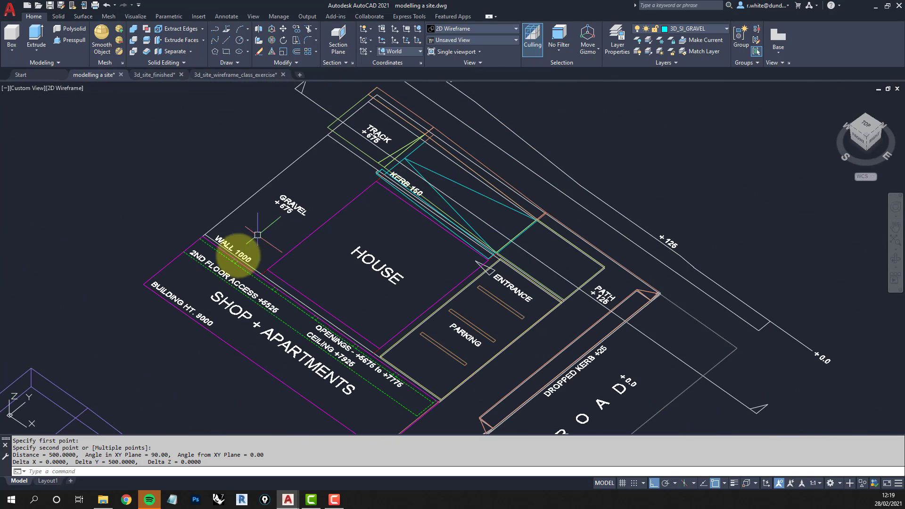
scroll(469, 174, "down", 3)
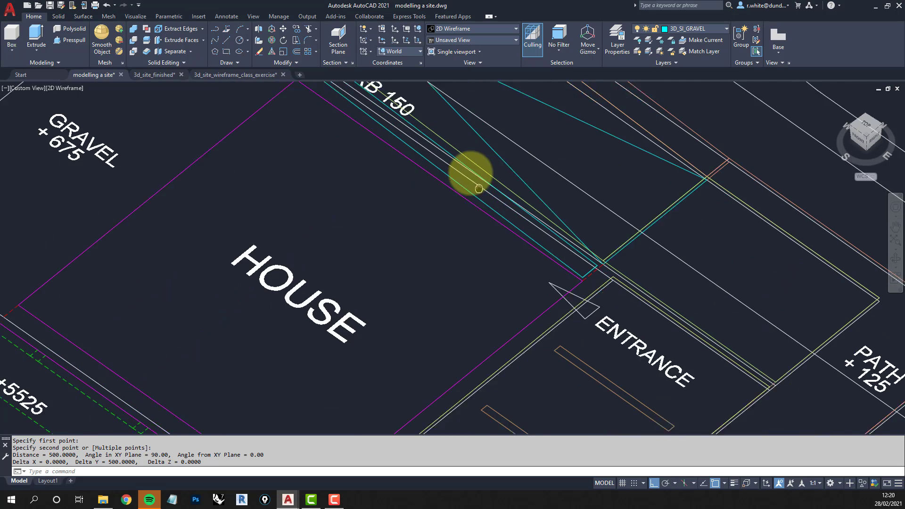
scroll(483, 249, "down", 2)
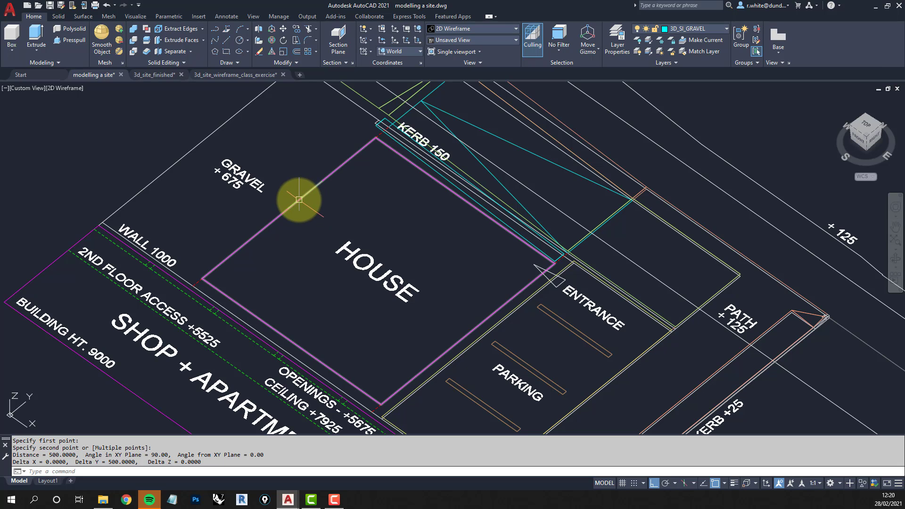
scroll(556, 259, "up", 5)
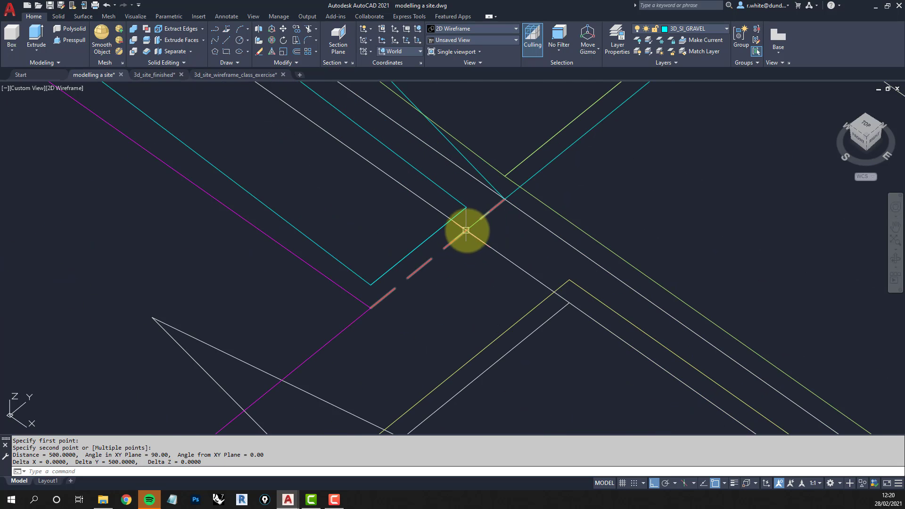
key("Escape")
type("c")
key("Return")
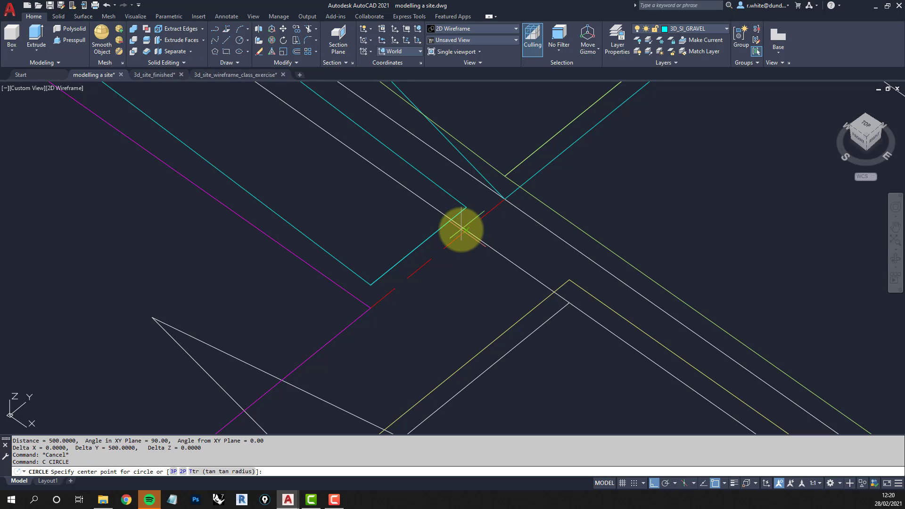
left_click(464, 229)
scroll(464, 231, "up", 2)
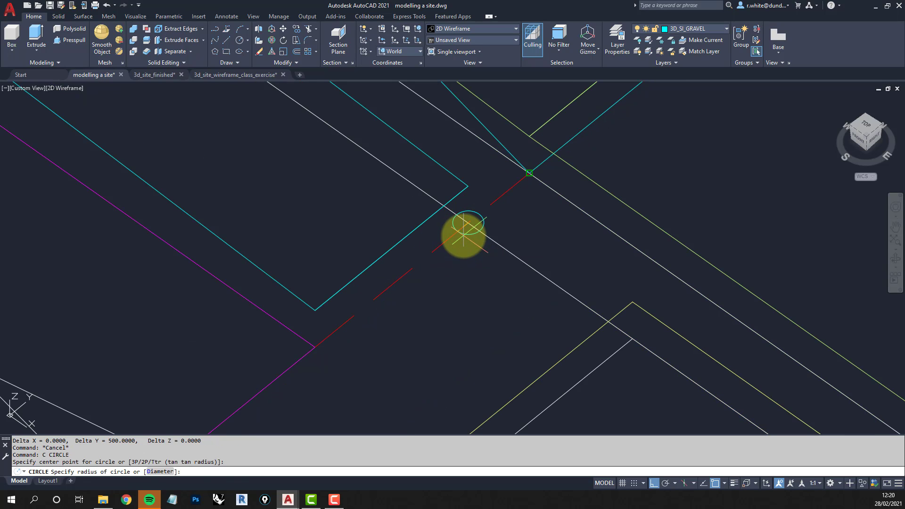
left_click(491, 222)
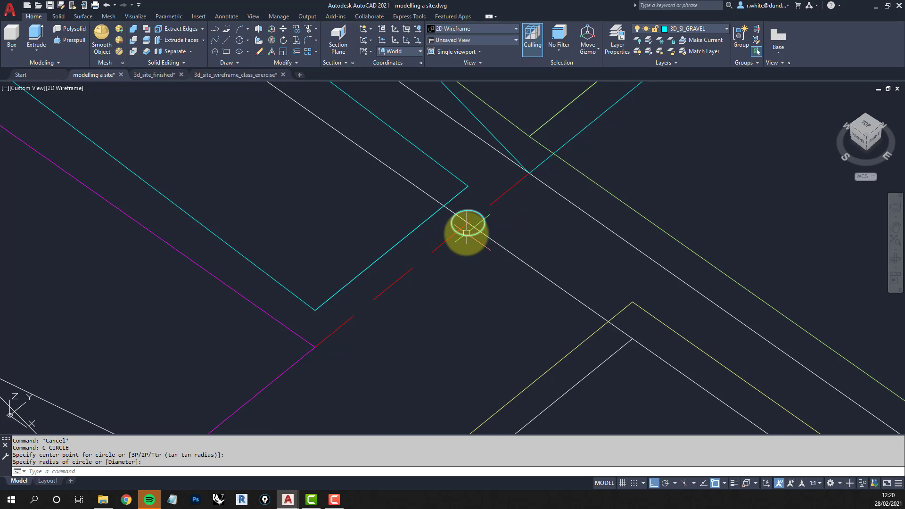
scroll(466, 233, "down", 3)
key("Escape")
key("Escape")
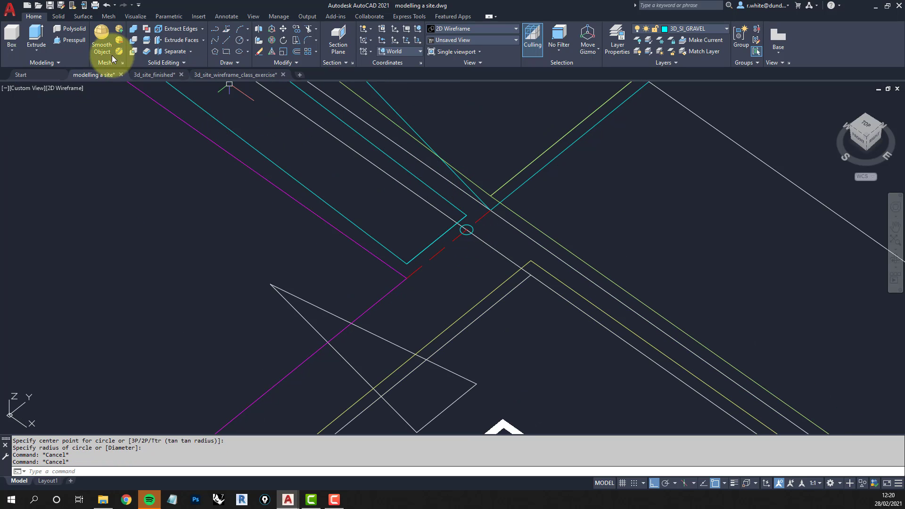
- Copy the gravel strip region from the marker circle's centre to the house corner nearest the wall and parking area
left_click(297, 30)
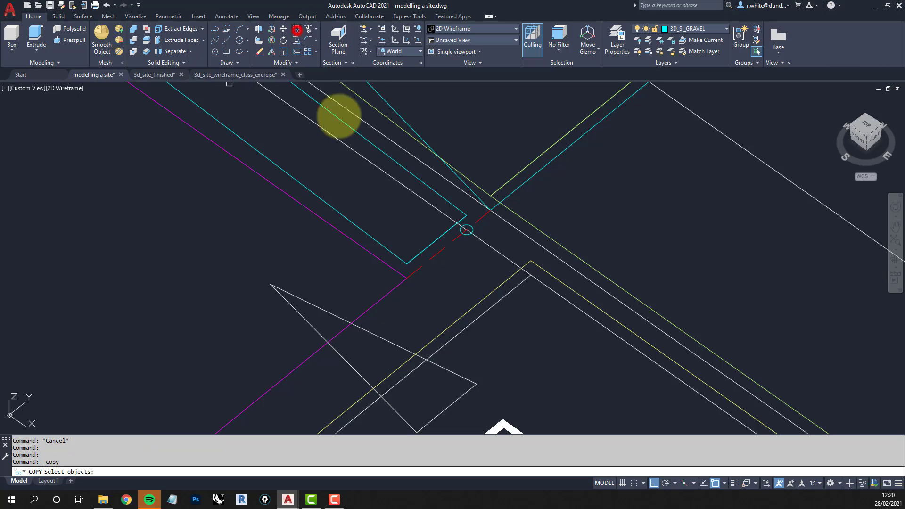
left_click(376, 242)
key("Return")
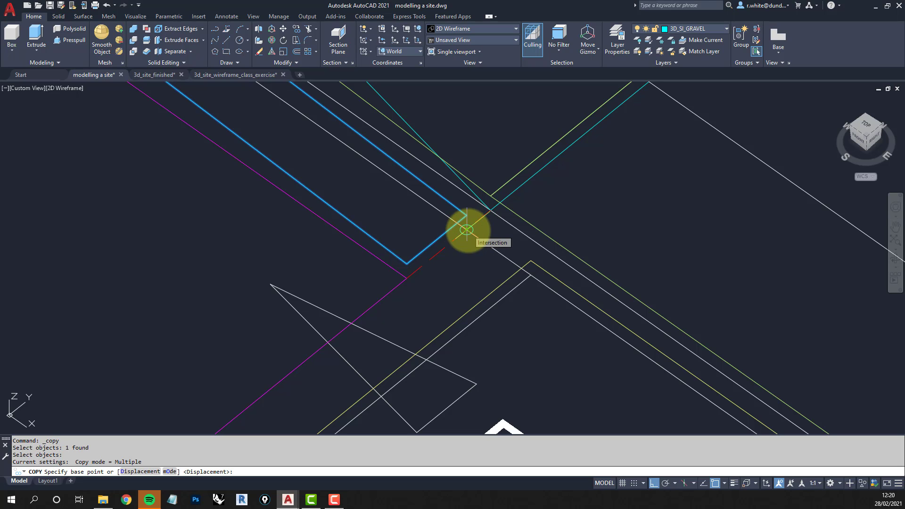
left_click(467, 230)
scroll(389, 286, "down", 4)
middle_click_drag(367, 301, 546, 162)
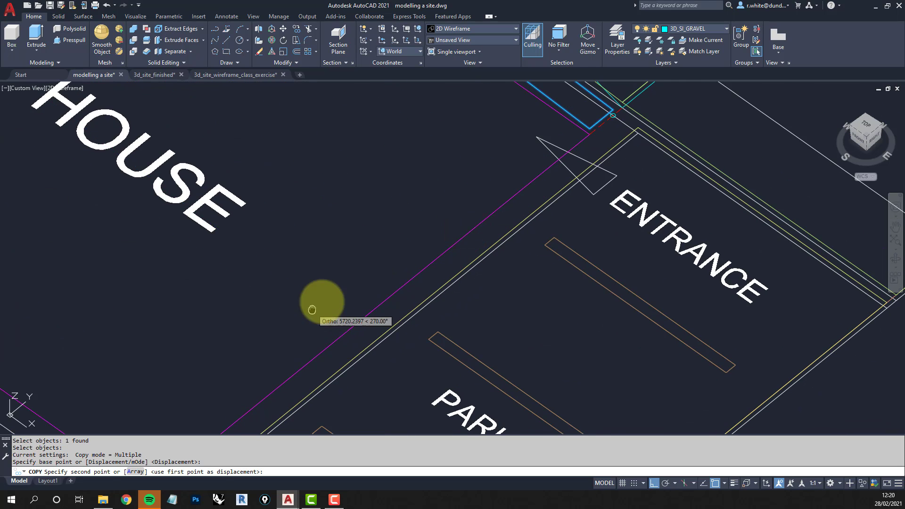
middle_click_drag(304, 313, 487, 164)
left_click(330, 334)
key("Return")
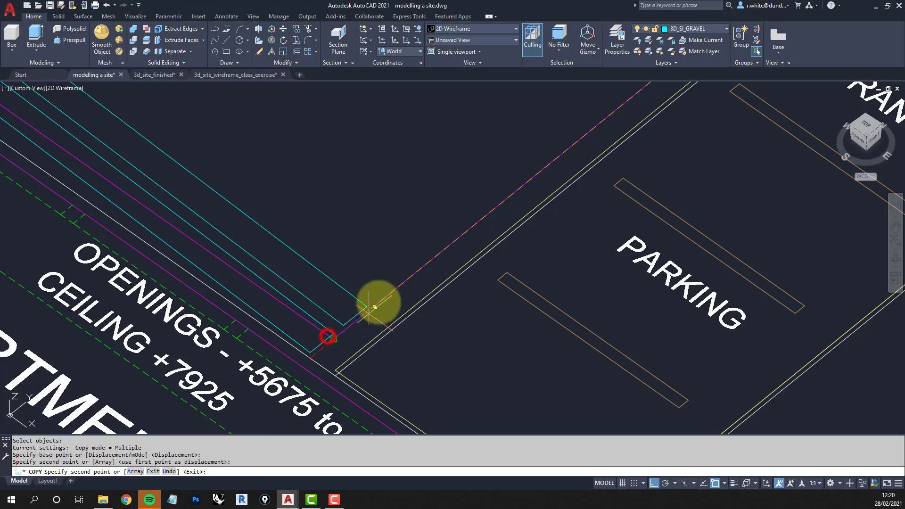
- Erase the marker circle on the red dashed line near the entrance
scroll(385, 288, "down", 2)
middle_click_drag(437, 279, 419, 344, "shift")
scroll(460, 260, "down", 2)
scroll(488, 313, "up", 5)
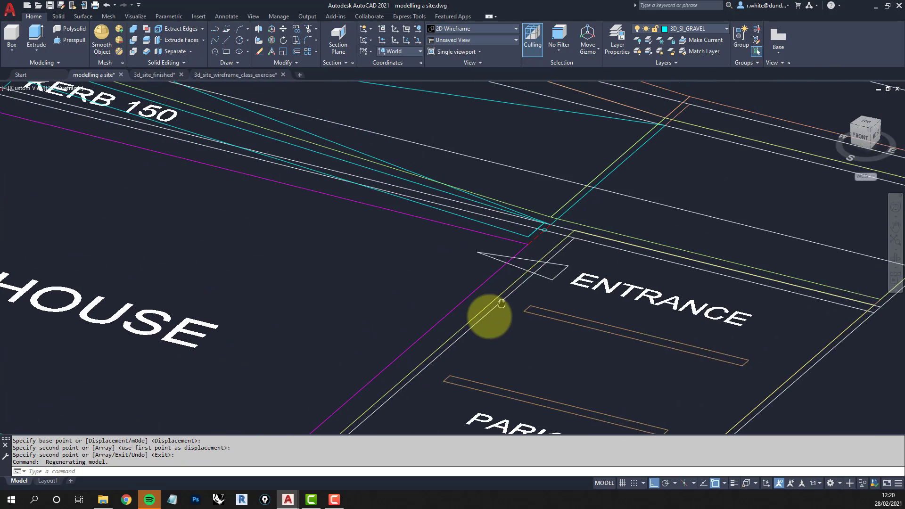
scroll(550, 257, "up", 2)
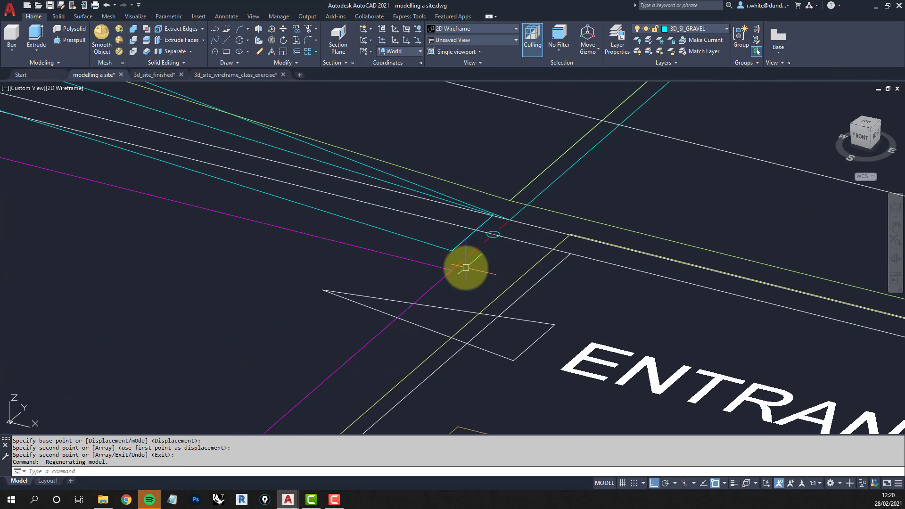
middle_click_drag(515, 249, 483, 274, "shift")
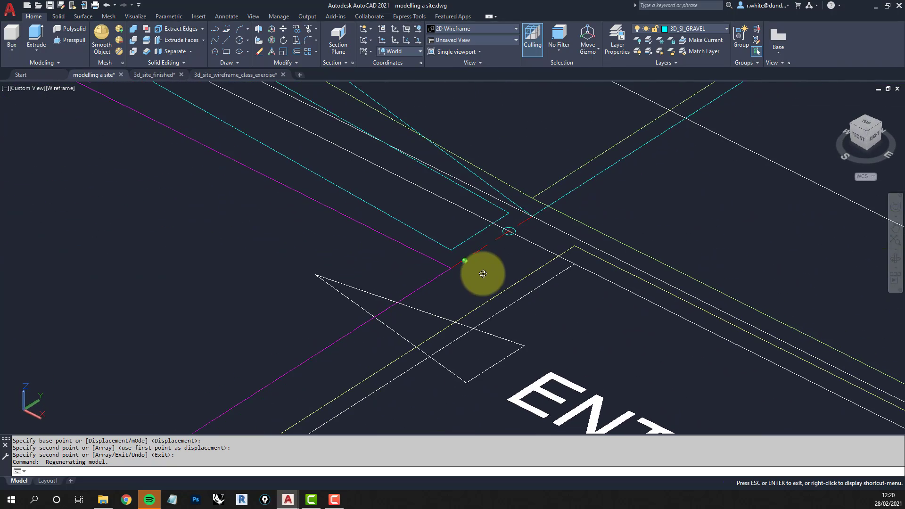
scroll(515, 234, "up", 3)
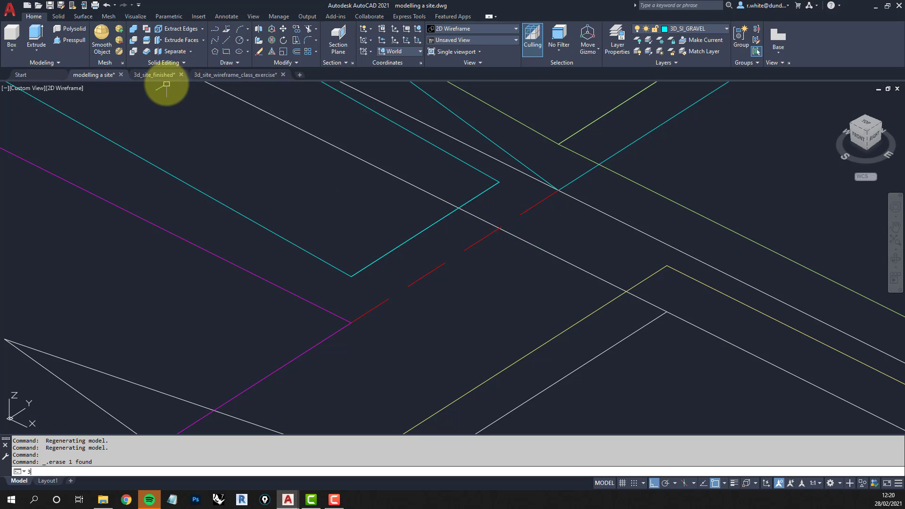
- Create a three-sided 3D face from the original gravel strip's two entrance-end corners to the adjacent corner of the yellow parking outline
key("Return")
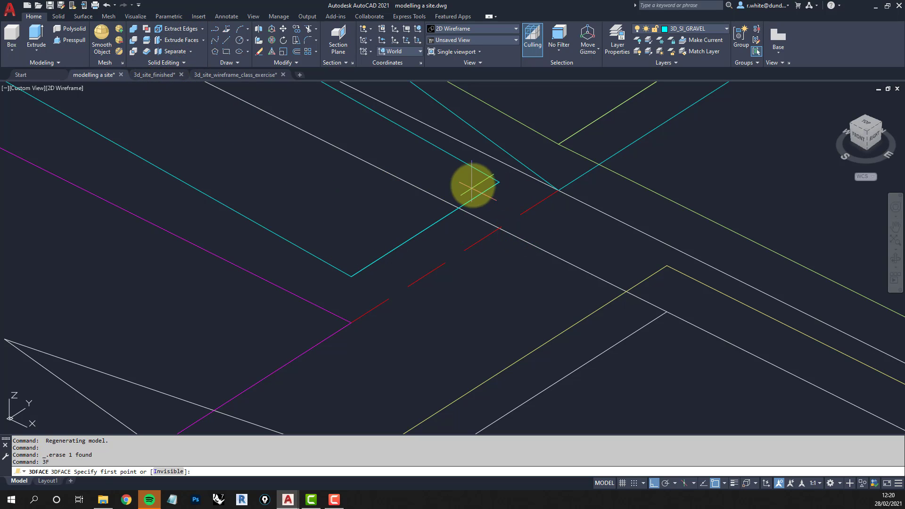
left_click(498, 182)
left_click(384, 260)
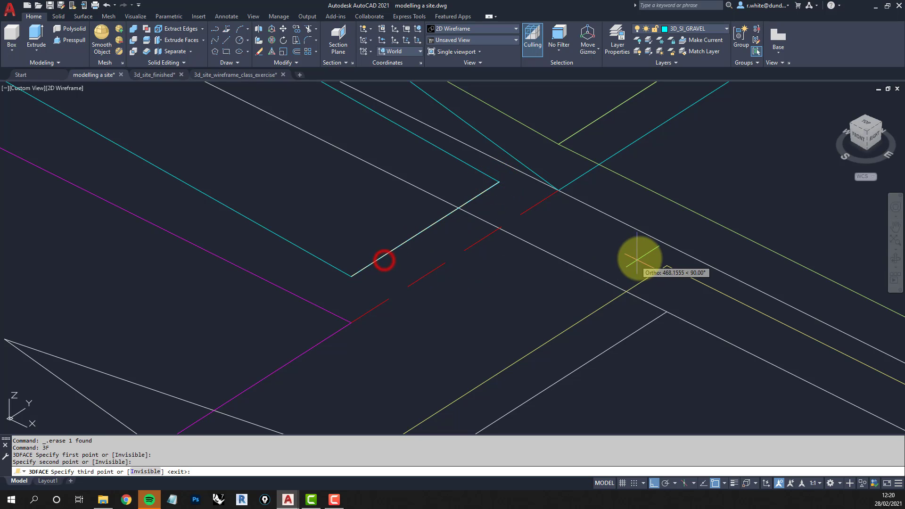
left_click(666, 266)
key("Return")
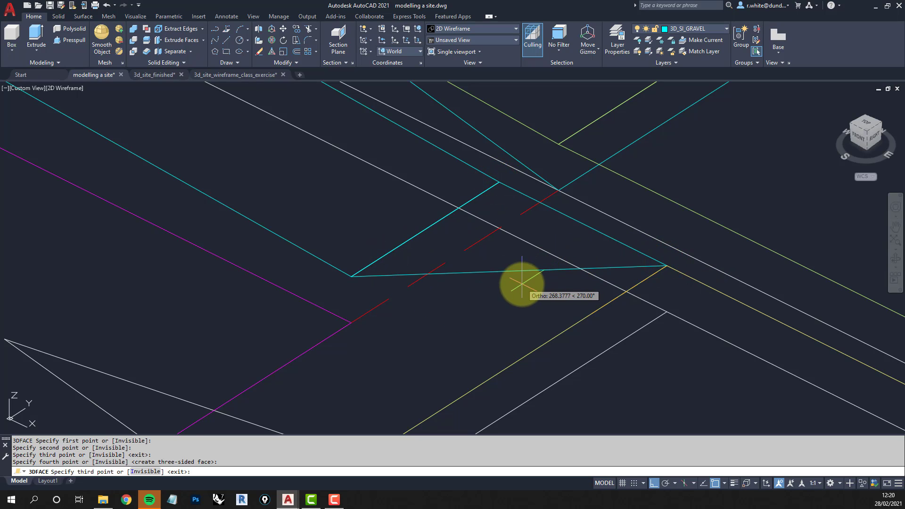
key("Return")
scroll(513, 288, "down", 6)
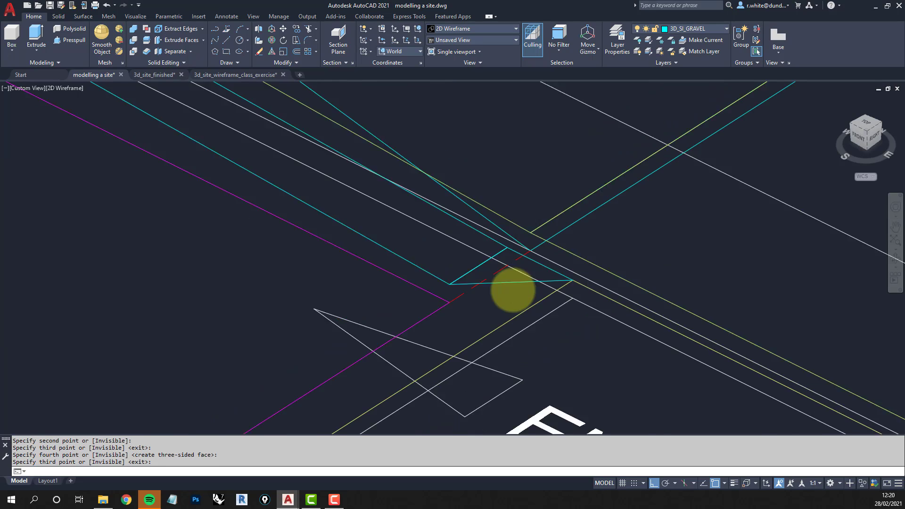
scroll(471, 273, "down", 3)
scroll(429, 299, "up", 8)
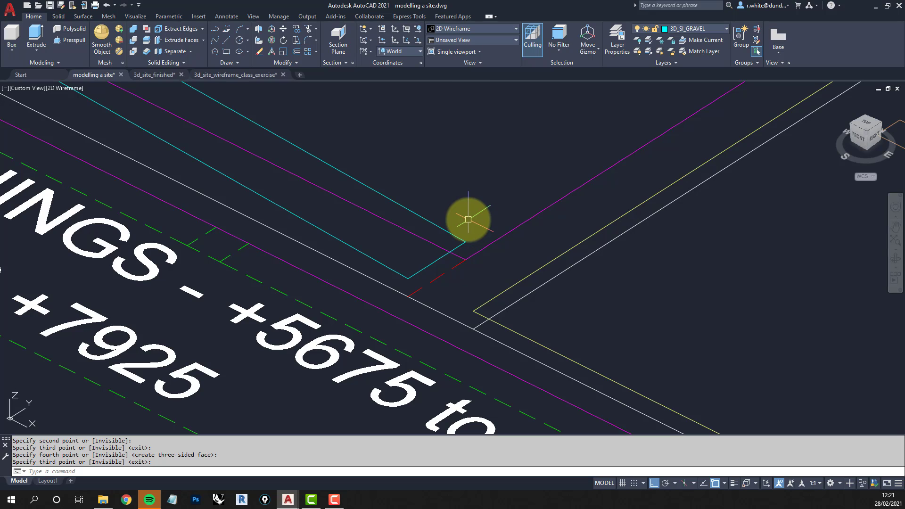
- Create a three-sided 3D face from the copied gravel strip's two parking-end corners to the yellow parking outline's corner near the wall
key("Return")
left_click(466, 242)
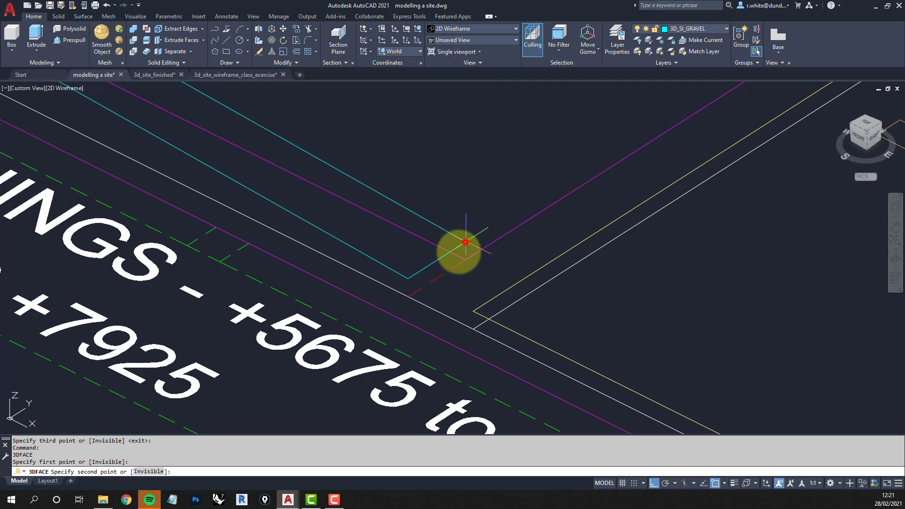
left_click(409, 278)
left_click(479, 307)
left_click(479, 308)
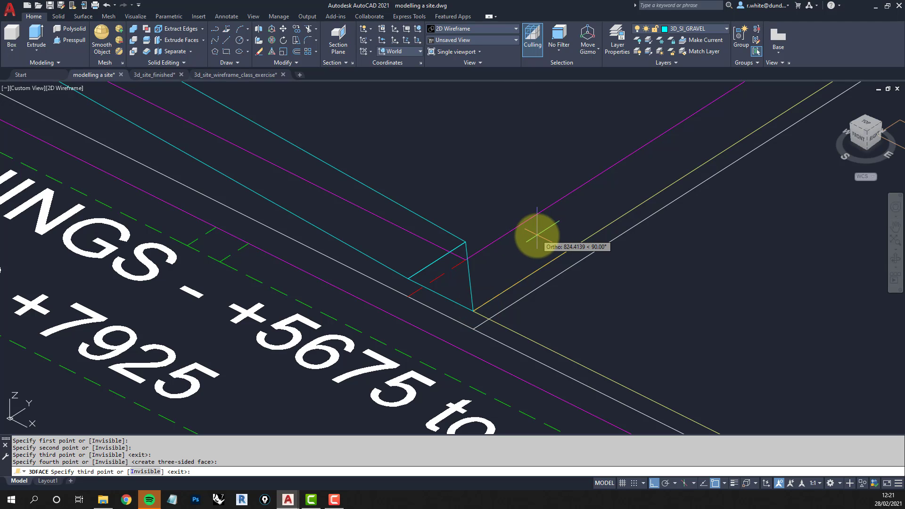
key("Return")
- Create a four-sided 3D face between the house and parking area, joining the two gravel strips' inner corners to the parking outline's house-side corners
scroll(547, 234, "down", 4)
middle_click_drag(639, 185, 438, 293)
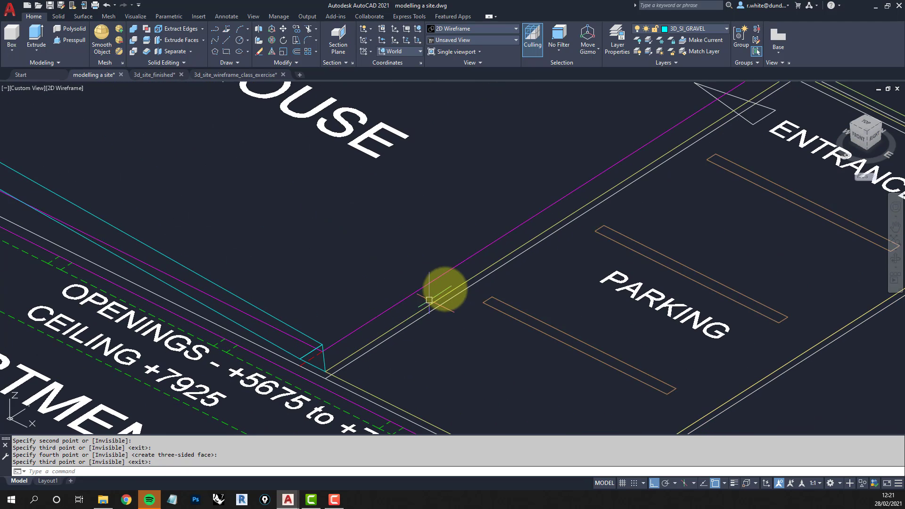
scroll(482, 275, "down", 2)
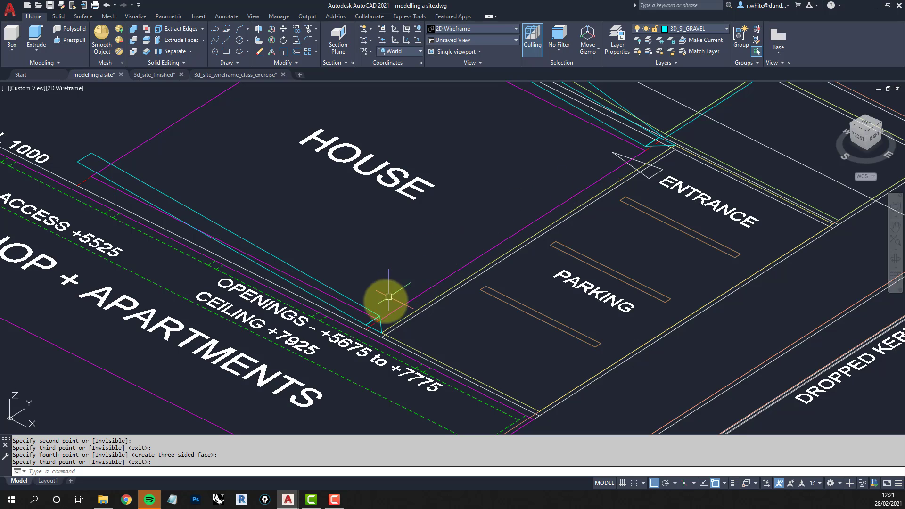
scroll(382, 321, "up", 3)
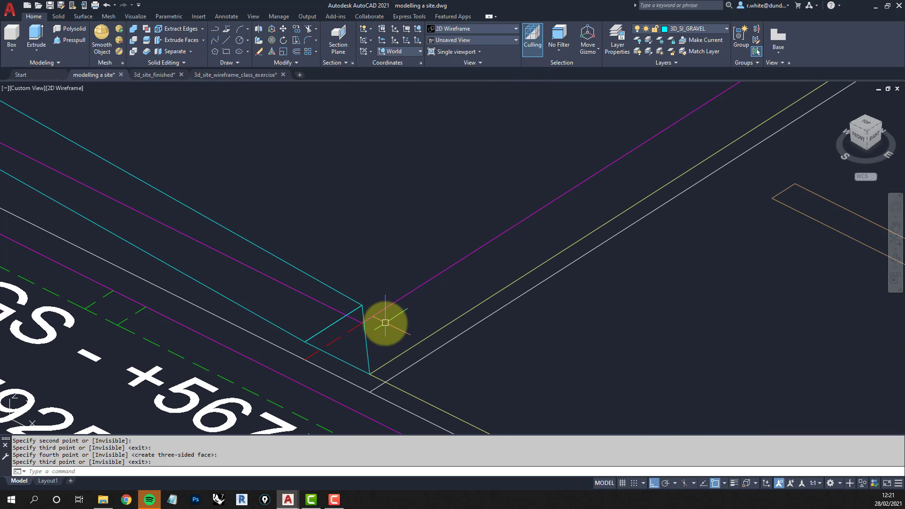
key("Return")
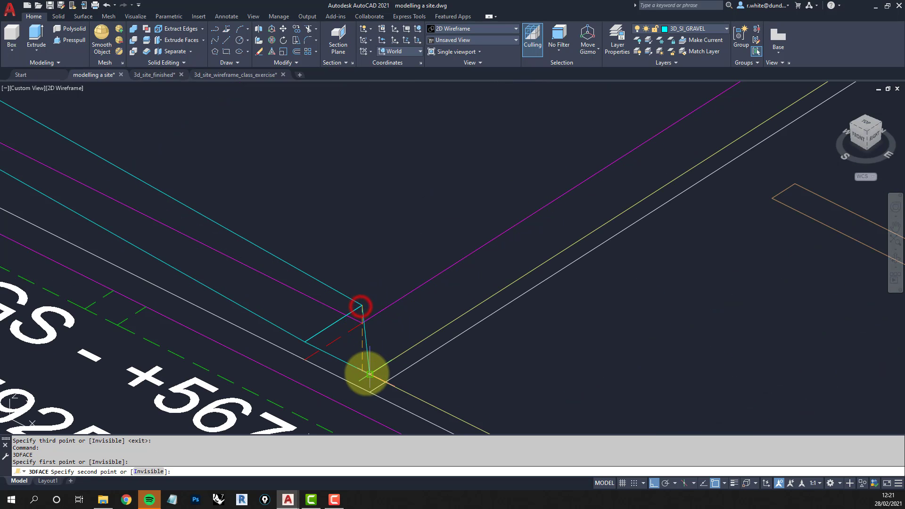
left_click(367, 373)
scroll(445, 313, "down", 4)
middle_click_drag(679, 159, 356, 344)
scroll(565, 205, "up", 4)
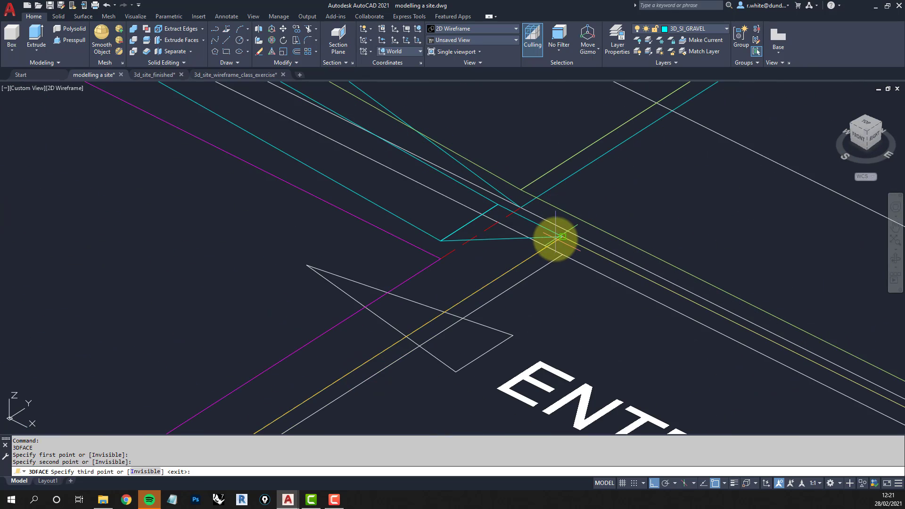
left_click(560, 238)
left_click(441, 239)
scroll(511, 291, "down", 2)
key("Return")
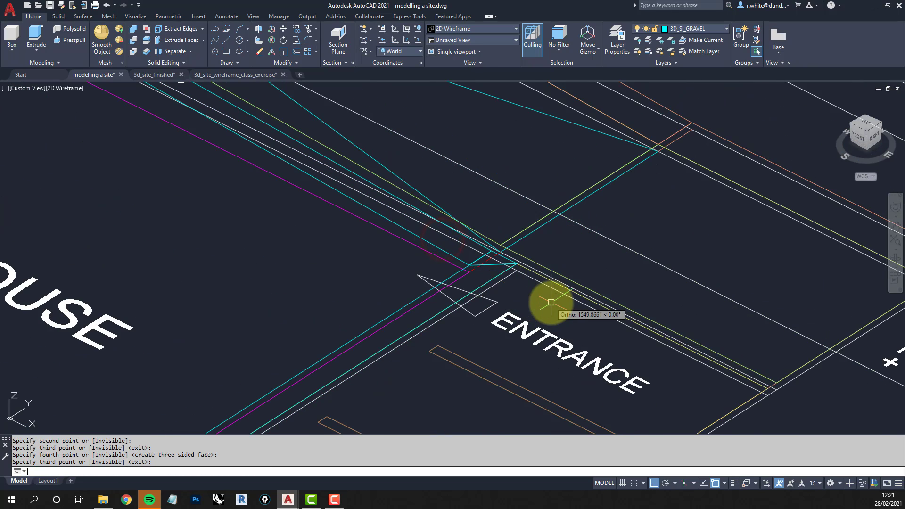
- Set the visual style to Shaded with edges and orbit the site to face the gravel side of the house
scroll(551, 302, "down", 4)
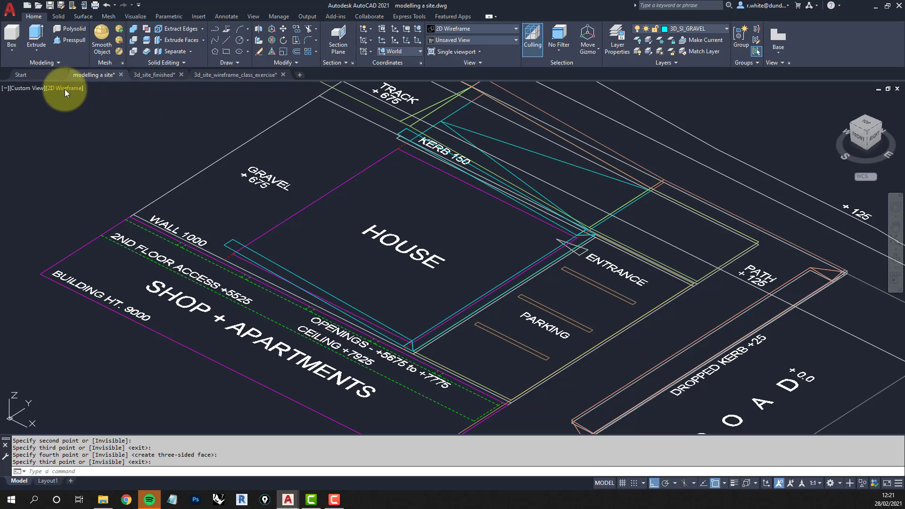
left_click(65, 91)
left_click(94, 162)
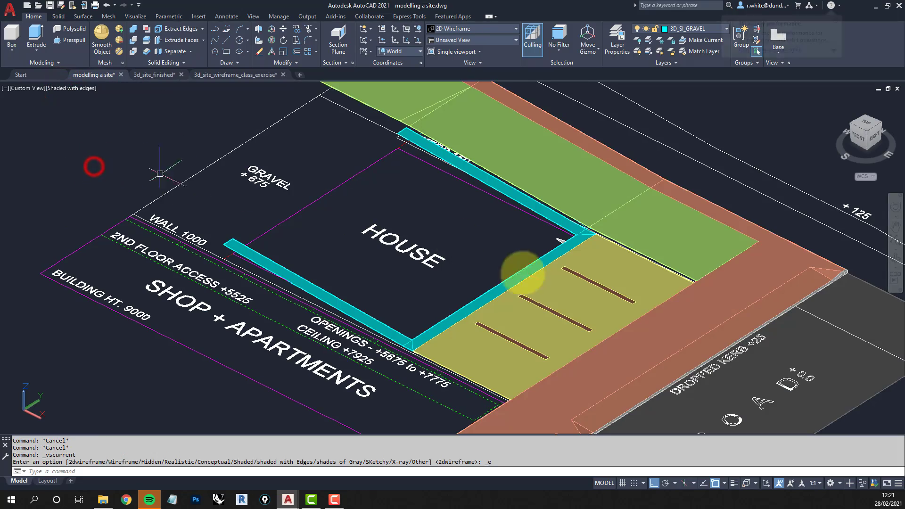
mouse_move(522, 271)
middle_mouse_down("shift")
mouse_move(523, 291)
mouse_move(535, 259)
mouse_move(566, 273)
mouse_move(398, 313)
mouse_move(539, 310)
mouse_move(596, 295)
mouse_move(360, 313)
mouse_move(429, 202)
mouse_move(462, 228)
mouse_move(377, 121)
middle_mouse_up("shift")
scroll(377, 122, "up", 4)
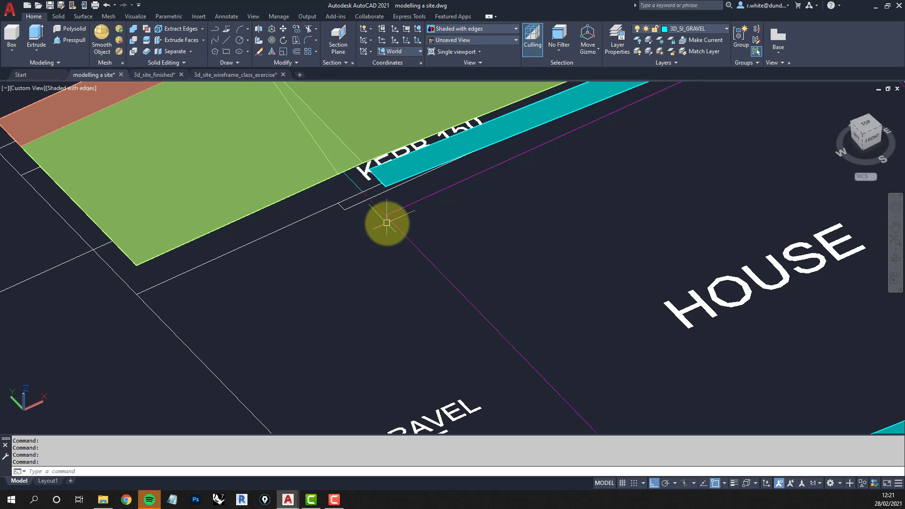
- Draw a polyline around the white kerb's end, to the house corner, along the house's gravel side and on to the wall line
scroll(386, 223, "down", 3)
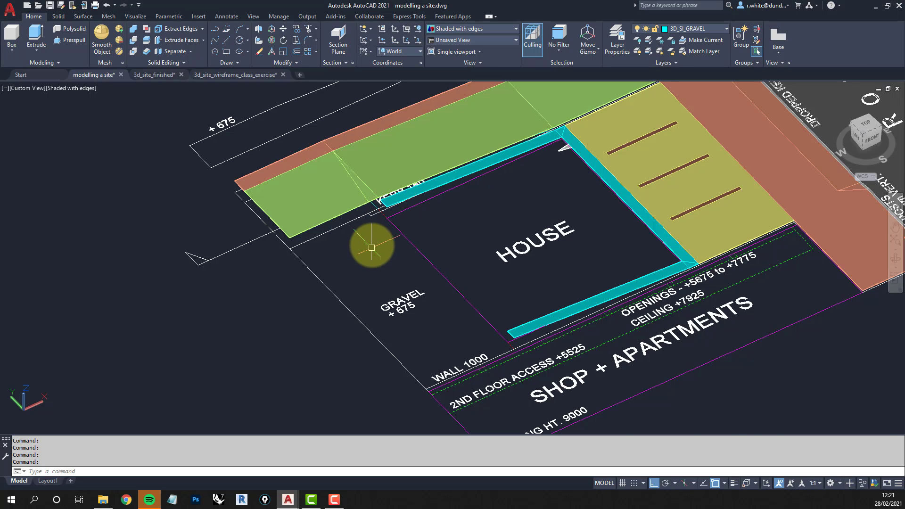
scroll(372, 248, "up", 5)
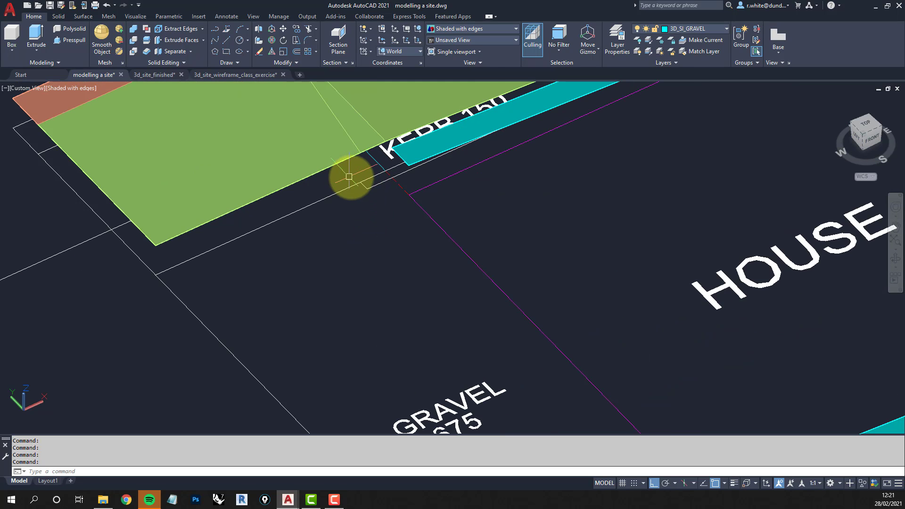
scroll(372, 193, "up", 3)
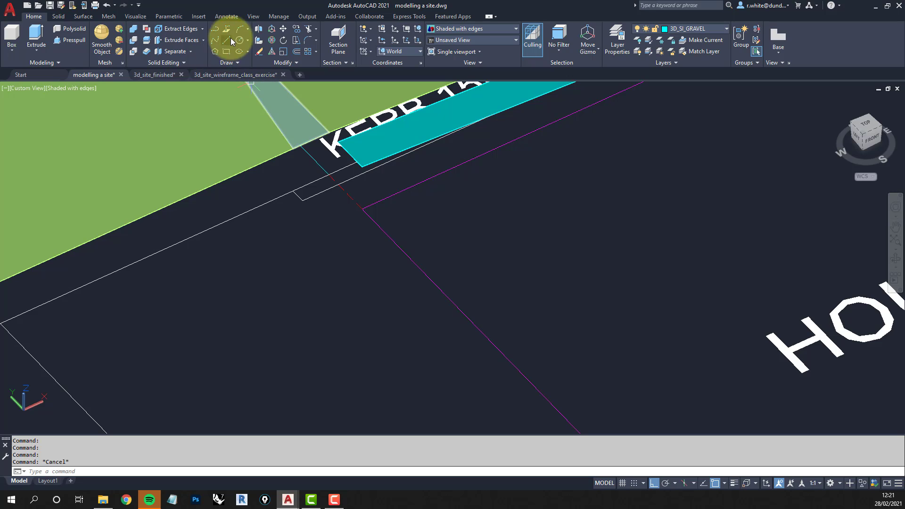
left_click(218, 29)
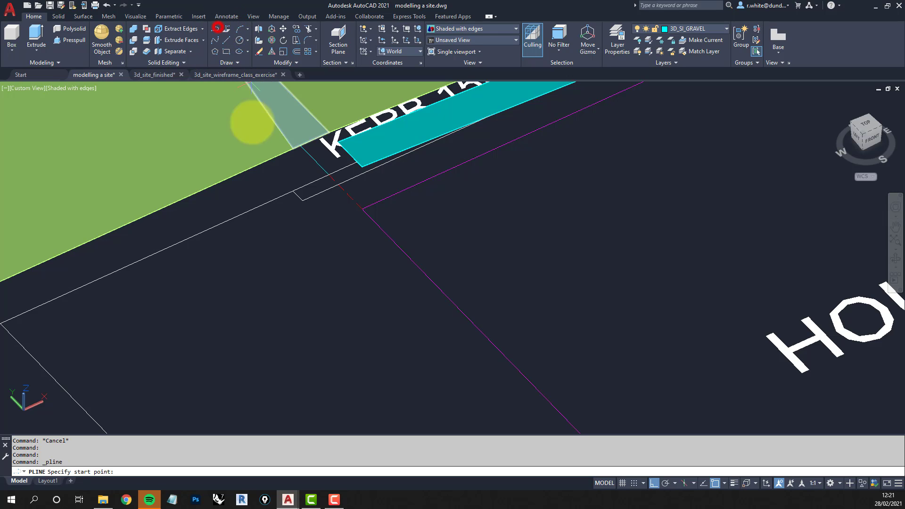
left_click(293, 190)
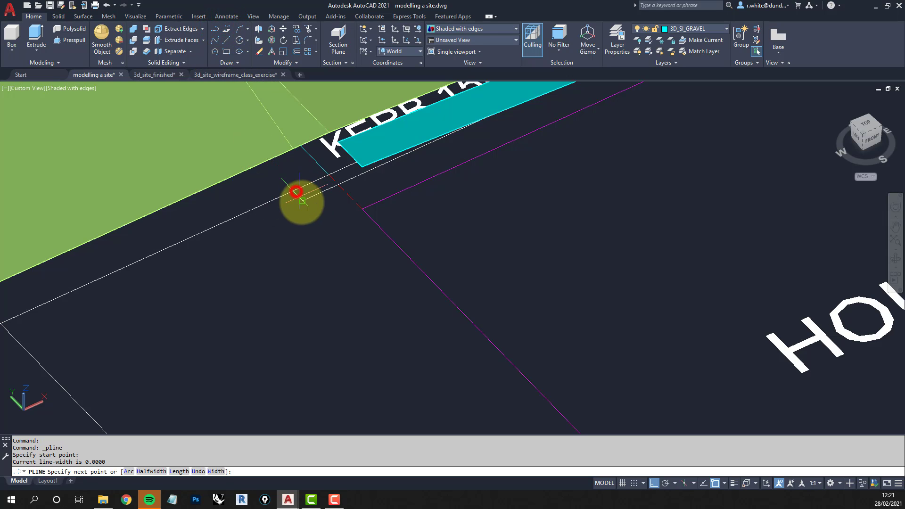
left_click(305, 201)
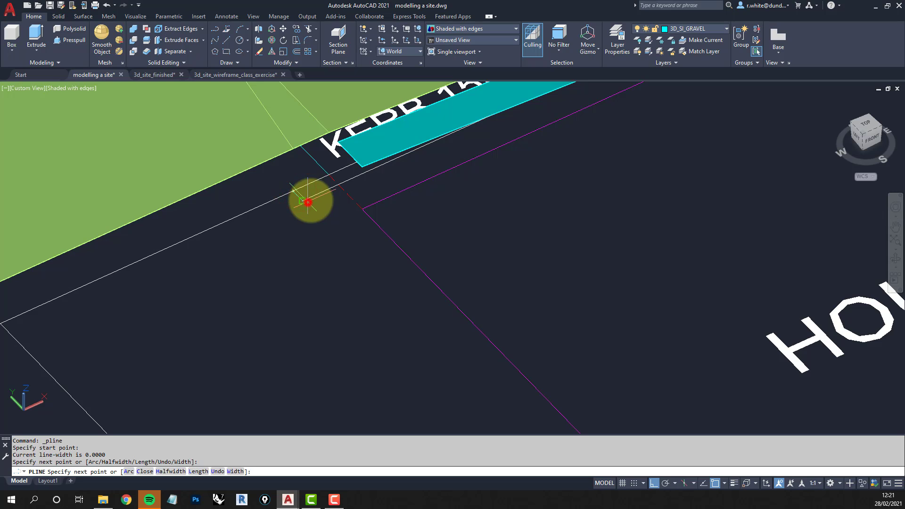
left_click(342, 187)
left_click(361, 208)
scroll(400, 250, "down", 3)
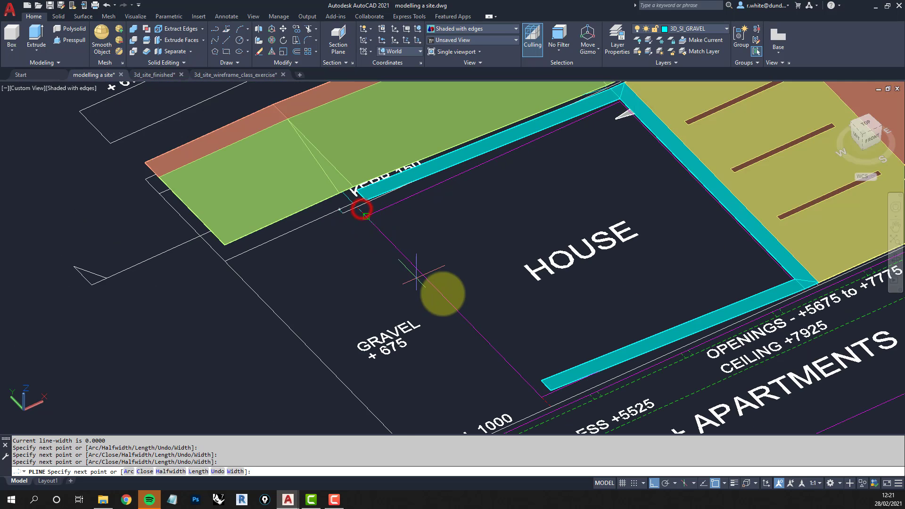
scroll(418, 257, "up", 5)
left_click(441, 303)
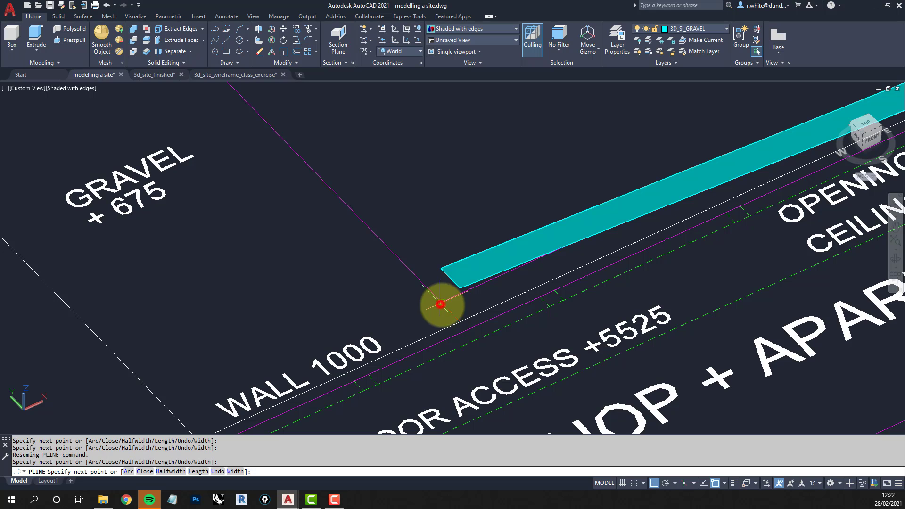
middle_click_drag(445, 304, 440, 269)
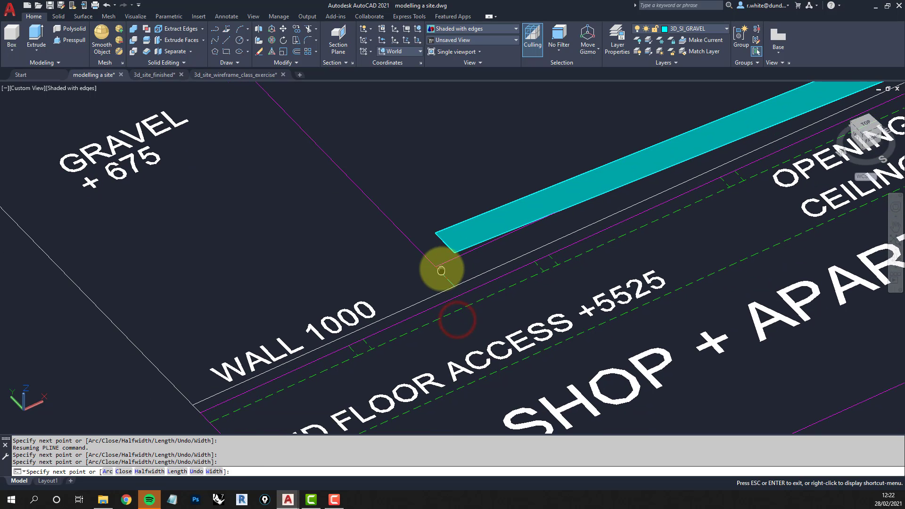
key("Return")
scroll(373, 253, "down", 4)
middle_click_drag(363, 251, 401, 332)
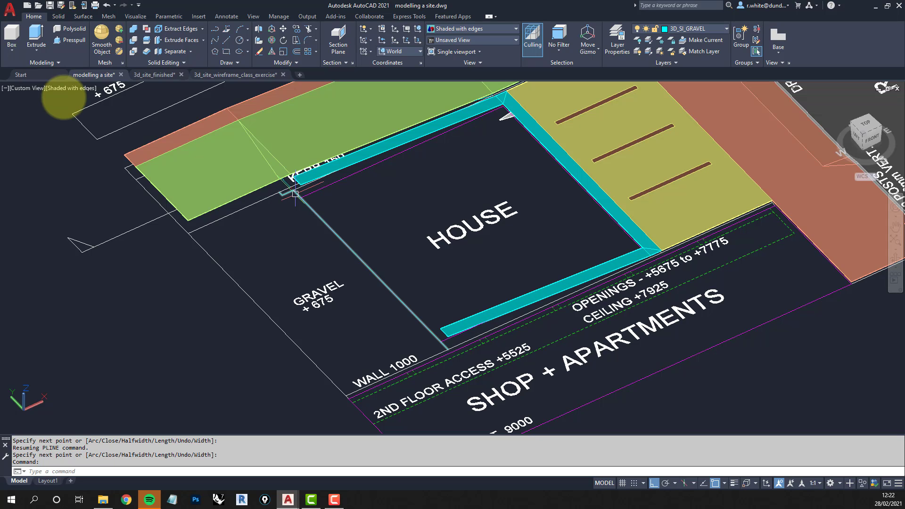
- Set the visual style back to 2D Wireframe
left_click(68, 93)
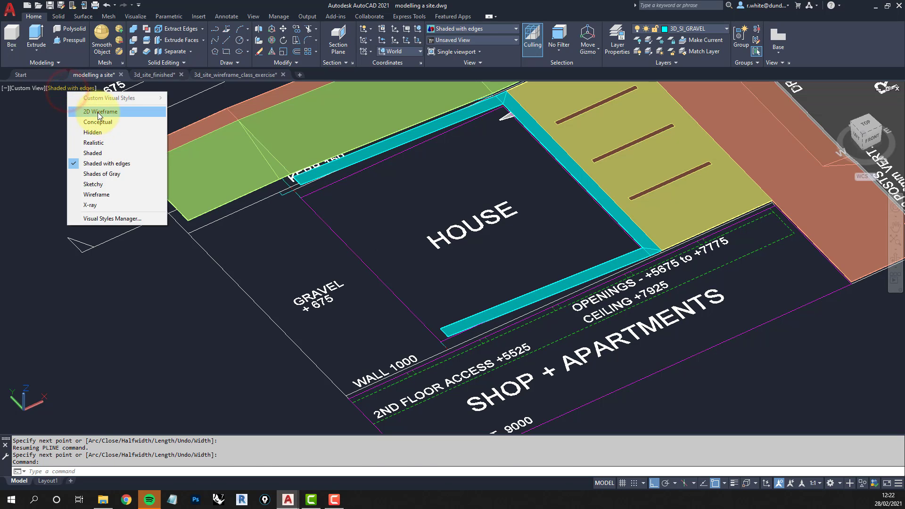
left_click(89, 106)
scroll(283, 203, "up", 4)
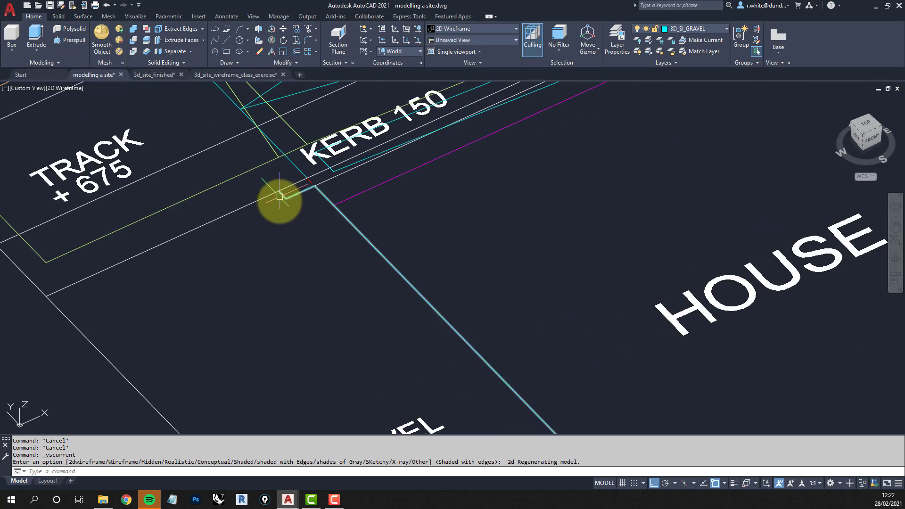
left_click(345, 250)
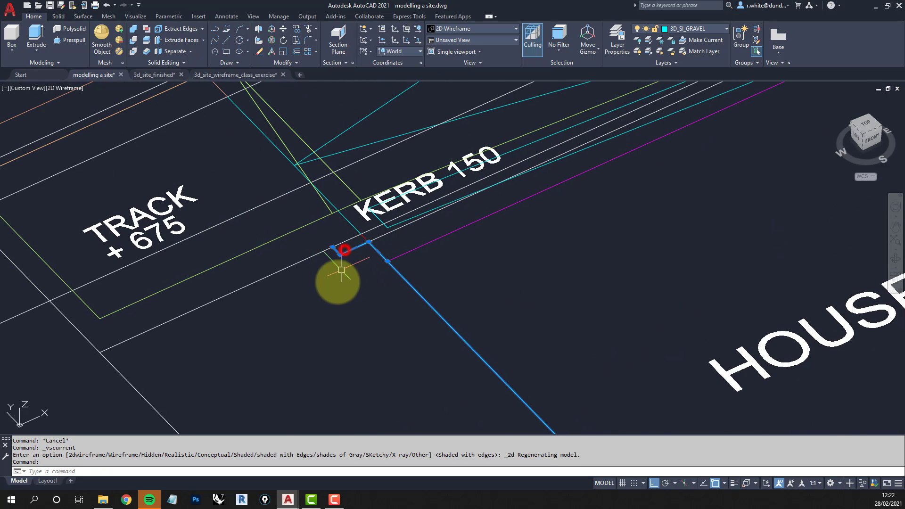
scroll(330, 268, "down", 4)
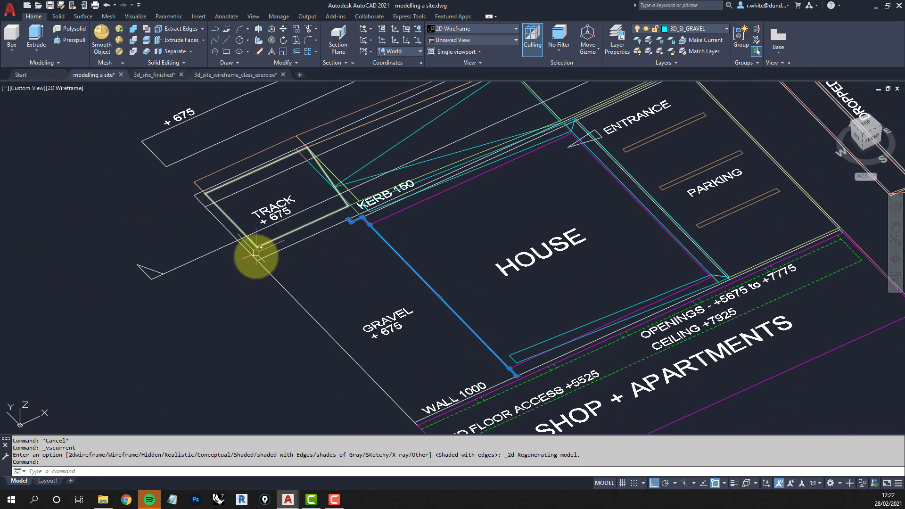
key("Escape")
key("Escape")
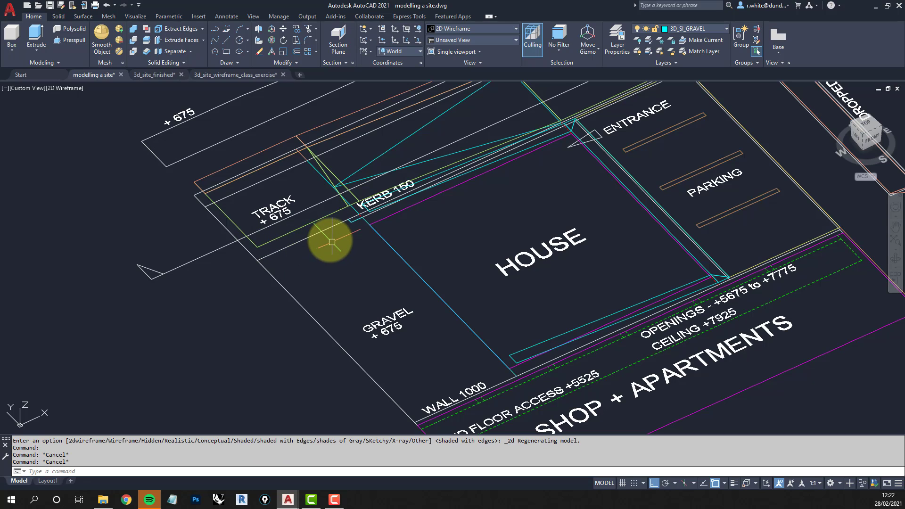
type("m")
key("Return")
left_click(380, 237)
key("Return")
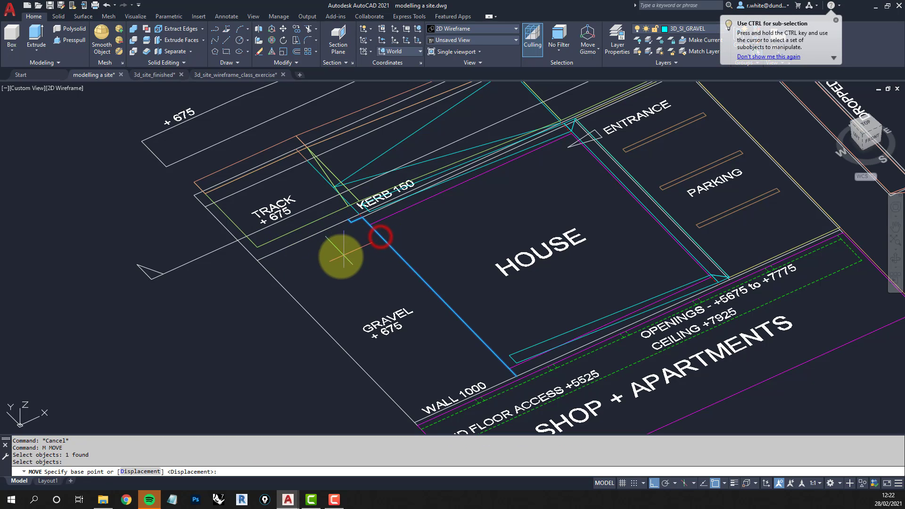
key("Escape")
key("Escape")
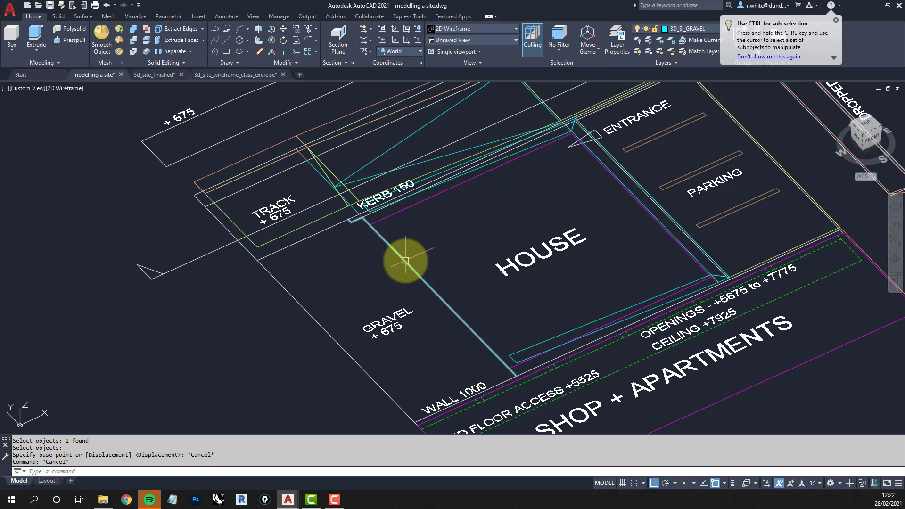
- Set the elevation of the new gravel polyline beside the house to 675
middle_click_drag(404, 259, 378, 245)
type("c")
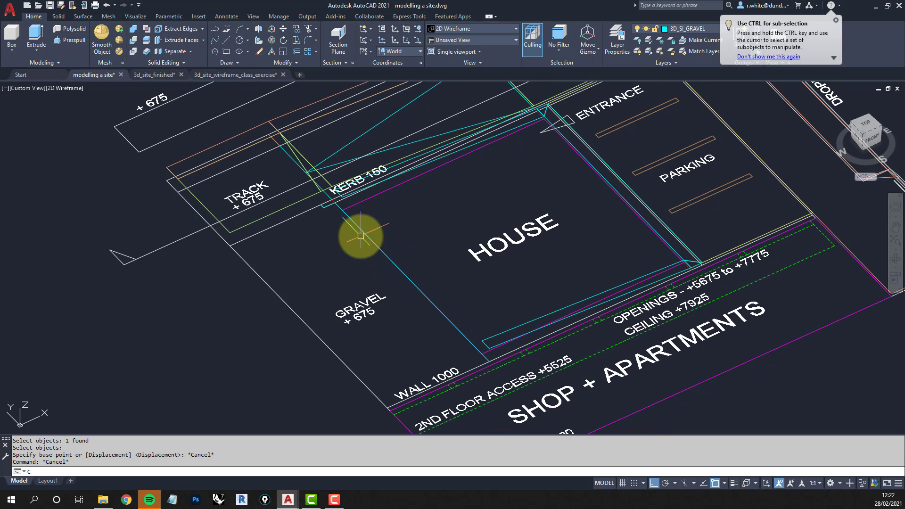
type("h")
key("Return")
left_click(361, 233)
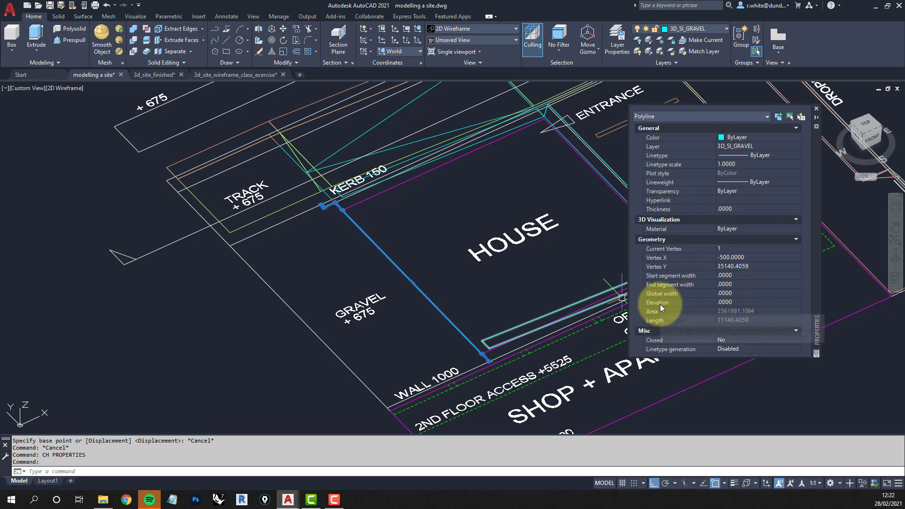
left_click(732, 303)
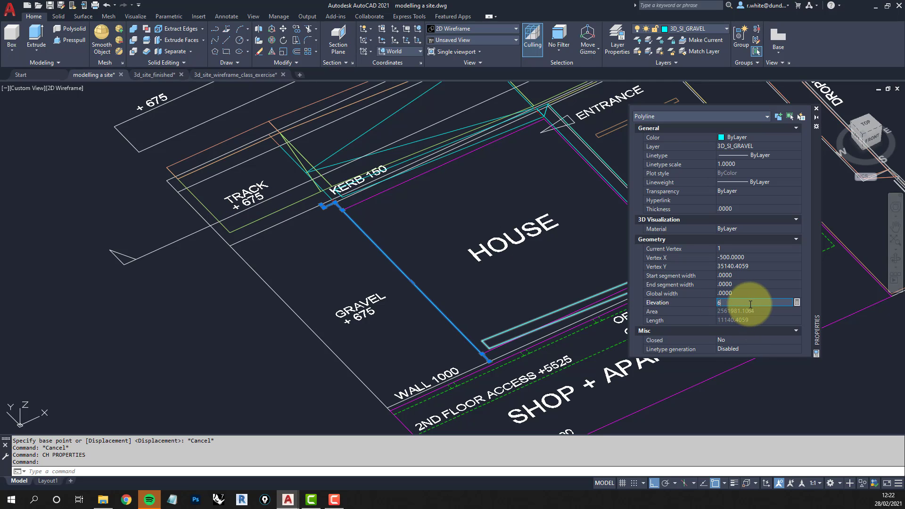
key("Return")
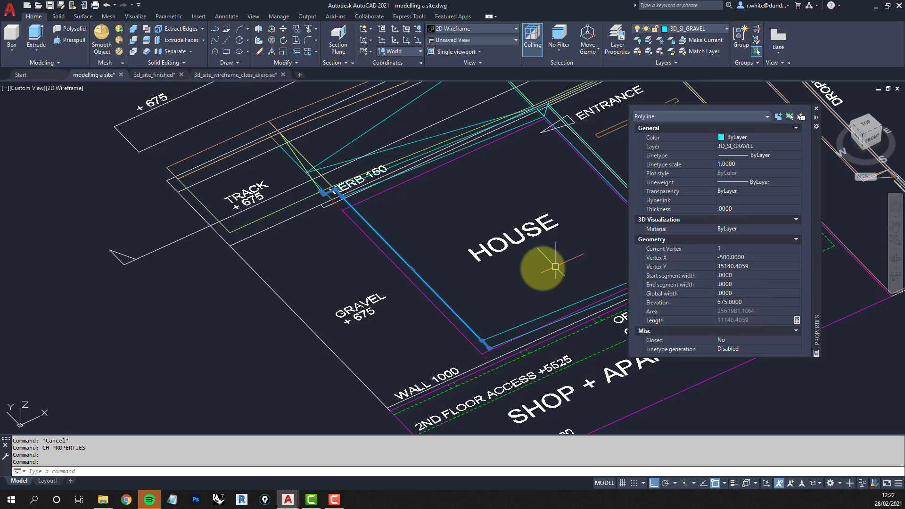
key("Escape")
- Reselect the raised gravel polyline, orbit to see it against the house, and close the Properties palette
scroll(316, 211, "up", 3)
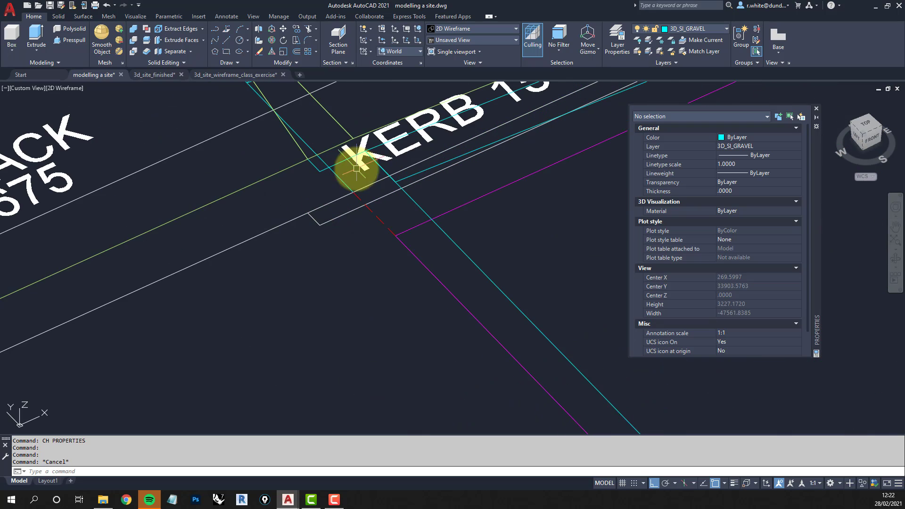
left_click(384, 174)
scroll(473, 286, "down", 1)
middle_click_drag(473, 286, 346, 300, "shift")
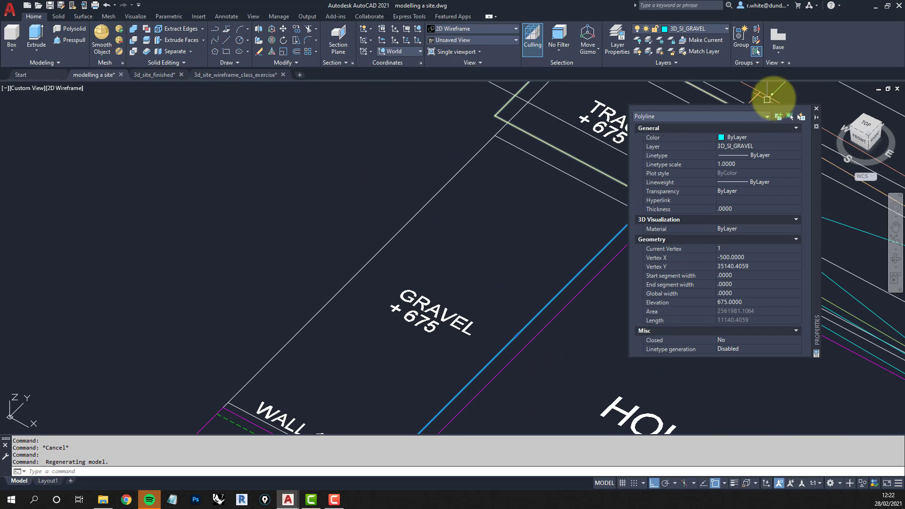
left_click(819, 109)
middle_click_drag(664, 216, 549, 214)
scroll(567, 206, "down", 4)
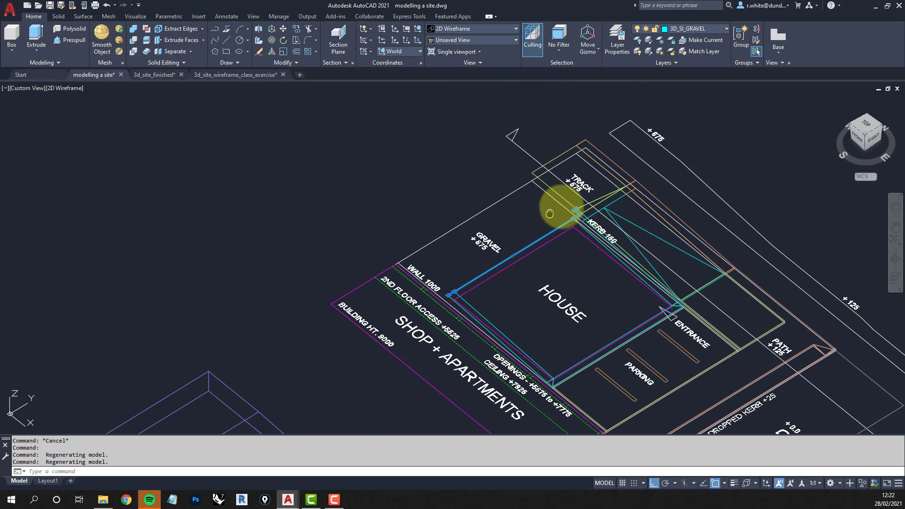
- Draw a polyline from the raised gravel outline's wall end, parallel to the wall, out to the far boundary of the gravel area
scroll(467, 250, "up", 4)
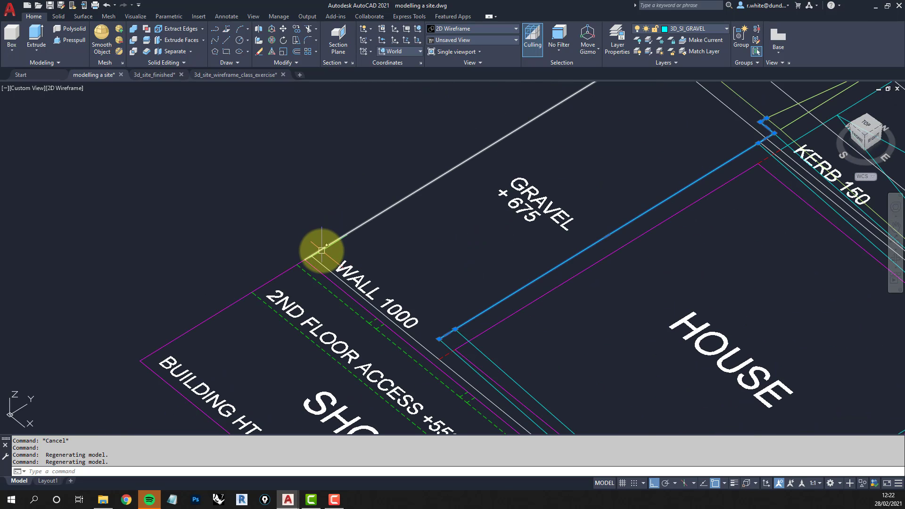
key("Escape")
key("Escape")
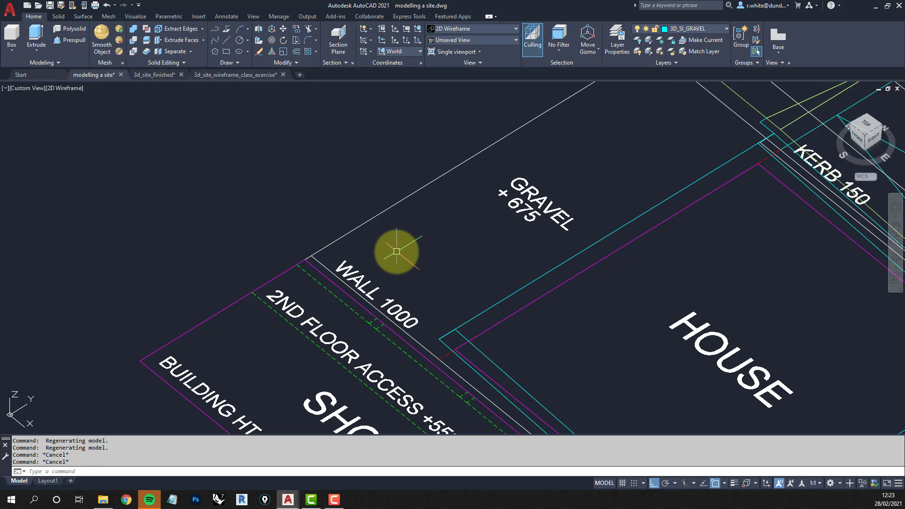
type("PL")
key("Return")
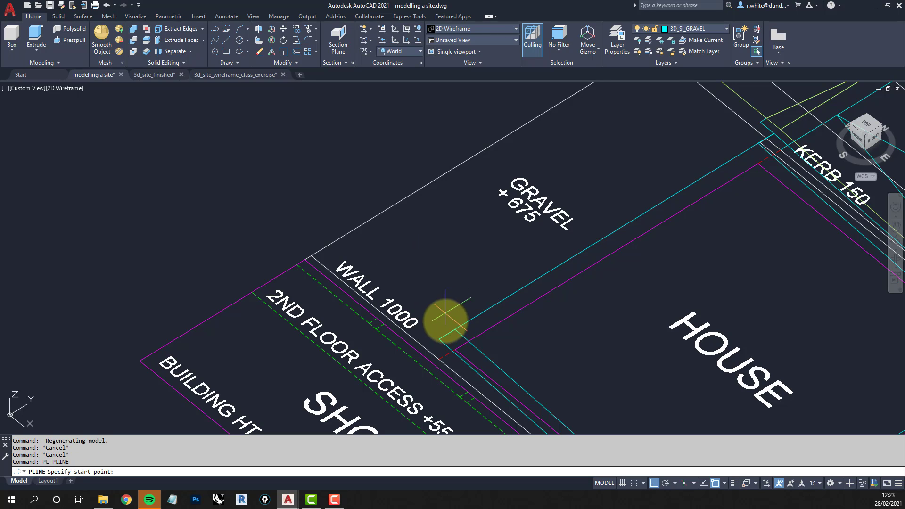
left_click(439, 338)
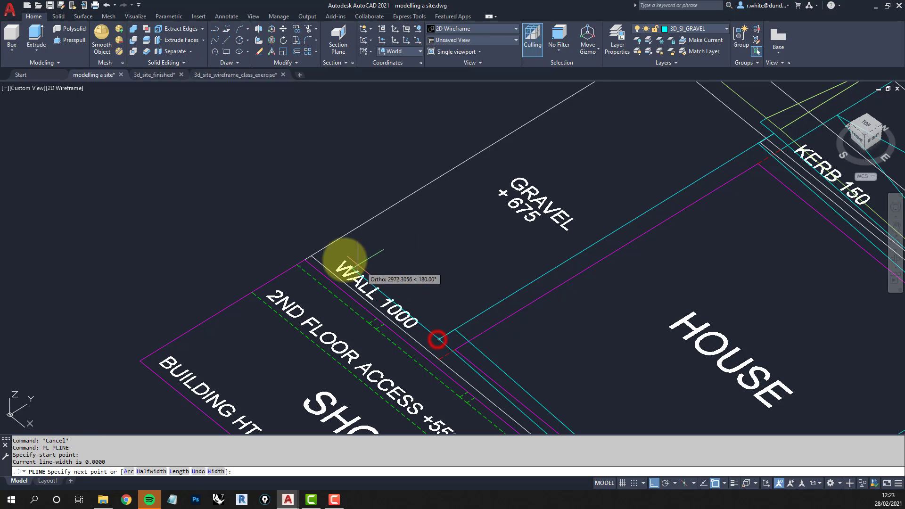
left_click(309, 254)
key("Return")
scroll(369, 256, "down", 5)
scroll(333, 273, "up", 5)
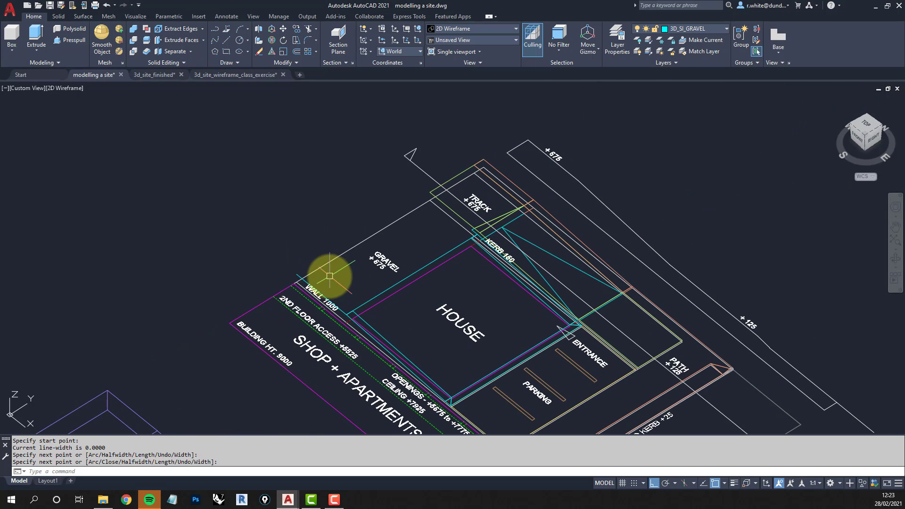
scroll(398, 277, "down", 3)
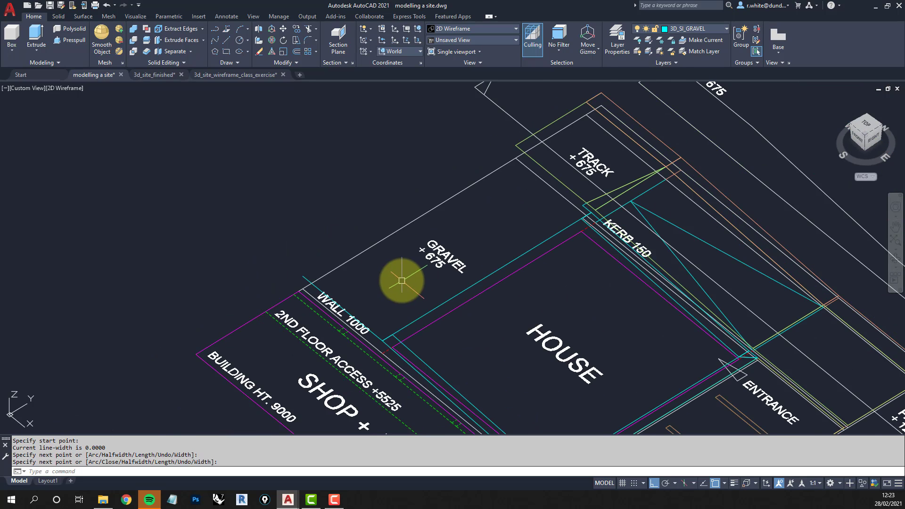
scroll(424, 282, "up", 1)
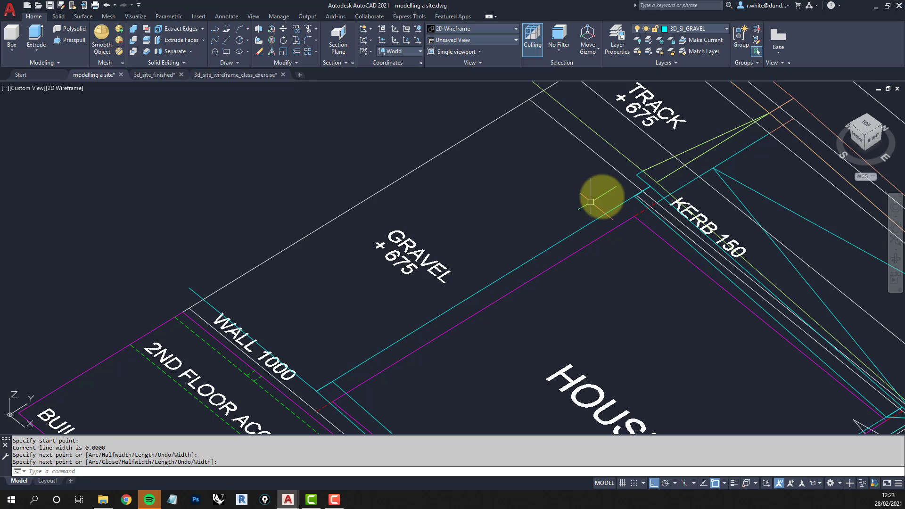
- Create a three-sided 3D face over the white kerb's end, between the house-side gravel corner and the track edge
scroll(649, 187, "up", 4)
middle_click_drag(648, 187, 608, 211)
key("Escape")
key("Escape")
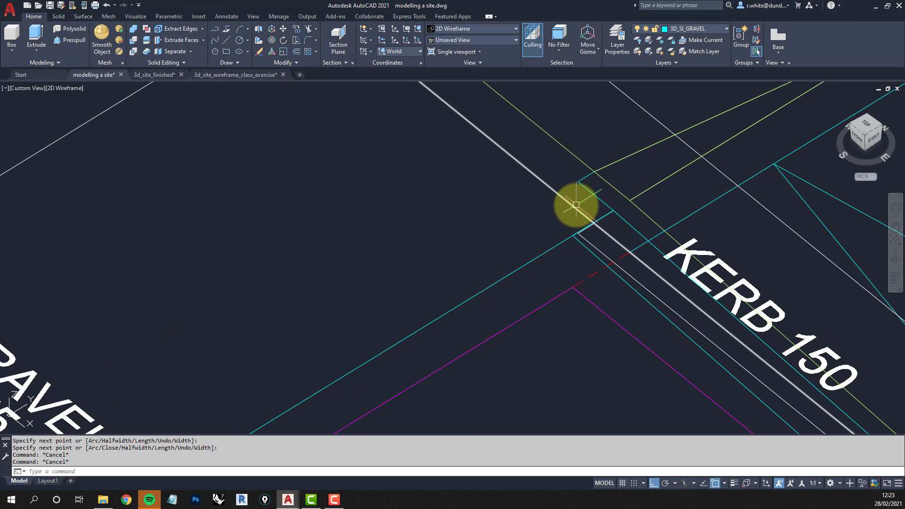
type("3f")
key("Return")
mouse_move(573, 235)
middle_mouse_down("shift")
mouse_move(549, 236)
mouse_move(581, 226)
middle_mouse_up("shift")
left_click(619, 207)
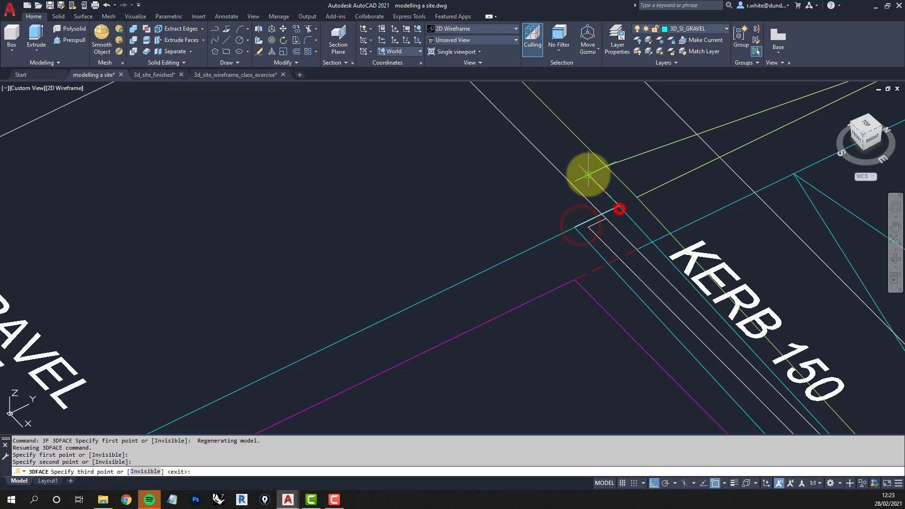
left_click(588, 174)
key("Return")
- Create a narrow three-sided 3D face along the track edge, from the track's outer corner to the kerb end
scroll(598, 165, "down", 4)
middle_click_drag(597, 165, 566, 250)
key("Return")
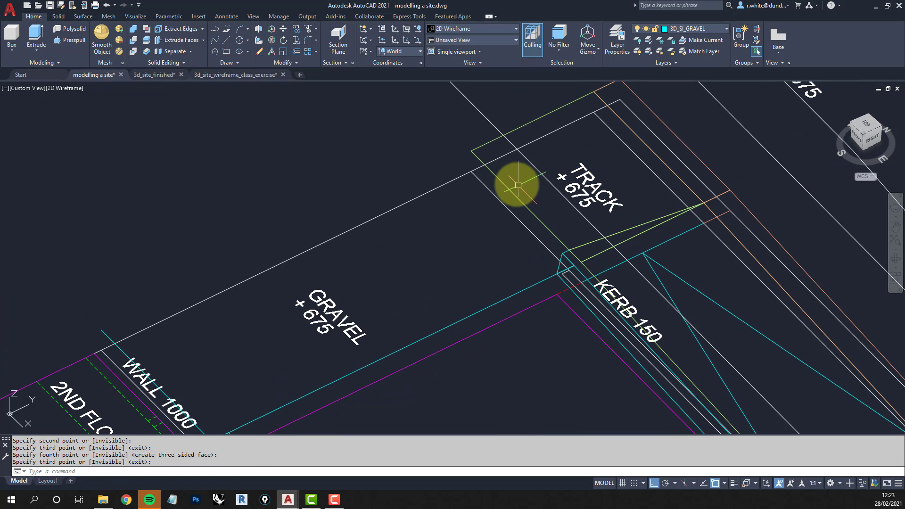
key("Return")
left_click(477, 154)
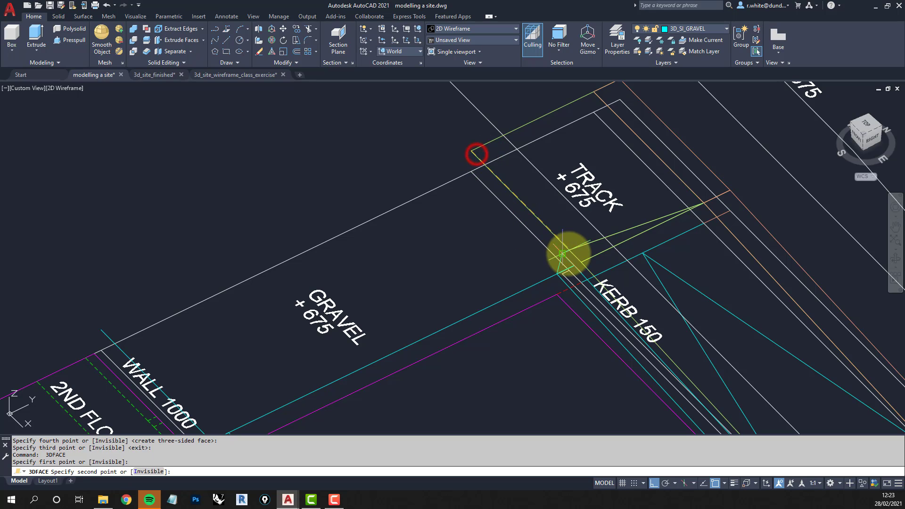
left_click(563, 254)
left_click(572, 251)
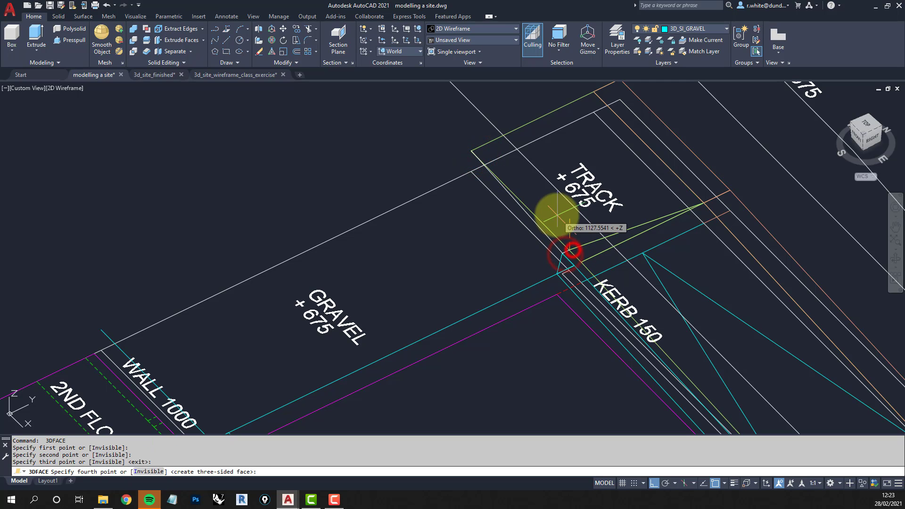
key("Return")
key("Return")
middle_click_drag(474, 203, 538, 144)
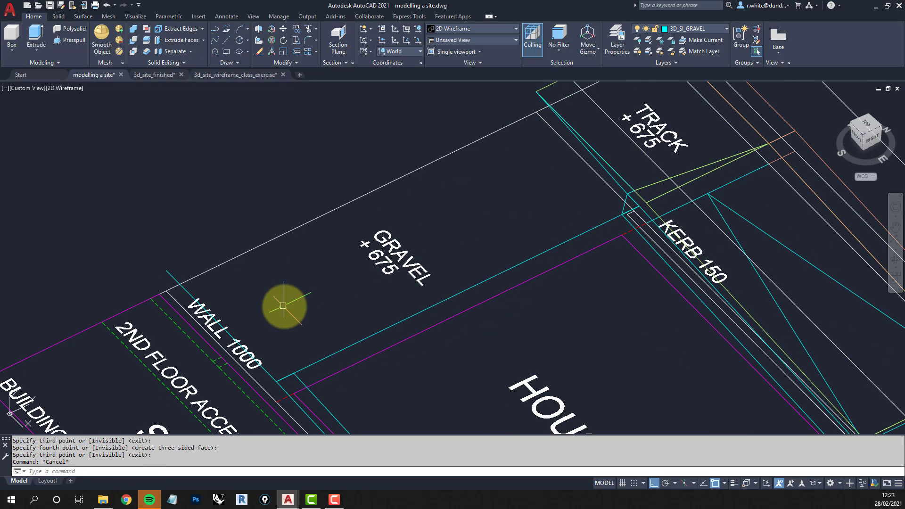
- Create a three-sided 3D face along the wall, from the outer gravel corner to the house-side gravel corner
key("Escape")
key("Escape")
left_click(172, 275)
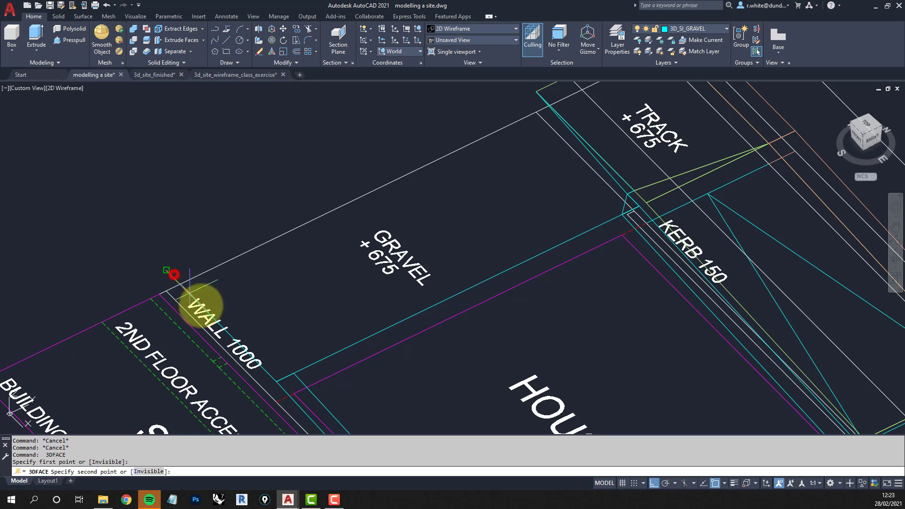
left_click(273, 378)
key("Return")
key("Return")
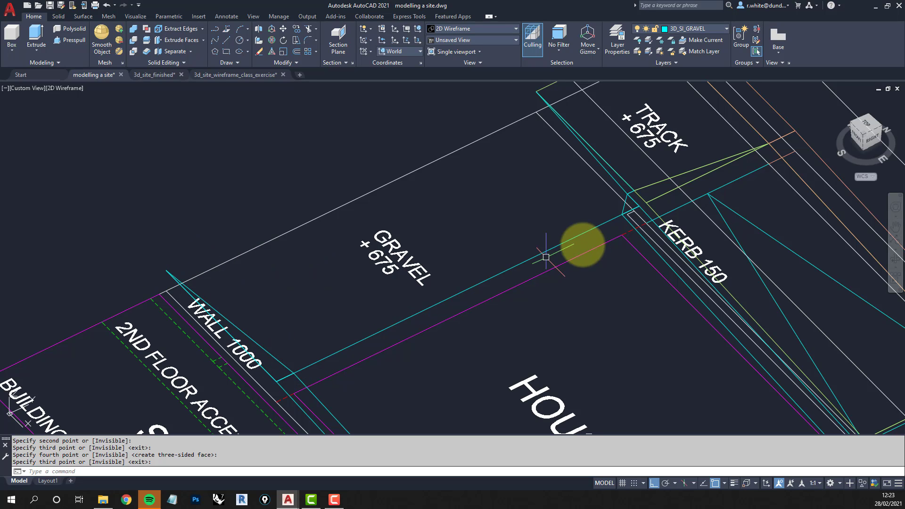
- Create a four-sided 3D face across the main +675 gravel area, between the wall, the house side and the track corner
middle_click_drag(531, 122, 519, 145)
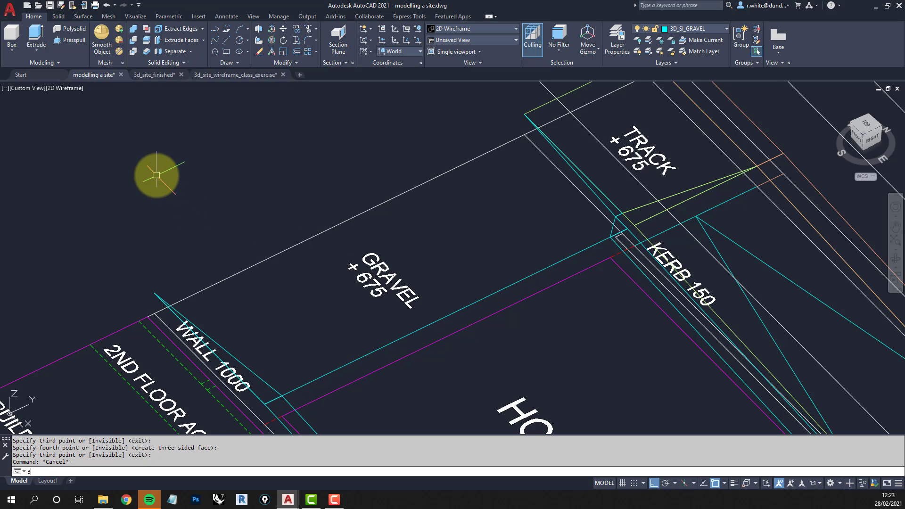
key("Return")
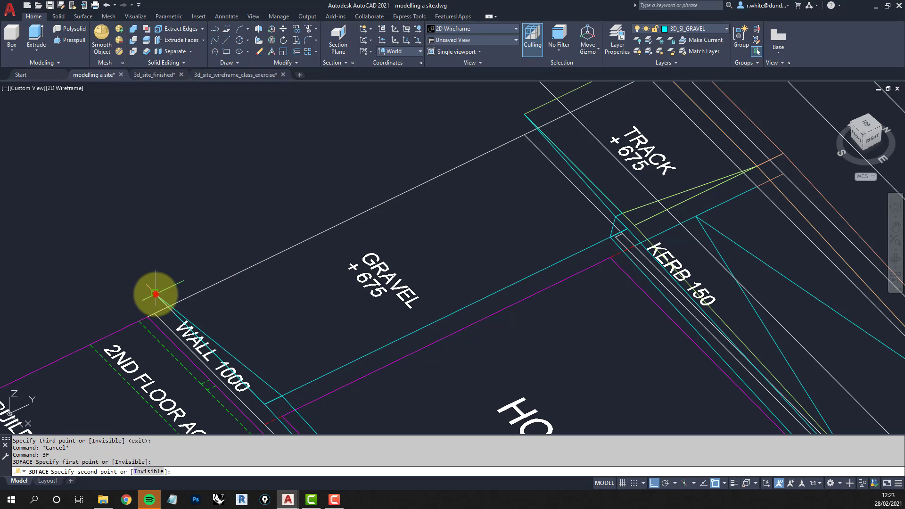
left_click(282, 395)
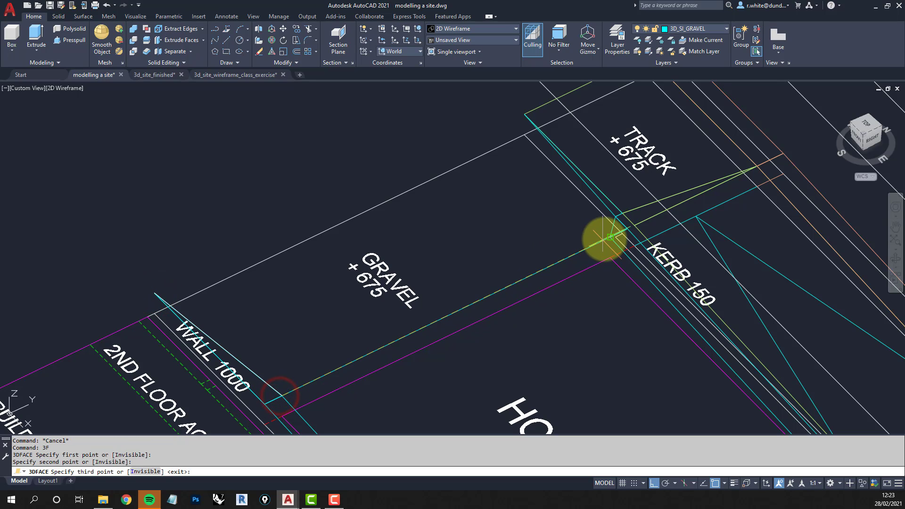
left_click(527, 115)
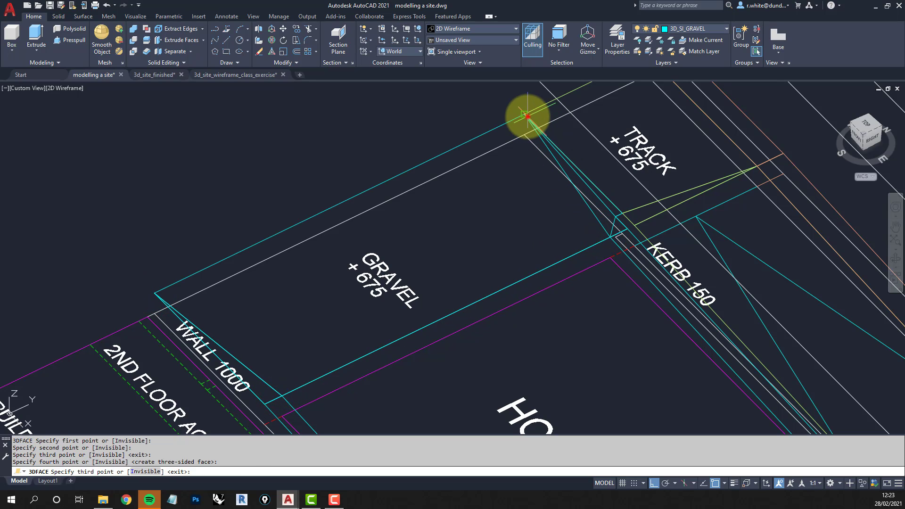
key("Return")
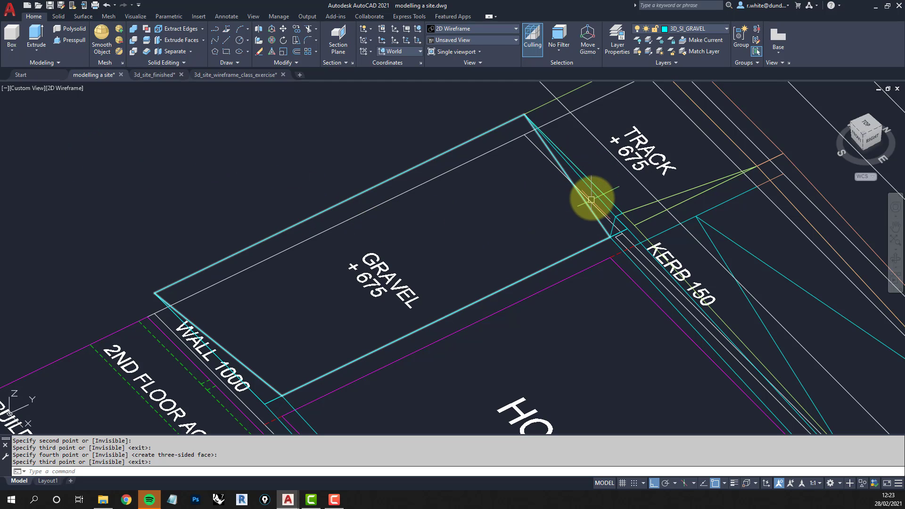
- Set the visual style to Shaded with edges and orbit the raised gravel to check its faces for gaps
left_click(65, 89)
left_click(112, 168)
mouse_move(317, 269)
middle_mouse_down("shift")
mouse_move(405, 265)
mouse_move(368, 253)
mouse_move(375, 283)
mouse_move(325, 135)
middle_mouse_up("shift")
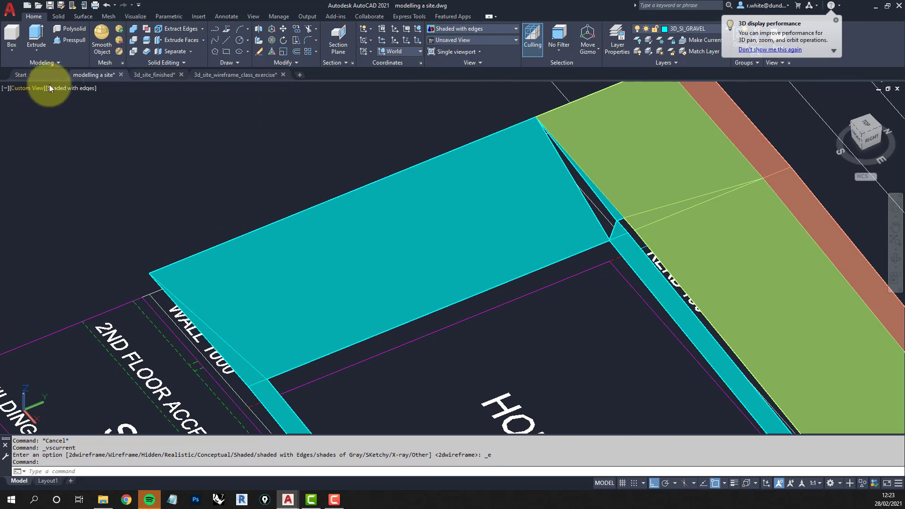
- Return to 2D Wireframe and fill the triangular gap between the main gravel face, kerb end and track corner with a 3D face
left_click(67, 88)
left_click(117, 110)
scroll(518, 186, "up", 3)
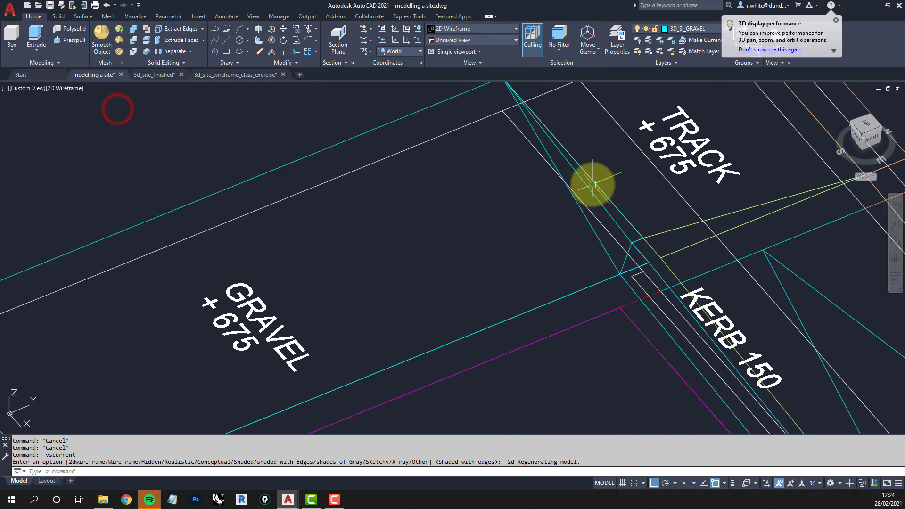
middle_click_drag(592, 185, 500, 240)
type("3f")
key("Return")
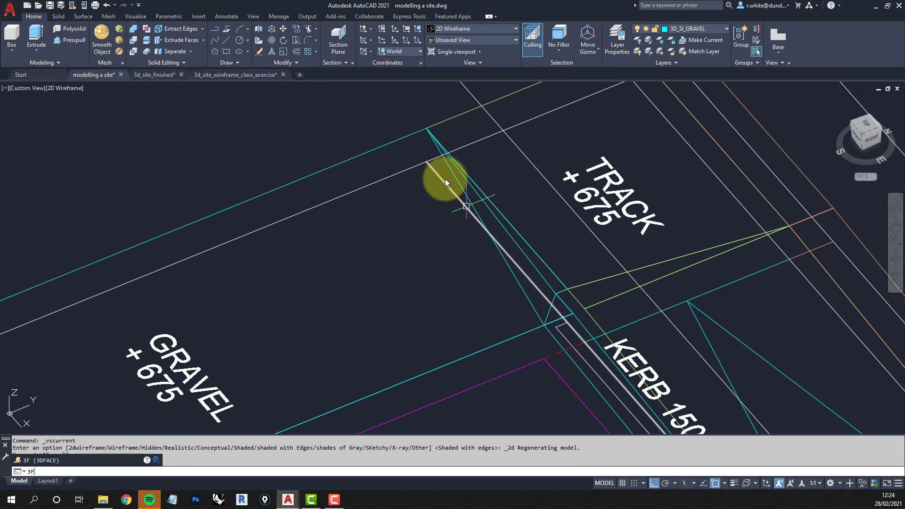
left_click(426, 128)
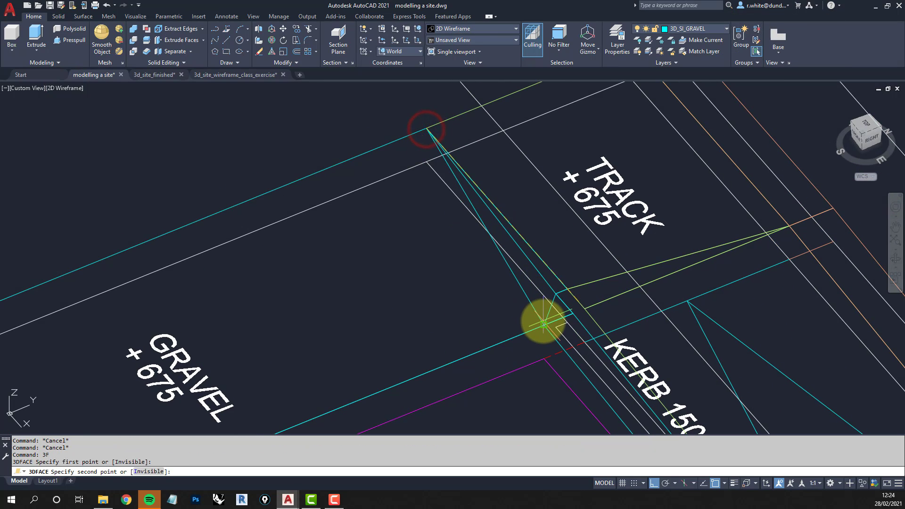
left_click(543, 322)
key("Return")
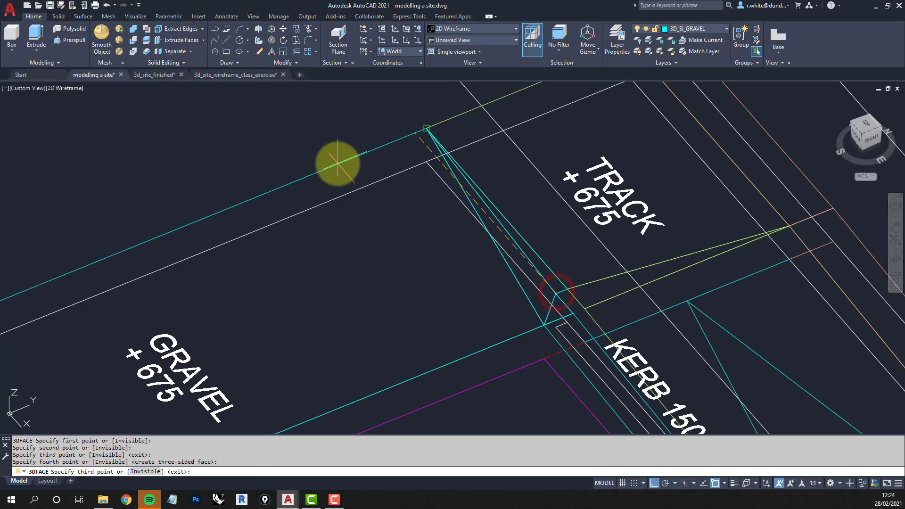
- Set the visual style to Shaded with edges and examine the gravel, track and kerb surfaces around the house from several angles
scroll(323, 156, "down", 5)
mouse_move(384, 226)
middle_mouse_down("shift")
mouse_move(388, 253)
mouse_move(404, 248)
mouse_move(383, 265)
mouse_move(374, 262)
mouse_move(404, 256)
mouse_move(397, 251)
mouse_move(414, 198)
middle_mouse_up("shift")
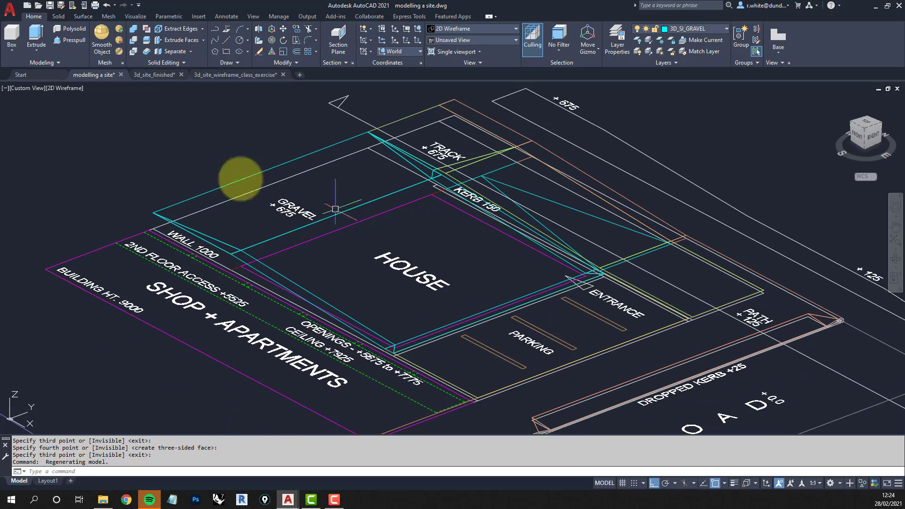
left_click(58, 89)
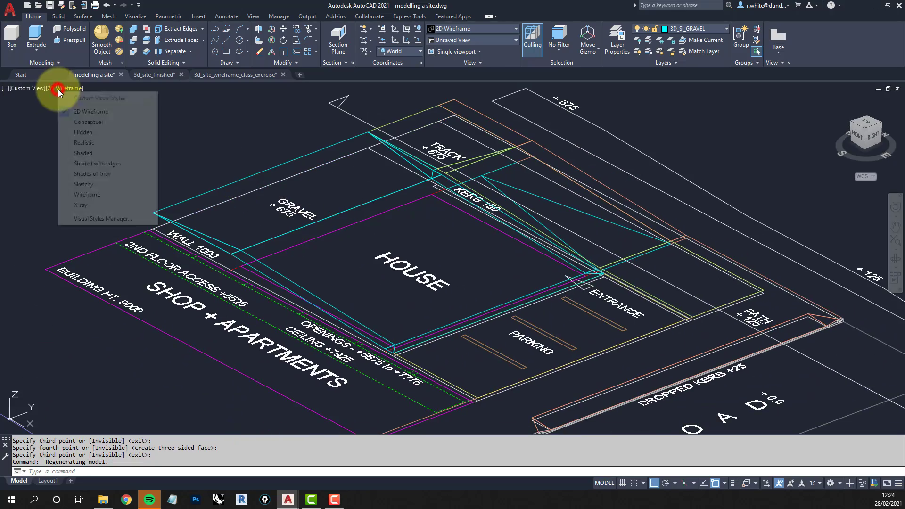
left_click(113, 162)
mouse_move(448, 228)
middle_mouse_down("shift")
mouse_move(461, 269)
mouse_move(344, 265)
mouse_move(394, 263)
mouse_move(348, 256)
mouse_move(415, 257)
mouse_move(367, 263)
mouse_move(495, 262)
mouse_move(526, 272)
mouse_move(520, 266)
middle_mouse_up("shift")
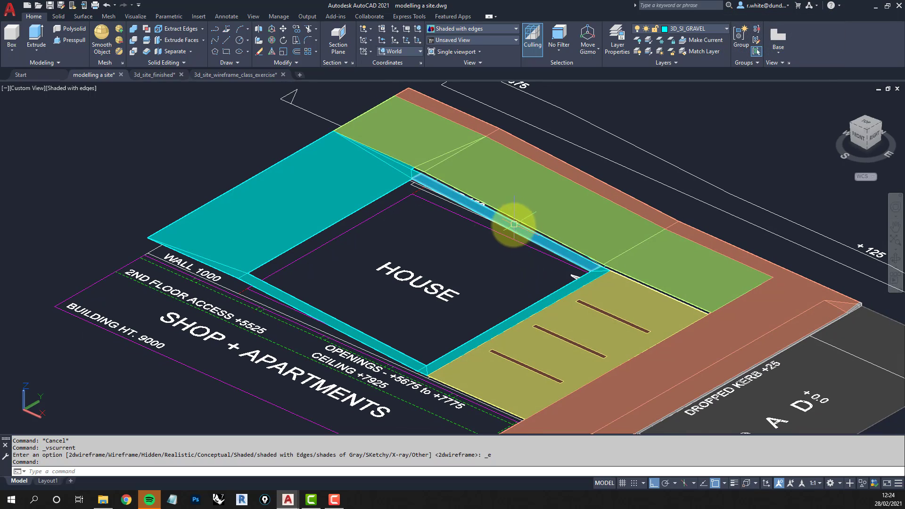
middle_click_drag(496, 305, 440, 303, "shift")
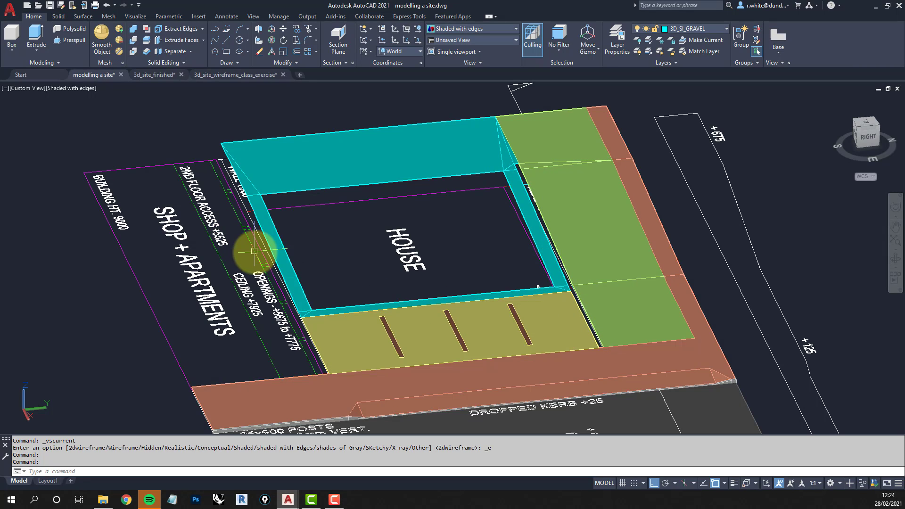
middle_click_drag(263, 231, 275, 208, "shift")
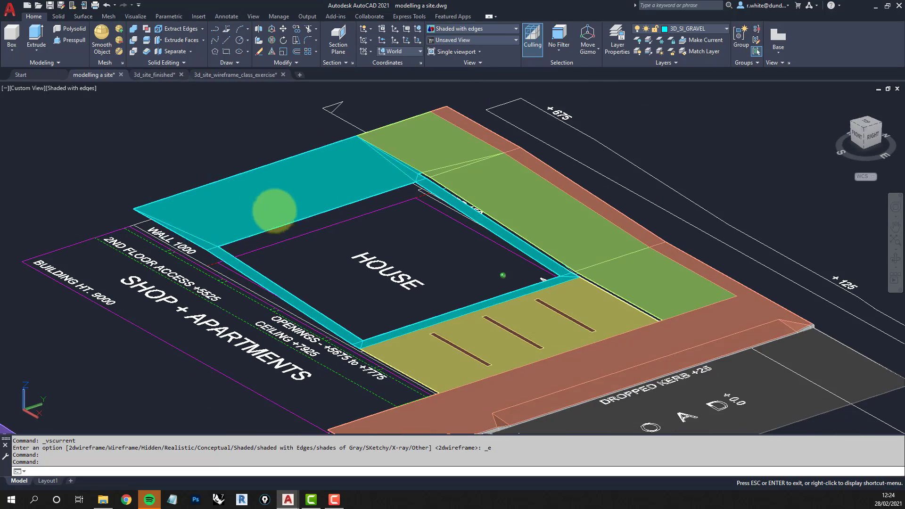
middle_click_drag(596, 256, 394, 281, "shift")
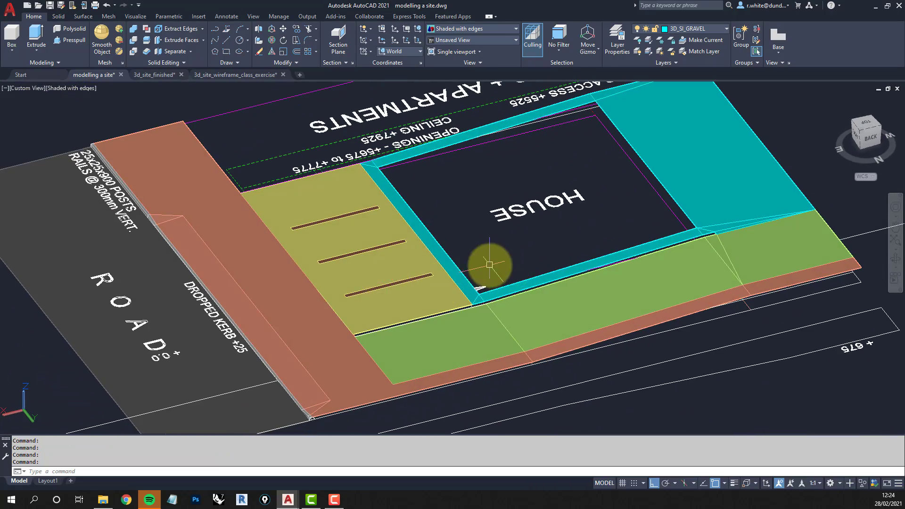
scroll(500, 269, "up", 3)
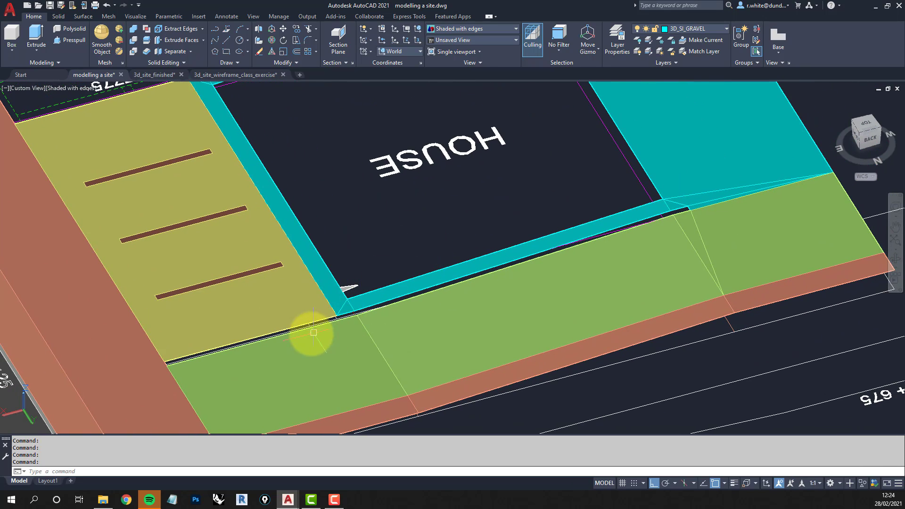
middle_click_drag(277, 329, 330, 309)
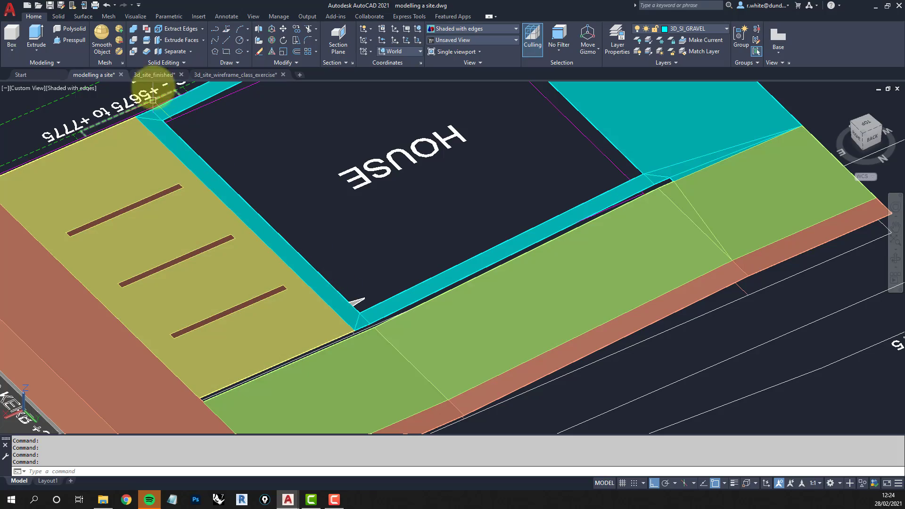
- Set the visual style to 2D Wireframe and orbit to view the kerb between the entrance and the track
left_click(69, 90)
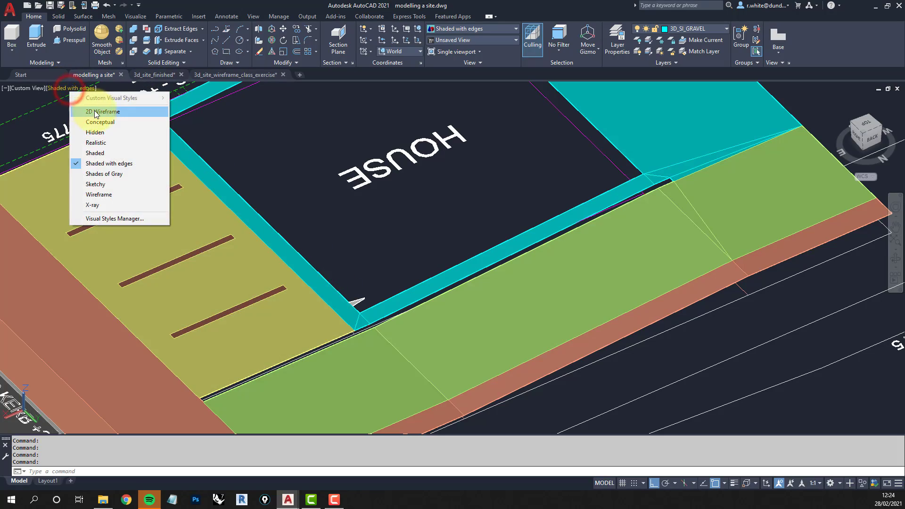
left_click(94, 111)
middle_click_drag(351, 254, 359, 238, "shift")
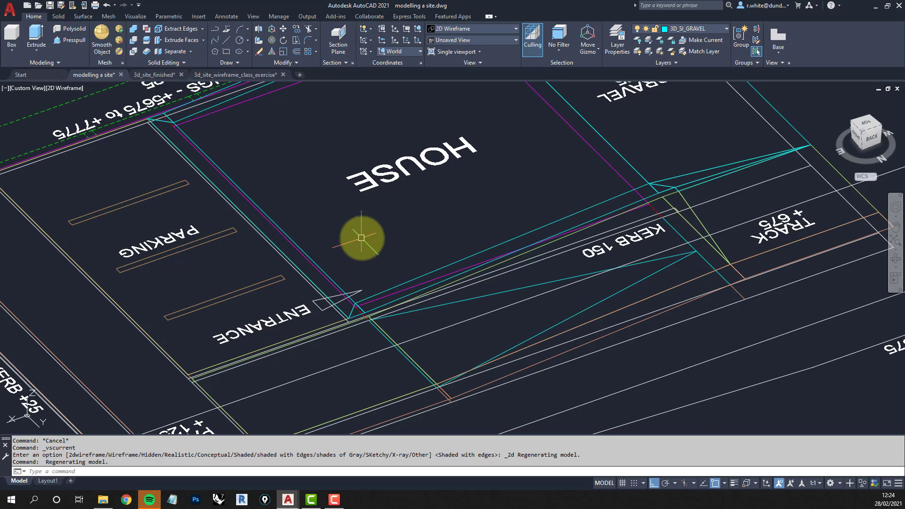
- Turn off the 2D_SI_LINES layer by picking the GRAVEL +675 label
scroll(377, 244, "down", 3)
scroll(472, 275, "up", 2)
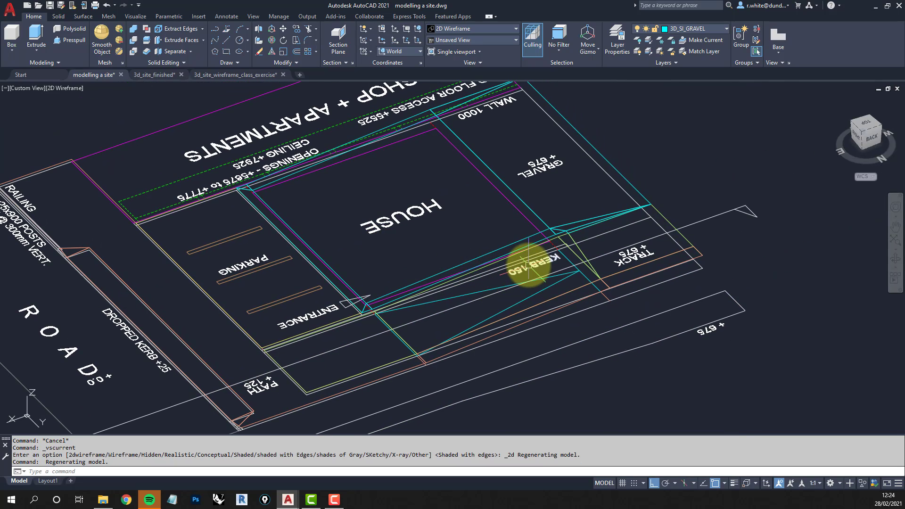
scroll(526, 273, "up", 5)
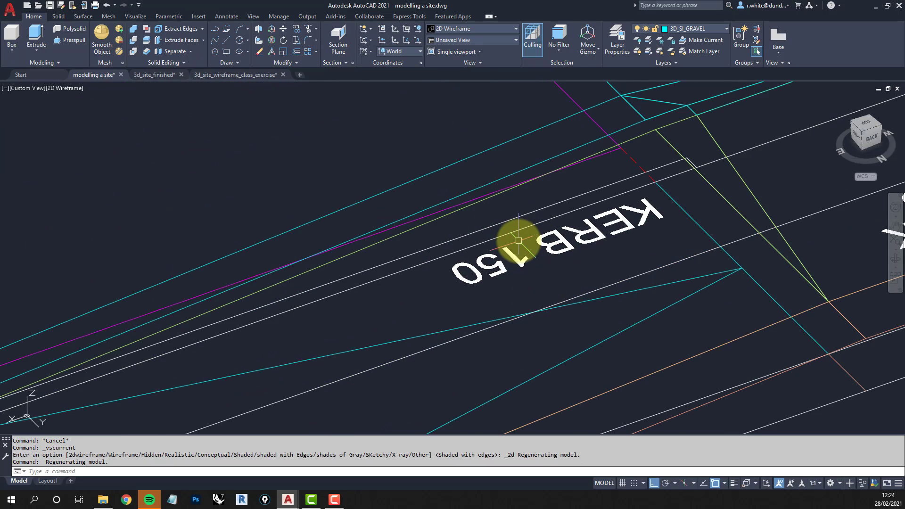
scroll(518, 241, "down", 4)
scroll(518, 241, "down", 2)
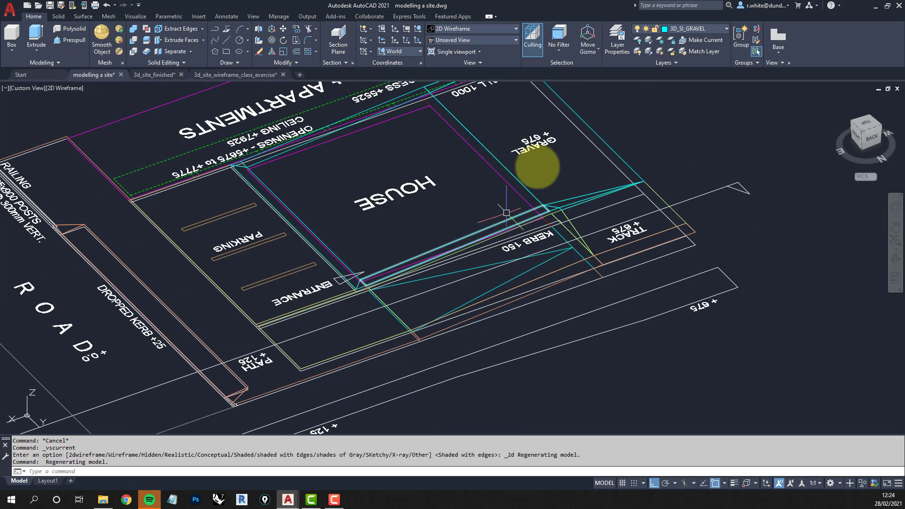
left_click(638, 40)
left_click(532, 146)
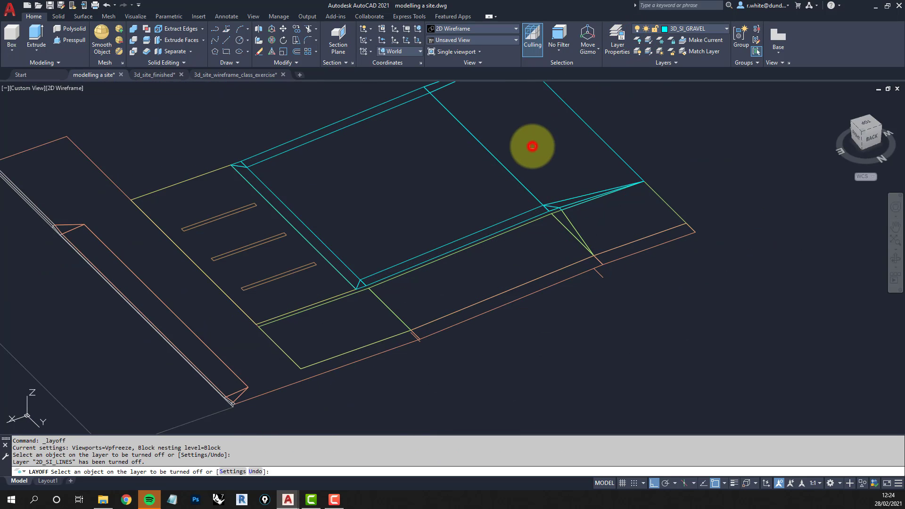
middle_click_drag(481, 171, 464, 213)
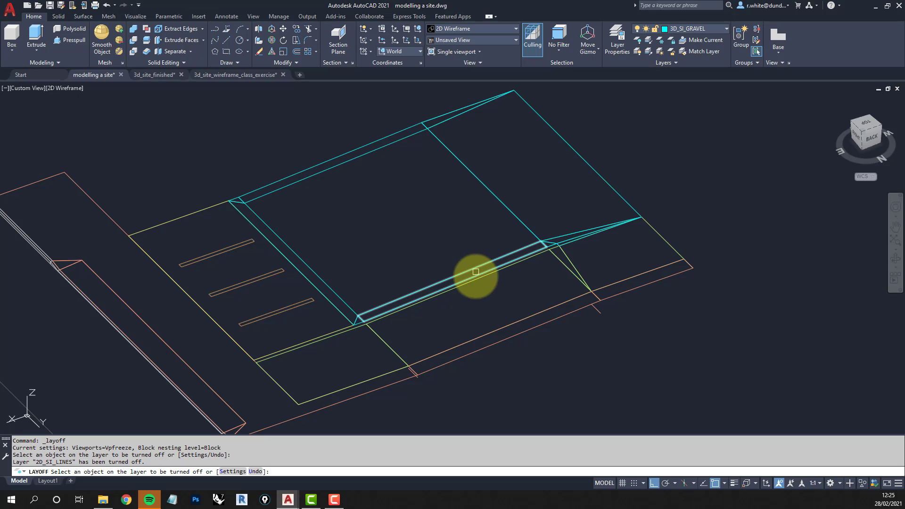
key("Escape")
key("Escape")
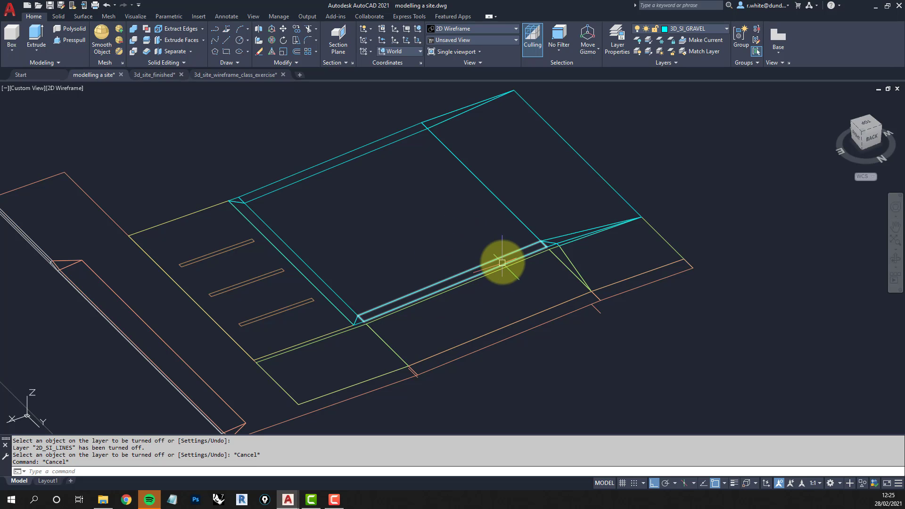
- Make 3D_SI_KERB the current layer
scroll(444, 306, "up", 2)
middle_click_drag(420, 313, 456, 270)
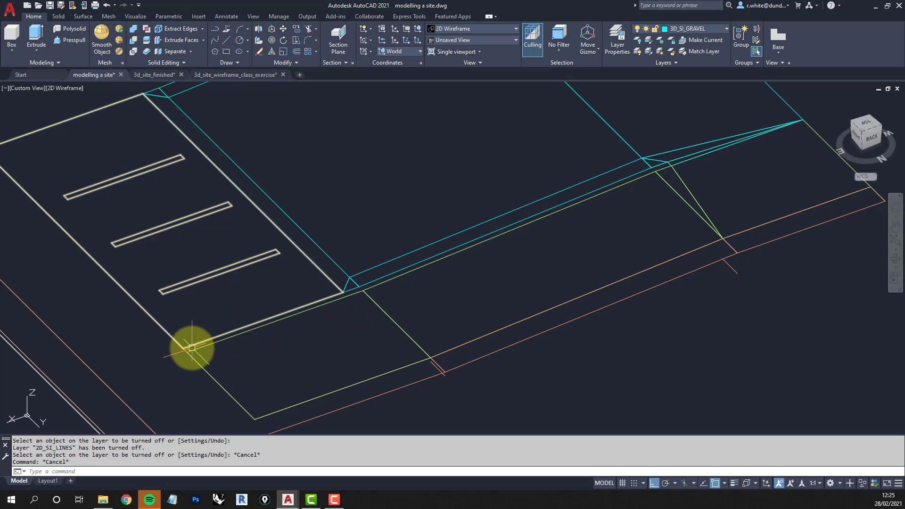
left_click(717, 30)
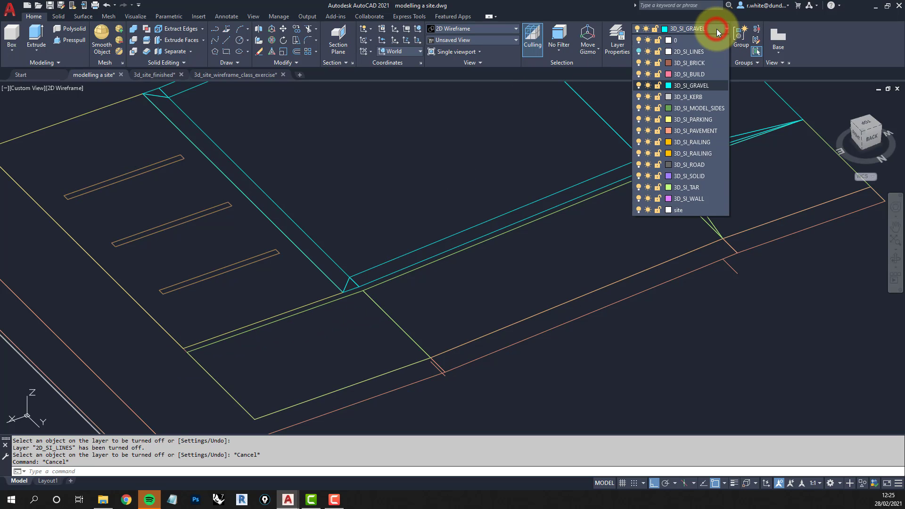
left_click(689, 96)
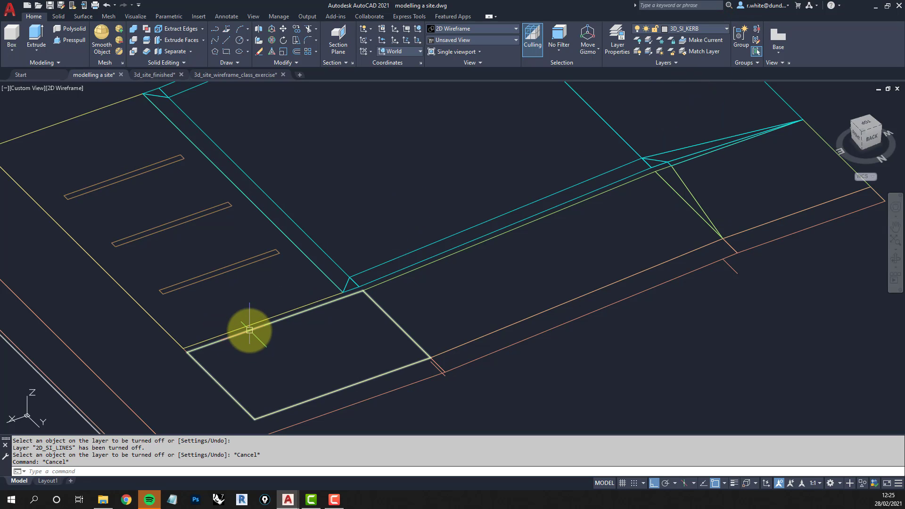
- Draw a 3D polyline along the kerb's outer edge, from the parking area's corner past the entrance to the gravel corner at the track
type("3DP")
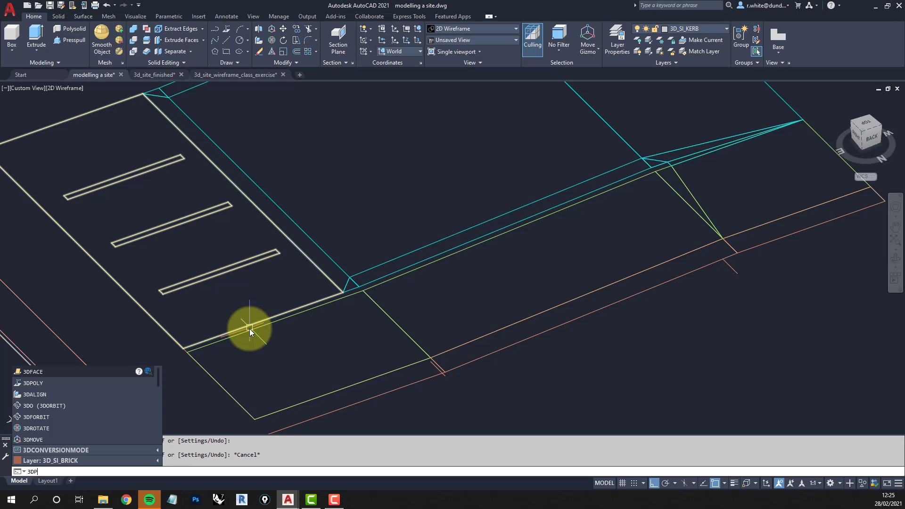
type("OLY")
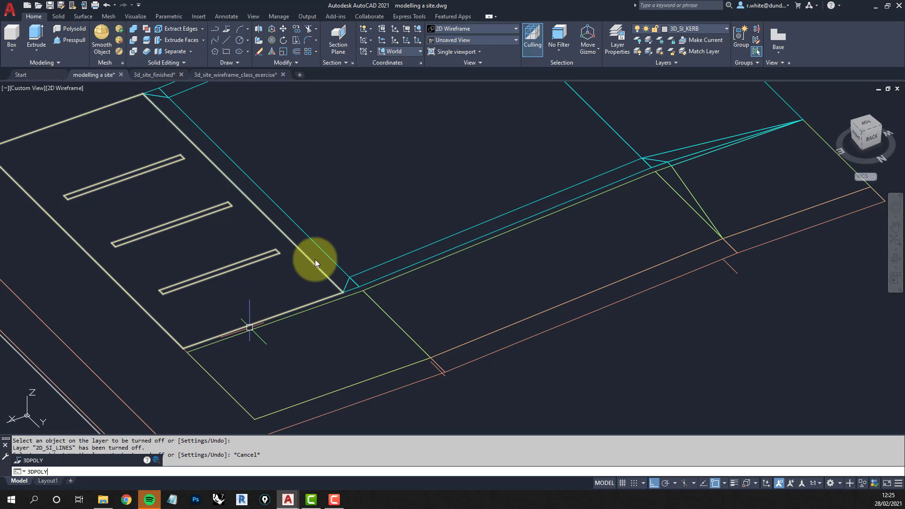
key("Return")
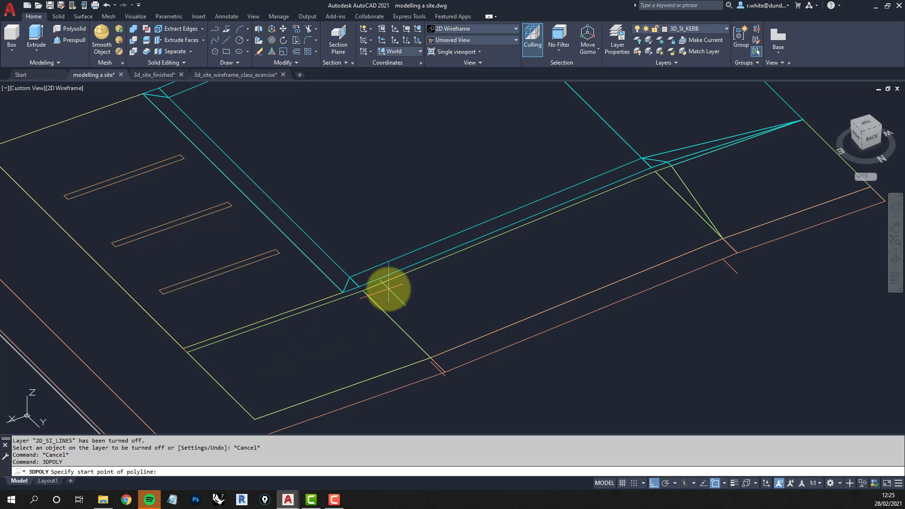
left_click(200, 351)
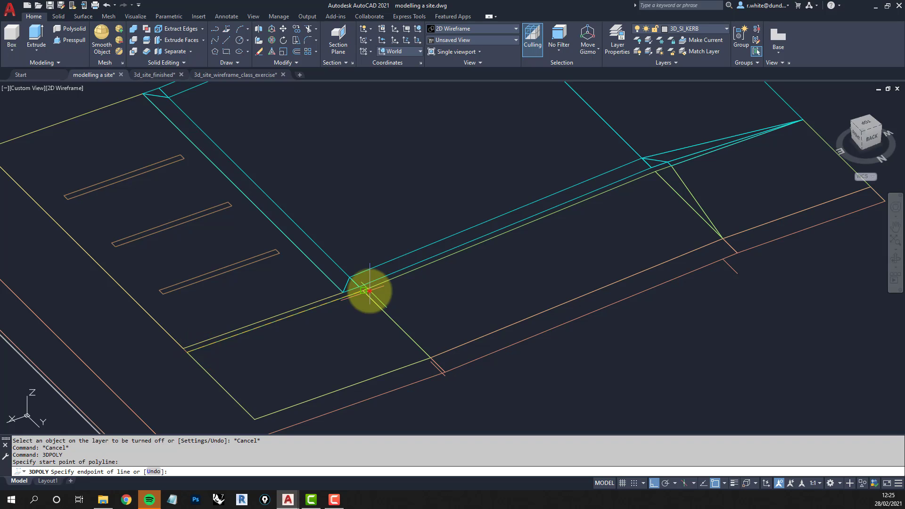
left_click(370, 291)
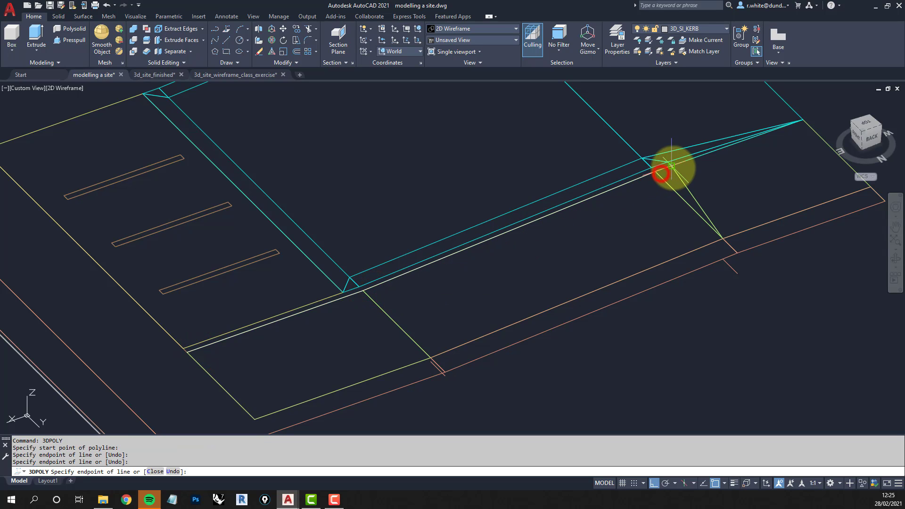
left_click(673, 167)
key("Return")
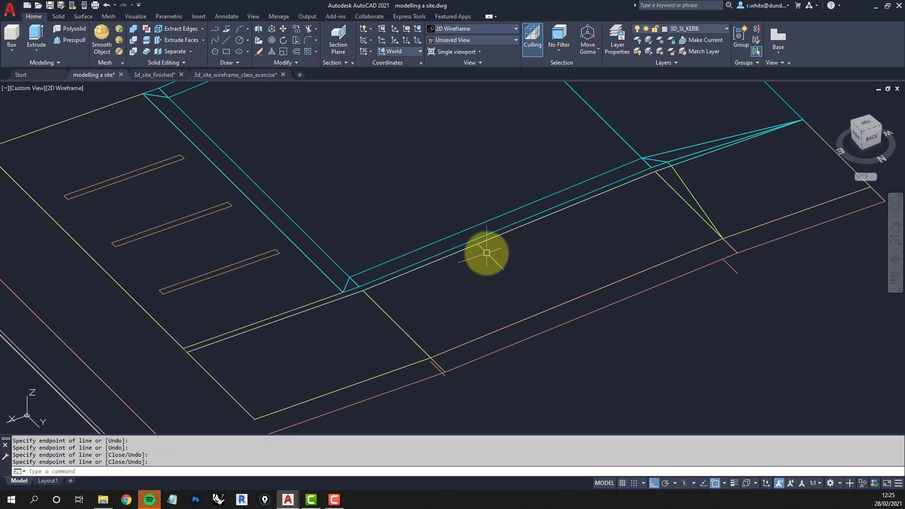
scroll(460, 246, "up", 2)
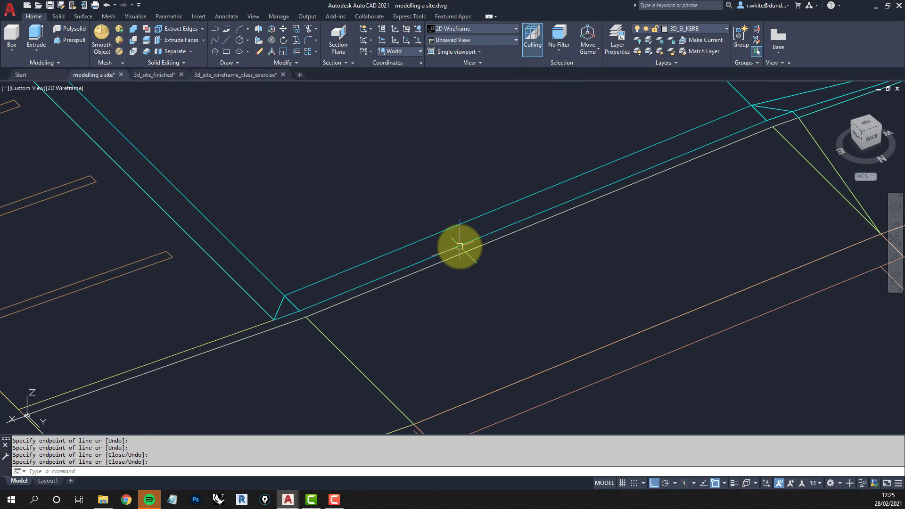
scroll(459, 247, "down", 3)
scroll(460, 247, "up", 1)
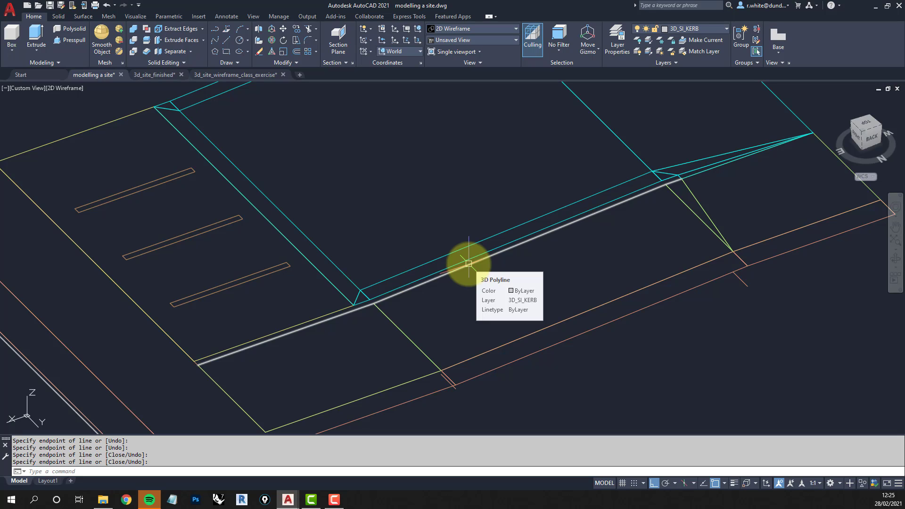
key("Escape")
key("Escape")
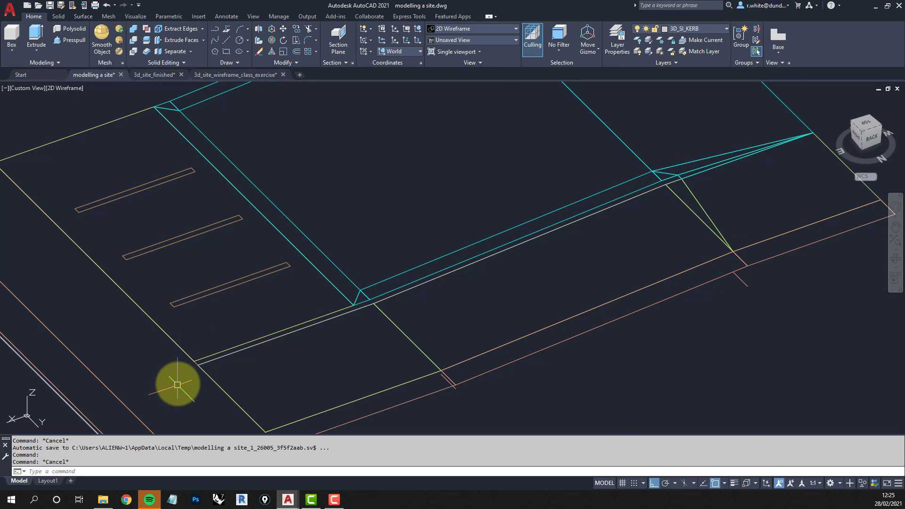
- Set the UCS to Right and draw a vertical polyline 150 high from the parking corner at the kerb's end
scroll(179, 382, "up", 4)
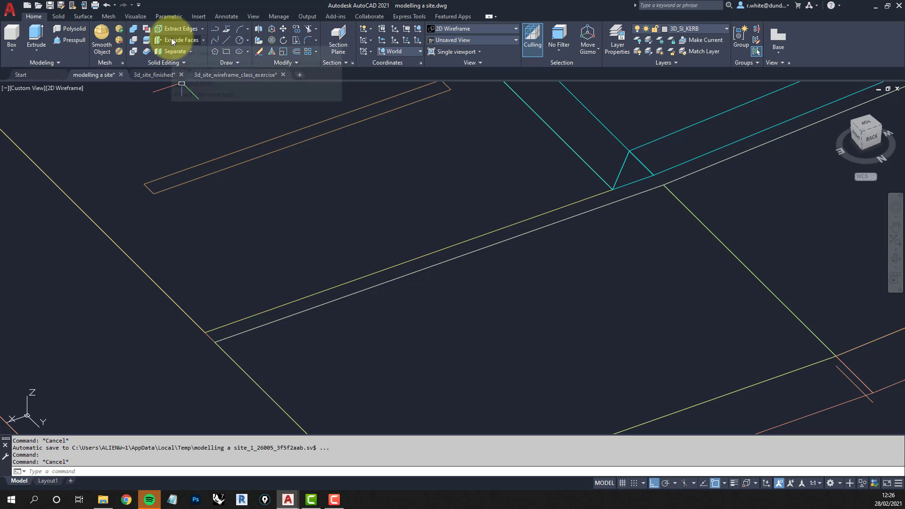
left_click(413, 51)
left_click(399, 106)
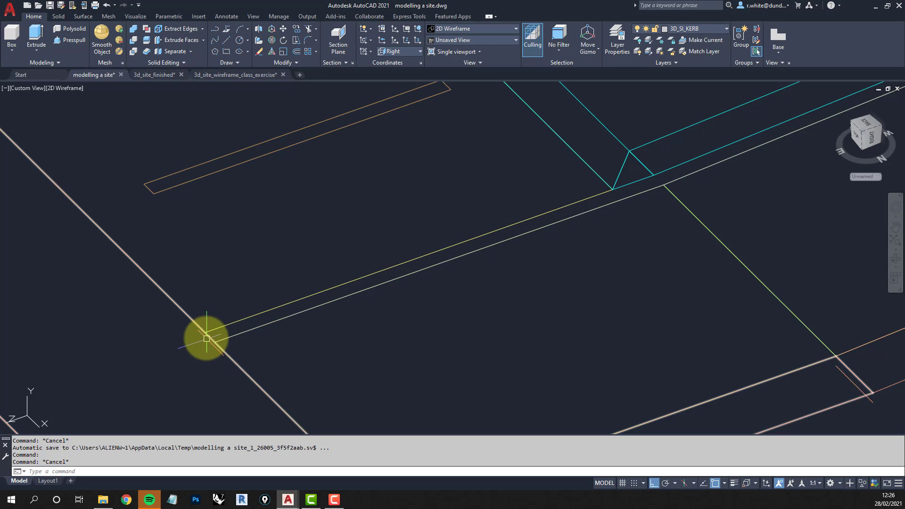
scroll(206, 333, "up", 3)
middle_click_drag(198, 329, 208, 295)
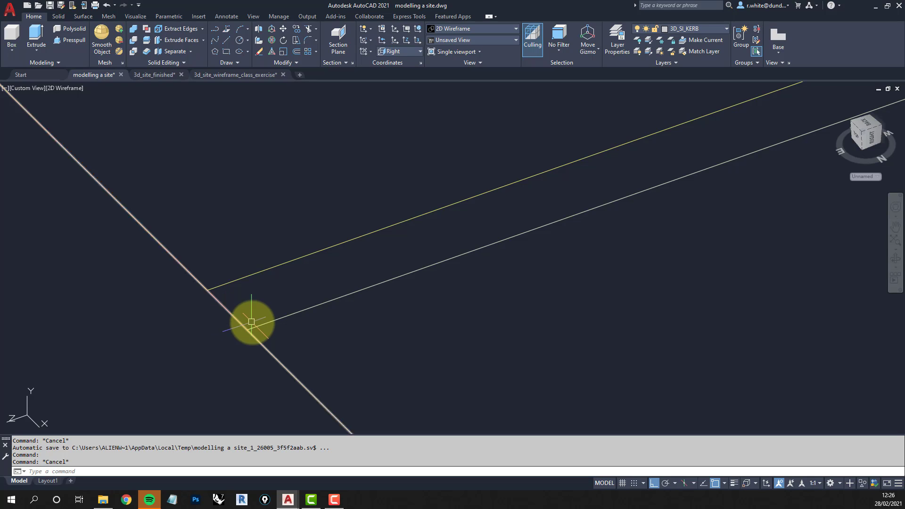
type("L")
key("Return")
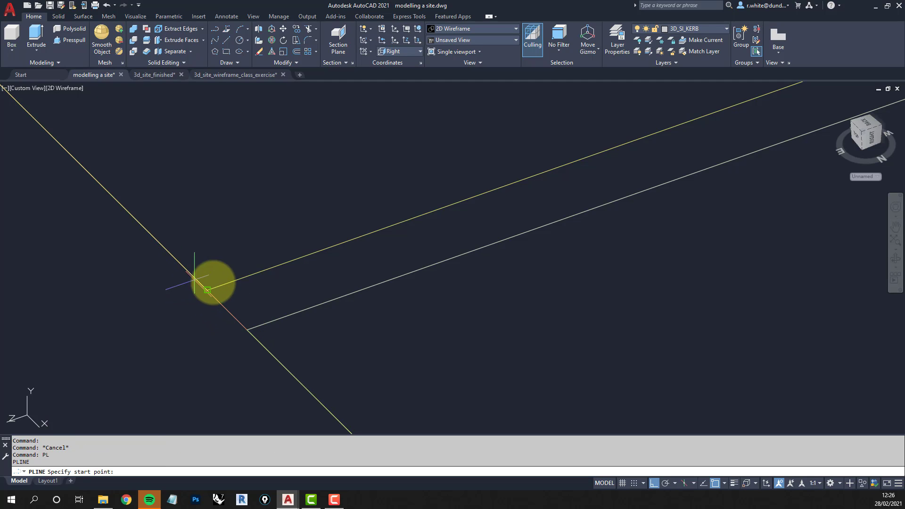
left_click(213, 293)
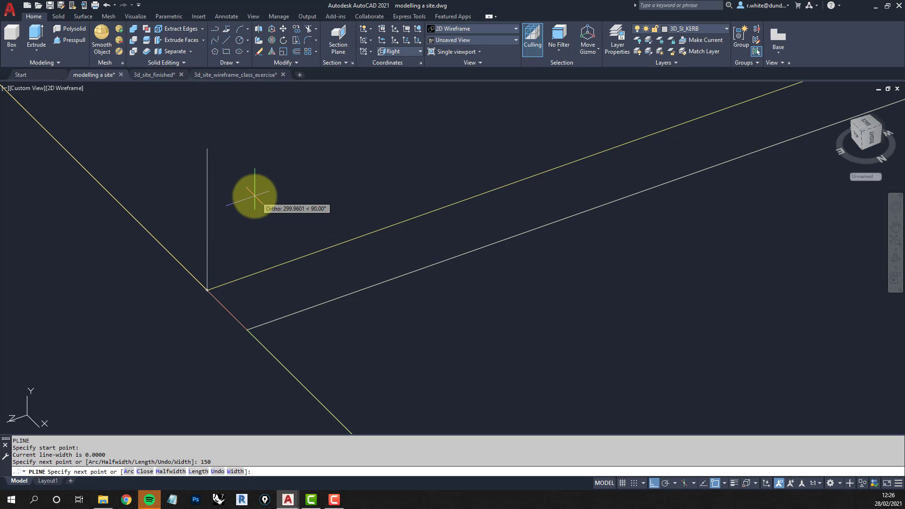
key("Return")
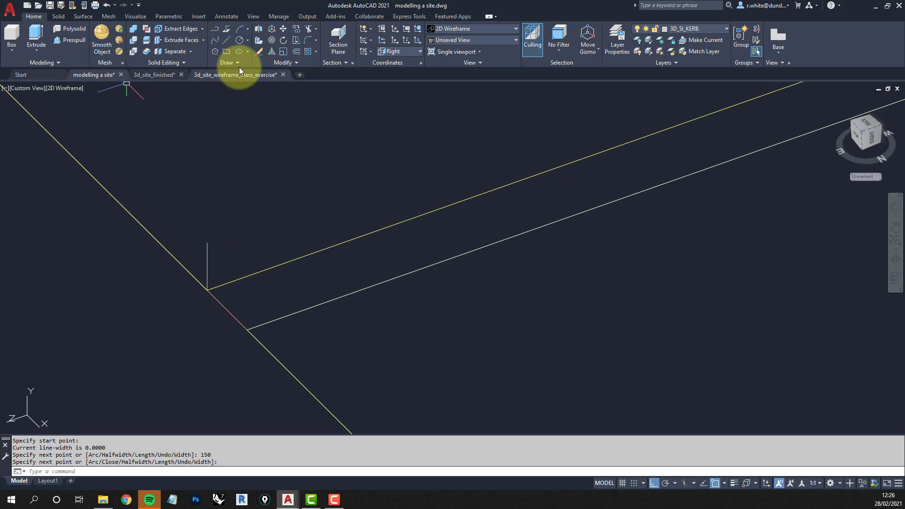
- Draw the kerb's rectangular profile from the top of the 150 vertical line to the kerb polyline's endpoint, and erase the vertical line
left_click(226, 52)
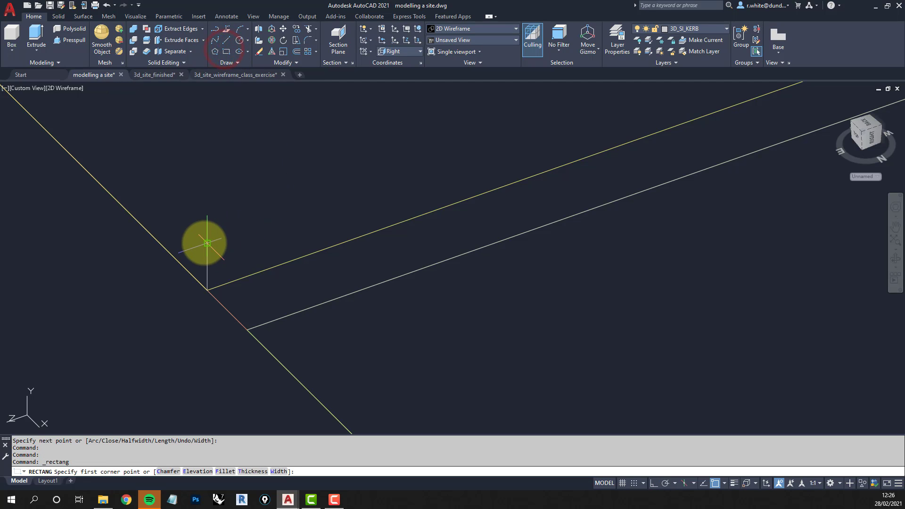
left_click(207, 243)
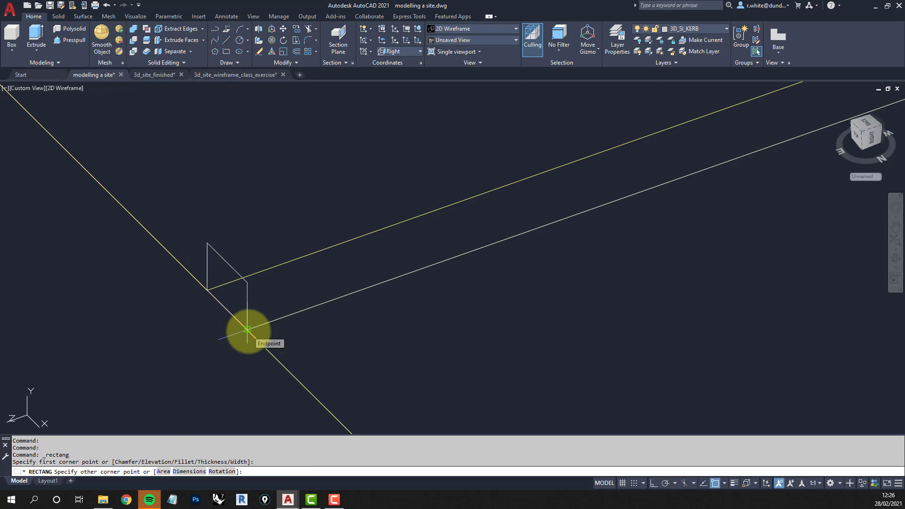
left_click(247, 329)
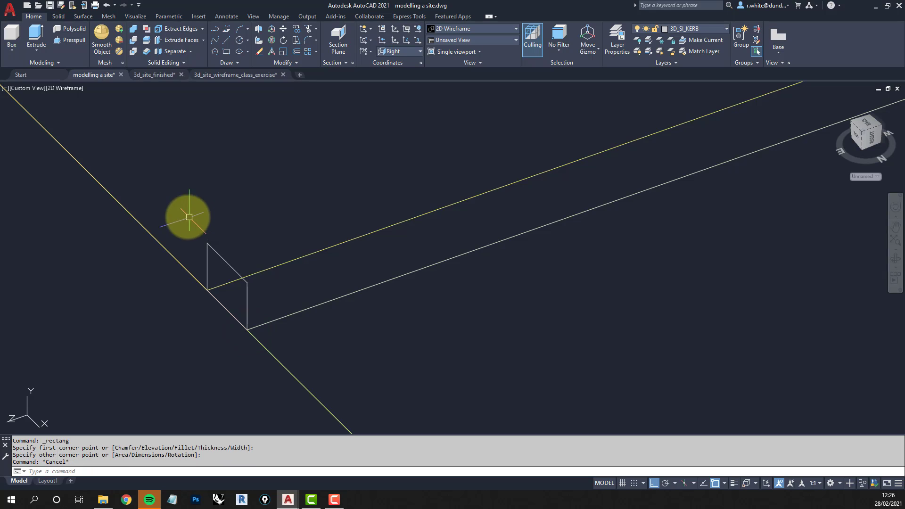
left_click(179, 214)
left_click(220, 309)
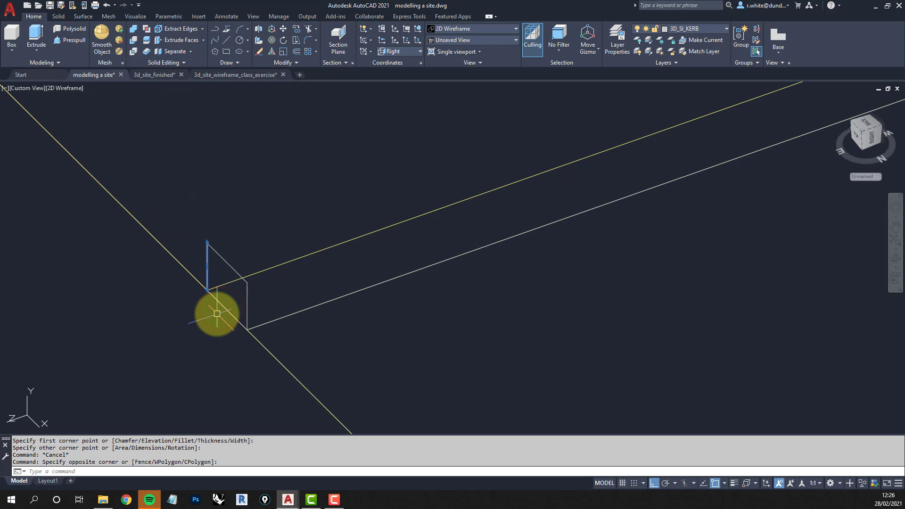
key("Delete")
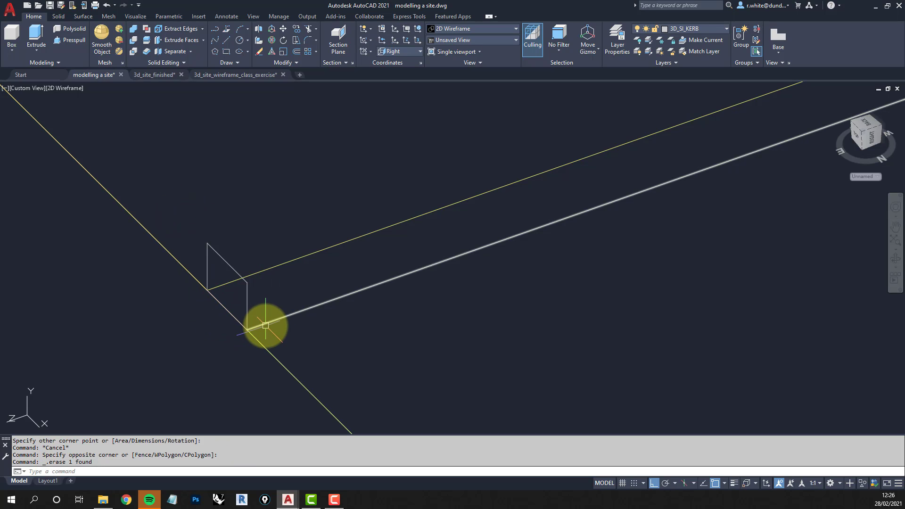
- Sweep the rectangular kerb profile as a solid along the kerb's 3D polyline
scroll(264, 323, "down", 2)
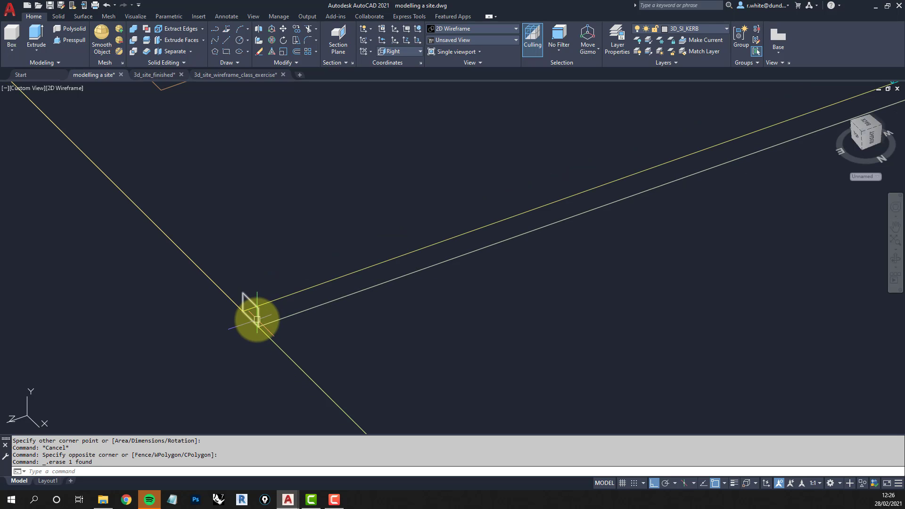
scroll(299, 300, "down", 3)
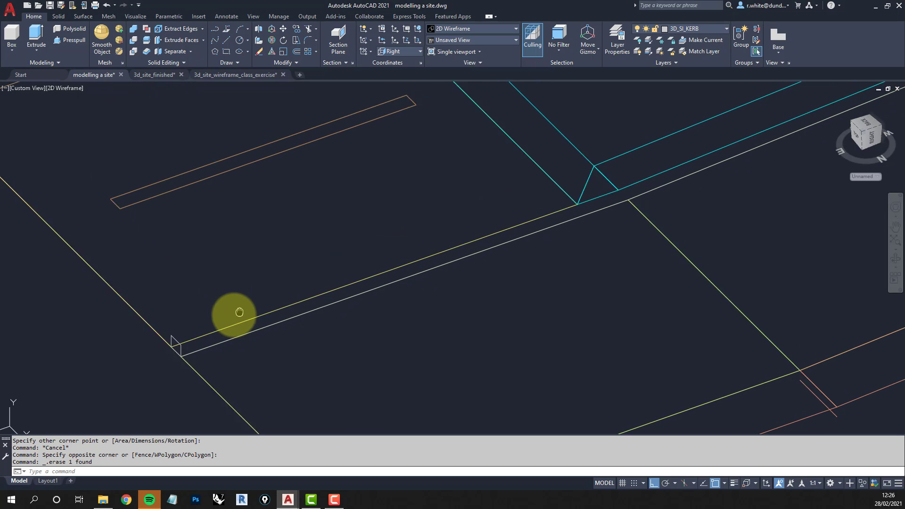
left_click(63, 16)
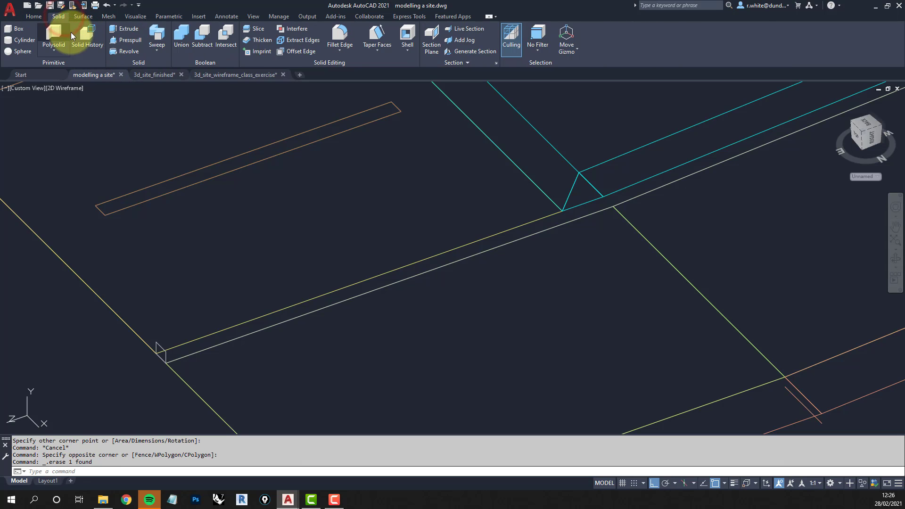
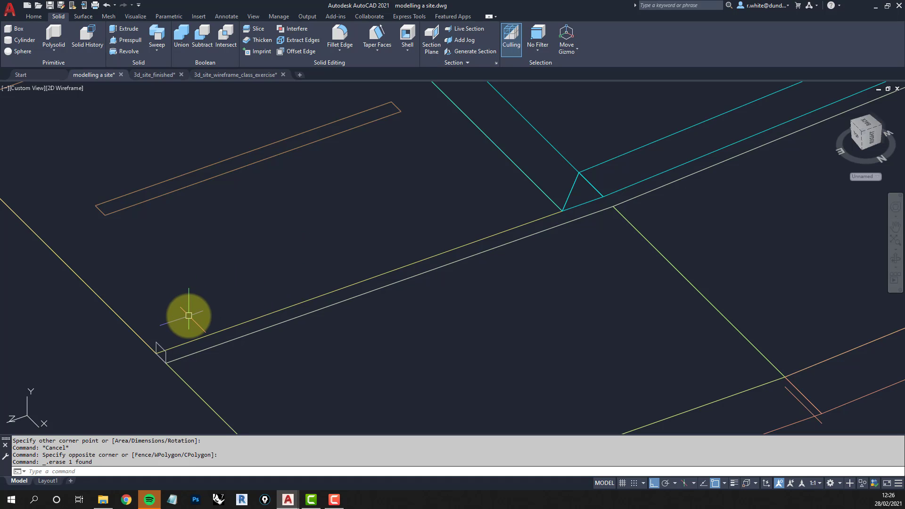
left_click(157, 34)
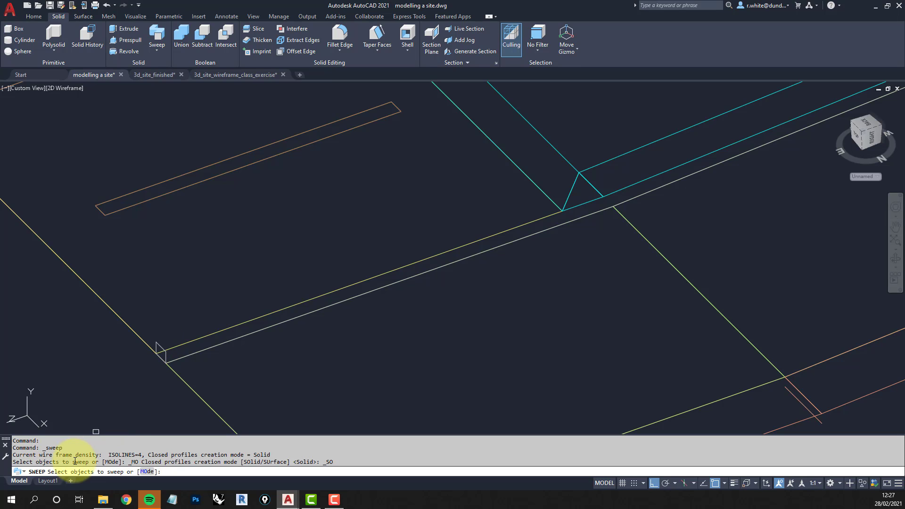
left_click(160, 345)
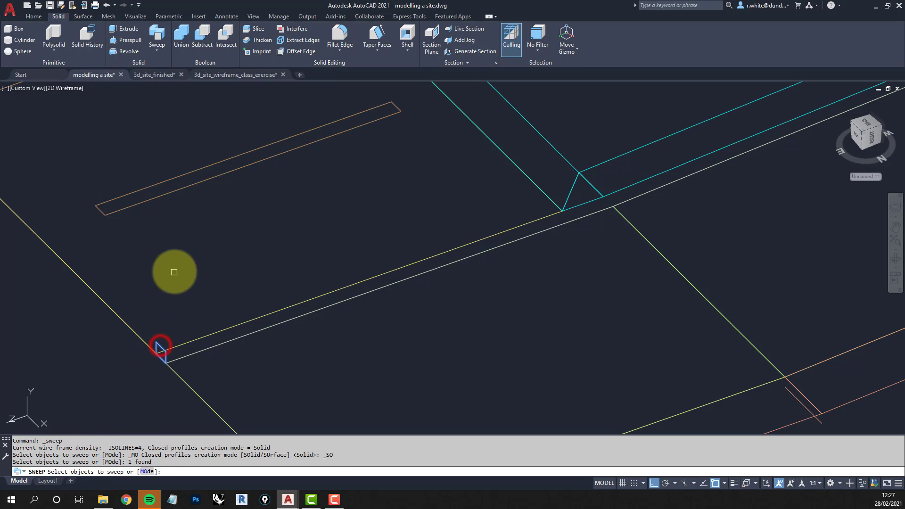
key("Return")
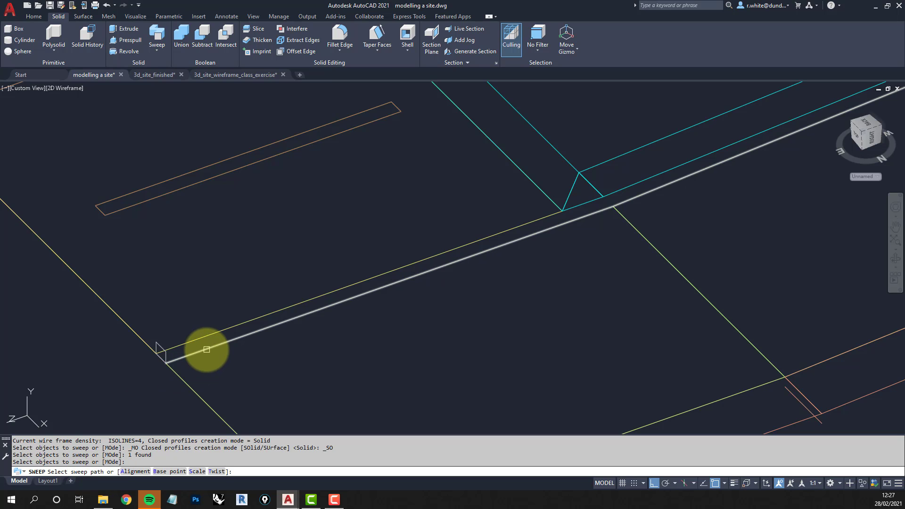
left_click(207, 350)
scroll(606, 269, "down", 5)
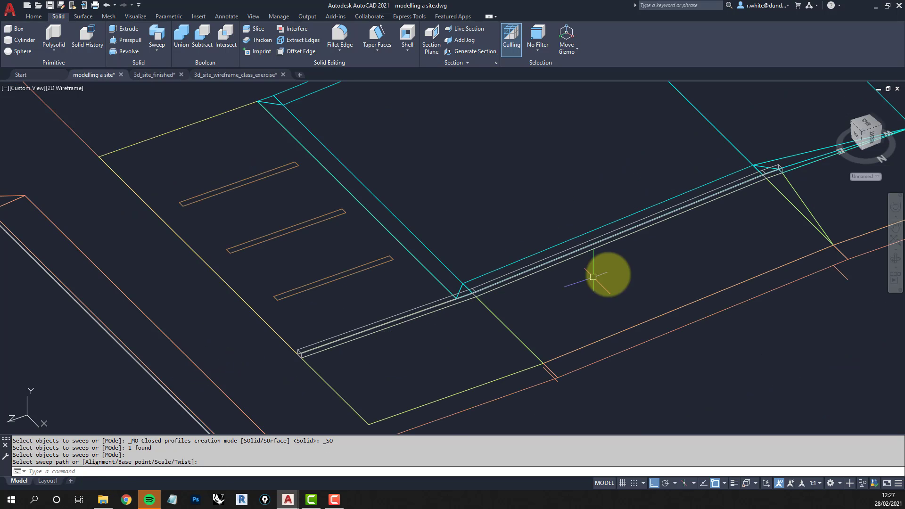
- Set the UCS to World and measure the swept kerb's vertical edge at its far end by the gravel corner
scroll(568, 212, "up", 5)
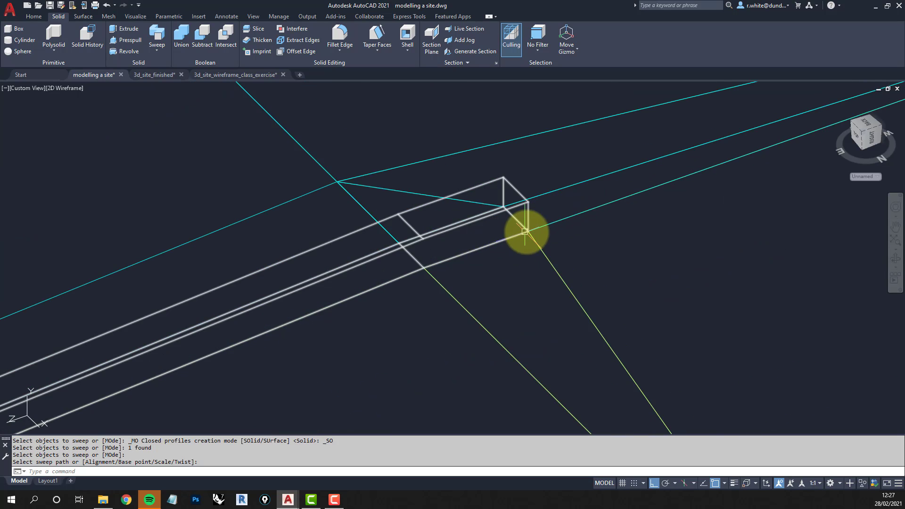
middle_click_drag(526, 240, 531, 191, "shift")
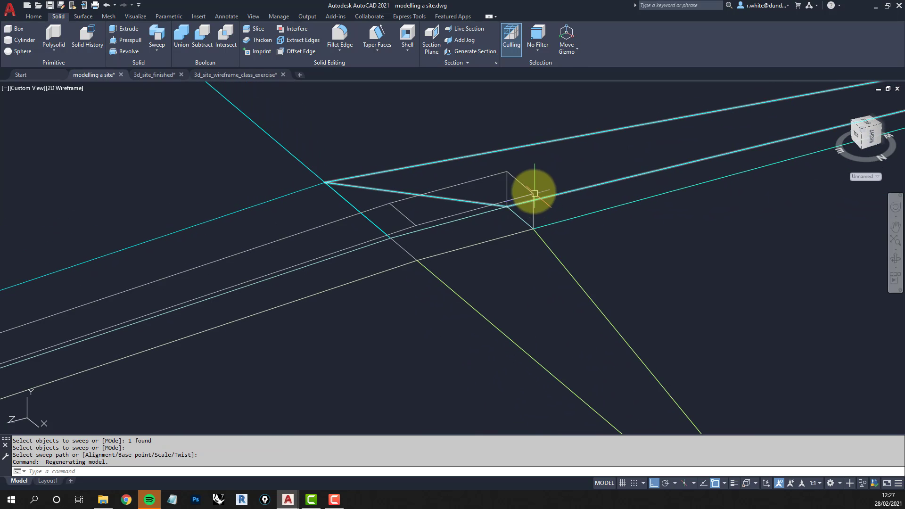
scroll(536, 194, "up", 4)
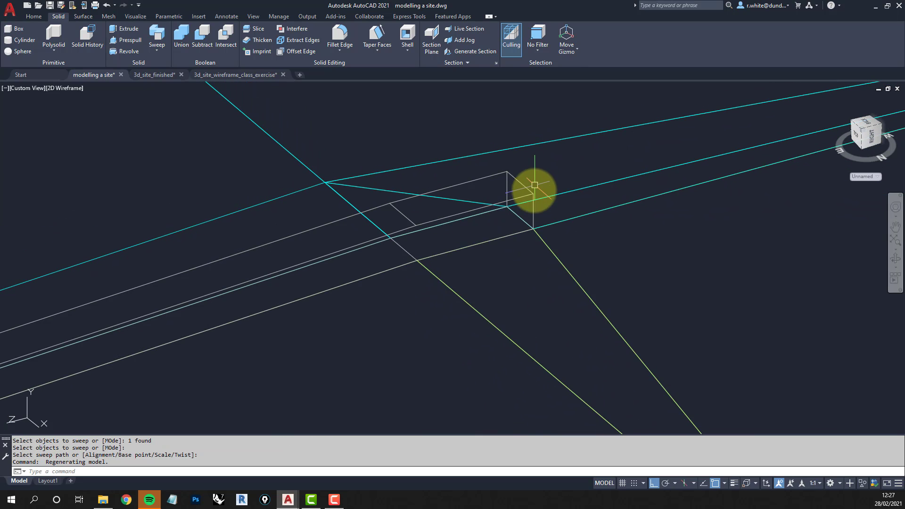
scroll(533, 202, "up", 2)
scroll(551, 191, "down", 3)
type("D")
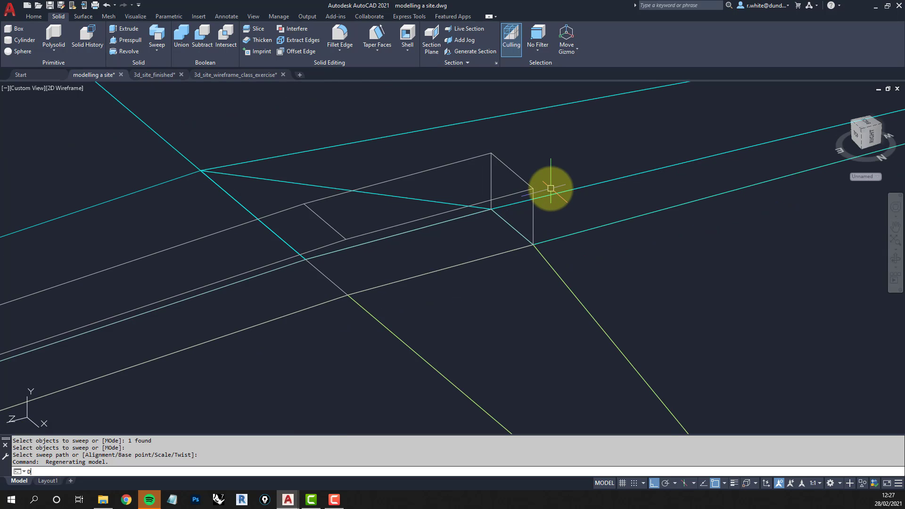
key("Escape")
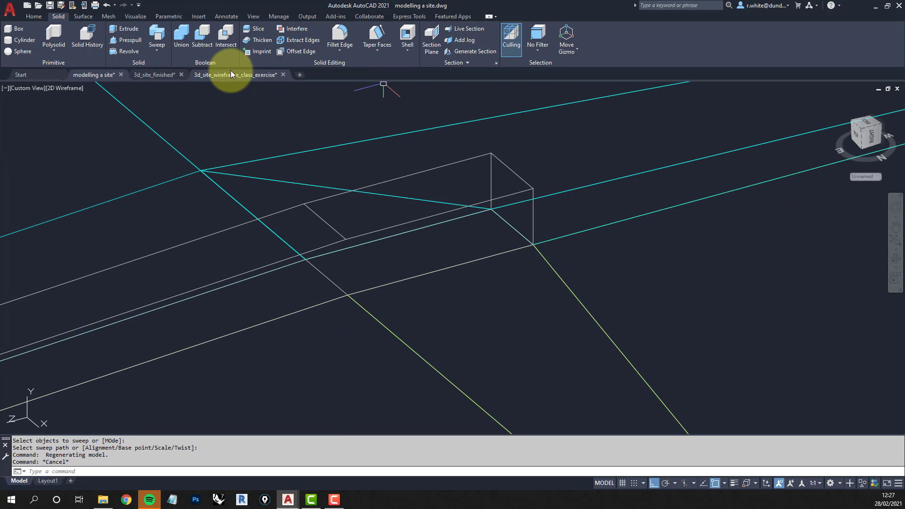
left_click(33, 17)
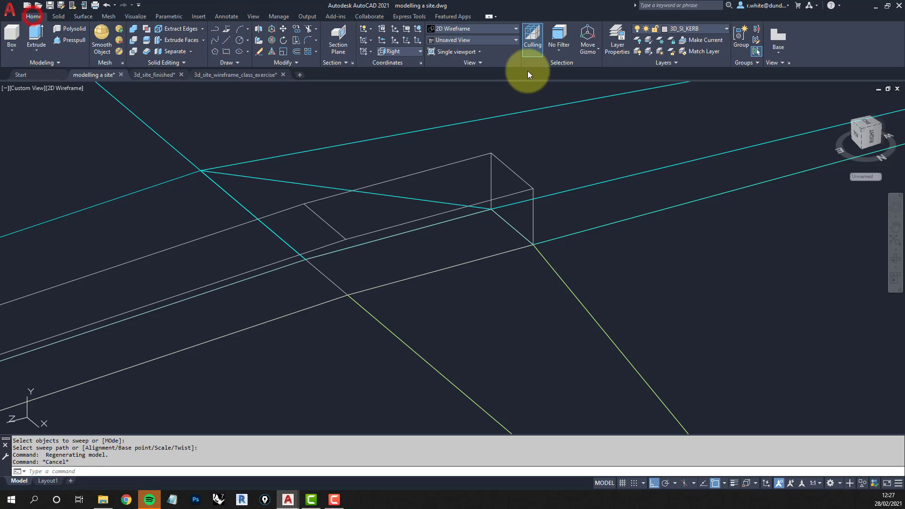
left_click(398, 52)
left_click(397, 62)
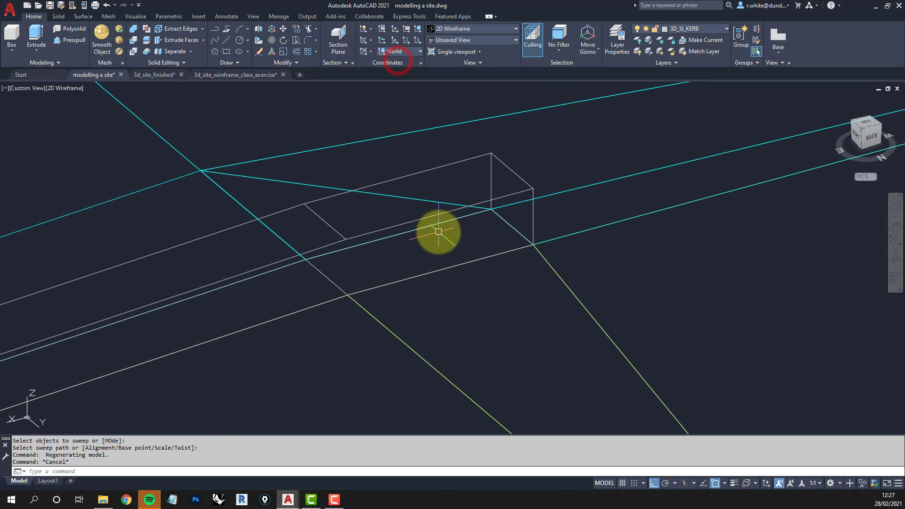
type("di")
key("Return")
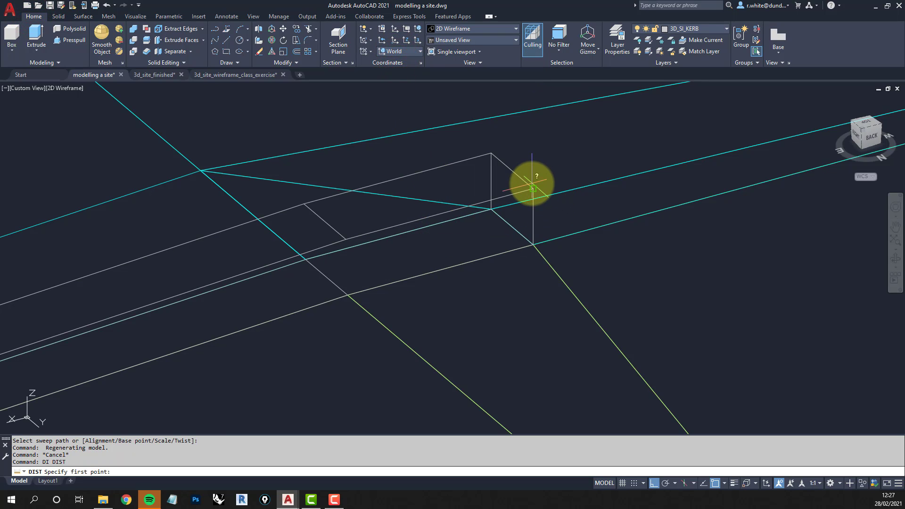
left_click(533, 189)
left_click(533, 245)
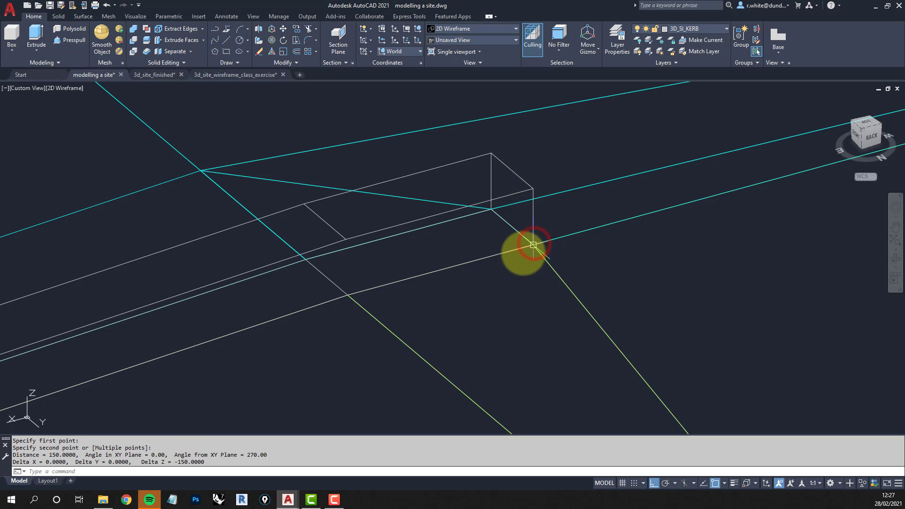
left_click_drag(134, 462, 17, 462)
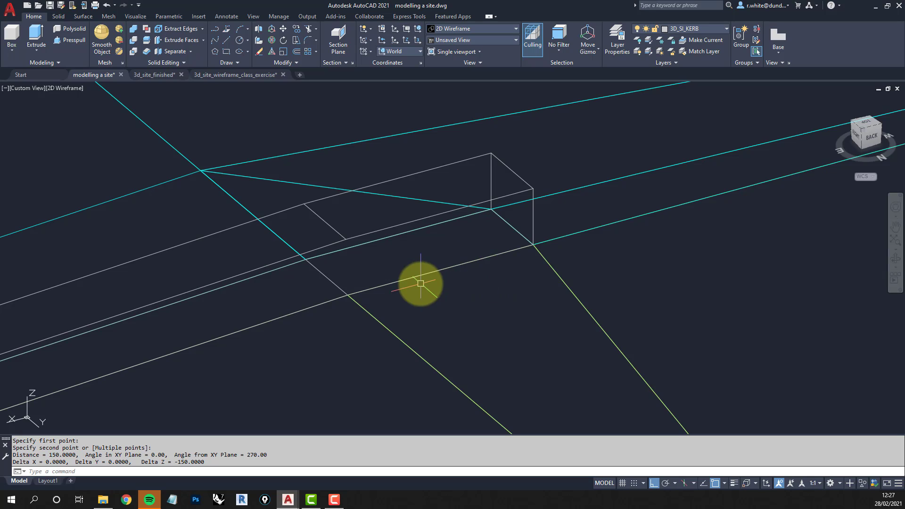
- Measure the vertical distance between the swept kerb's top and bottom outer corners at the bend near the far end
mouse_move(418, 285)
middle_mouse_down("shift")
mouse_move(404, 303)
mouse_move(366, 285)
mouse_move(368, 268)
mouse_move(429, 287)
mouse_move(407, 280)
middle_mouse_up("shift")
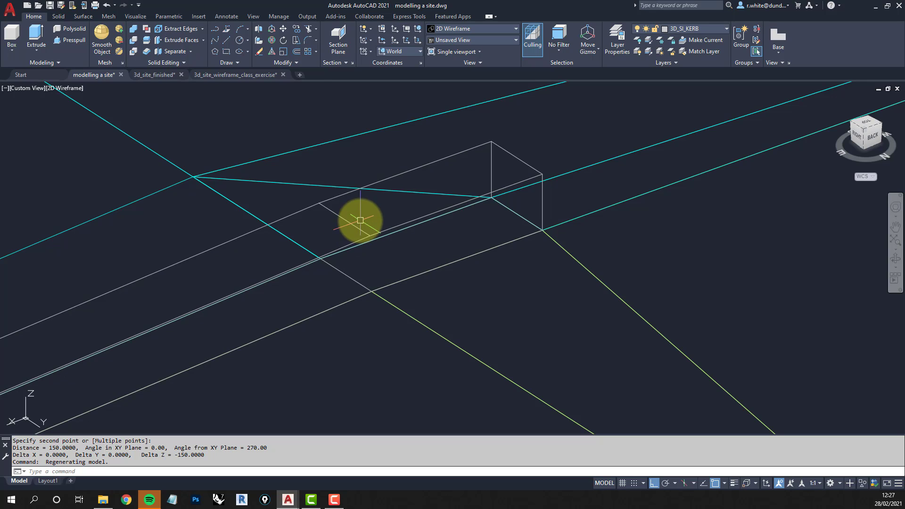
type("I")
key("Return")
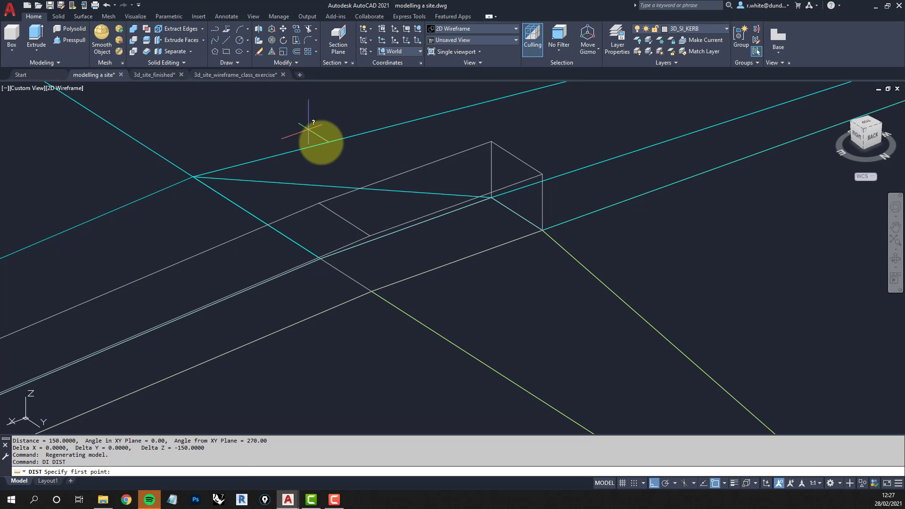
left_click(376, 235)
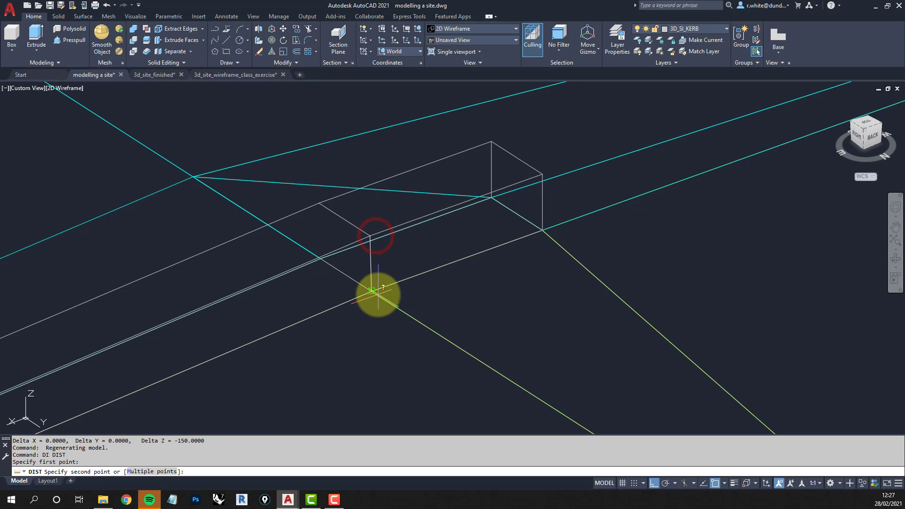
left_click(378, 296)
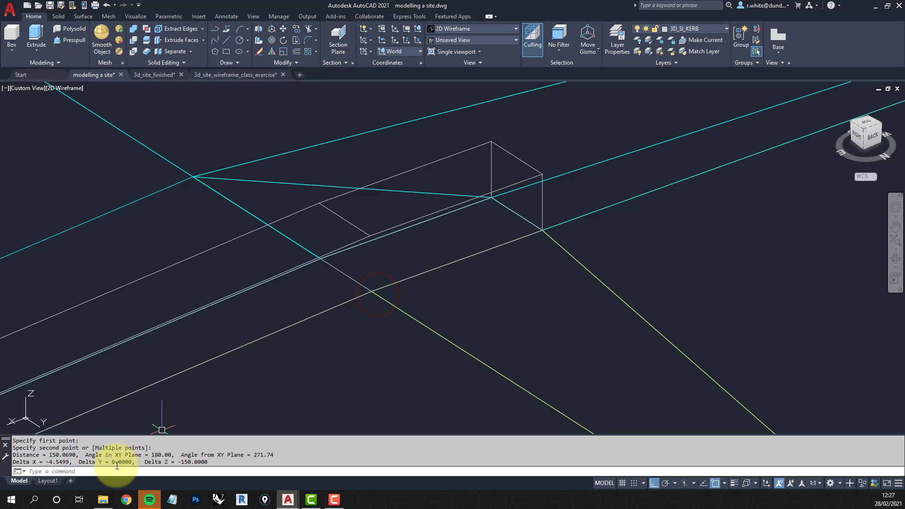
left_click_drag(71, 462, 49, 461)
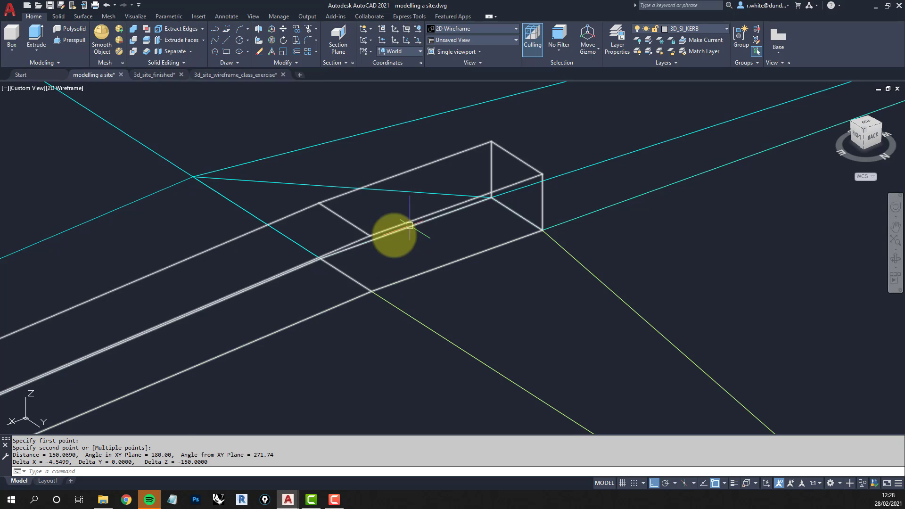
mouse_move(372, 234)
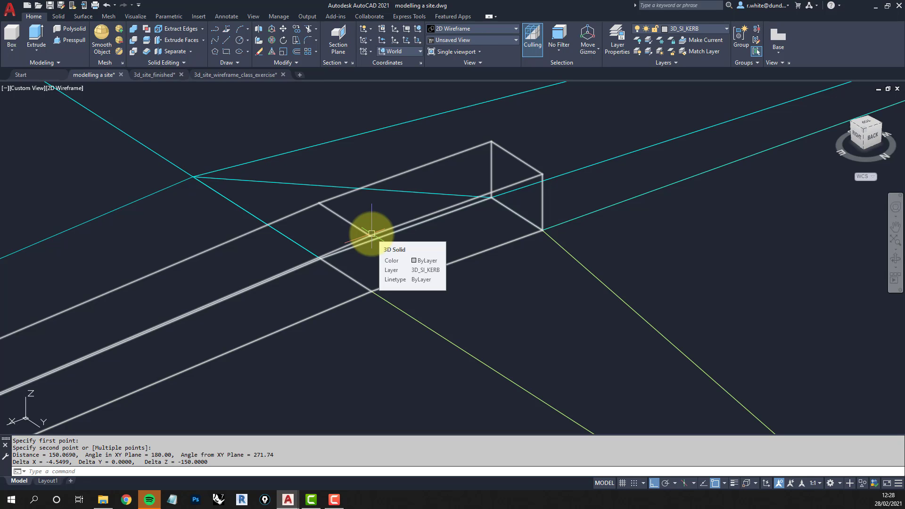
key("Escape")
key("Escape")
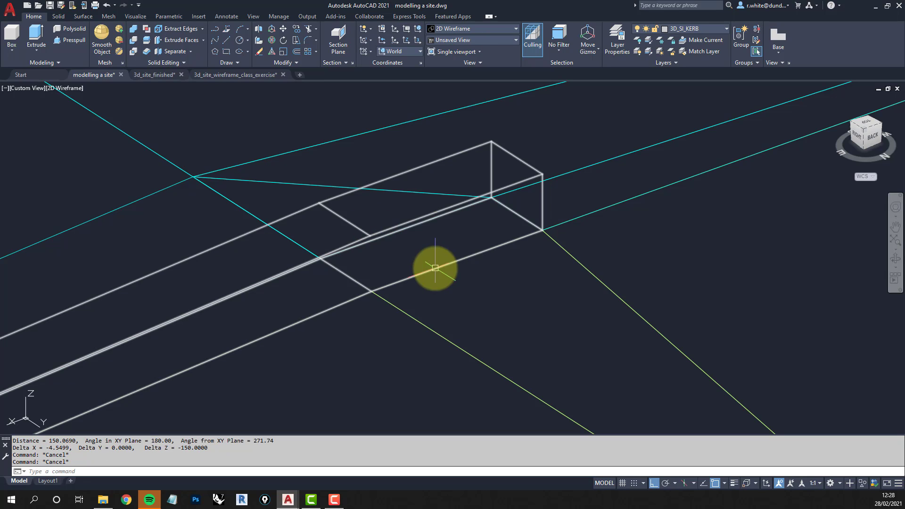
key("Escape")
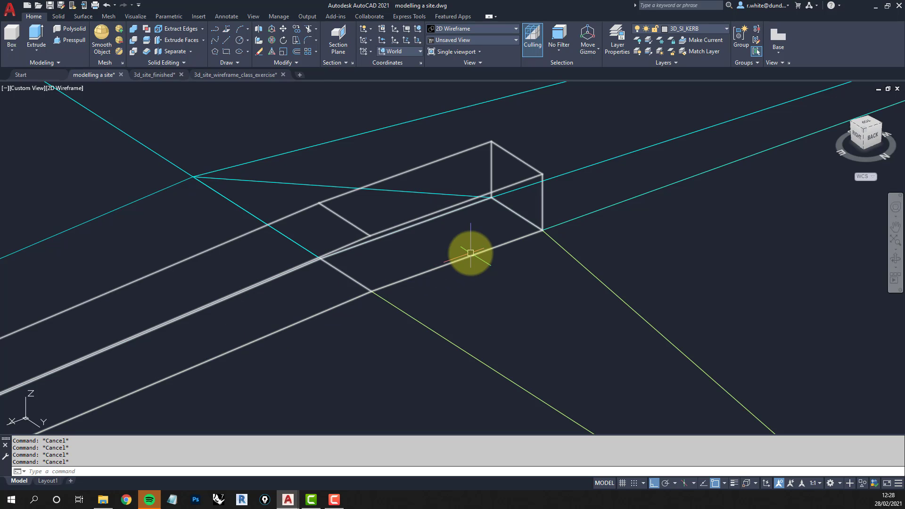
- Undo the measurements, the UCS change and the kerb sweep, back to the separate profile and path
key("Return")
type("u")
key("Return")
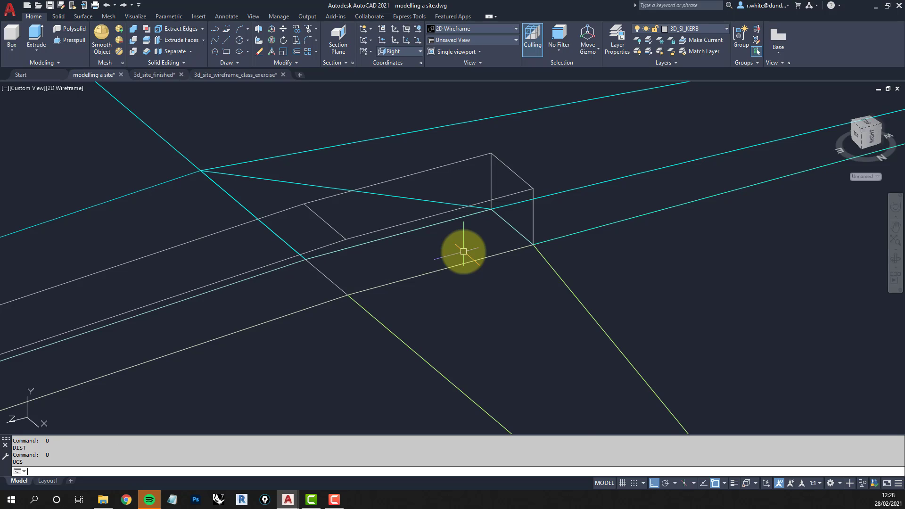
scroll(463, 251, "down", 5)
key("Return")
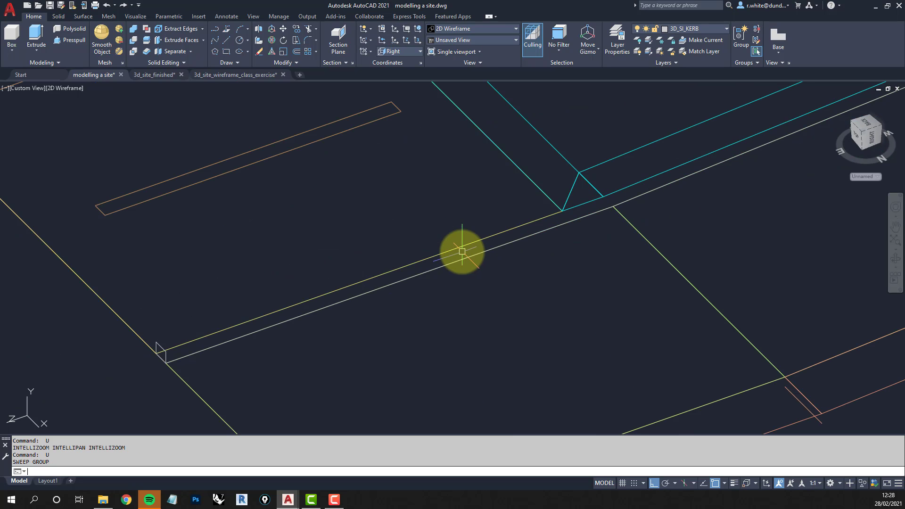
- Extrude the rectangular kerb profile as a solid with the Path option, using the kerb's 3D polyline as the path
left_click(34, 36)
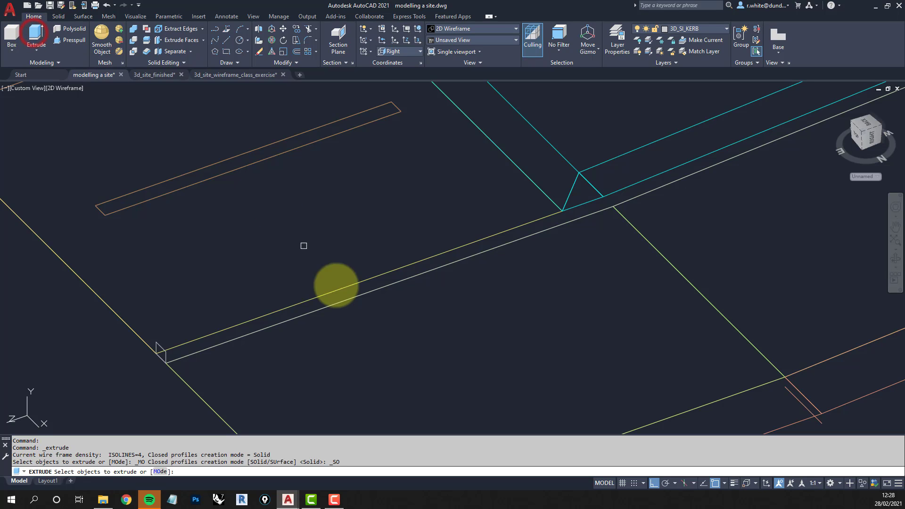
left_click(158, 345)
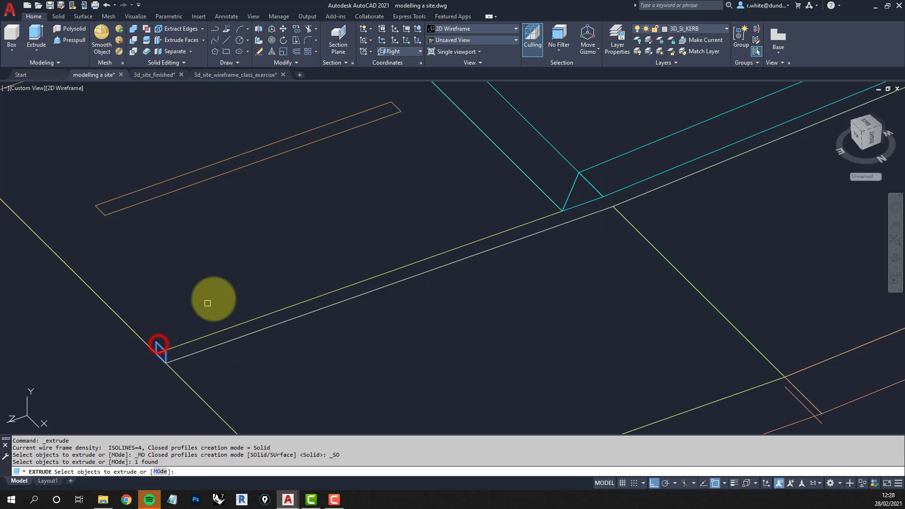
key("Return")
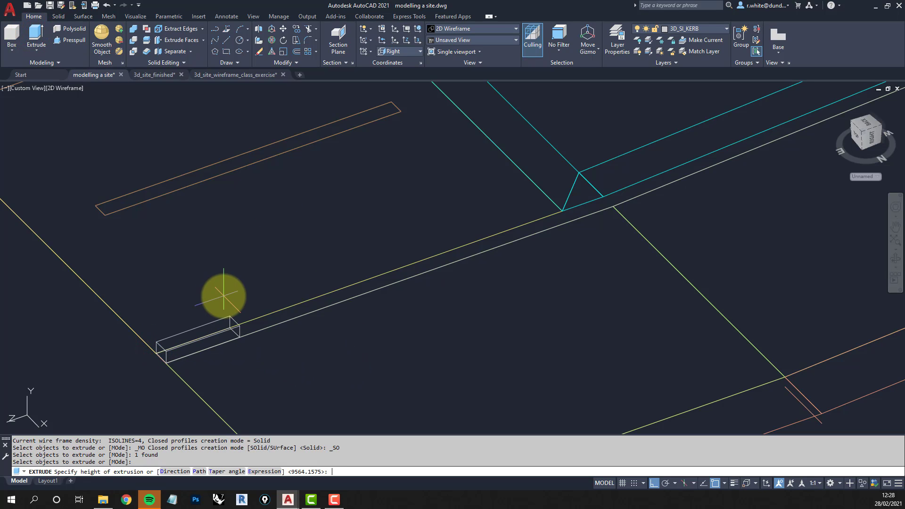
left_click(200, 473)
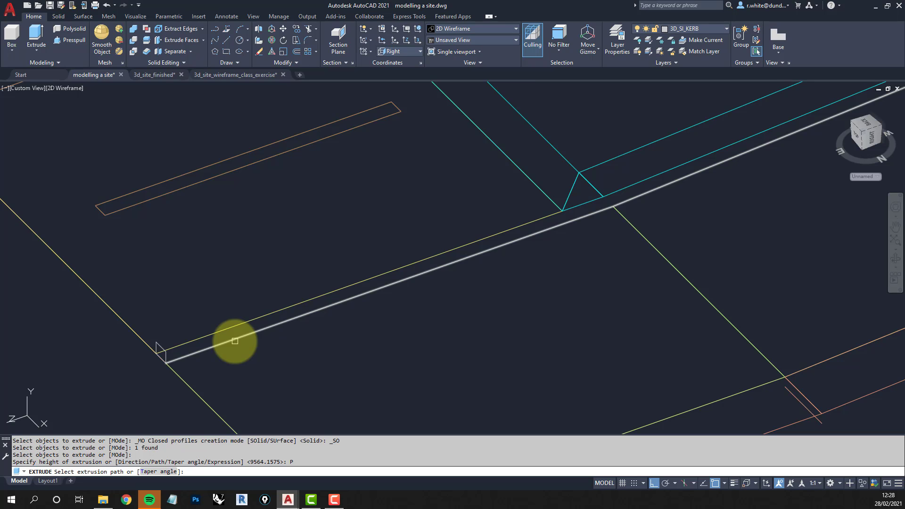
left_click(235, 340)
scroll(232, 359, "down", 4)
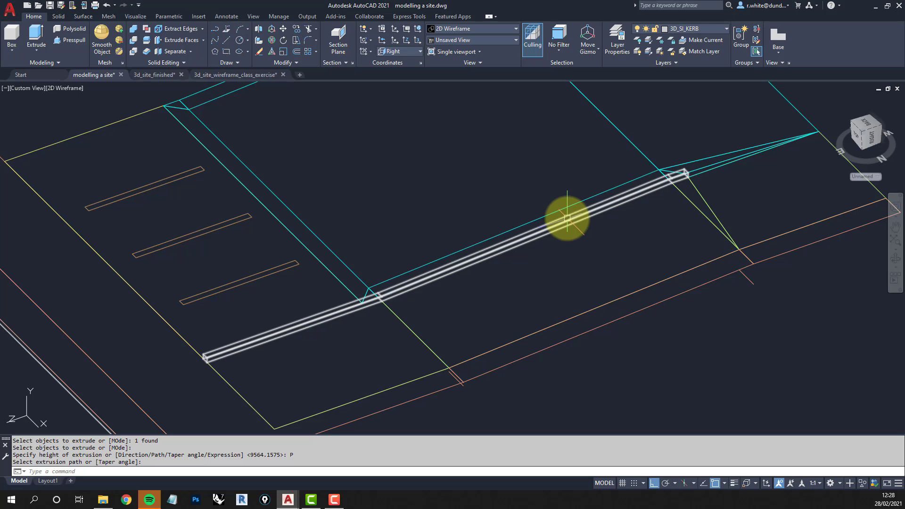
scroll(508, 224, "down", 3)
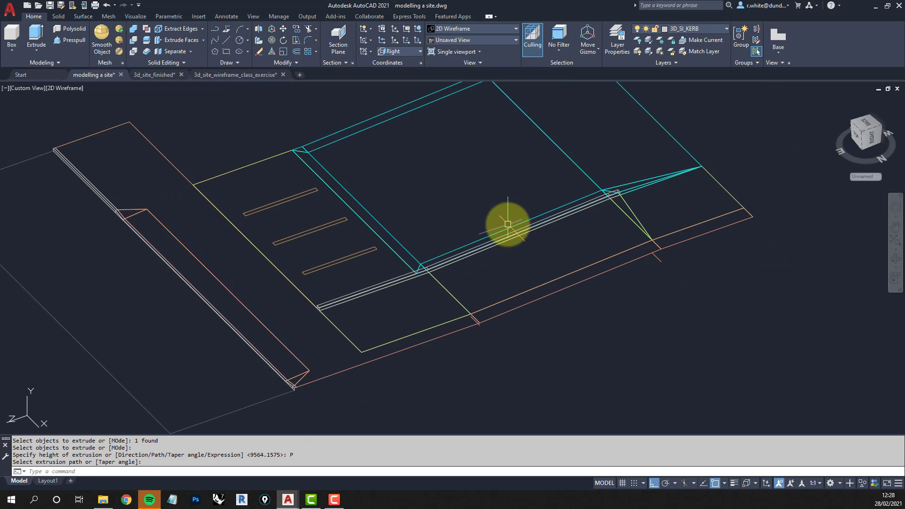
middle_click_drag(507, 224, 408, 218, "shift")
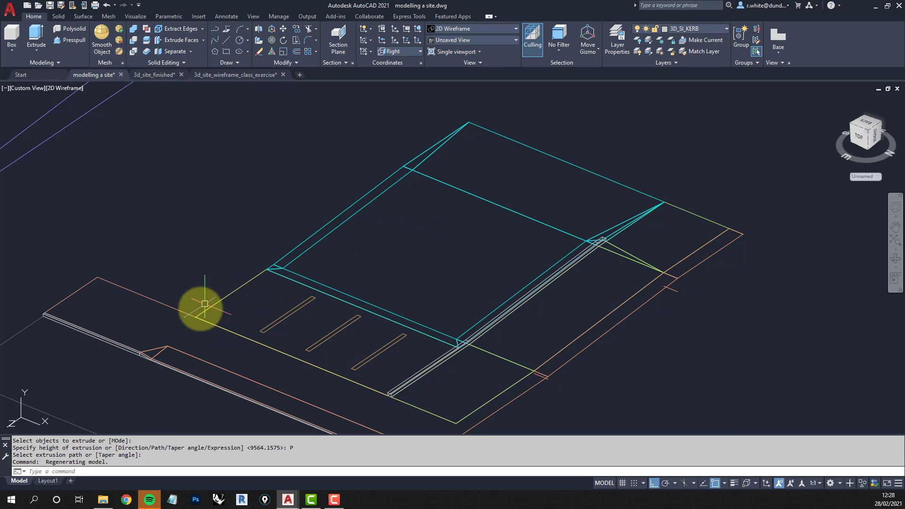
- Make 3D_SI_WALL the current layer and set the UCS to World
left_click(727, 29)
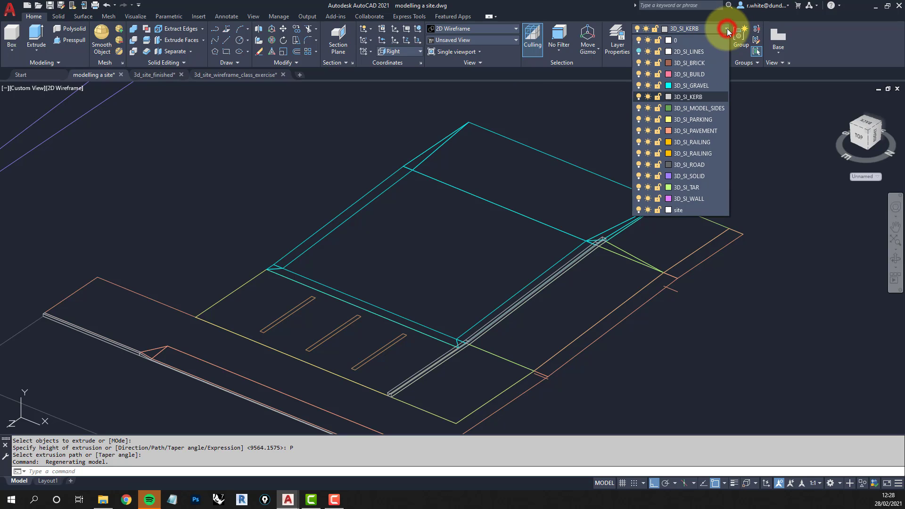
left_click(687, 198)
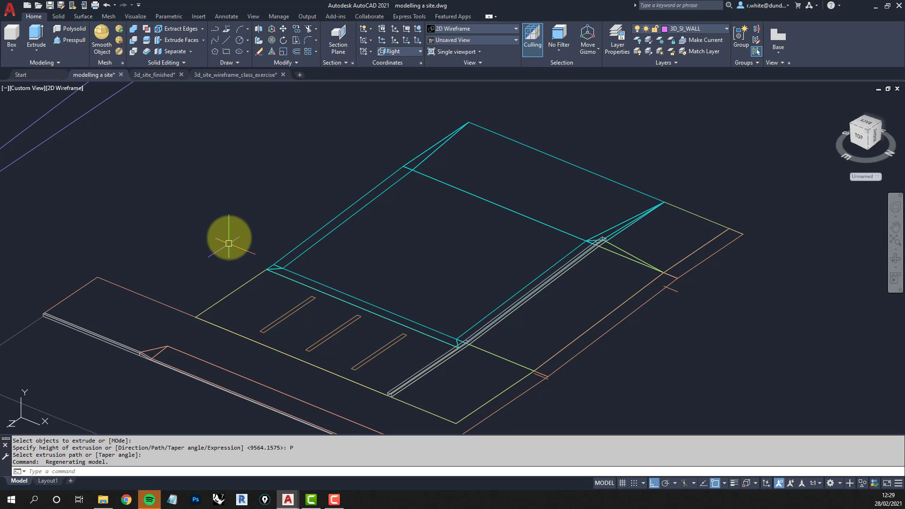
left_click(415, 52)
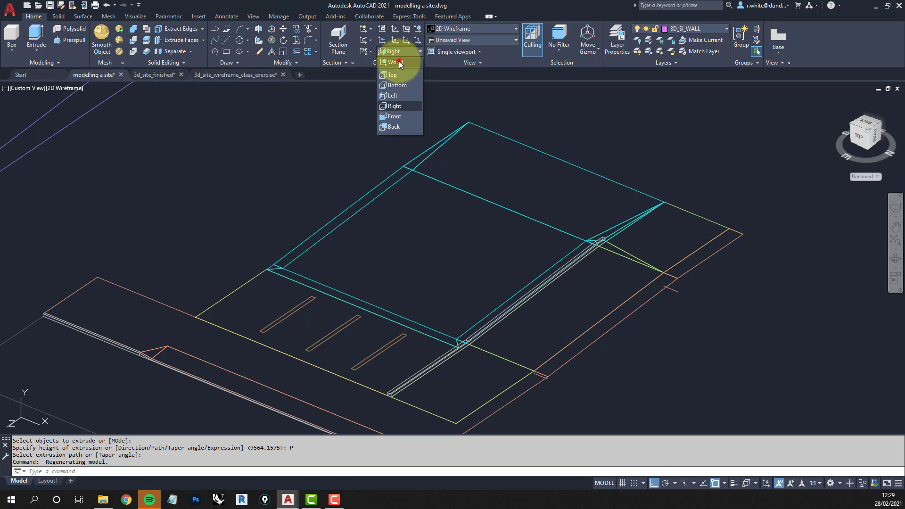
left_click(398, 62)
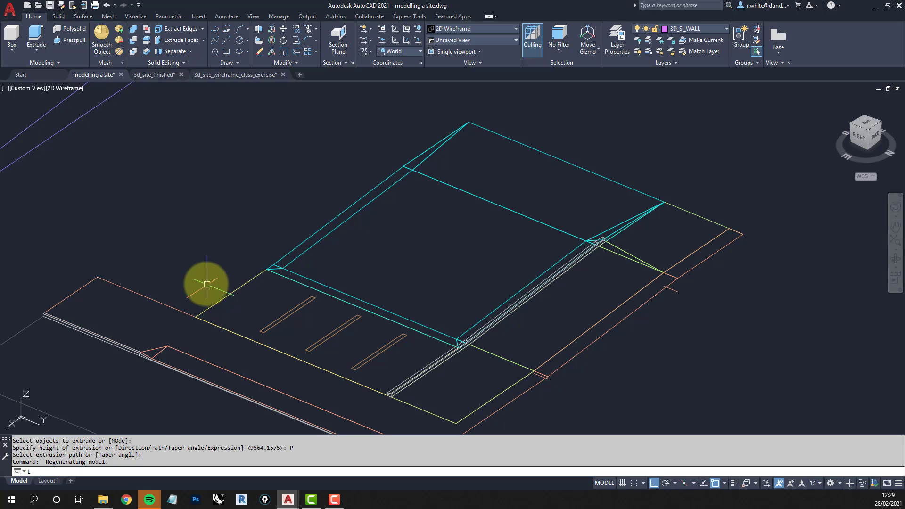
- Draw connected wall lines from the parking area's road-side corner along the parking and gravel edge, through each level change, to the far gravel corner
type("L")
key("Return")
left_click(197, 319)
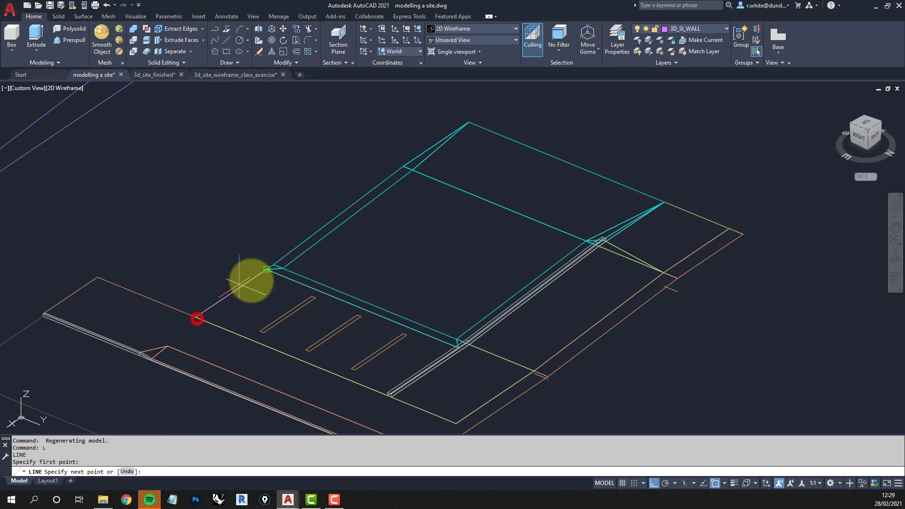
left_click(269, 269)
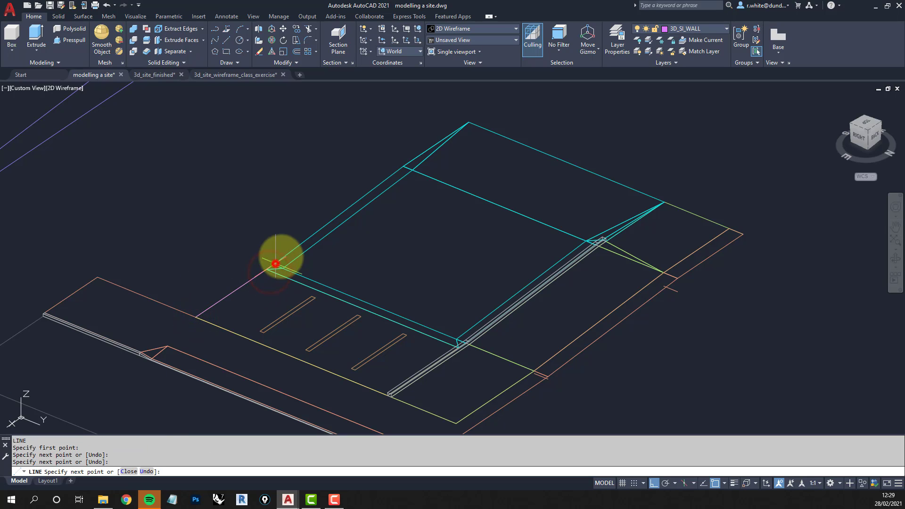
left_click(401, 165)
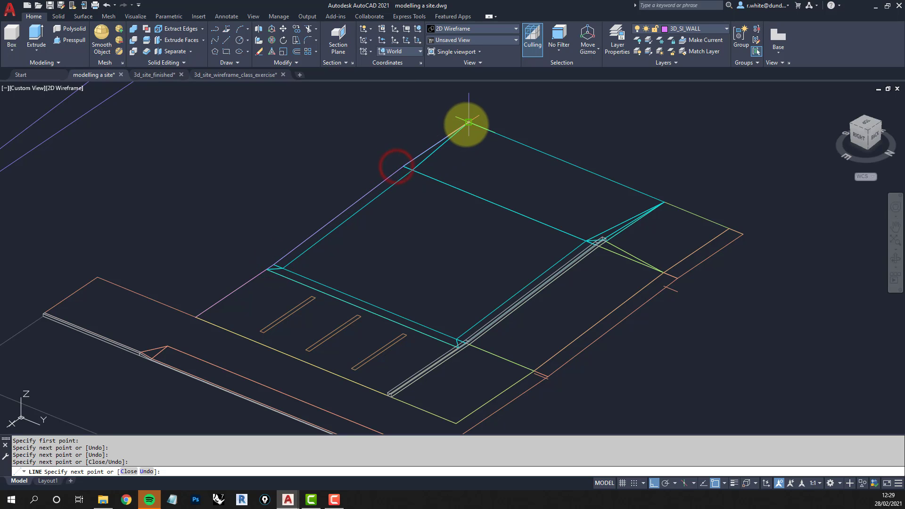
left_click(466, 124)
key("Return")
- Set the thickness of the wall line beside the parking area to 1000
middle_click_drag(333, 201, 325, 223)
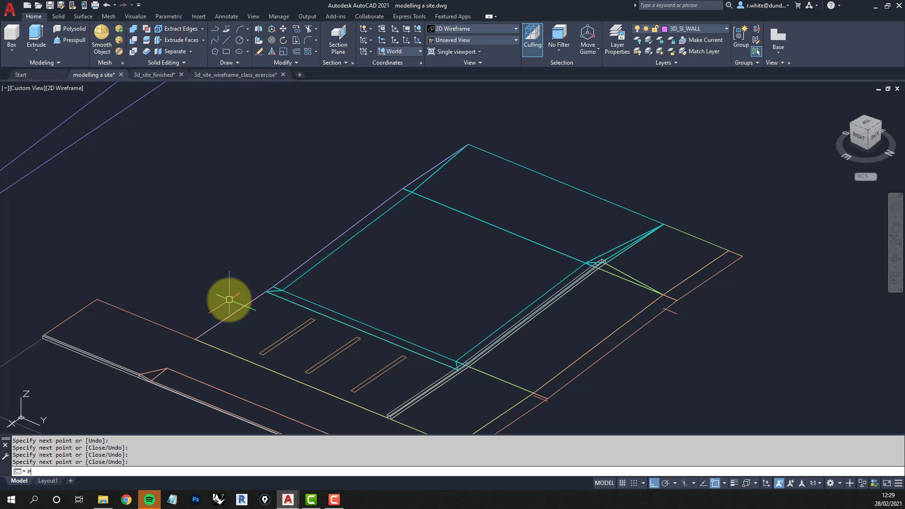
type("PR")
key("Return")
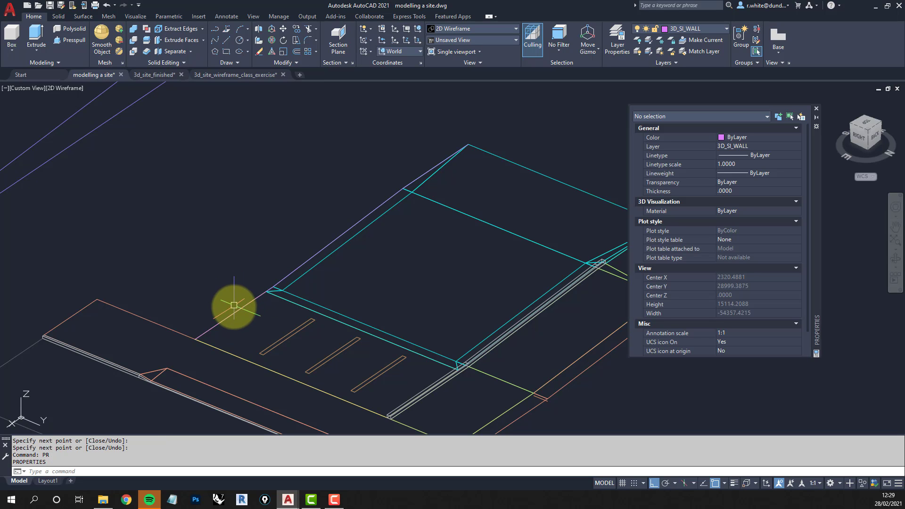
left_click(234, 313)
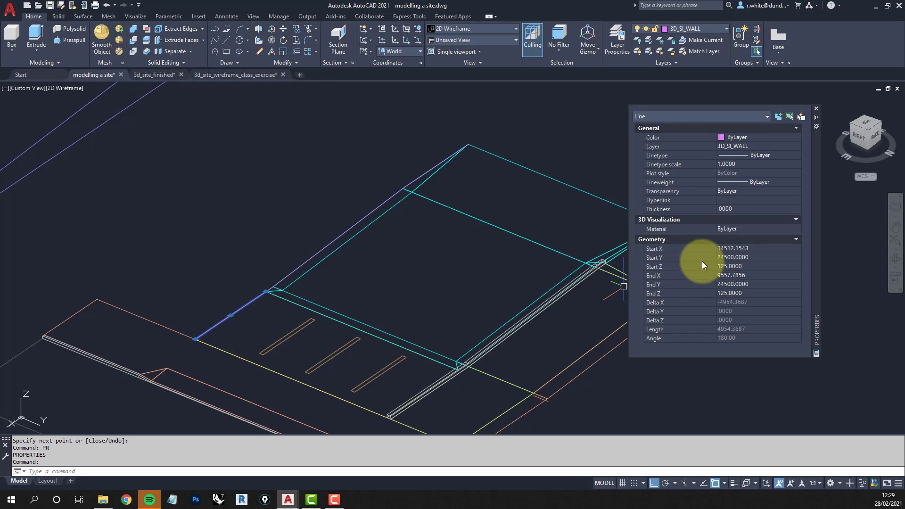
left_click(740, 209)
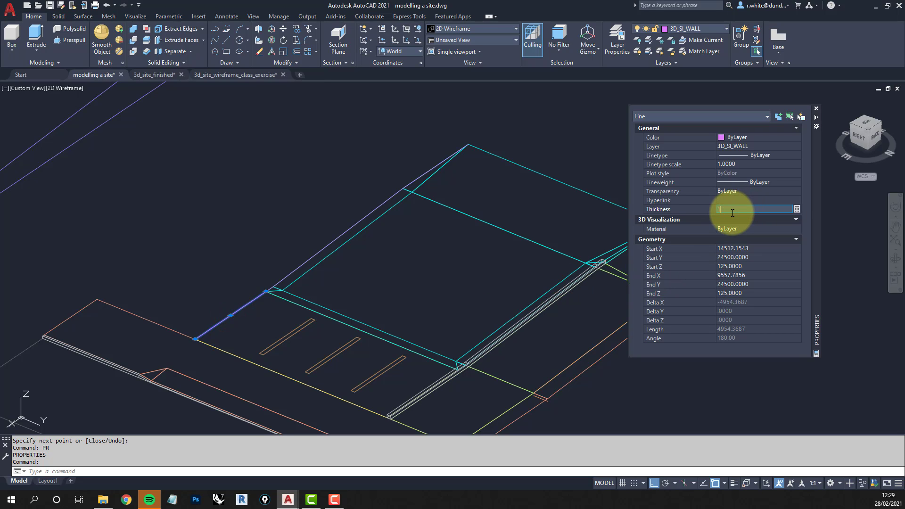
key("Return")
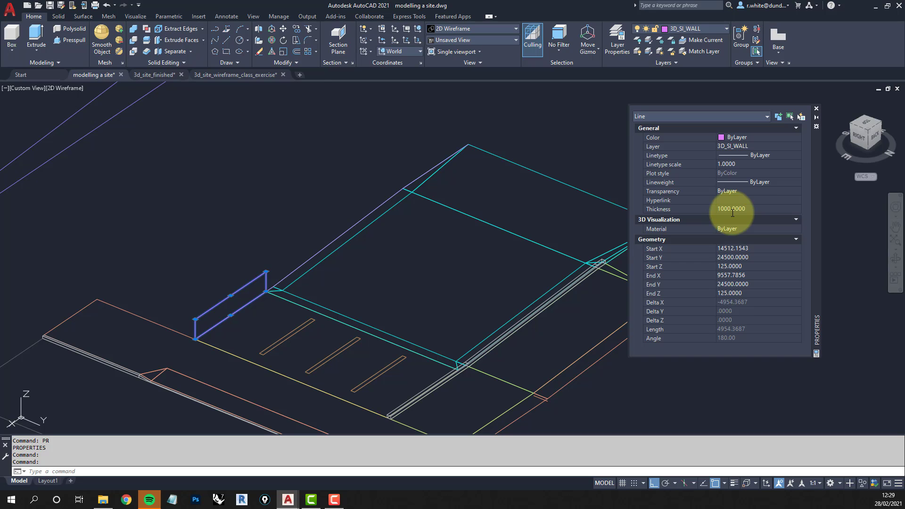
left_click(274, 217)
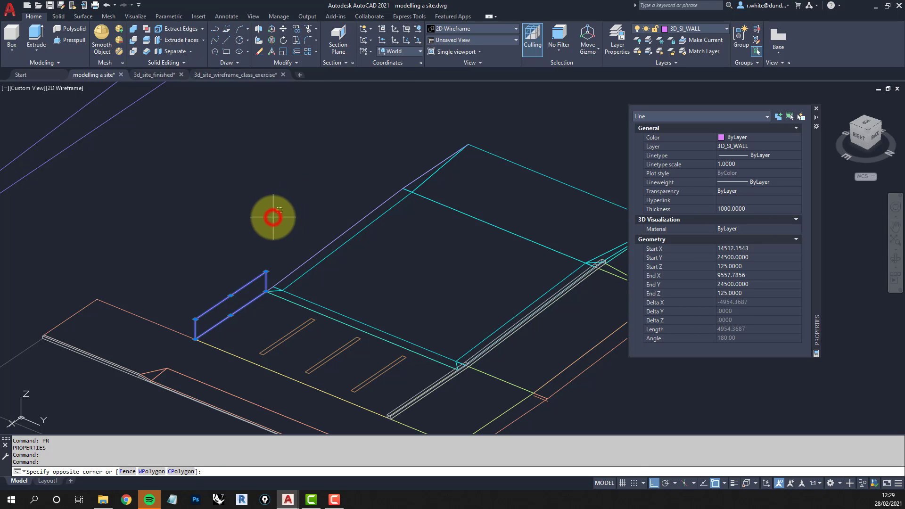
key("Escape")
key("Escape")
- Set the UCS to Front and give the long sloping wall line beside the gravel a thickness of 1000
middle_click_drag(325, 241, 295, 241, "shift")
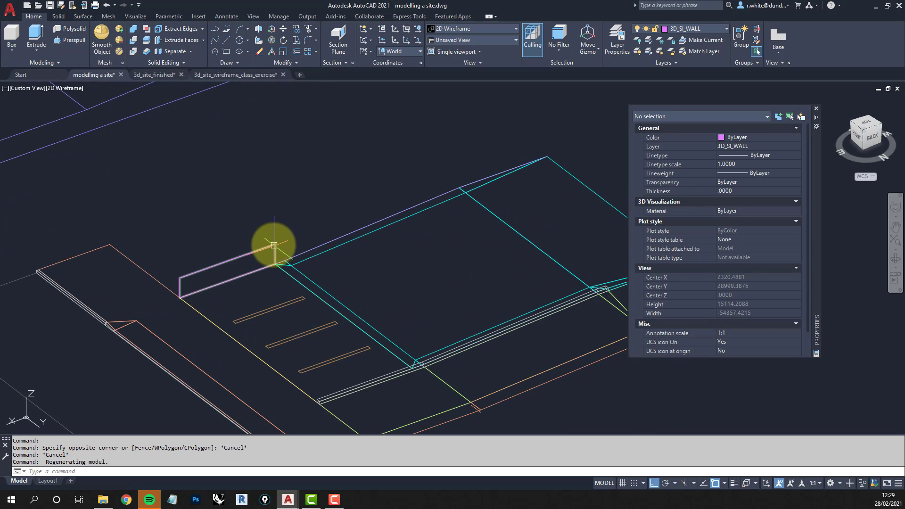
scroll(280, 236, "up", 4)
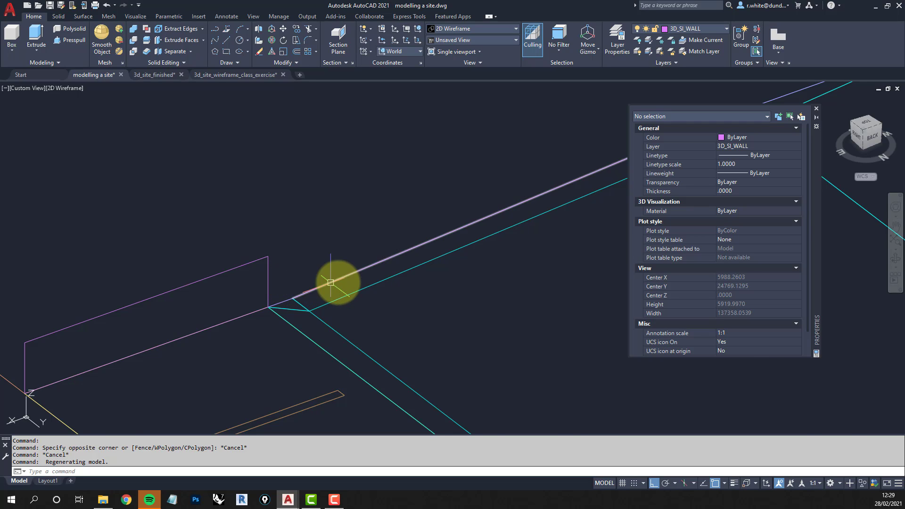
scroll(287, 284, "down", 2)
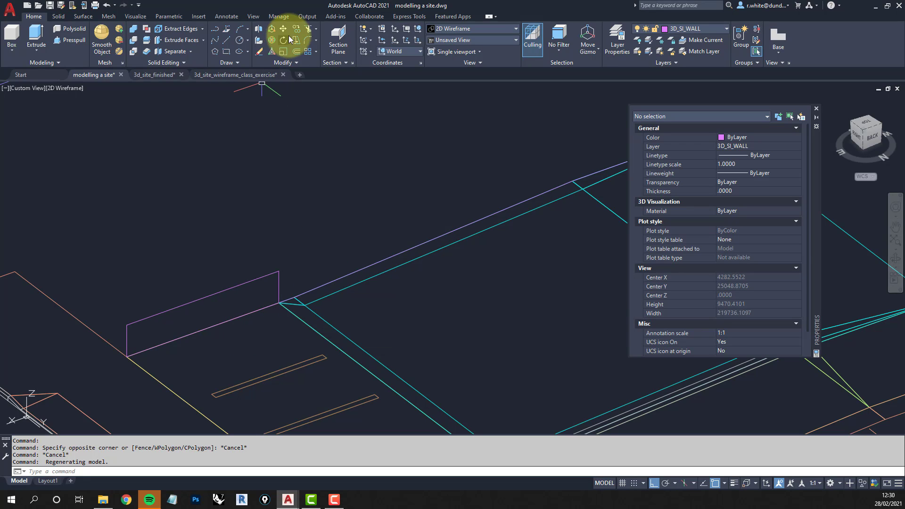
left_click(409, 52)
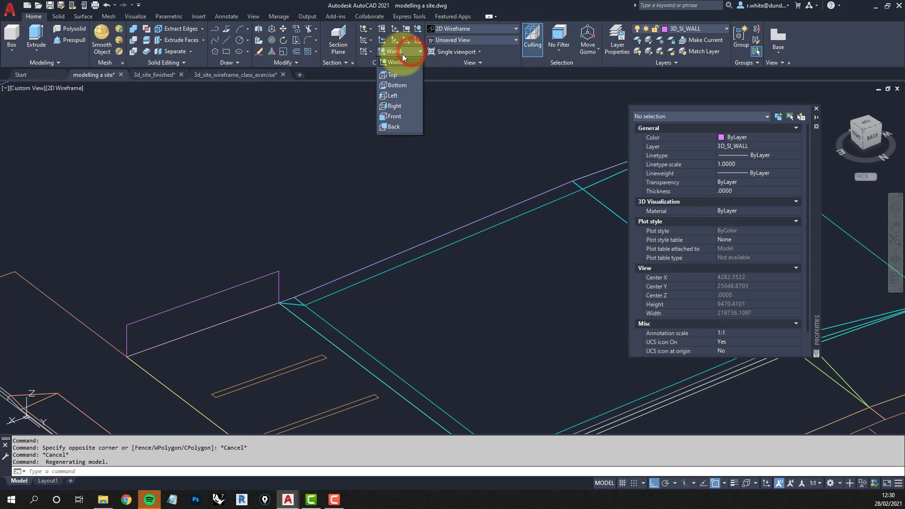
left_click(398, 116)
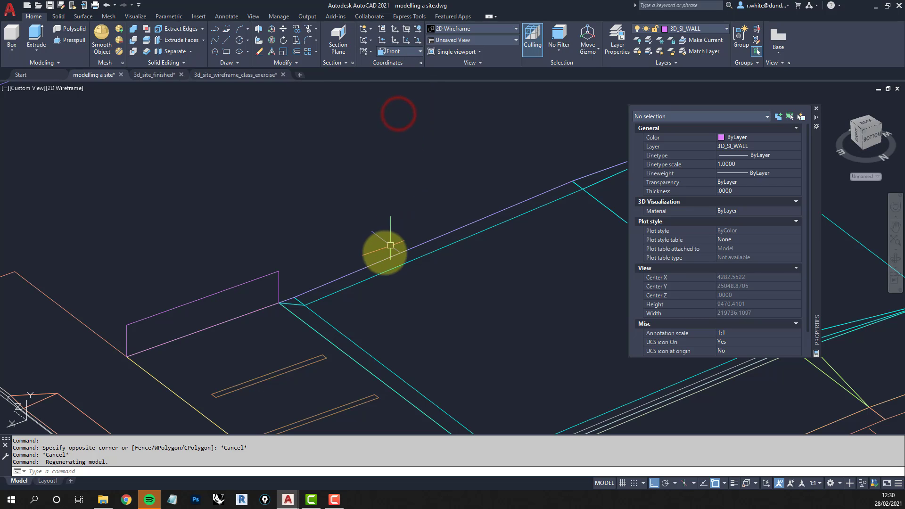
left_click(319, 286)
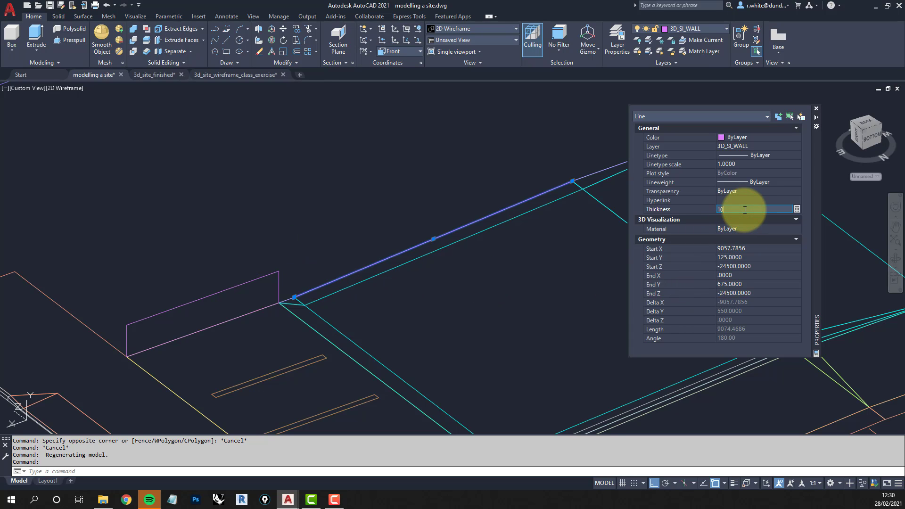
key("Return")
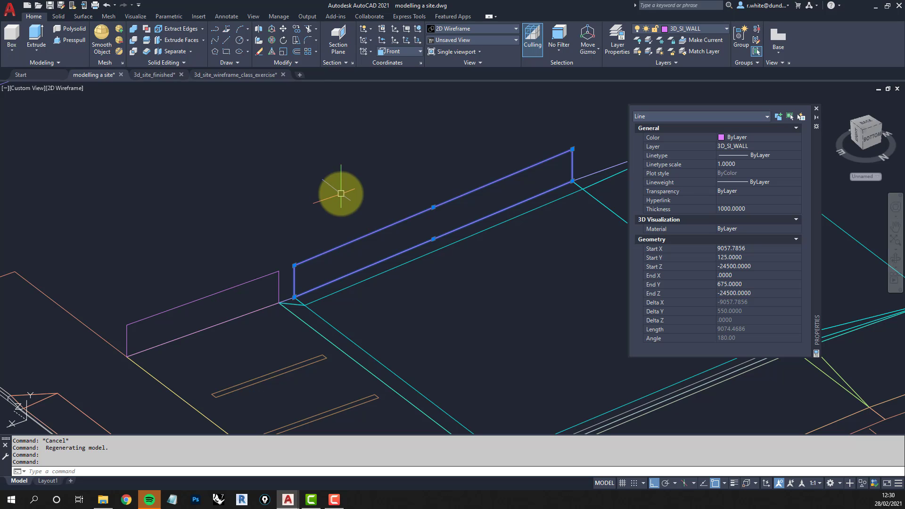
left_click(817, 111)
key("Escape")
- Match the properties of the parking-side wall panel onto the short wall line between the panels and the last line at the far gravel corner
middle_click_drag(513, 155, 444, 165)
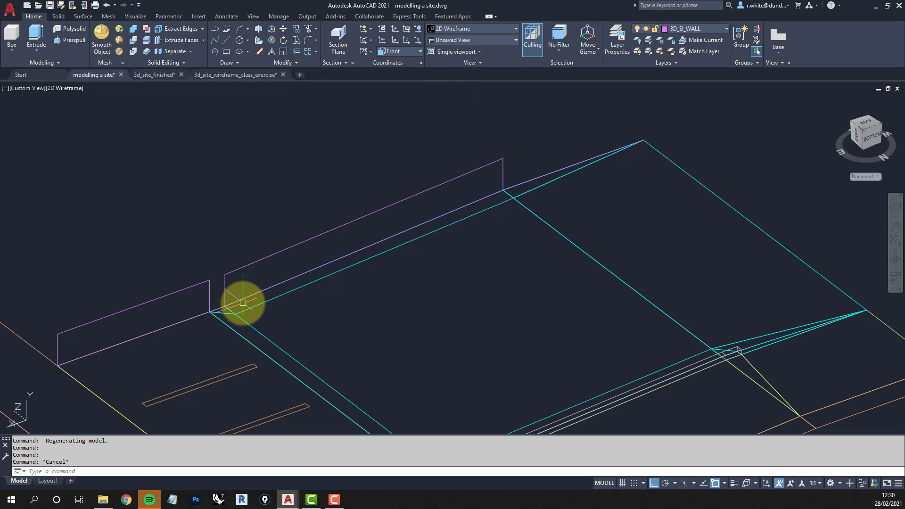
type("MA")
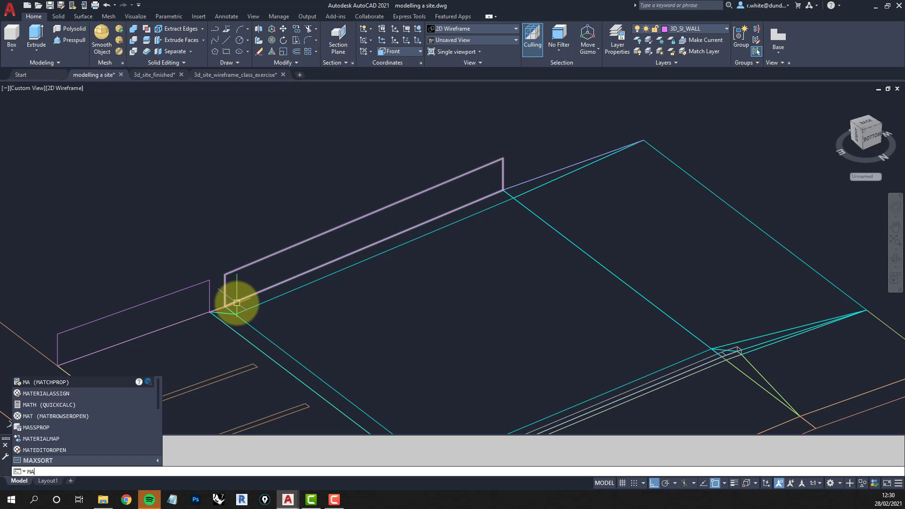
key("Return")
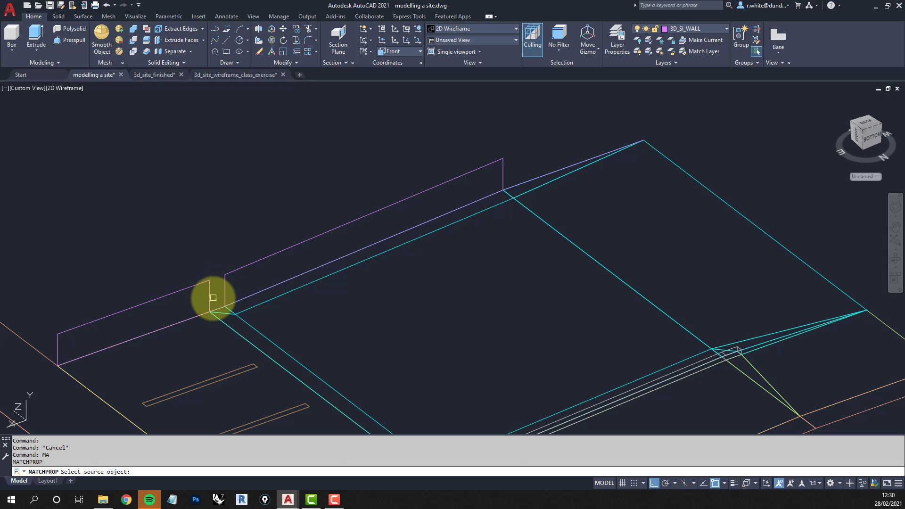
left_click(211, 300)
left_click(219, 309)
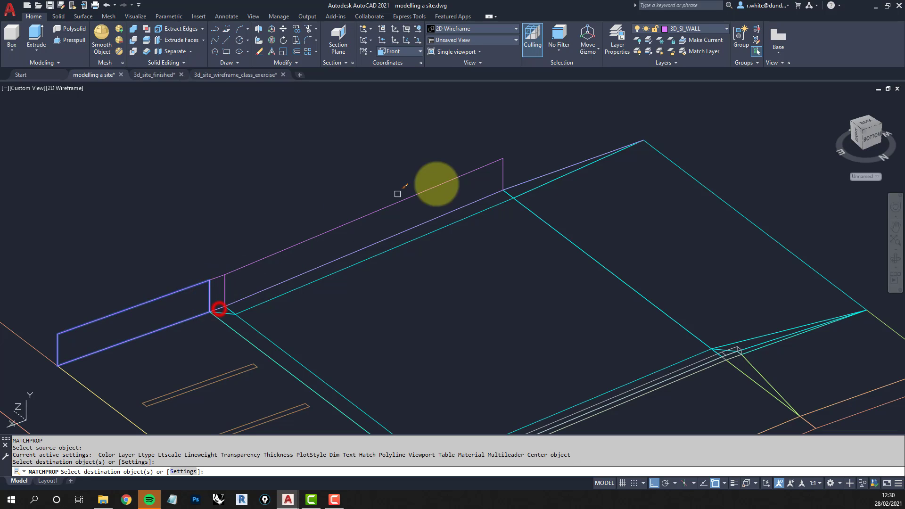
left_click(519, 185)
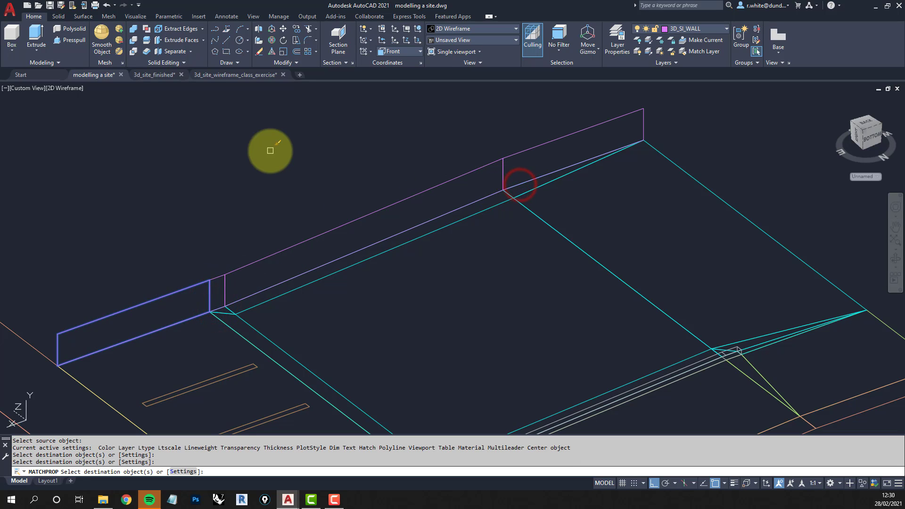
key("Return")
- Turn on the 2D_SI_LINES layer
middle_click_drag(275, 196, 376, 226, "shift")
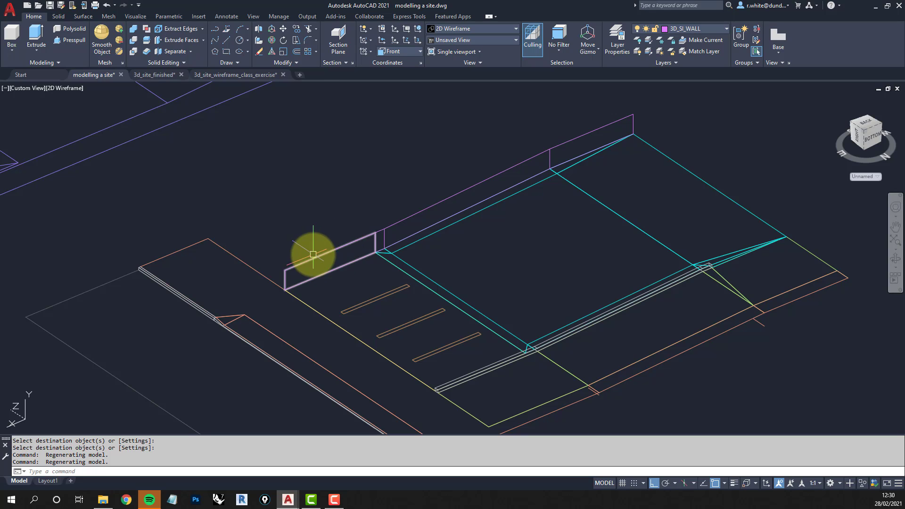
mouse_move(214, 76)
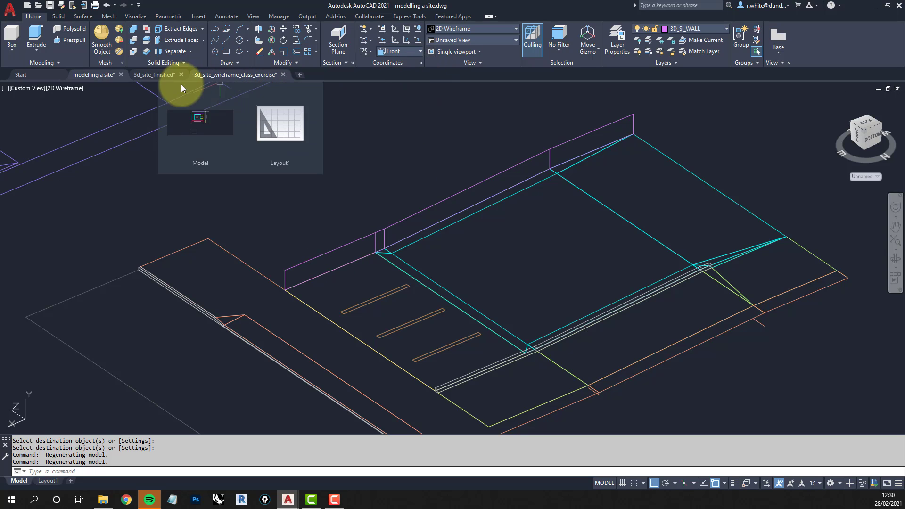
left_click(722, 29)
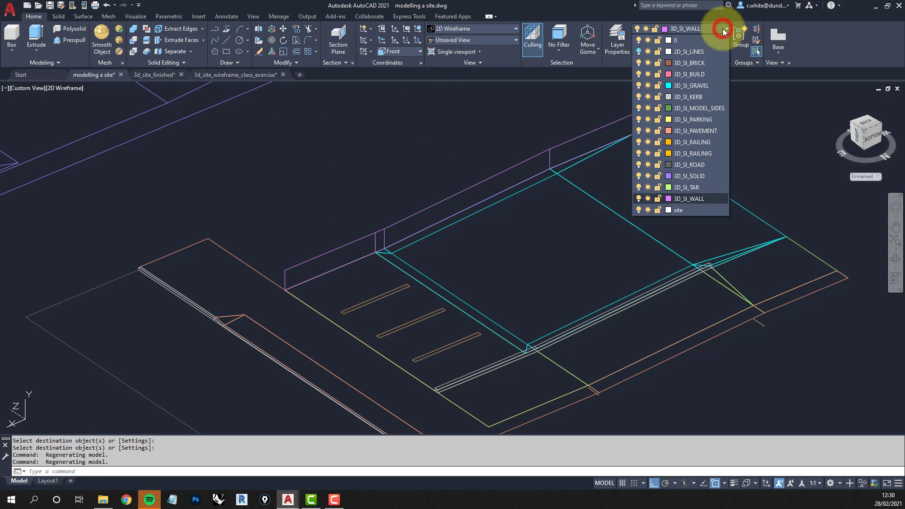
left_click(639, 51)
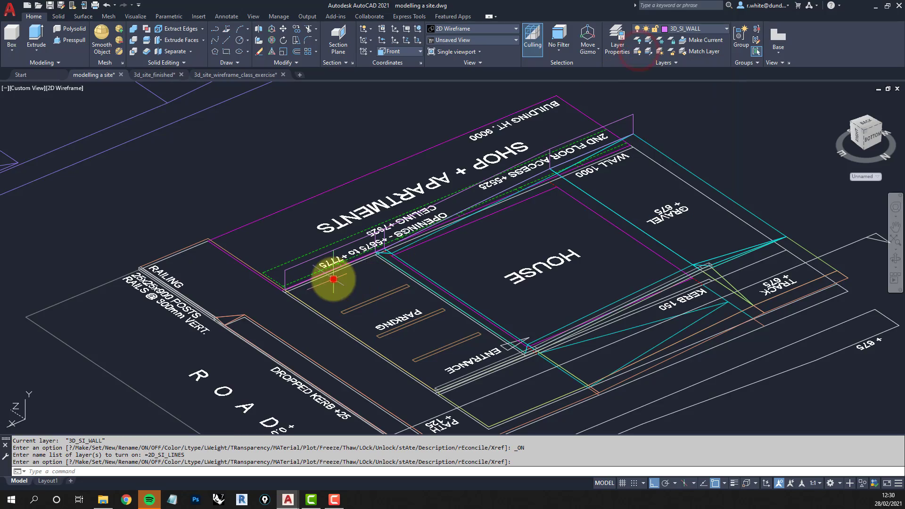
- Copy the four boundary wall panels across the wall's width, from the parking-side corner of the 2D wall line to the building's corner
middle_click_drag(344, 277, 461, 214, "shift")
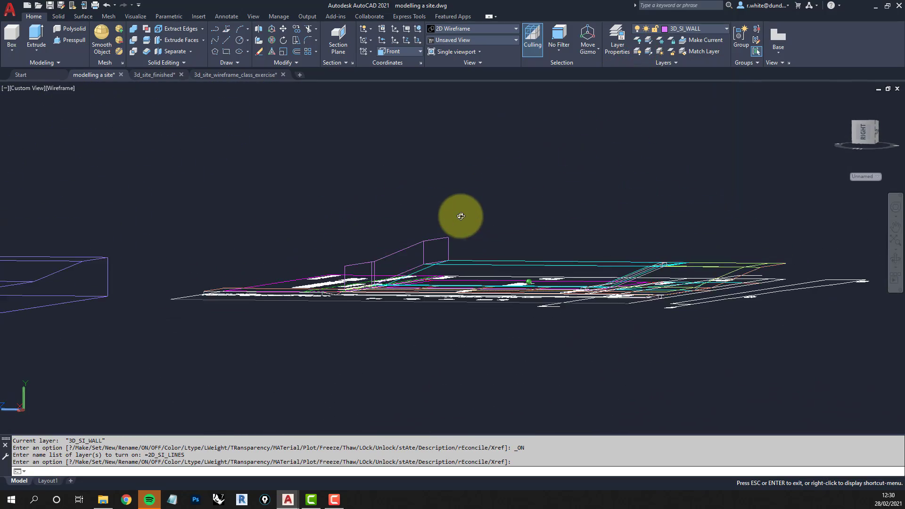
scroll(389, 252, "up", 4)
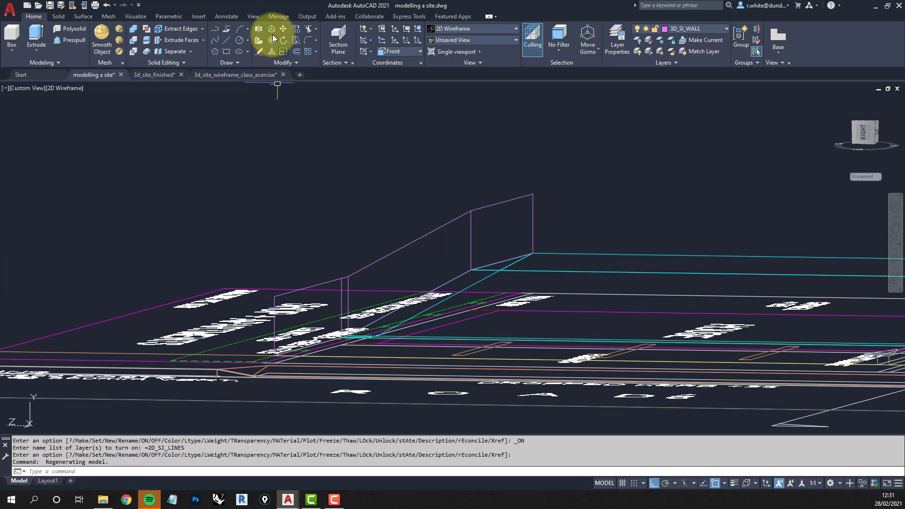
left_click(297, 29)
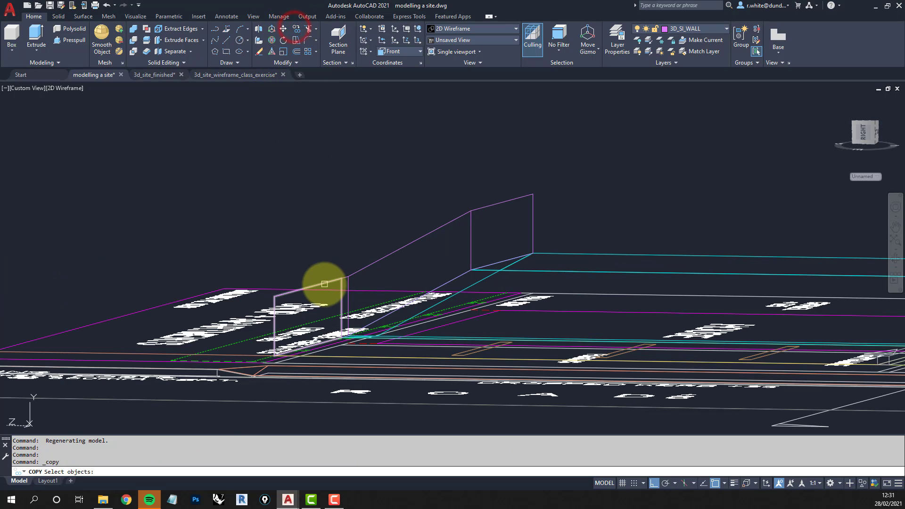
left_click(323, 284)
left_click(345, 276)
left_click(368, 263)
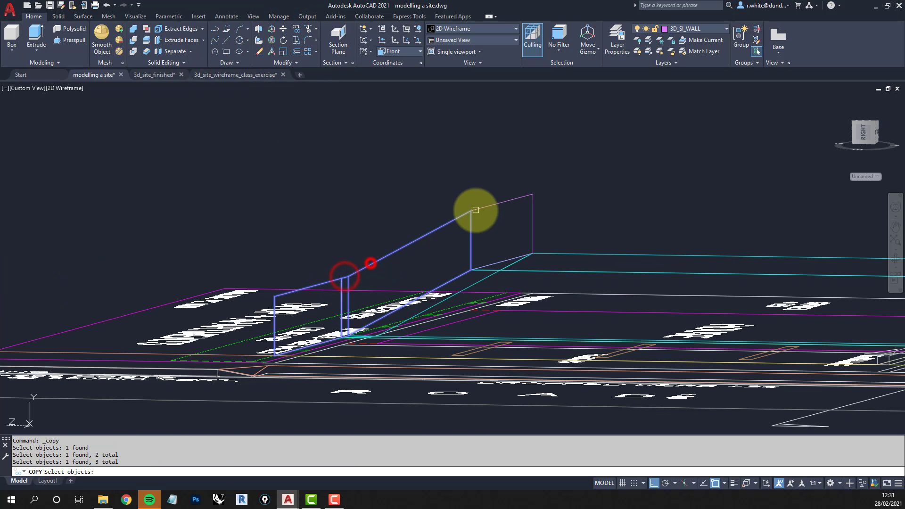
left_click(480, 207)
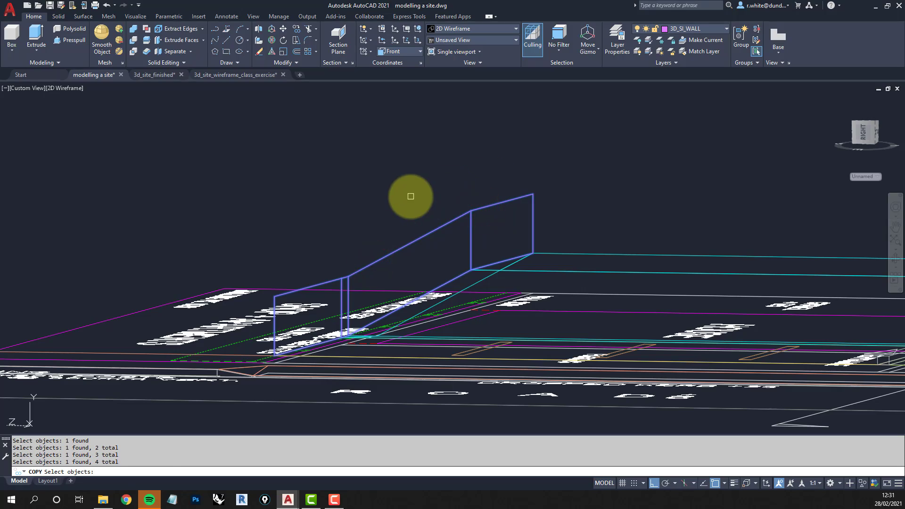
middle_click_drag(398, 242, 331, 311, "shift")
middle_click_drag(190, 413, 369, 238)
scroll(332, 267, "up", 4)
scroll(332, 278, "up", 3)
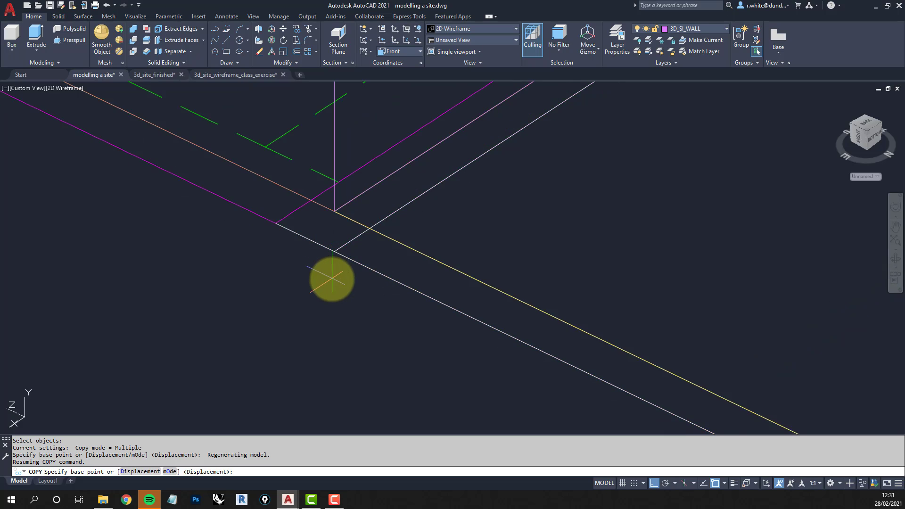
middle_click_drag(332, 279, 341, 245, "shift")
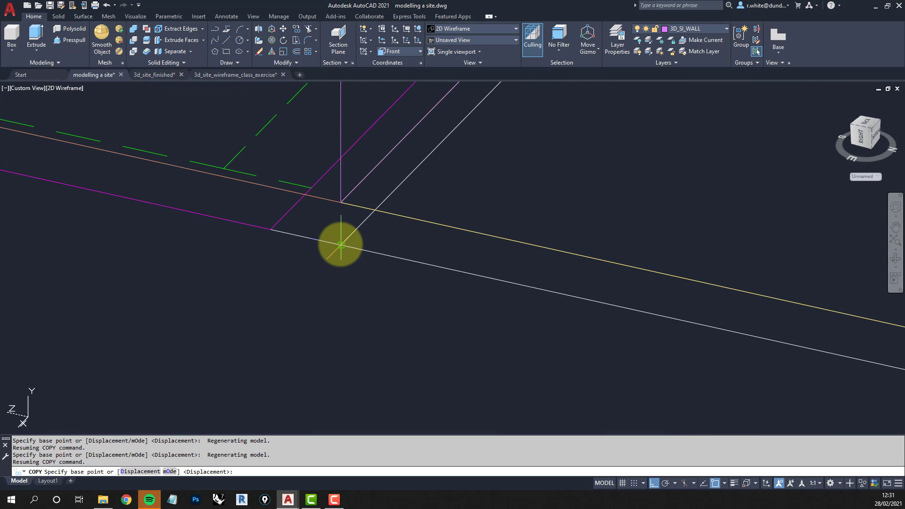
left_click(341, 245)
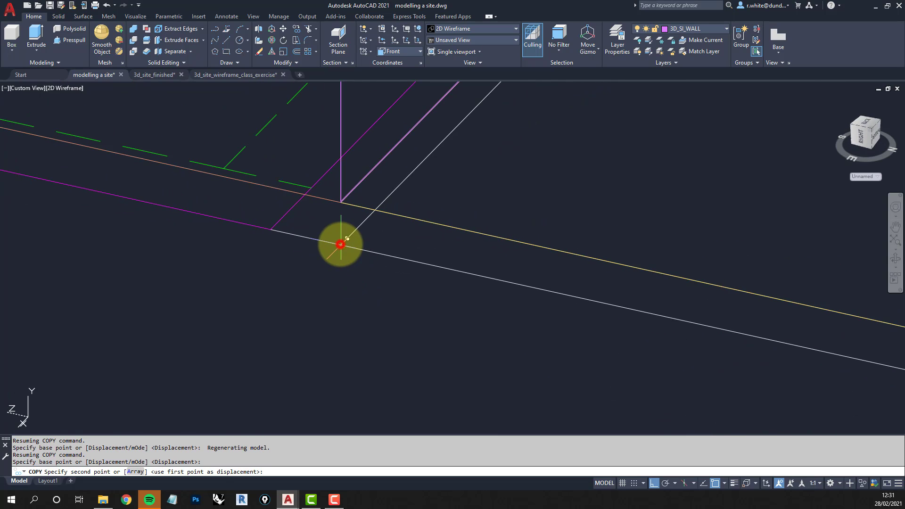
left_click(277, 227)
scroll(399, 227, "down", 4)
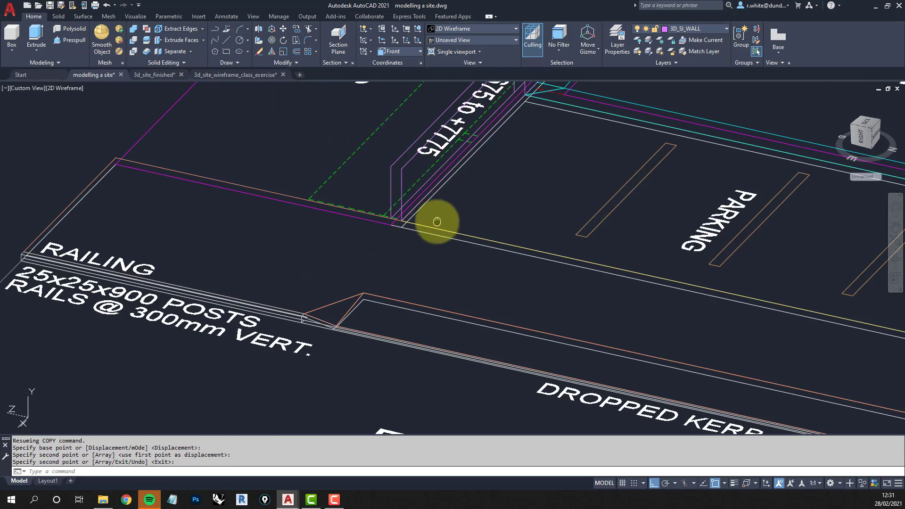
- Draw lines around the parking-side wall face, up the parking end, along each top edge and down the gravel end
middle_click_drag(437, 221, 461, 225, "shift")
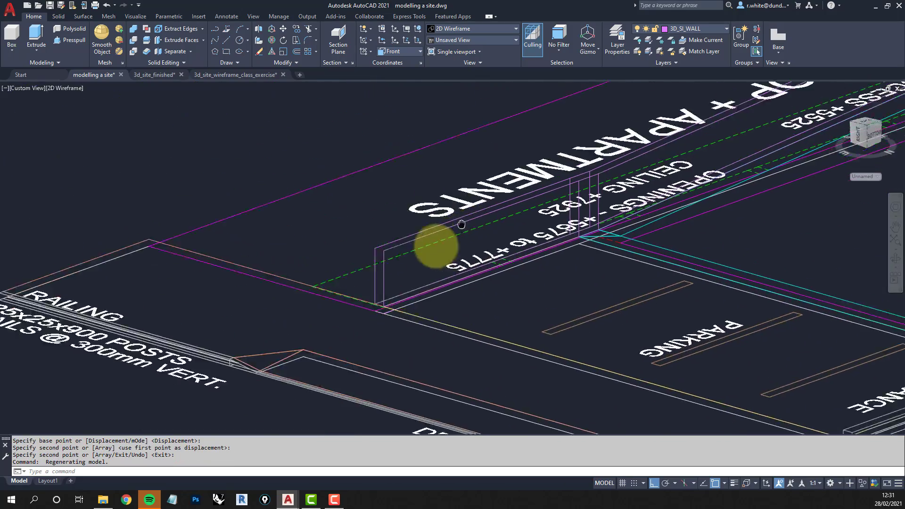
scroll(302, 280, "down", 5)
mouse_move(323, 279)
middle_mouse_down("shift")
mouse_move(368, 274)
mouse_move(360, 269)
mouse_move(347, 279)
mouse_move(358, 283)
mouse_move(338, 286)
middle_mouse_up("shift")
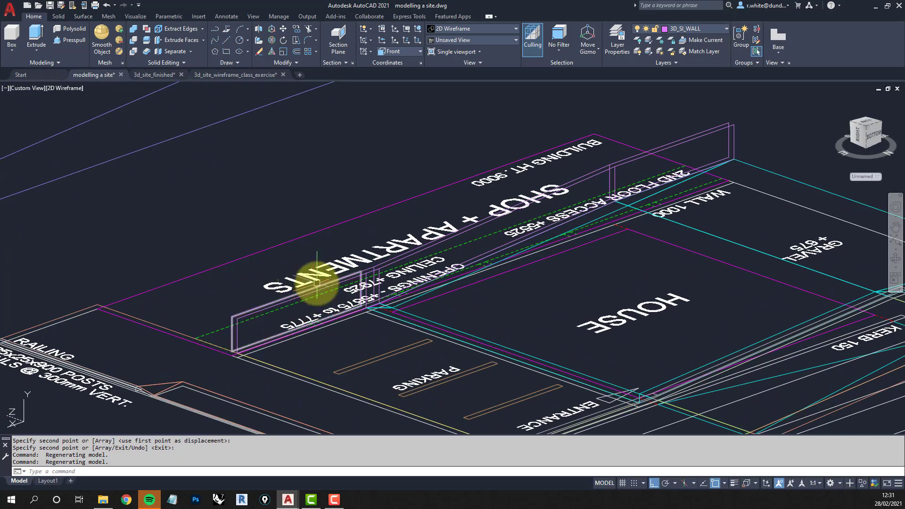
scroll(234, 352, "up", 3)
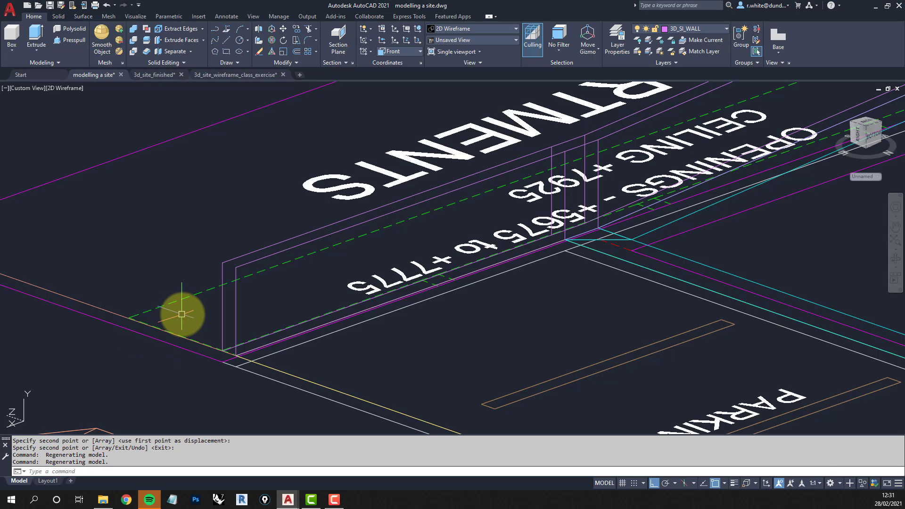
key("Return")
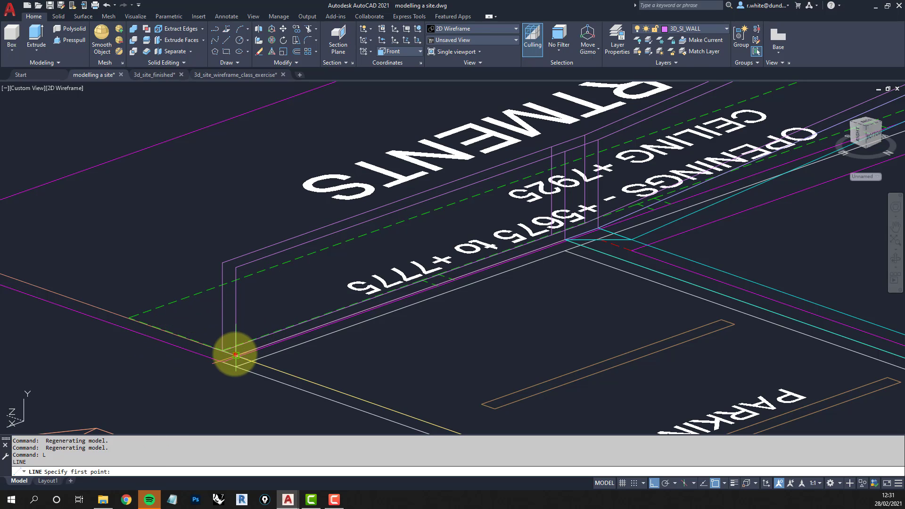
left_click(236, 354)
left_click(245, 266)
middle_click_drag(513, 187, 305, 287)
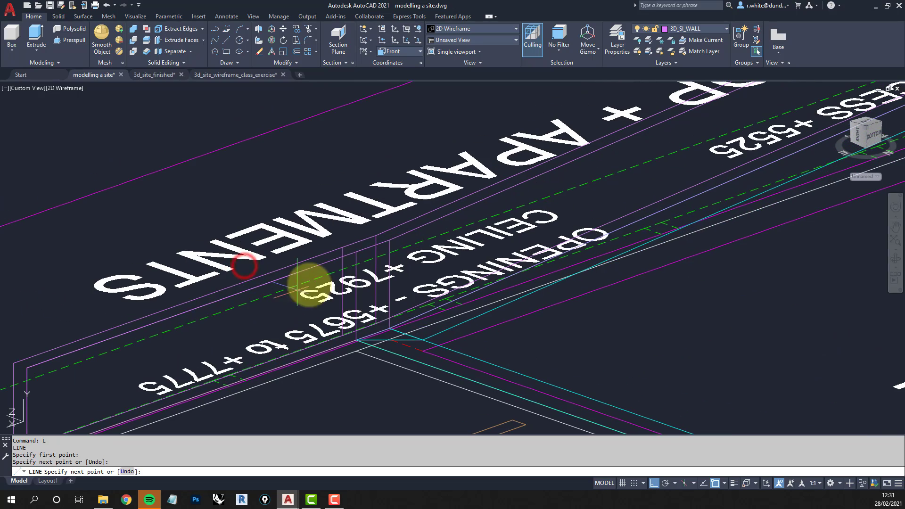
left_click(359, 256)
left_click(397, 240)
scroll(492, 201, "down", 2)
middle_click_drag(693, 105, 443, 234)
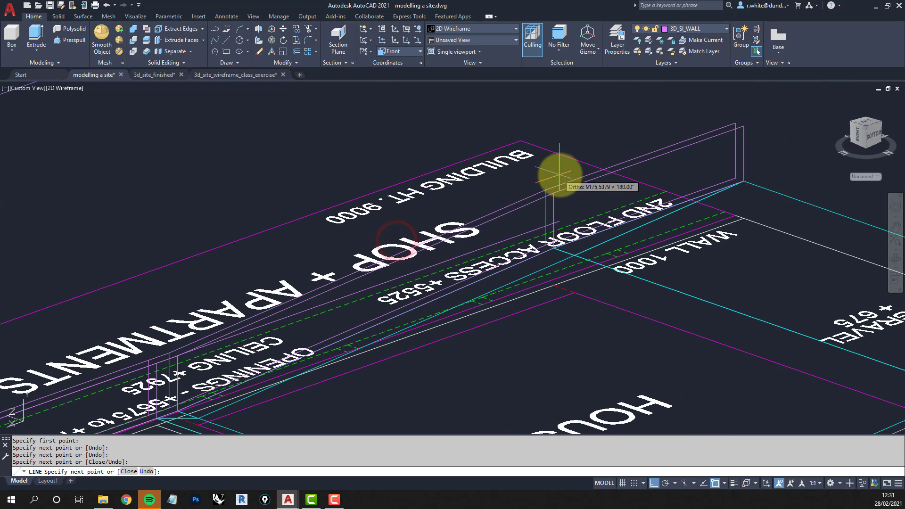
left_click(554, 193)
left_click(745, 128)
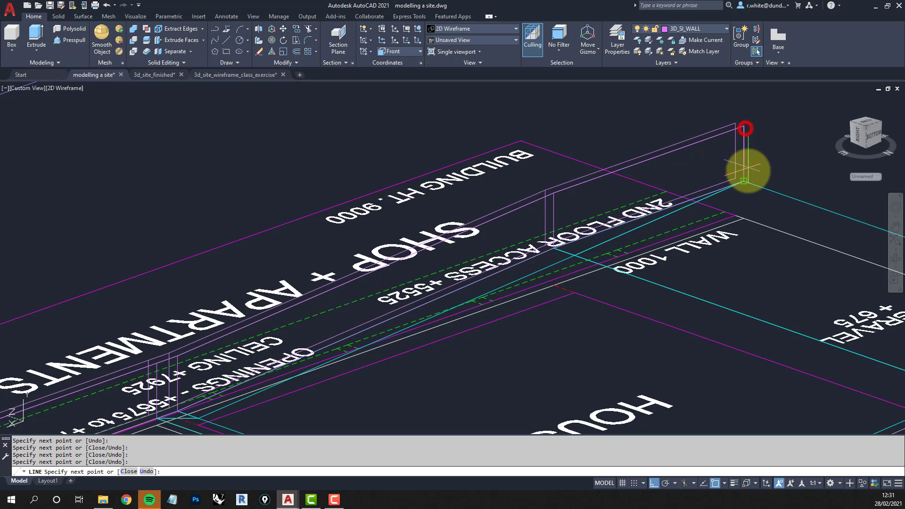
left_click(749, 174)
key("Return")
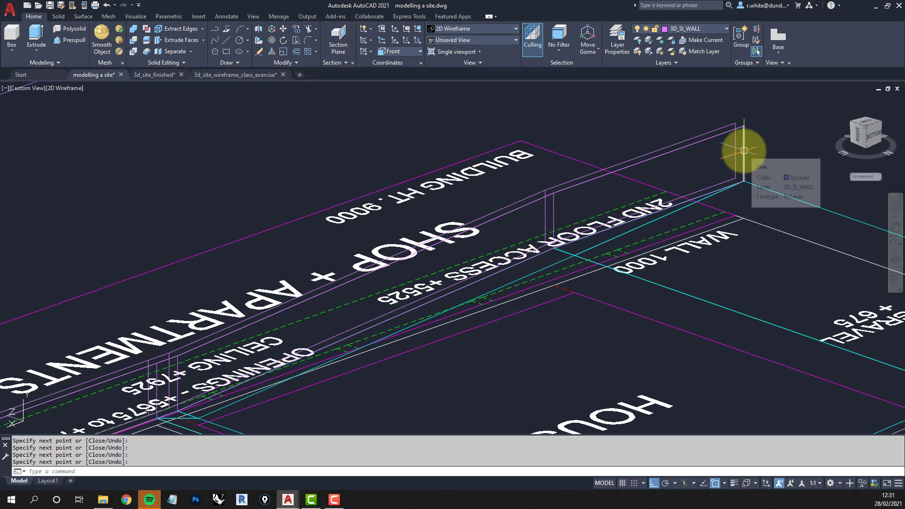
- Give the vertical line at the wall's gravel end a thickness equal to the wall's width, picked between the two top corners
middle_click_drag(750, 142, 661, 184)
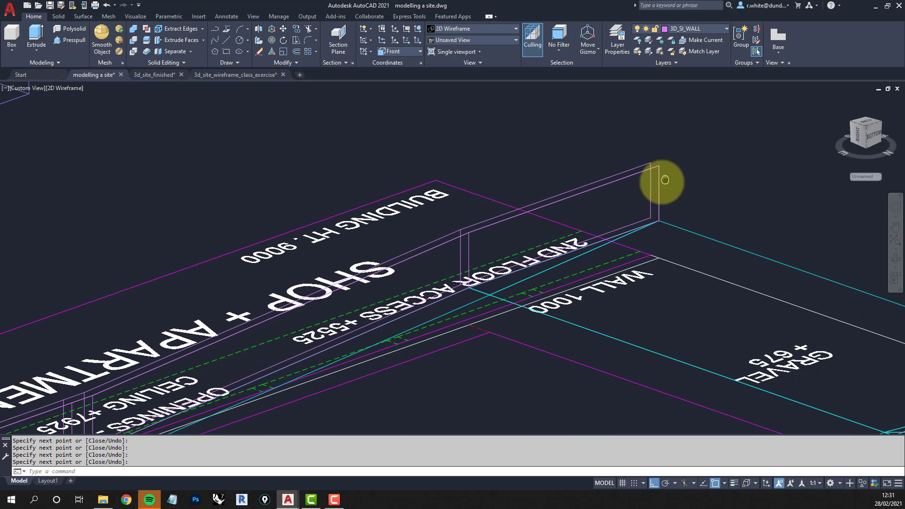
scroll(661, 183, "up", 2)
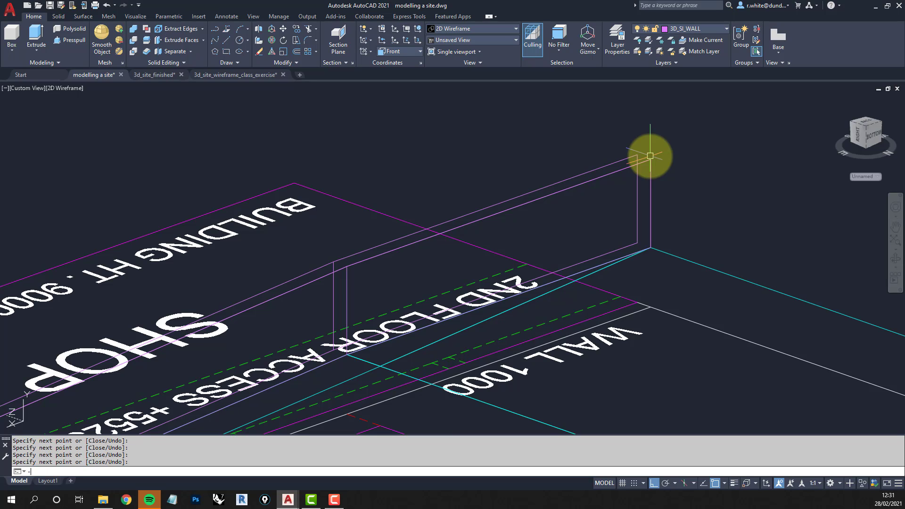
type("CH")
key("Return")
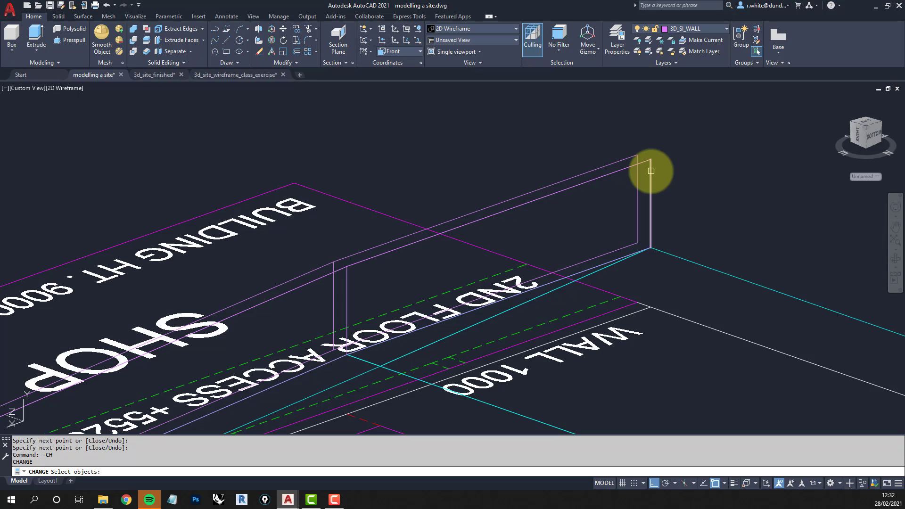
left_click(651, 171)
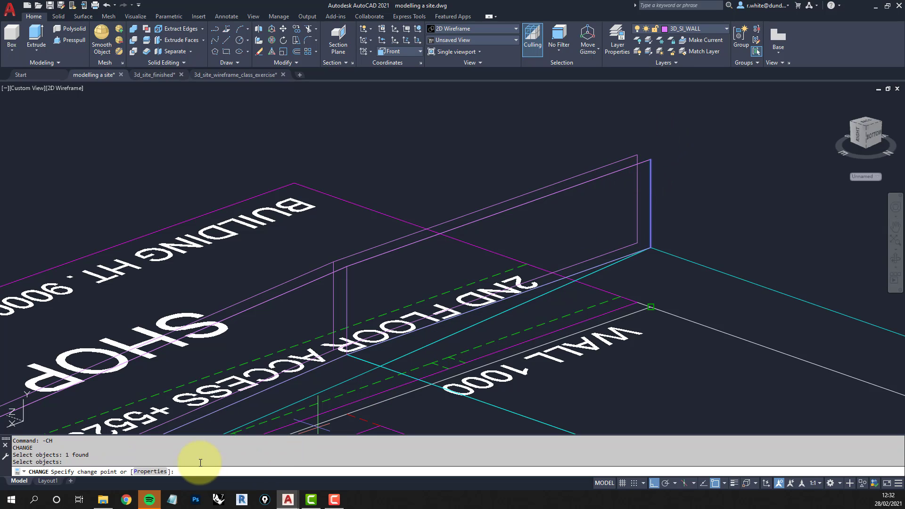
left_click(148, 473)
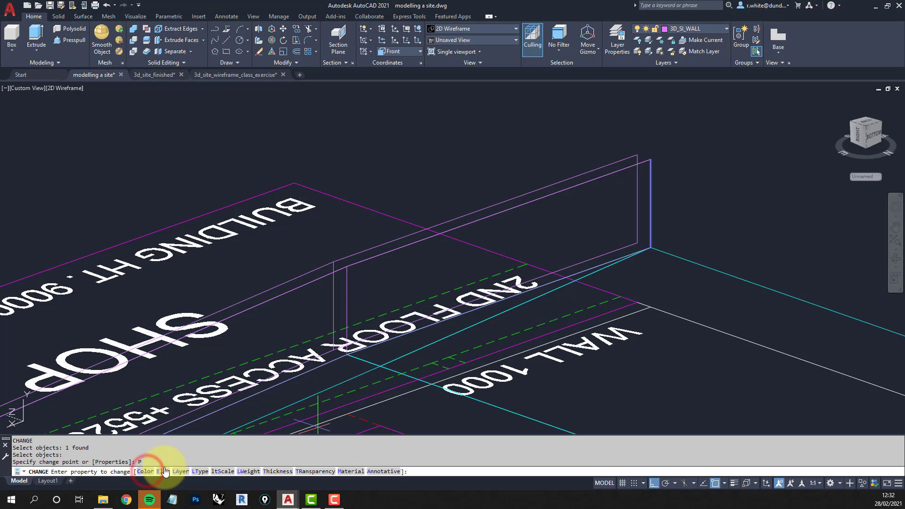
left_click(276, 472)
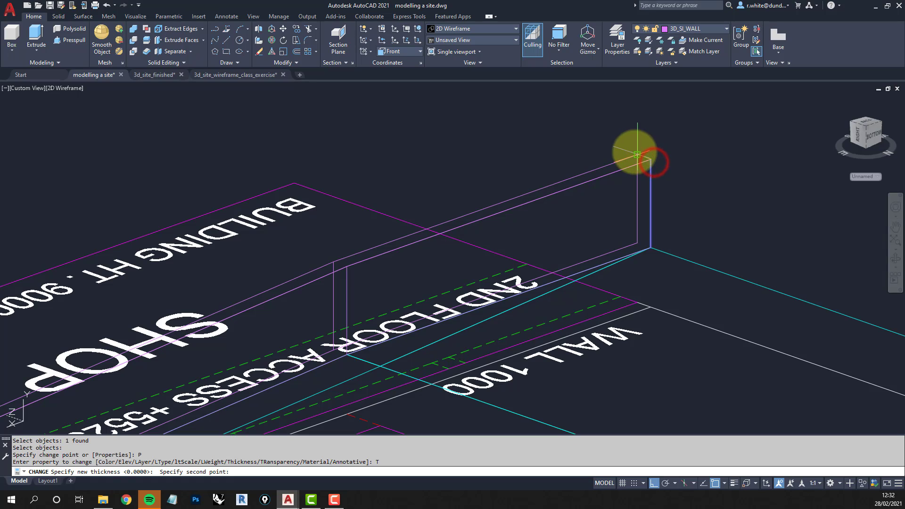
left_click(637, 155)
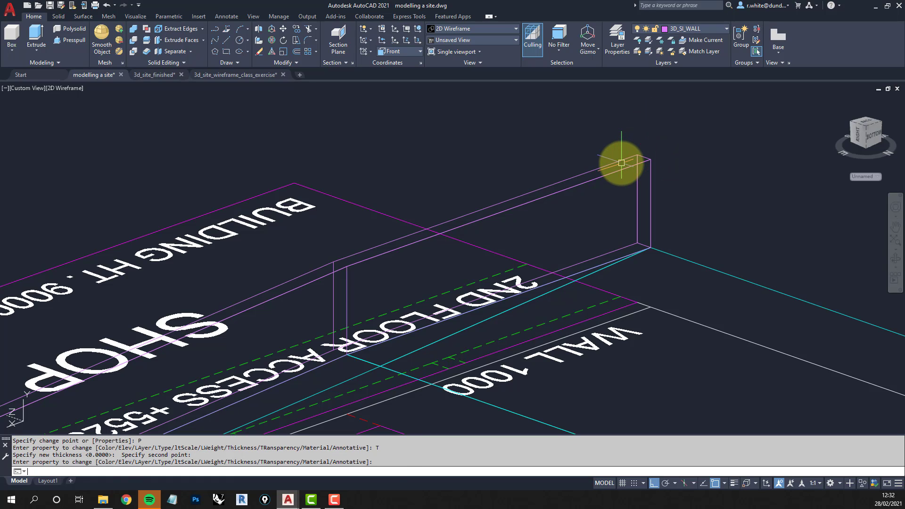
key("Return")
key("Return")
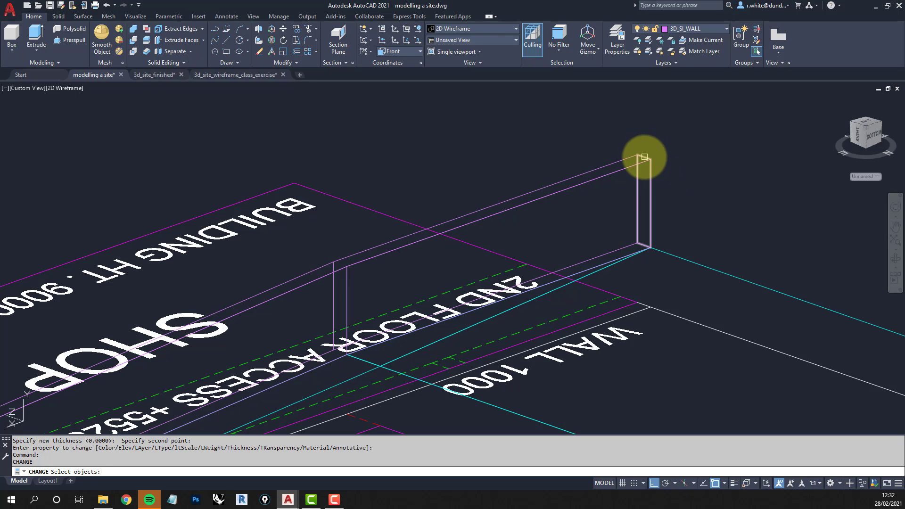
key("Escape")
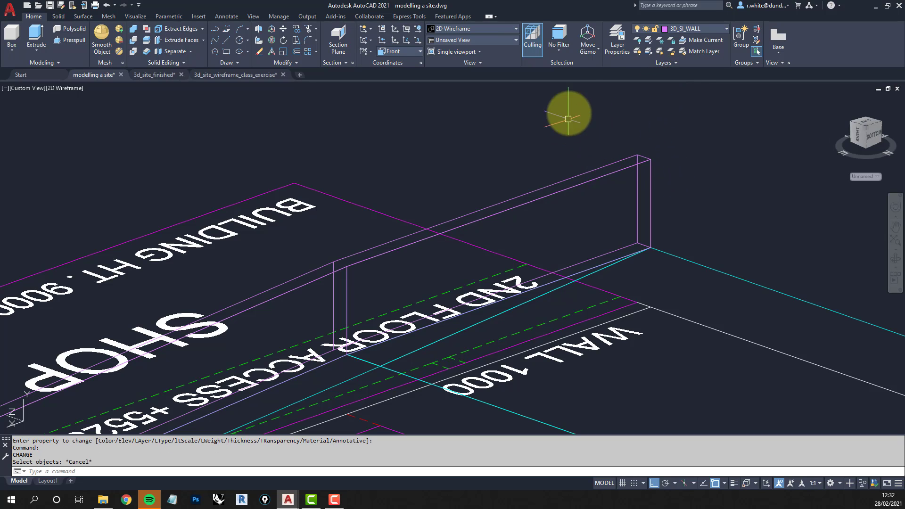
- Return the coordinate system to World
scroll(611, 150, "down", 2)
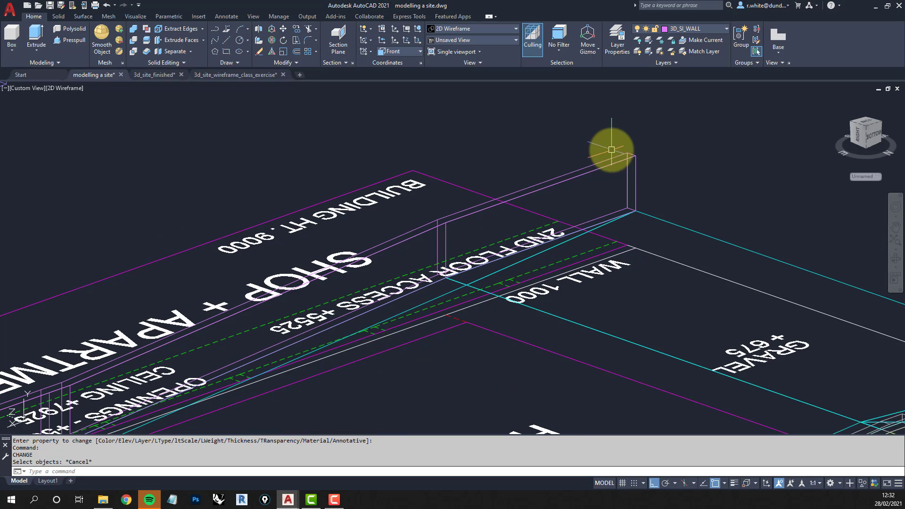
left_click(405, 51)
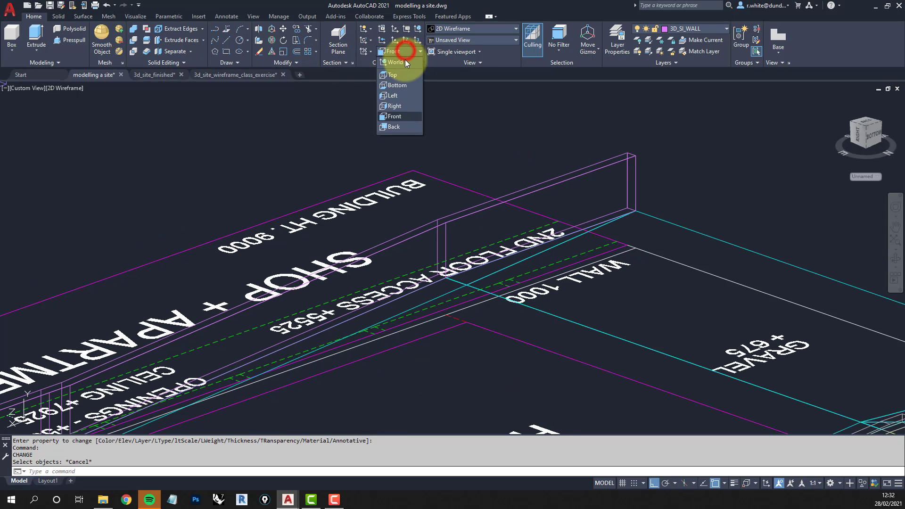
left_click(398, 62)
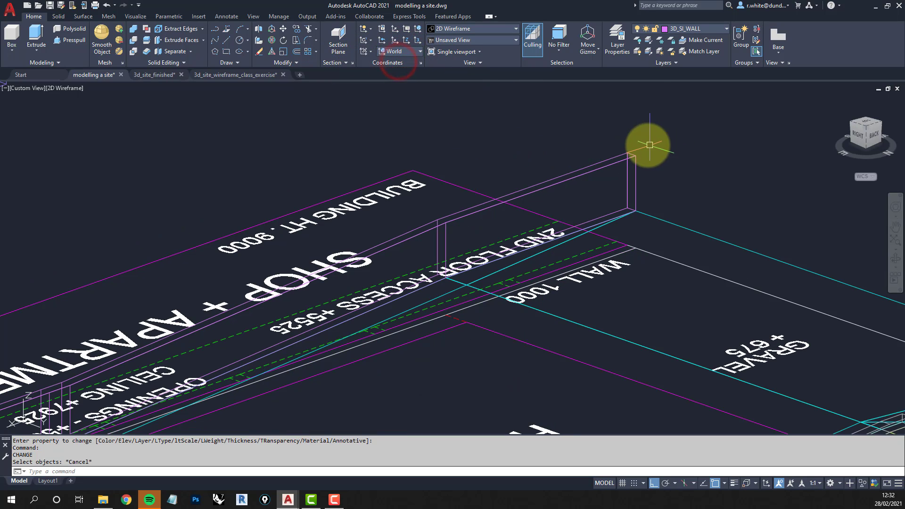
- Give the wall's top edge line beside the gravel a thickness equal to the wall's width, picked between the two top corners at the gravel end
scroll(611, 161, "up", 2)
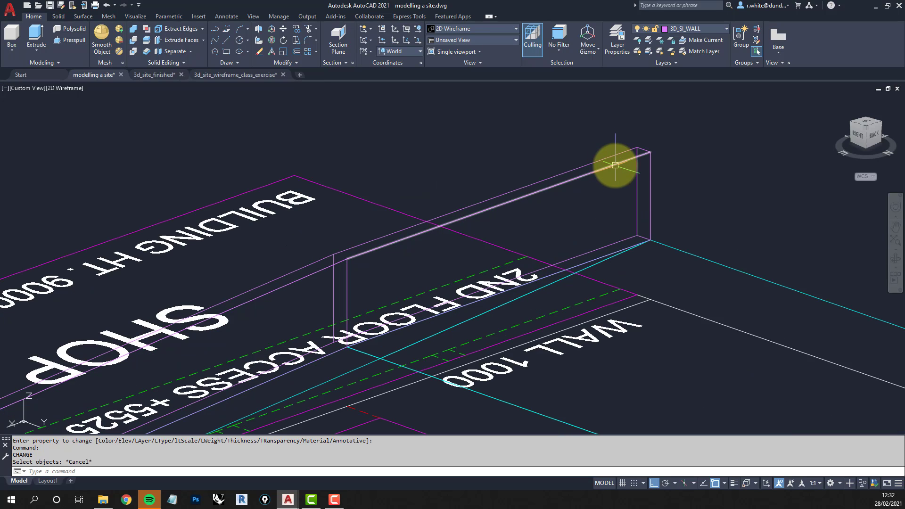
type("h")
key("Return")
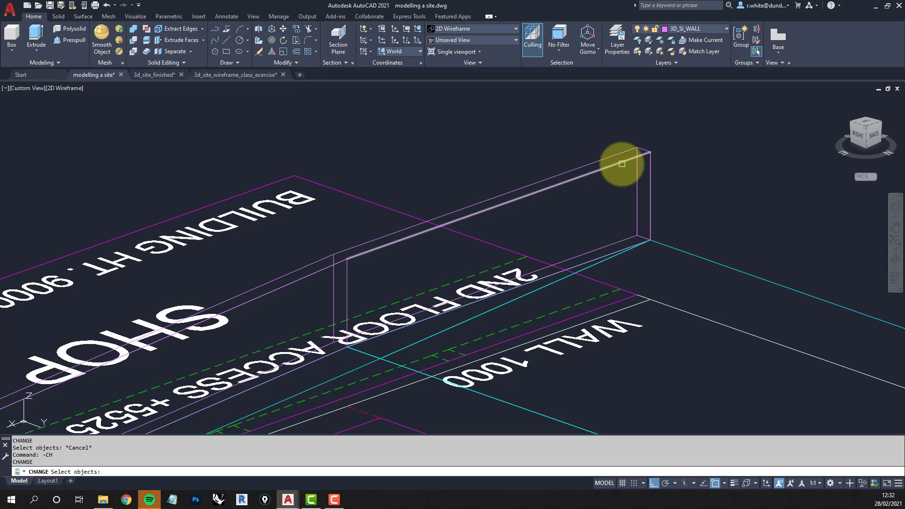
left_click(622, 163)
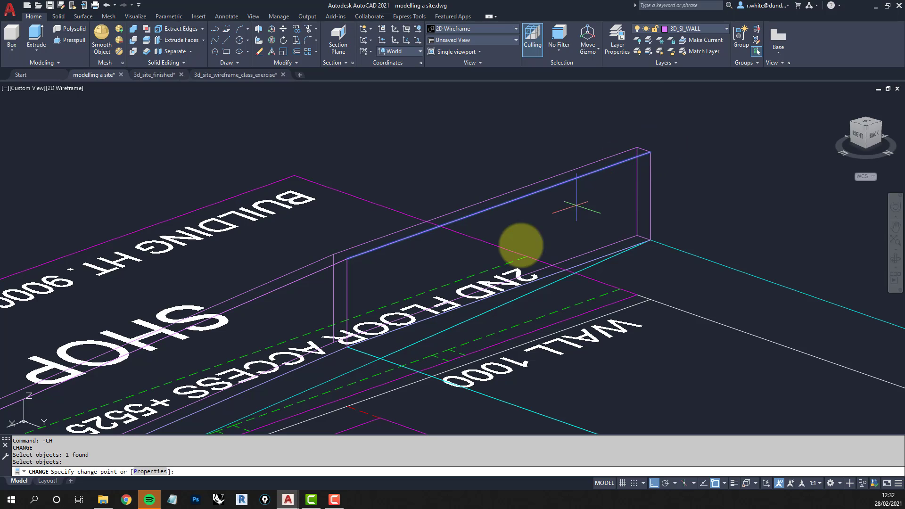
left_click(146, 471)
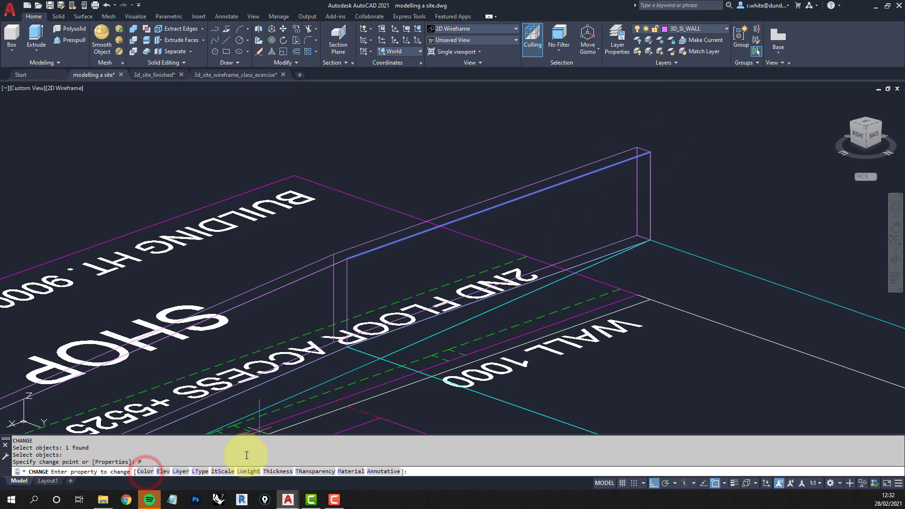
left_click(278, 473)
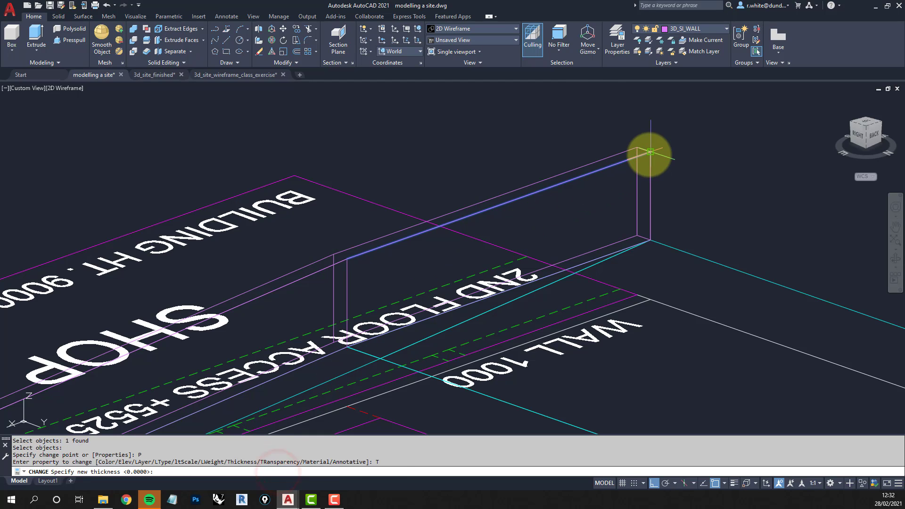
left_click(637, 148)
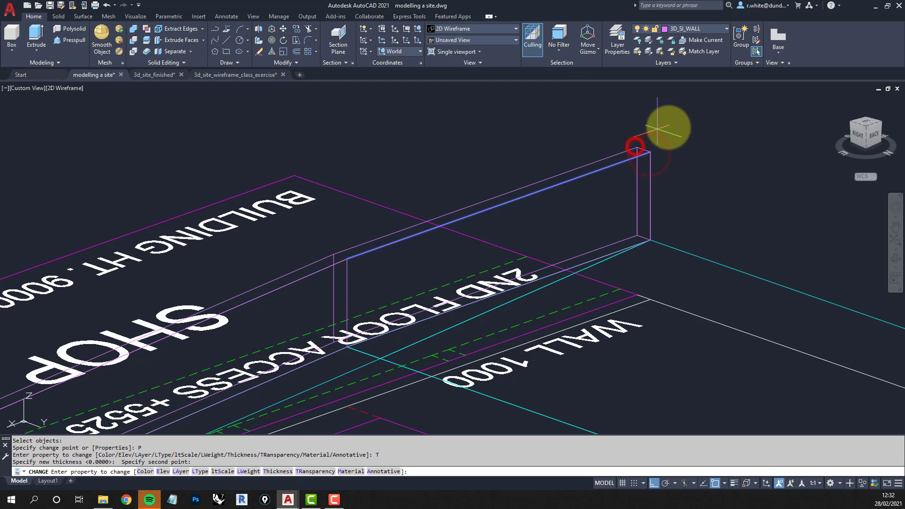
key("Return")
key("Return")
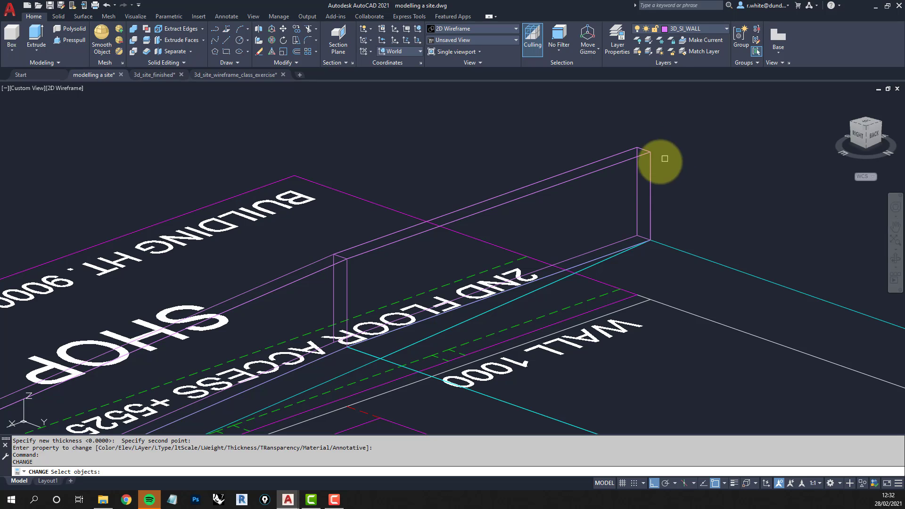
middle_click_drag(514, 232, 554, 160)
key("Escape")
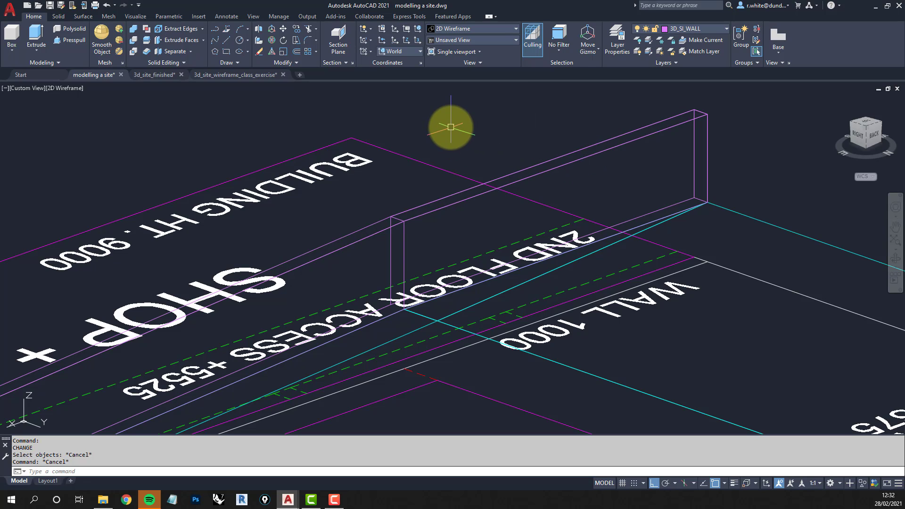
- Match the properties of the thickened gravel-end line to the three remaining top edge lines and the vertical line at the parking end
key("Return")
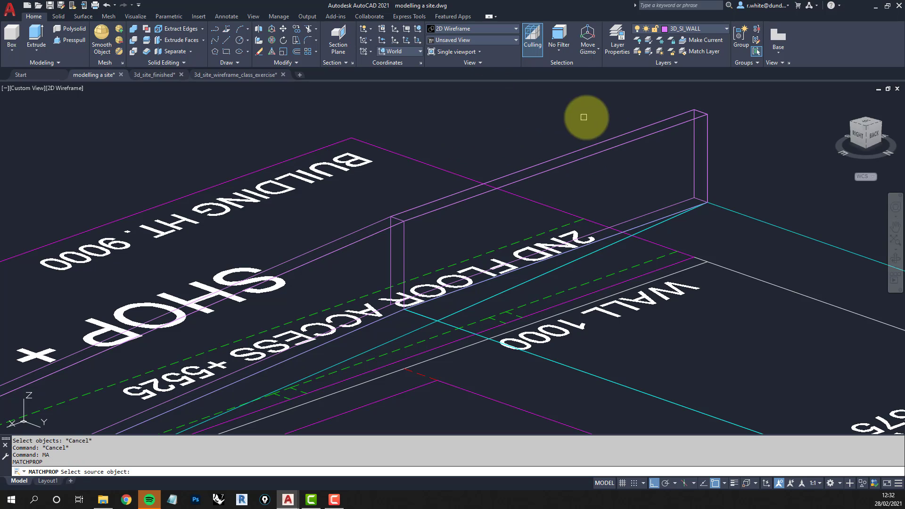
left_click(700, 111)
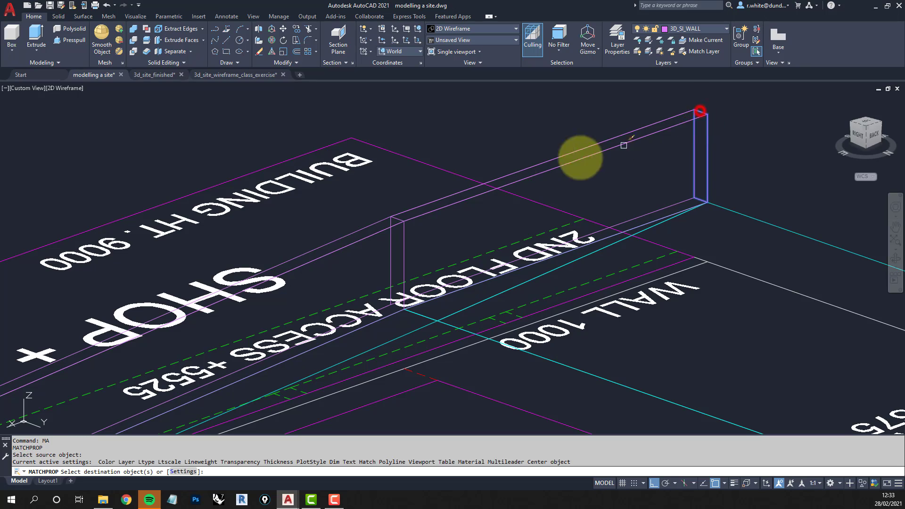
left_click(375, 232)
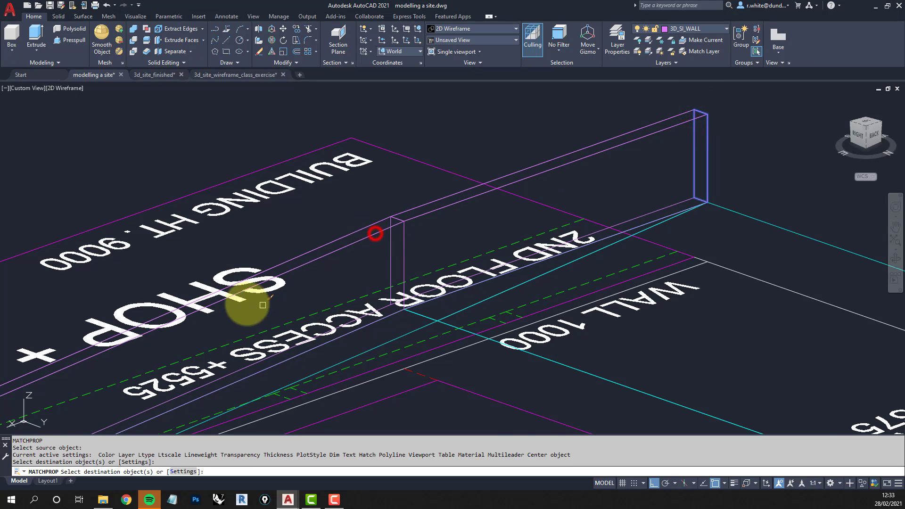
scroll(263, 305, "down", 3)
middle_click_drag(264, 304, 689, 124)
scroll(335, 264, "up", 7)
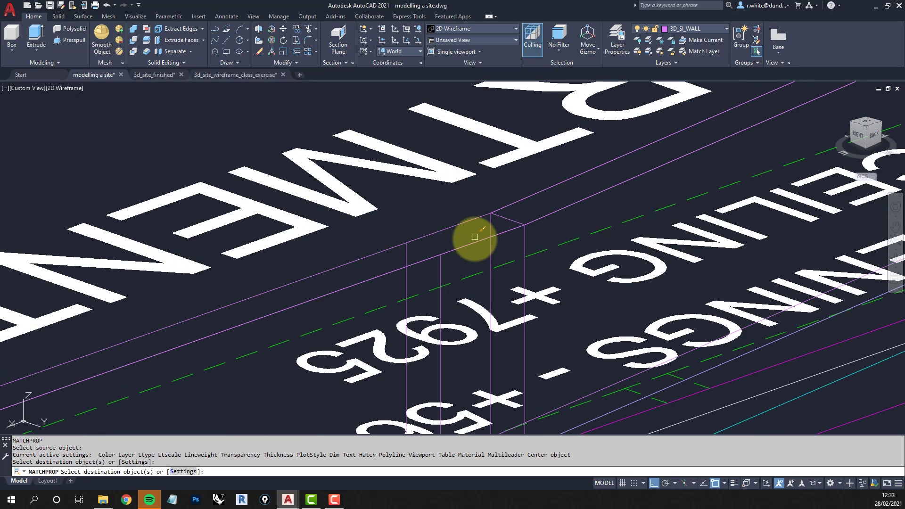
left_click(473, 241)
left_click(364, 281)
scroll(364, 281, "down", 5)
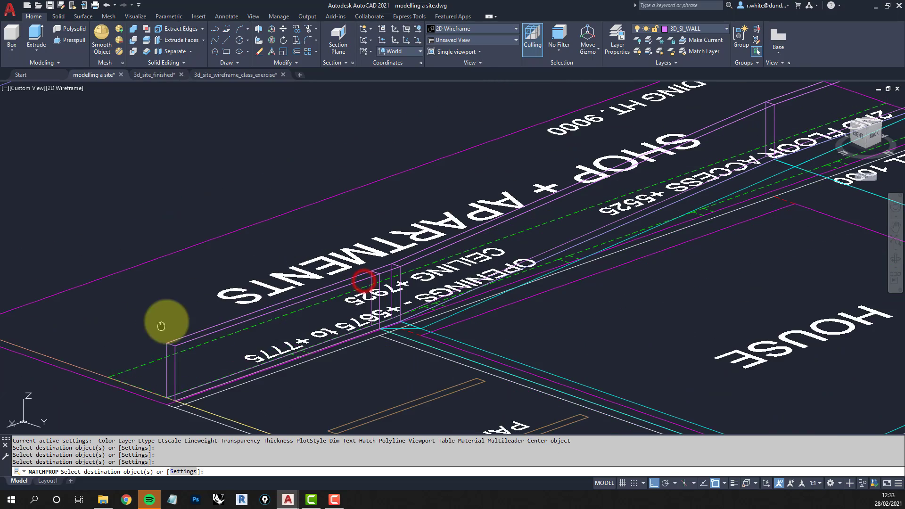
middle_click_drag(162, 319, 307, 283)
scroll(333, 282, "up", 3)
left_click(331, 286)
scroll(331, 286, "down", 6)
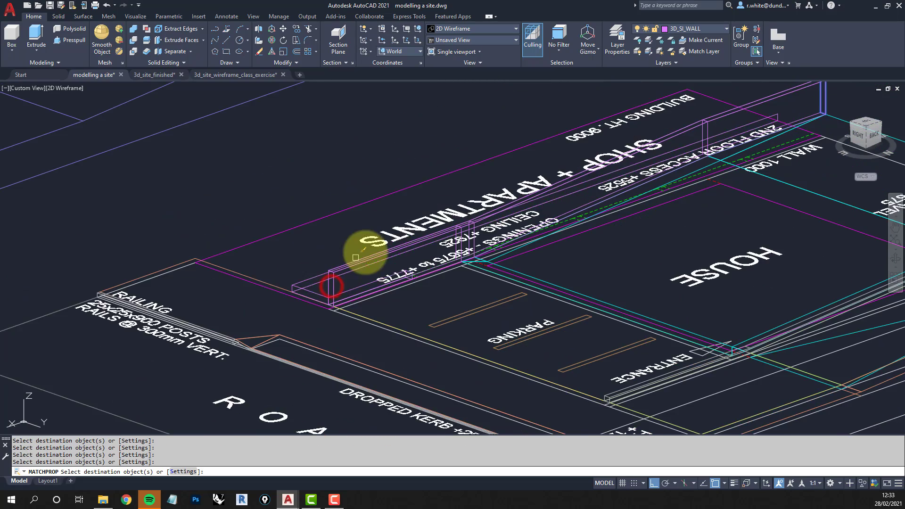
- Set the visual style to Shaded with edges and examine the closed boundary wall from the building side
middle_click_drag(404, 192, 298, 239, "shift")
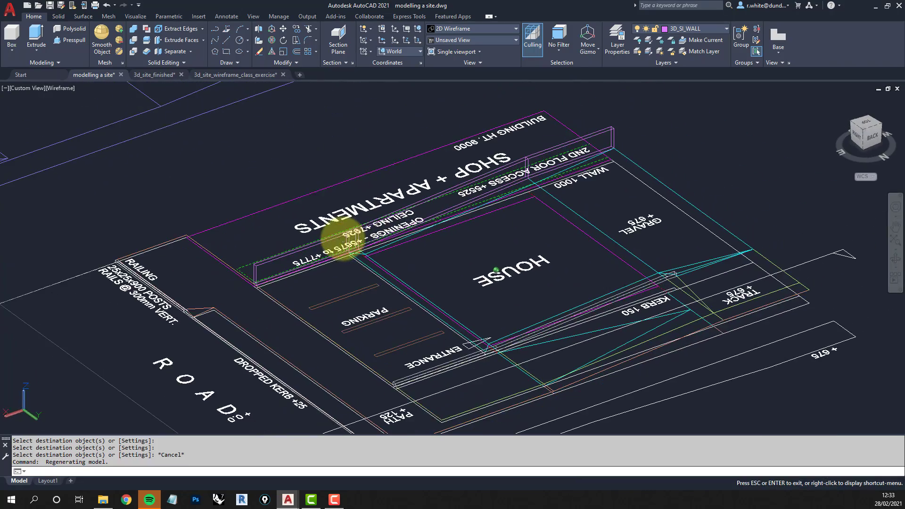
left_click(68, 88)
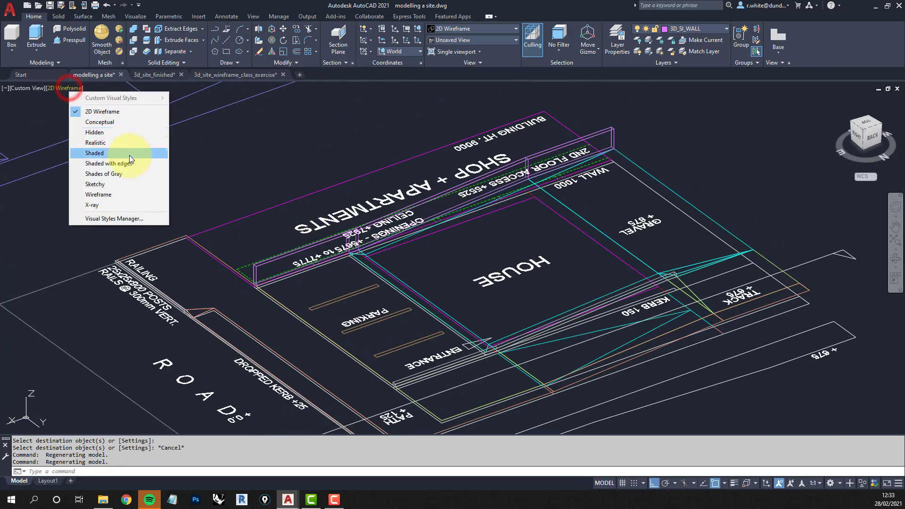
left_click(103, 163)
middle_click_drag(394, 283, 146, 268, "shift")
mouse_move(287, 280)
middle_mouse_down("shift")
mouse_move(505, 262)
mouse_move(550, 295)
mouse_move(503, 165)
middle_mouse_up("shift")
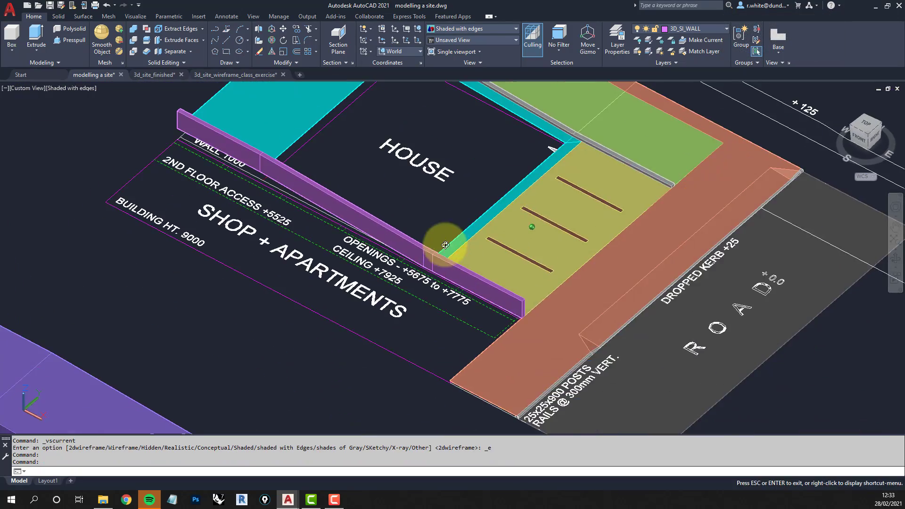
mouse_move(449, 243)
middle_mouse_down("shift")
mouse_move(478, 248)
mouse_move(476, 263)
mouse_move(469, 253)
middle_mouse_up("shift")
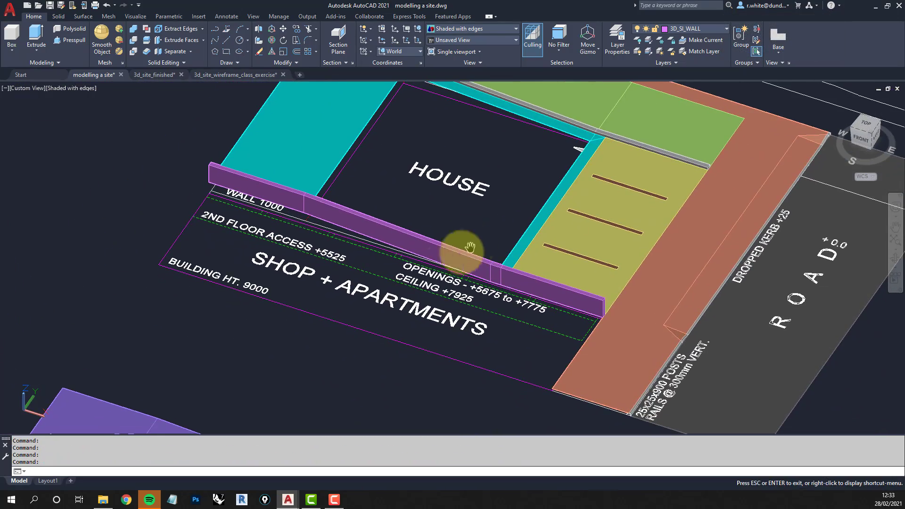